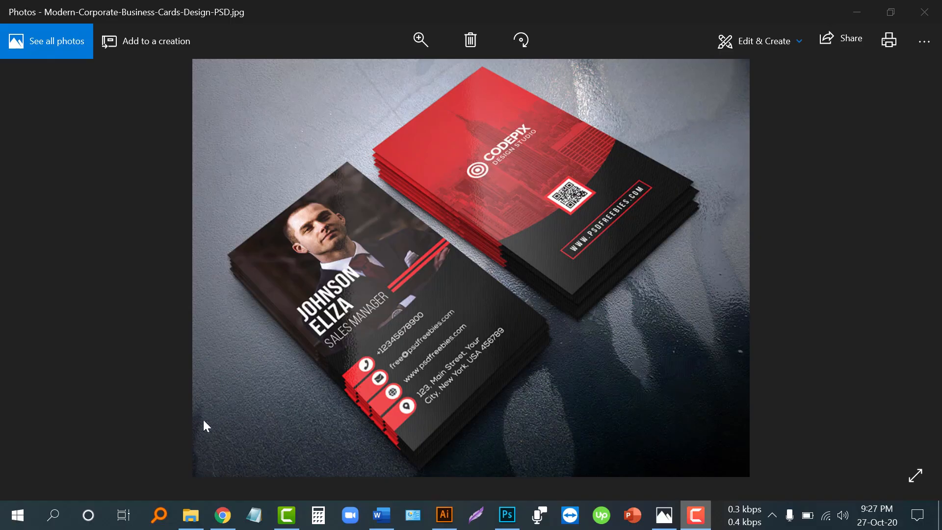
Step: Open Information.txt from Folder 2 to review the business card text, and put it away again
{"action": "left_click", "coordinate": [191, 515]}
{"action": "left_click", "coordinate": [306, 273]}
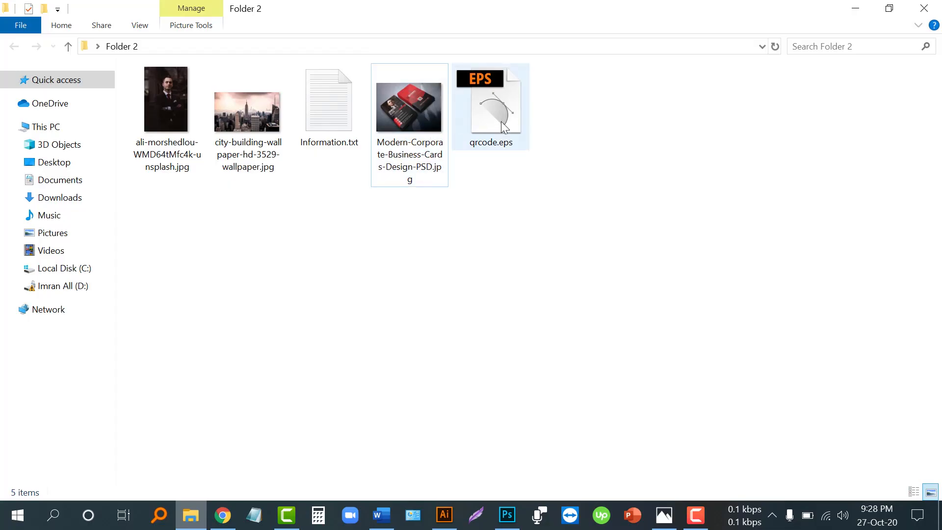
{"action": "double_click", "coordinate": [342, 104]}
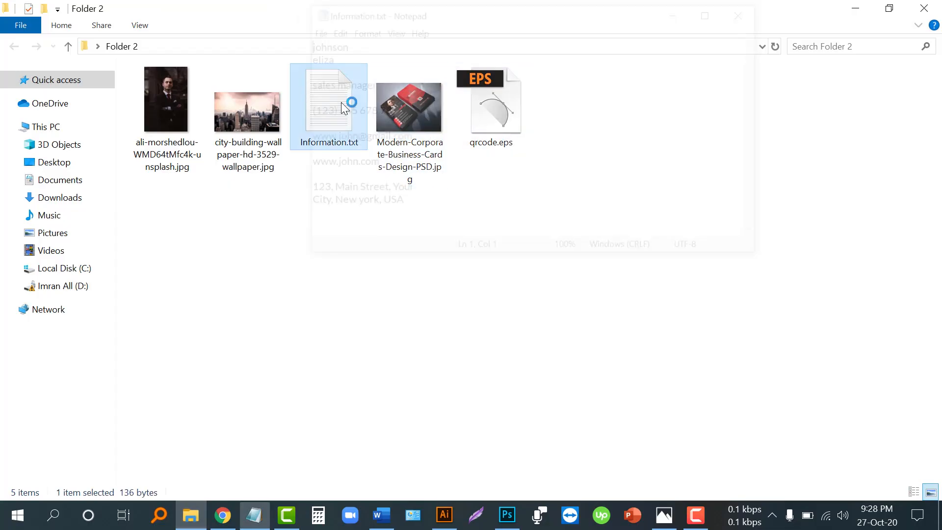
{"action": "left_click", "coordinate": [679, 18]}
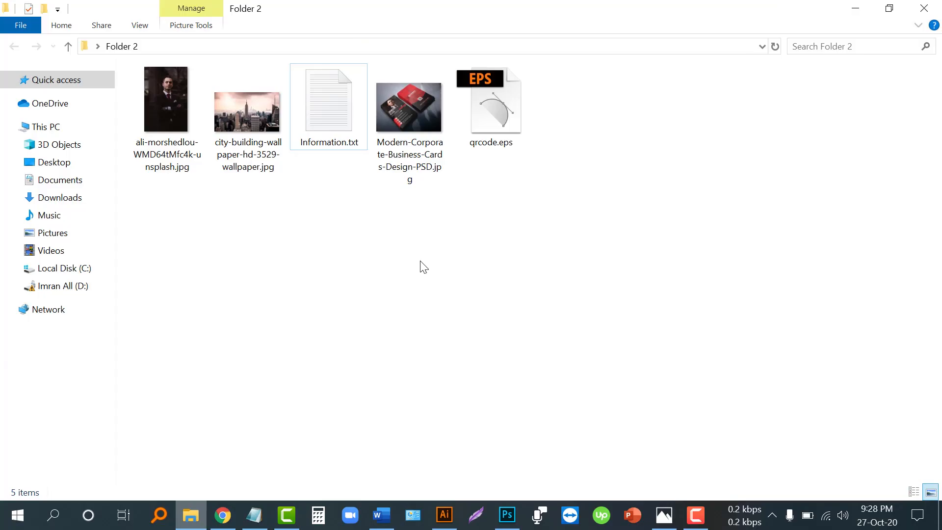
Step: Switch to Illustrator and change Artboard 13 in John_2.ai to portrait orientation, 2 in wide and 3.5 in high
{"action": "left_click", "coordinate": [444, 513]}
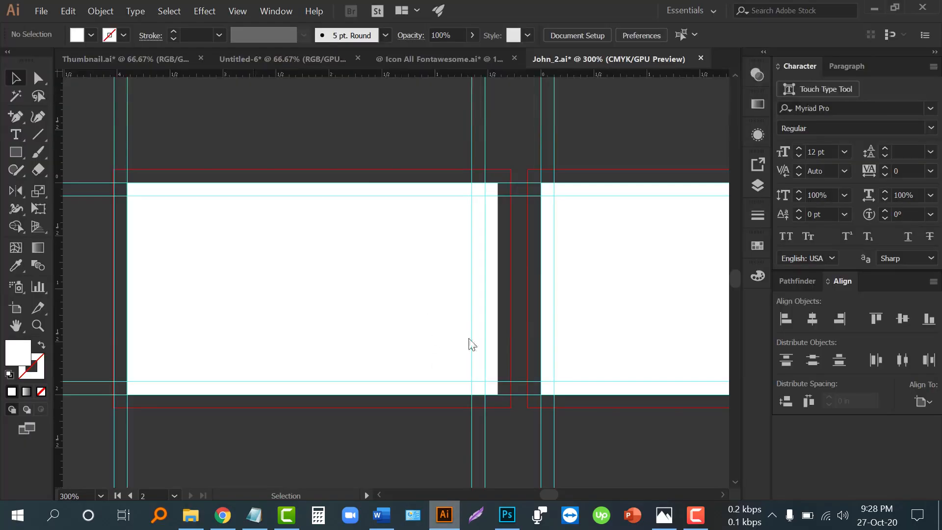
{"action": "left_click_drag", "start_coordinate": [275, 145], "coordinate": [372, 256]}
{"action": "left_click", "coordinate": [367, 252]}
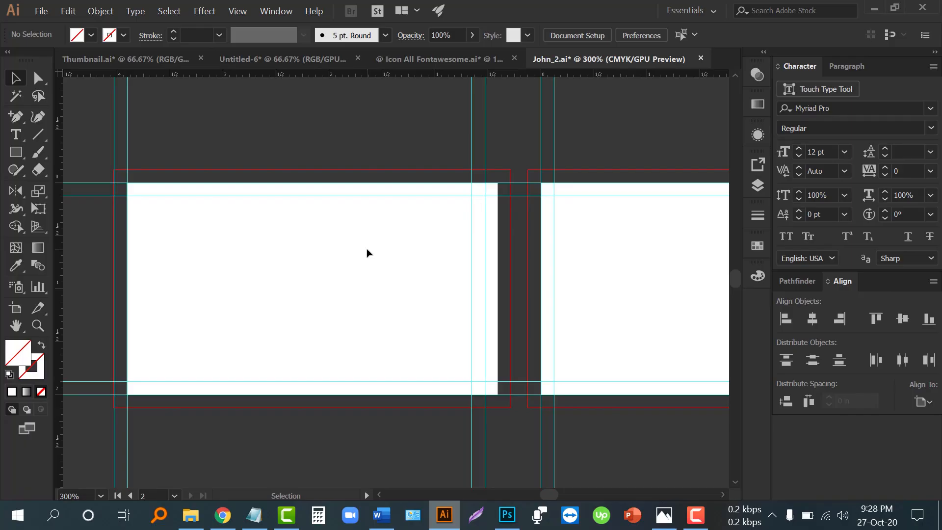
{"action": "scroll", "coordinate": [366, 252], "scroll_direction": "down", "scroll_amount": 1}
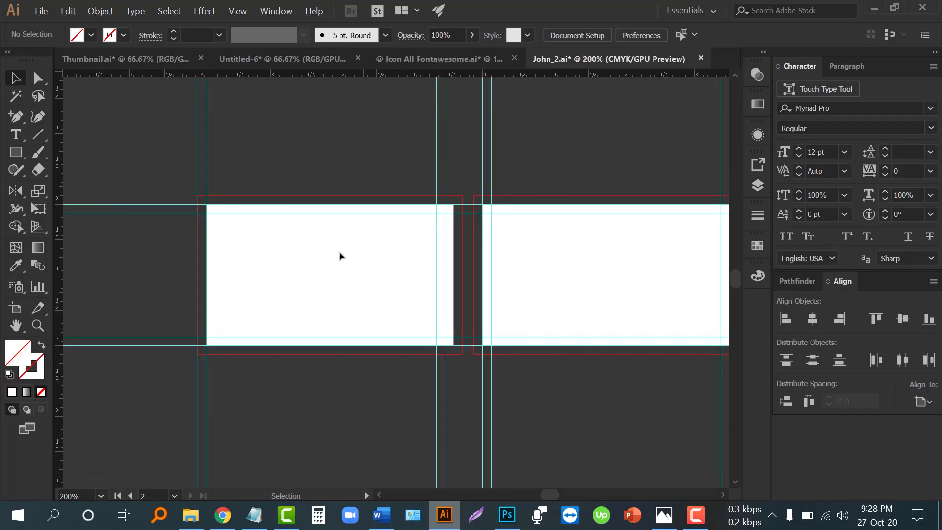
{"action": "scroll", "coordinate": [210, 275], "scroll_direction": "up", "scroll_amount": 1}
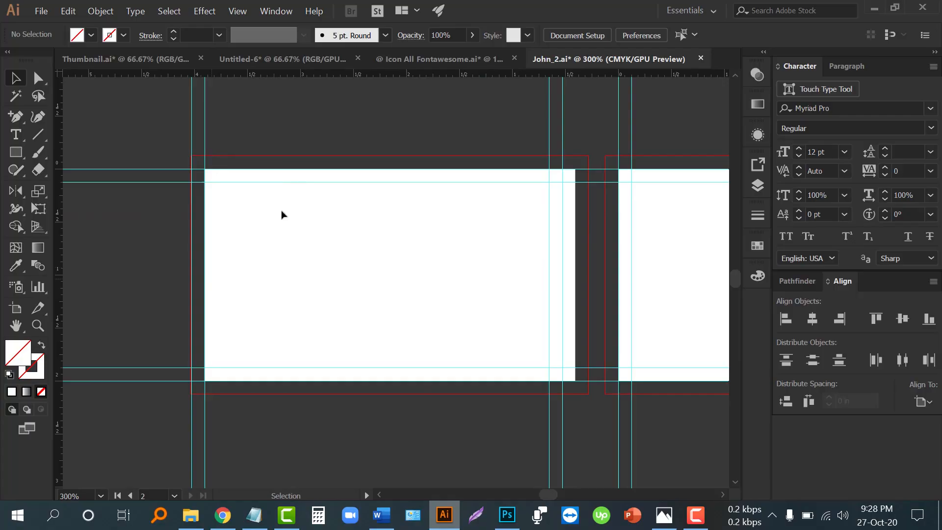
{"action": "left_click", "coordinate": [16, 309]}
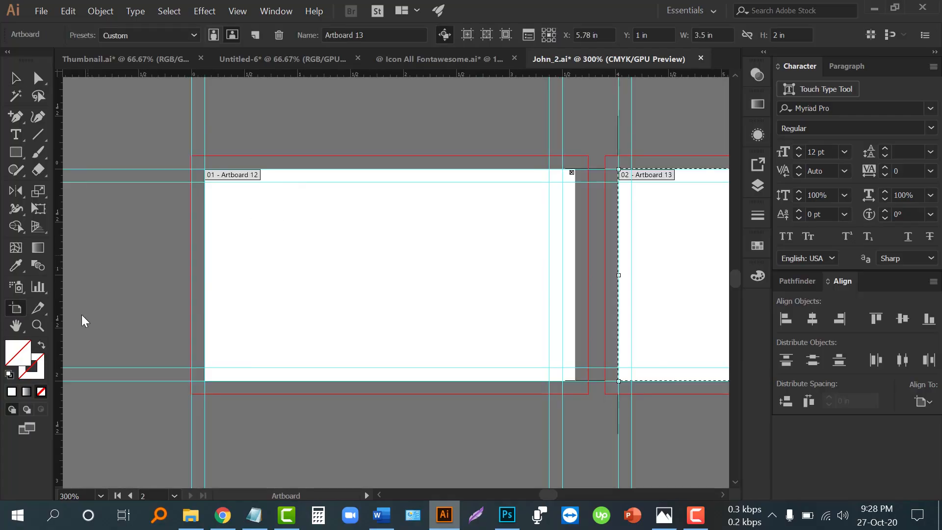
{"action": "left_click_drag", "start_coordinate": [591, 241], "coordinate": [237, 217]}
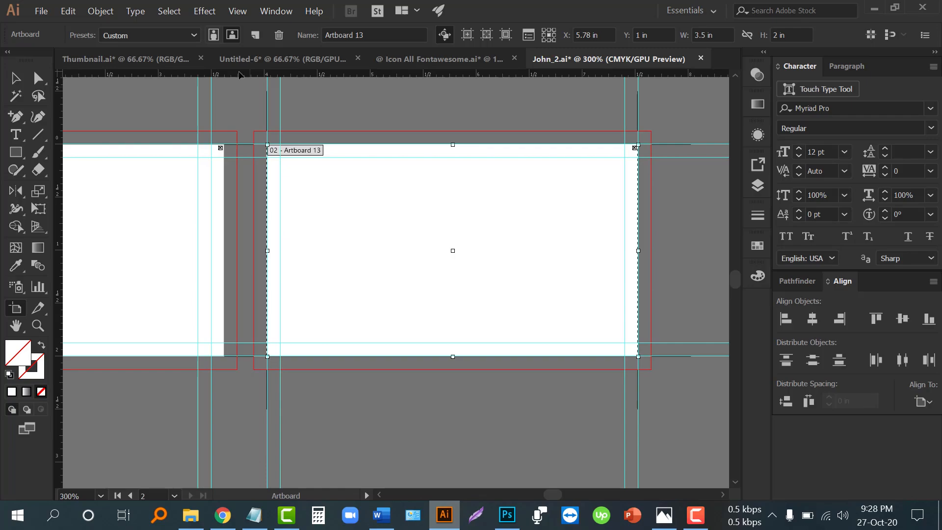
{"action": "left_click", "coordinate": [214, 35]}
{"action": "scroll", "coordinate": [634, 246], "scroll_direction": "down", "scroll_amount": 1}
{"action": "scroll", "coordinate": [618, 141], "scroll_direction": "up", "scroll_amount": 1}
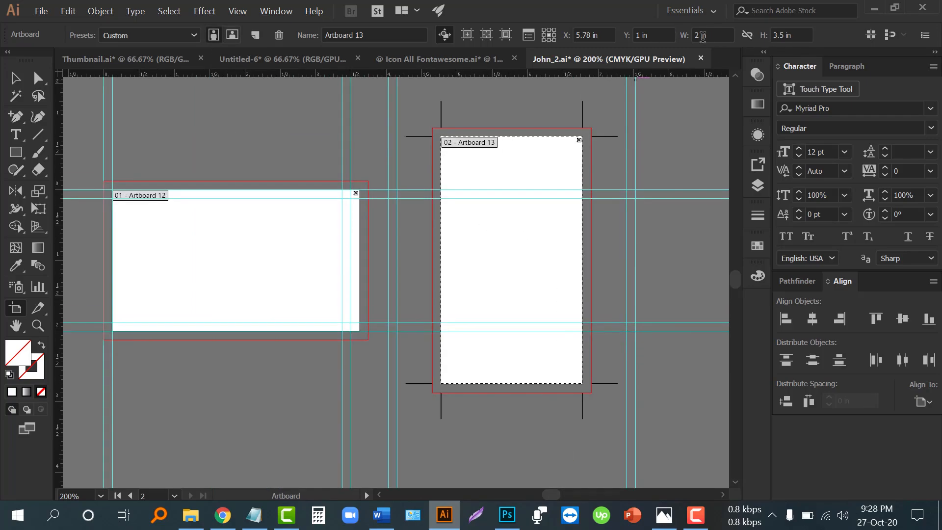
{"action": "left_click", "coordinate": [715, 35]}
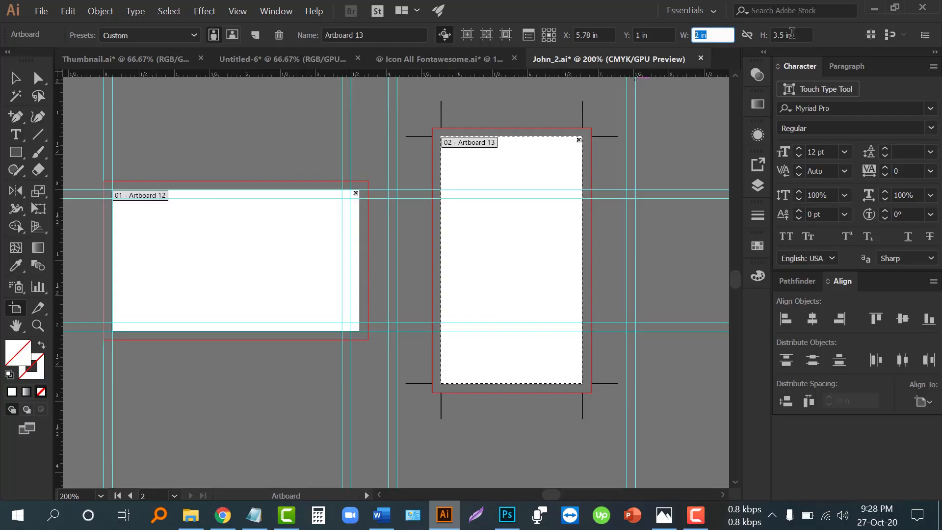
{"action": "key", "text": "Tab"}
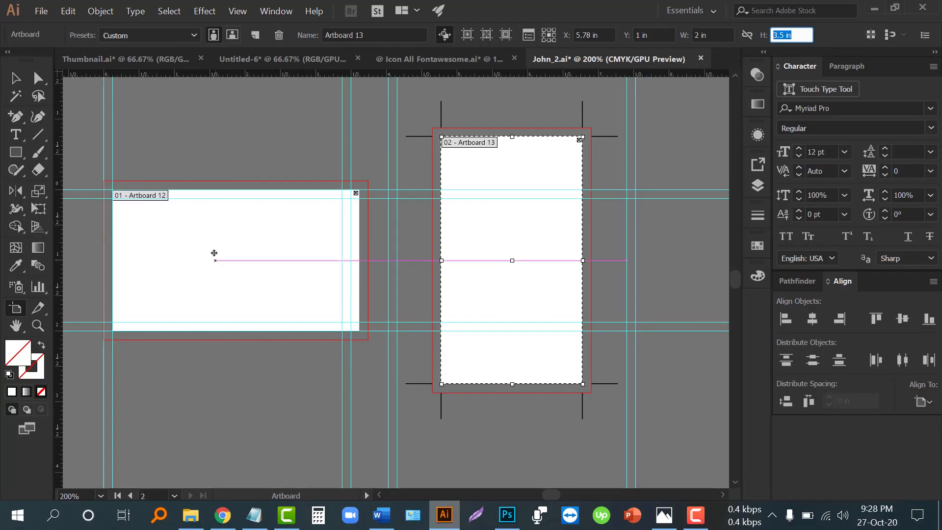
Step: Change Artboard 12 to portrait orientation, 2 in wide and 3.5 in high, and leave artboard editing
{"action": "left_click", "coordinate": [214, 253]}
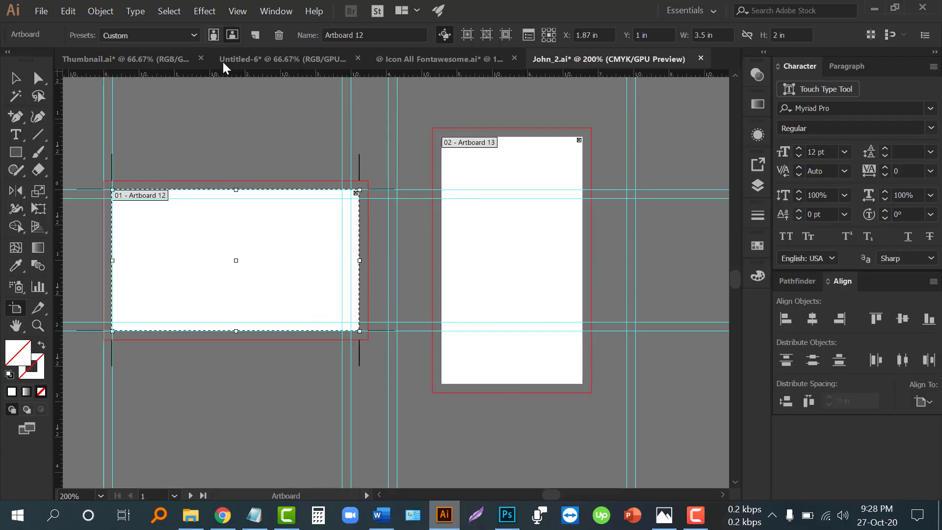
{"action": "left_click", "coordinate": [213, 35]}
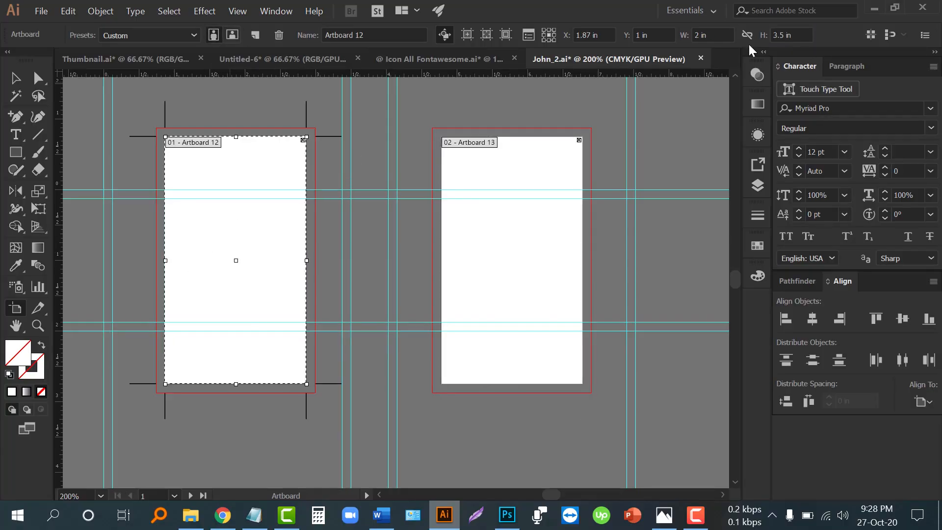
{"action": "key", "text": "v"}
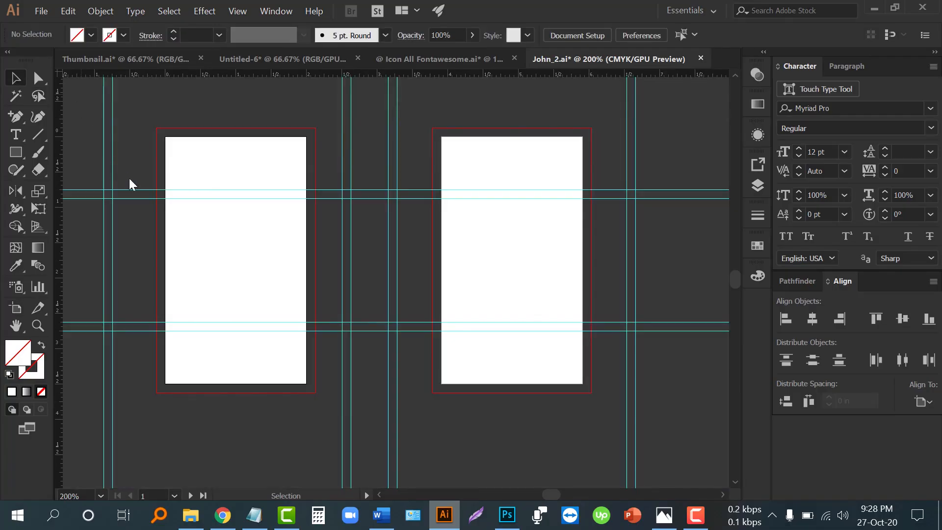
Step: Move the upper pair of horizontal guides so the outer one lies on the artboards' top edge
{"action": "scroll", "coordinate": [148, 204], "scroll_direction": "up", "scroll_amount": 2}
{"action": "scroll", "coordinate": [208, 226], "scroll_direction": "down", "scroll_amount": 1}
{"action": "scroll", "coordinate": [208, 225], "scroll_direction": "down", "scroll_amount": 3}
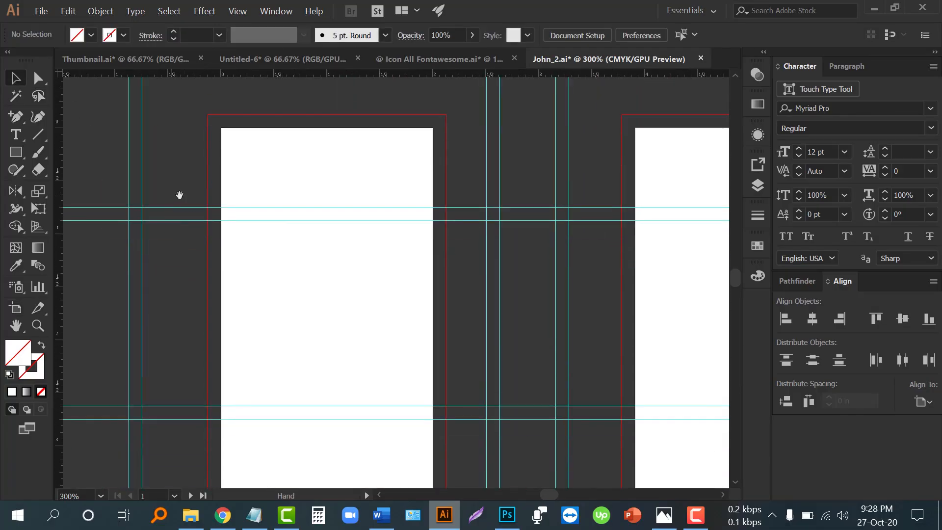
{"action": "left_click_drag", "start_coordinate": [184, 195], "coordinate": [277, 232]}
{"action": "left_click_drag", "start_coordinate": [250, 190], "coordinate": [271, 316]}
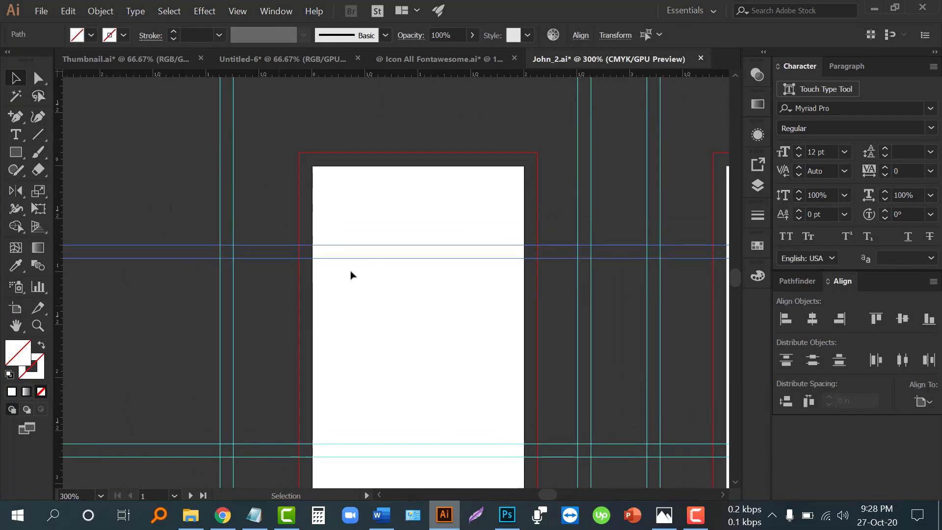
{"action": "left_click_drag", "start_coordinate": [366, 260], "coordinate": [365, 179]}
{"action": "scroll", "coordinate": [348, 231], "scroll_direction": "down", "scroll_amount": 3}
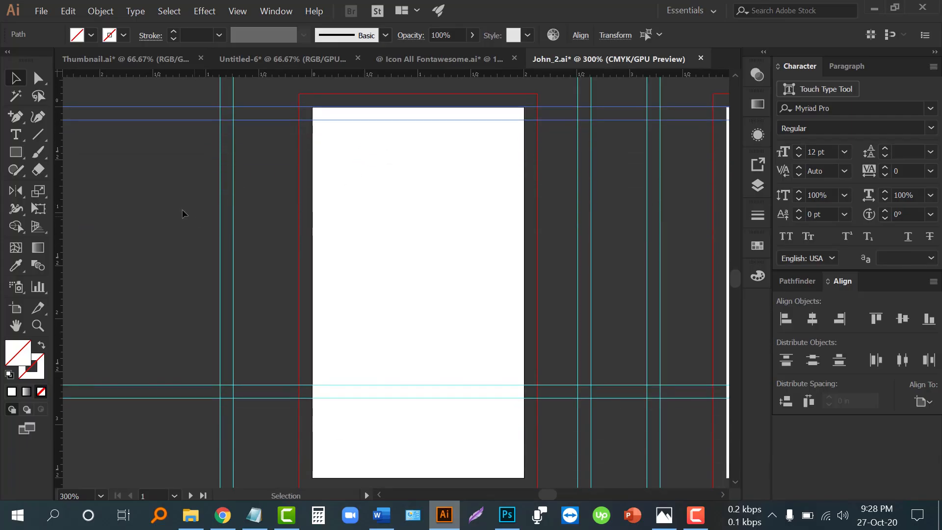
Step: Align the first vertical guide pair with the first artboard's left edge and the lower horizontal pair with its bottom edge
{"action": "left_click_drag", "start_coordinate": [250, 254], "coordinate": [324, 242]}
{"action": "scroll", "coordinate": [532, 295], "scroll_direction": "down", "scroll_amount": 3}
{"action": "left_click_drag", "start_coordinate": [556, 301], "coordinate": [549, 407]}
{"action": "left_click", "coordinate": [559, 337]}
Step: Move the second pair of vertical guides so the outer one lies on the first artboard's right edge
{"action": "scroll", "coordinate": [560, 325], "scroll_direction": "up", "scroll_amount": 6}
{"action": "key", "text": "space"}
{"action": "left_click_drag", "start_coordinate": [557, 299], "coordinate": [490, 243]}
{"action": "left_click_drag", "start_coordinate": [562, 312], "coordinate": [559, 311]}
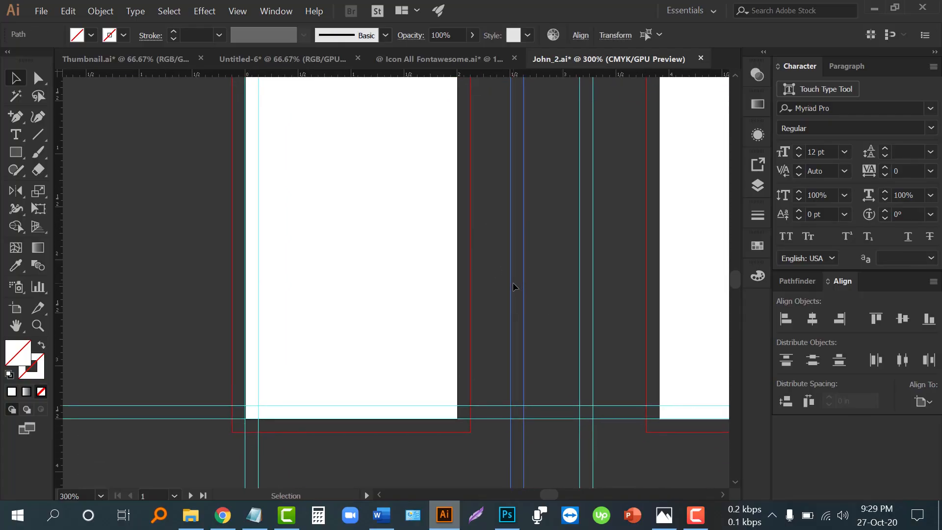
{"action": "left_click_drag", "start_coordinate": [514, 295], "coordinate": [433, 303]}
{"action": "scroll", "coordinate": [449, 314], "scroll_direction": "up", "scroll_amount": 3}
Step: Move the third pair of vertical guides so the outer one lies on the second artboard's left edge
{"action": "scroll", "coordinate": [411, 286], "scroll_direction": "down", "scroll_amount": 6}
{"action": "left_click", "coordinate": [465, 283]}
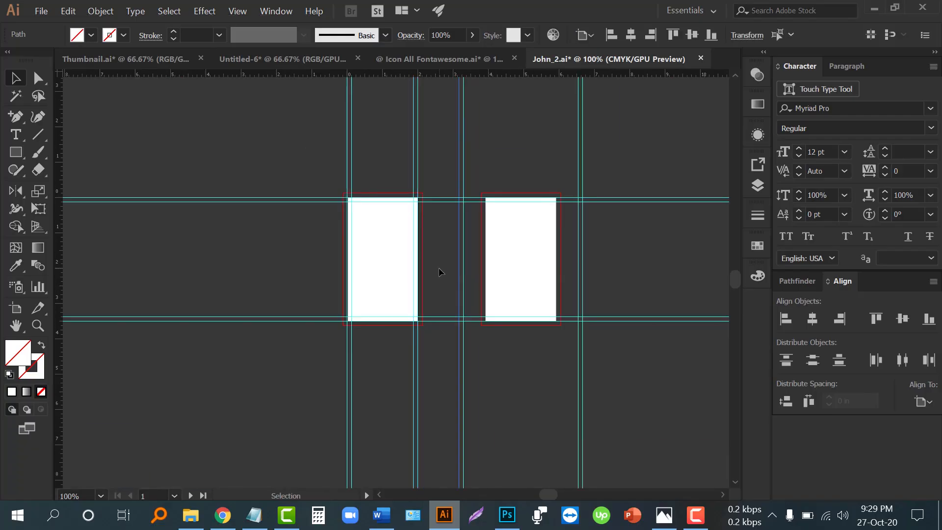
{"action": "scroll", "coordinate": [471, 251], "scroll_direction": "up", "scroll_amount": 3}
{"action": "left_click_drag", "start_coordinate": [392, 213], "coordinate": [483, 320]}
{"action": "left_click_drag", "start_coordinate": [447, 277], "coordinate": [527, 287]}
{"action": "left_click", "coordinate": [582, 221]}
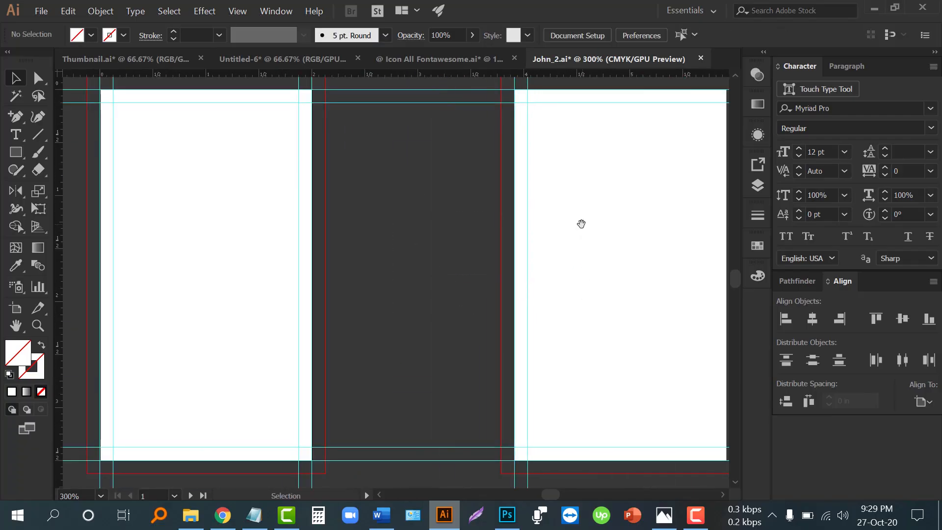
Step: Move the last pair of vertical guides so the outer one lies on the second artboard's right edge
{"action": "left_click_drag", "start_coordinate": [582, 221], "coordinate": [389, 358]}
{"action": "scroll", "coordinate": [493, 270], "scroll_direction": "down", "scroll_amount": 5}
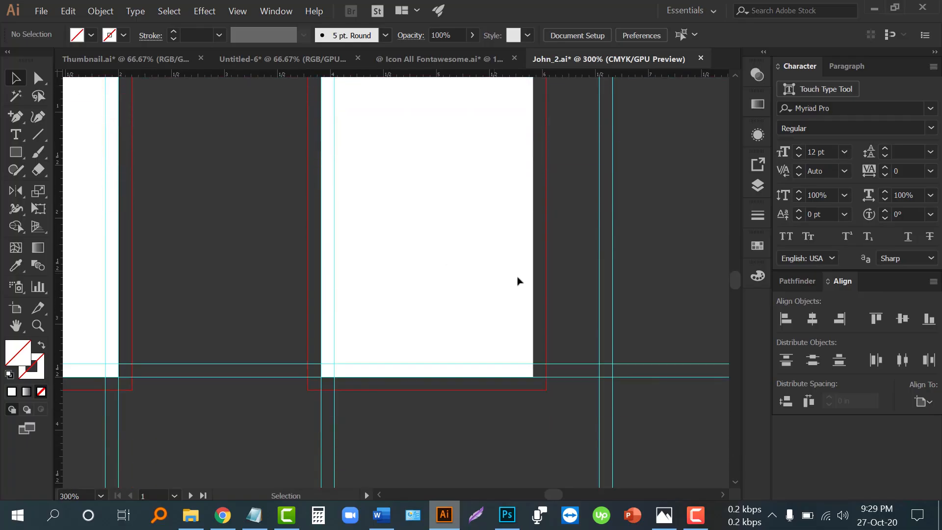
{"action": "scroll", "coordinate": [540, 286], "scroll_direction": "up", "scroll_amount": 1}
{"action": "left_click_drag", "start_coordinate": [659, 315], "coordinate": [517, 299]}
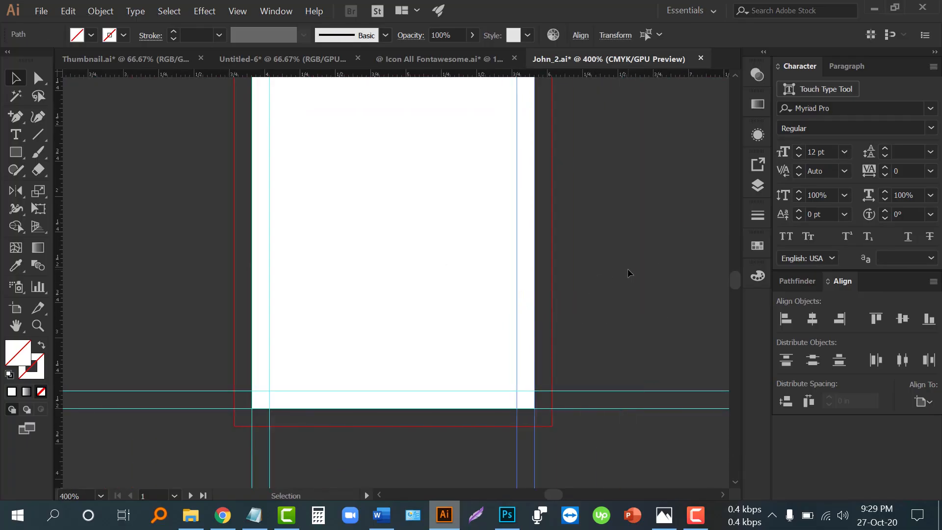
{"action": "left_click", "coordinate": [628, 270]}
Step: Move Artboard 12 horizontally closer to Artboard 13 to narrow the gap between them
{"action": "scroll", "coordinate": [633, 270], "scroll_direction": "down", "scroll_amount": 2}
{"action": "scroll", "coordinate": [632, 271], "scroll_direction": "up", "scroll_amount": 4}
{"action": "scroll", "coordinate": [429, 283], "scroll_direction": "left", "scroll_amount": 5}
{"action": "scroll", "coordinate": [465, 270], "scroll_direction": "up", "scroll_amount": 1}
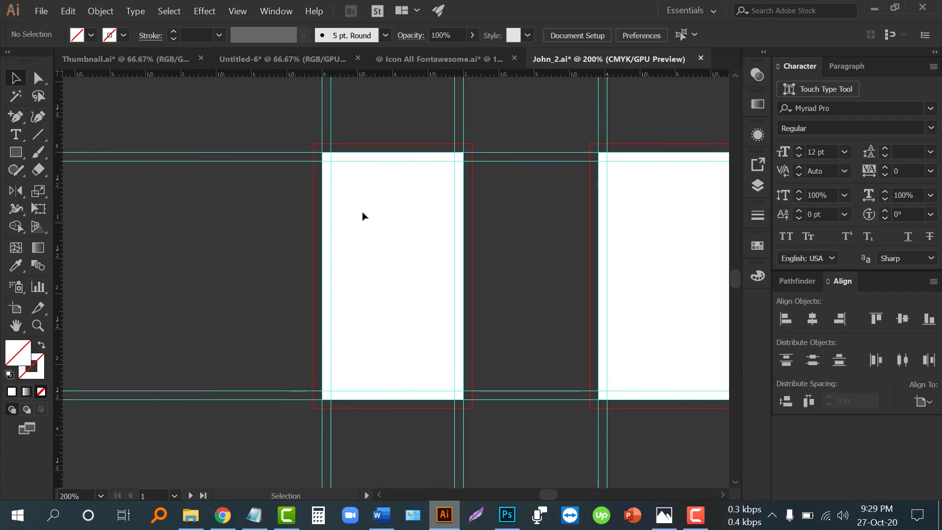
{"action": "left_click", "coordinate": [16, 311]}
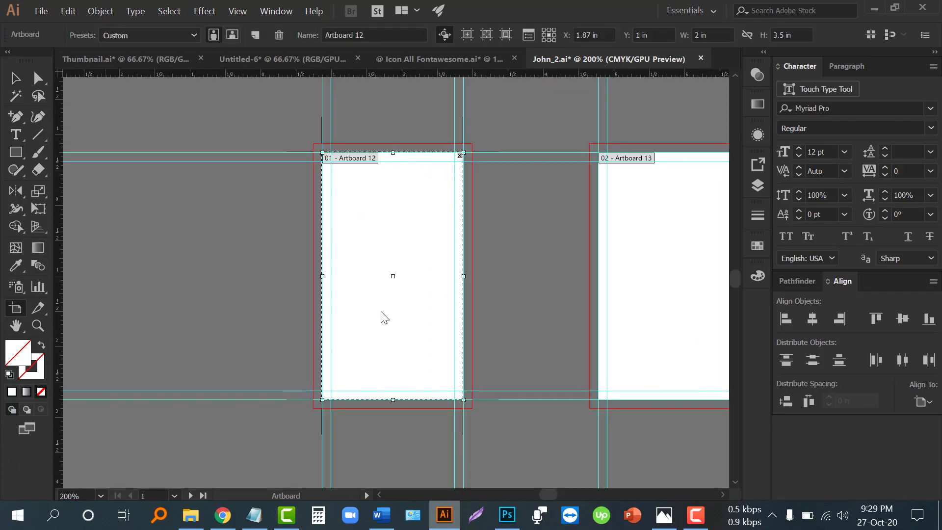
{"action": "left_click_drag", "start_coordinate": [447, 296], "coordinate": [513, 296]}
{"action": "left_click", "coordinate": [16, 81]}
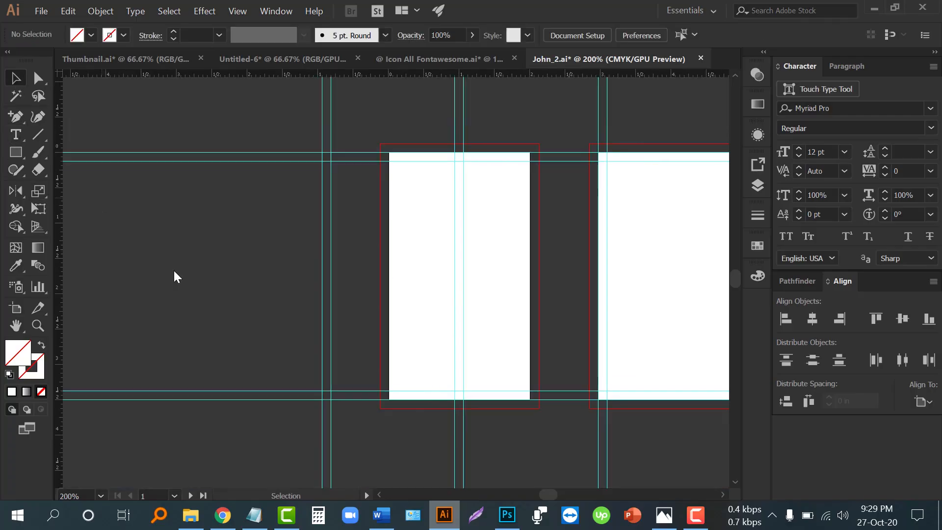
Step: Shift both vertical guide pairs of the moved artboard so they line up with its left and right edges again
{"action": "left_click_drag", "start_coordinate": [330, 283], "coordinate": [398, 284]}
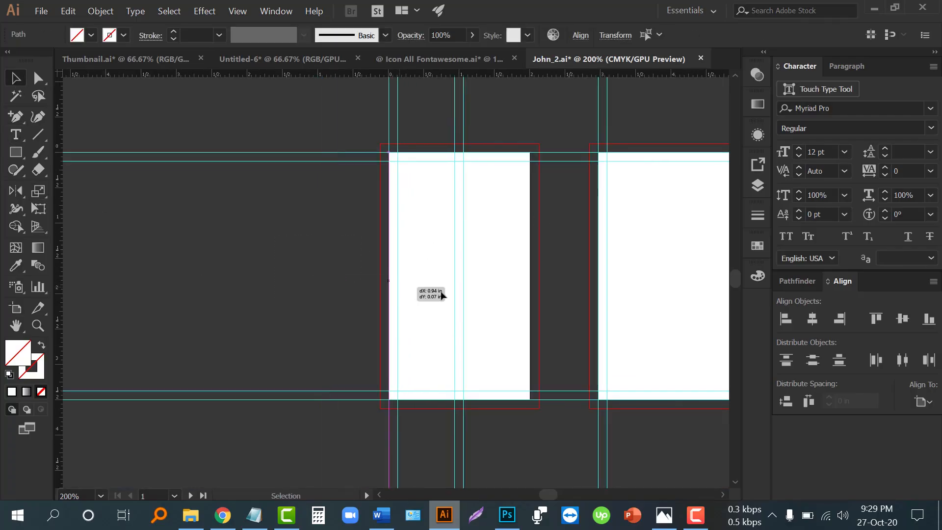
{"action": "left_click", "coordinate": [463, 293]}
{"action": "left_click_drag", "start_coordinate": [462, 292], "coordinate": [533, 289]}
{"action": "scroll", "coordinate": [531, 301], "scroll_direction": "up", "scroll_amount": 6}
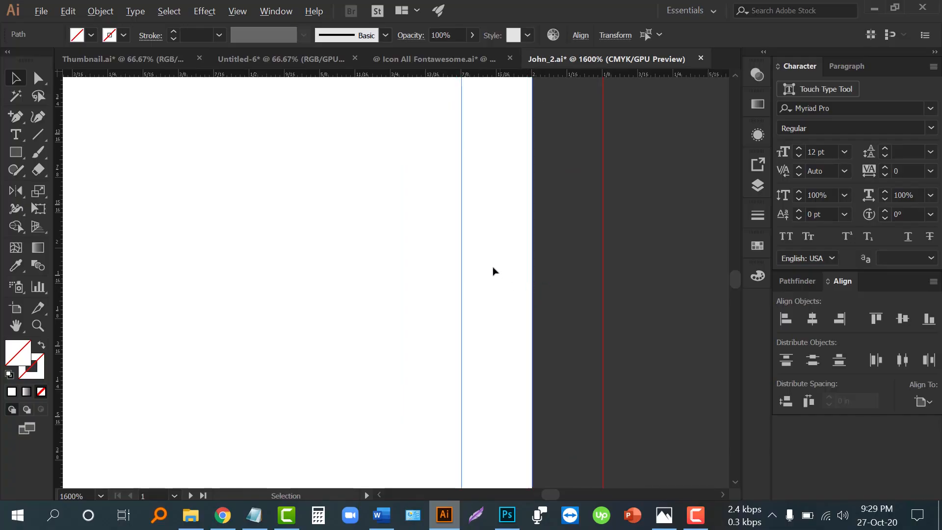
{"action": "scroll", "coordinate": [510, 264], "scroll_direction": "down", "scroll_amount": 3}
{"action": "scroll", "coordinate": [430, 274], "scroll_direction": "down", "scroll_amount": 3}
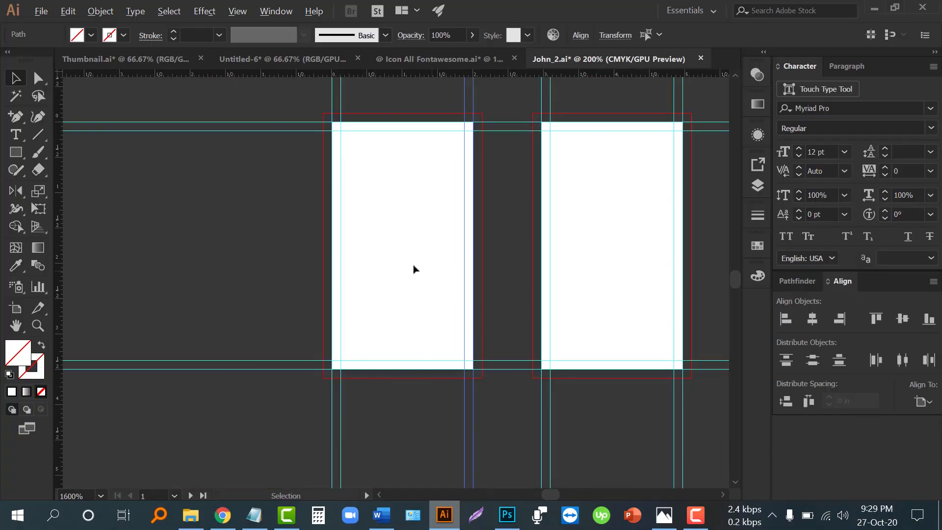
Step: Lock all guides in the document
{"action": "left_click", "coordinate": [252, 208]}
{"action": "right_click", "coordinate": [251, 205]}
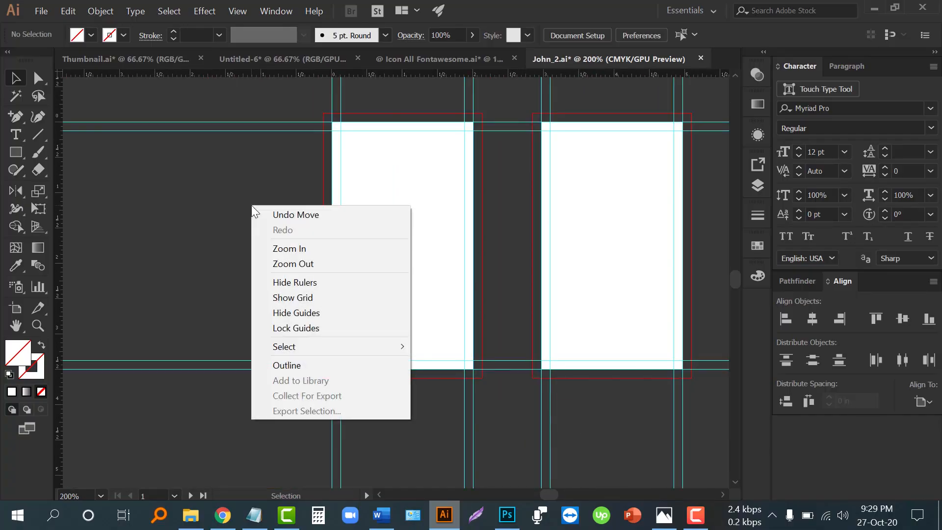
{"action": "left_click", "coordinate": [286, 326]}
Step: Draw a rectangle covering the first artboard out to its bleed lines and fill it with white
{"action": "scroll", "coordinate": [513, 293], "scroll_direction": "up", "scroll_amount": 2}
{"action": "left_click_drag", "start_coordinate": [513, 292], "coordinate": [428, 279]}
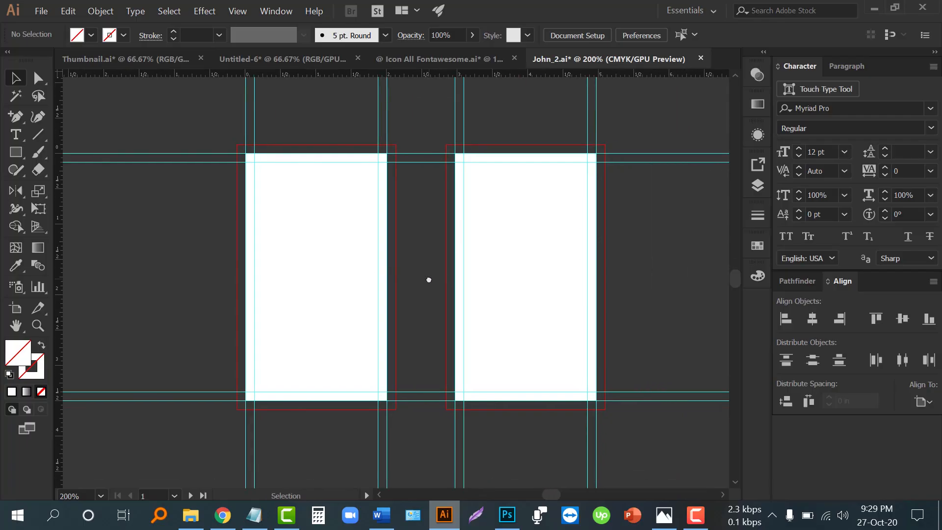
{"action": "key", "text": "m"}
{"action": "left_click_drag", "start_coordinate": [237, 145], "coordinate": [395, 409]}
{"action": "left_click", "coordinate": [14, 77]}
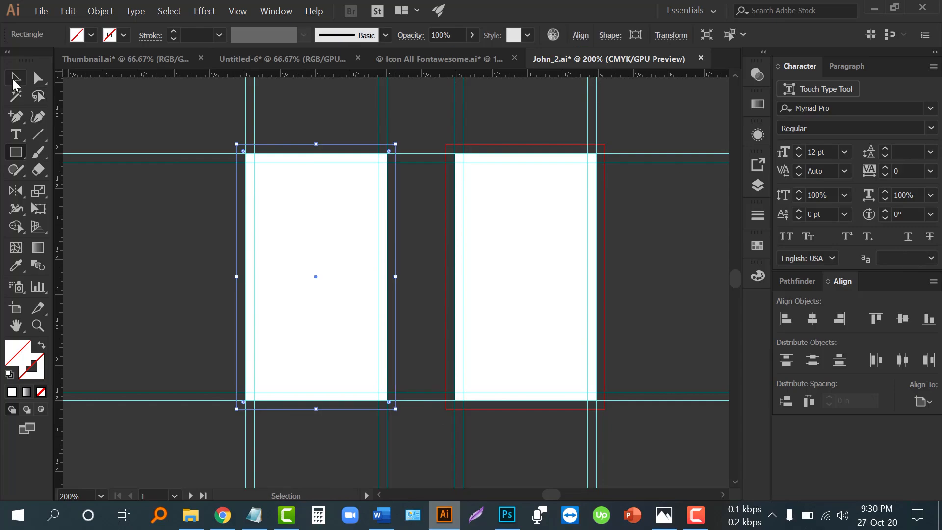
{"action": "left_click", "coordinate": [91, 35]}
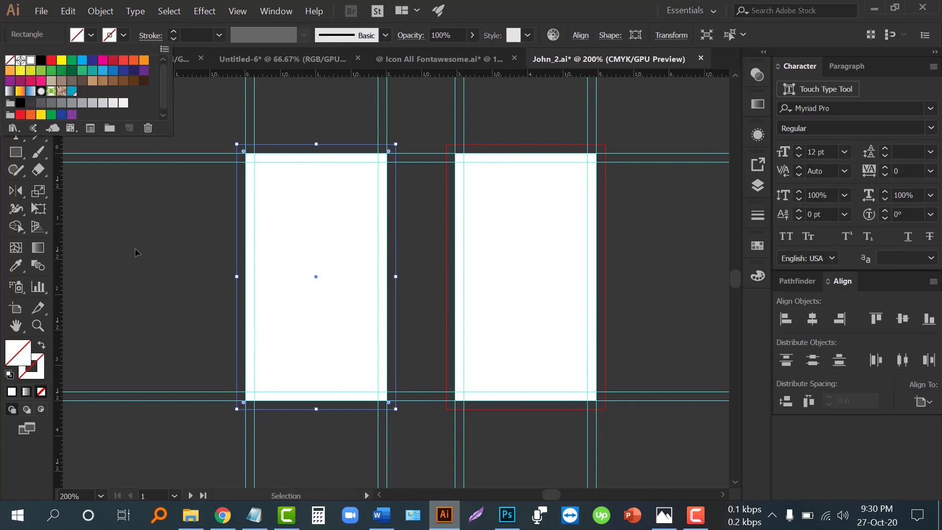
{"action": "left_click", "coordinate": [30, 65]}
Step: Duplicate the white rectangle onto the second artboard's bleed area and lock both rectangles
{"action": "left_click_drag", "start_coordinate": [311, 267], "coordinate": [510, 254]}
{"action": "left_click", "coordinate": [332, 245], "text": "shift"}
{"action": "key", "text": "a"}
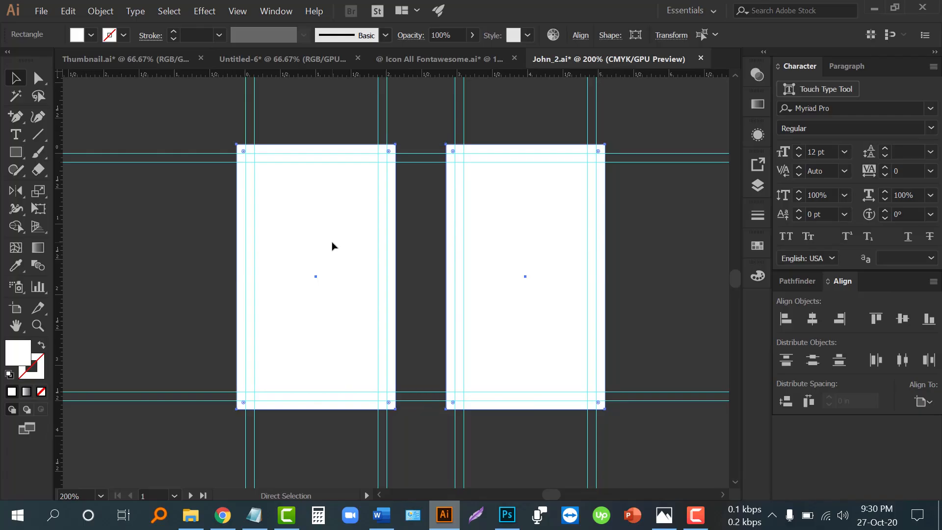
{"action": "key", "text": "ctrl+2"}
{"action": "left_click_drag", "start_coordinate": [296, 97], "coordinate": [559, 308]}
{"action": "left_click_drag", "start_coordinate": [287, 214], "coordinate": [579, 309]}
{"action": "mouse_move", "coordinate": [466, 255]}
{"action": "left_mouse_down"}
{"action": "mouse_move", "coordinate": [550, 256]}
{"action": "mouse_move", "coordinate": [478, 267]}
{"action": "left_mouse_up"}
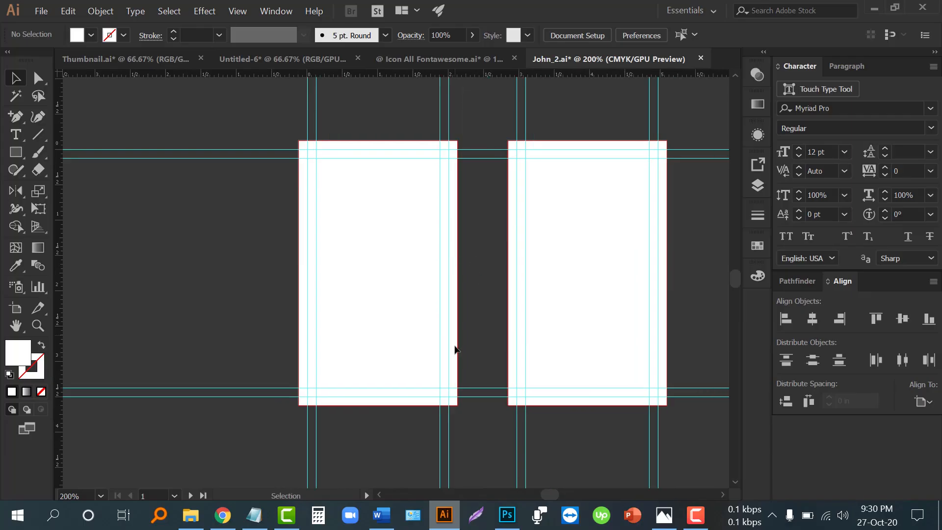
Step: Place the reference image Modern-Corporate-Business-Cards-Design-PSD.jpg in the business card document and embed it
{"action": "left_click", "coordinate": [443, 513]}
{"action": "left_click_drag", "start_coordinate": [407, 113], "coordinate": [461, 267]}
{"action": "scroll", "coordinate": [460, 267], "scroll_direction": "down", "scroll_amount": 3}
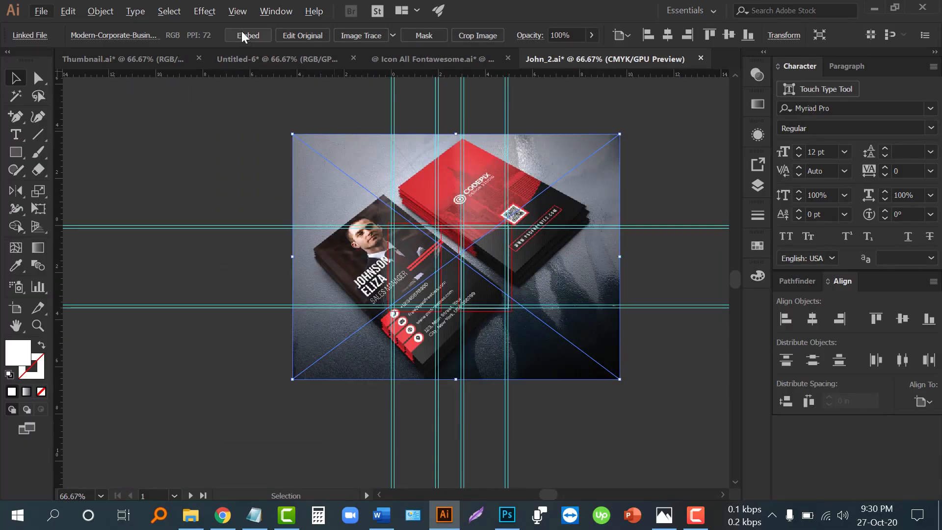
{"action": "left_click", "coordinate": [244, 35]}
{"action": "scroll", "coordinate": [373, 241], "scroll_direction": "up", "scroll_amount": 1}
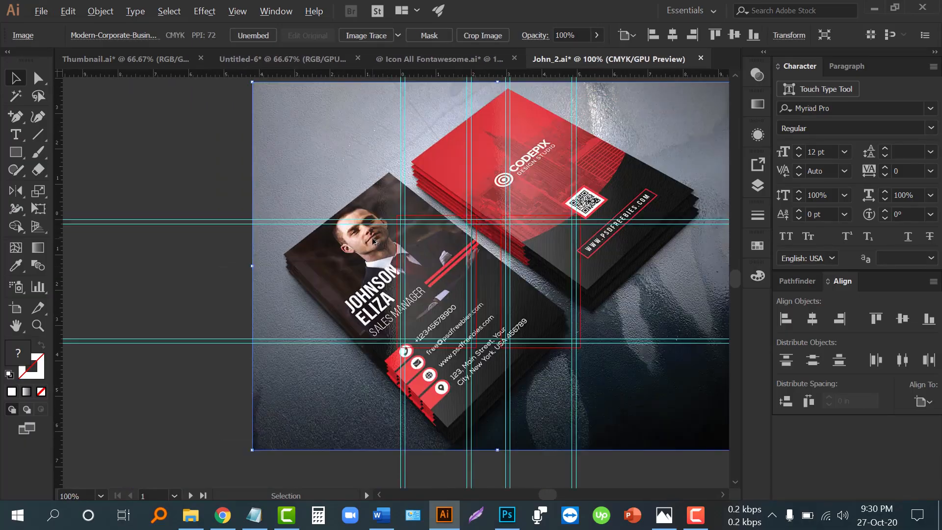
Step: Scale the embedded reference image down to slightly taller than the card and place it beside the first artboard, on its outer side
{"action": "scroll", "coordinate": [290, 162], "scroll_direction": "up", "scroll_amount": 1}
{"action": "left_click_drag", "start_coordinate": [252, 105], "coordinate": [400, 164]}
{"action": "scroll", "coordinate": [408, 183], "scroll_direction": "down", "scroll_amount": 2}
{"action": "left_click_drag", "start_coordinate": [432, 234], "coordinate": [220, 254]}
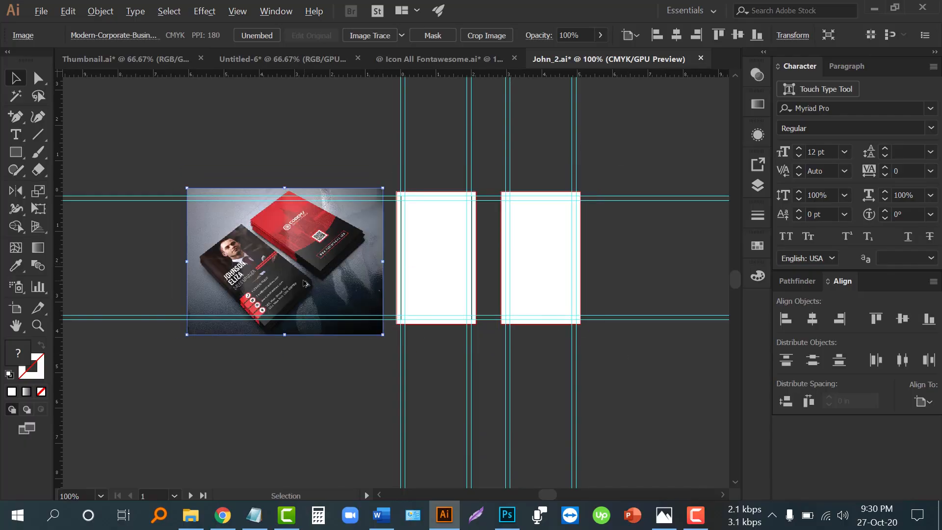
{"action": "scroll", "coordinate": [304, 279], "scroll_direction": "up", "scroll_amount": 1}
{"action": "left_click_drag", "start_coordinate": [468, 281], "coordinate": [497, 286]}
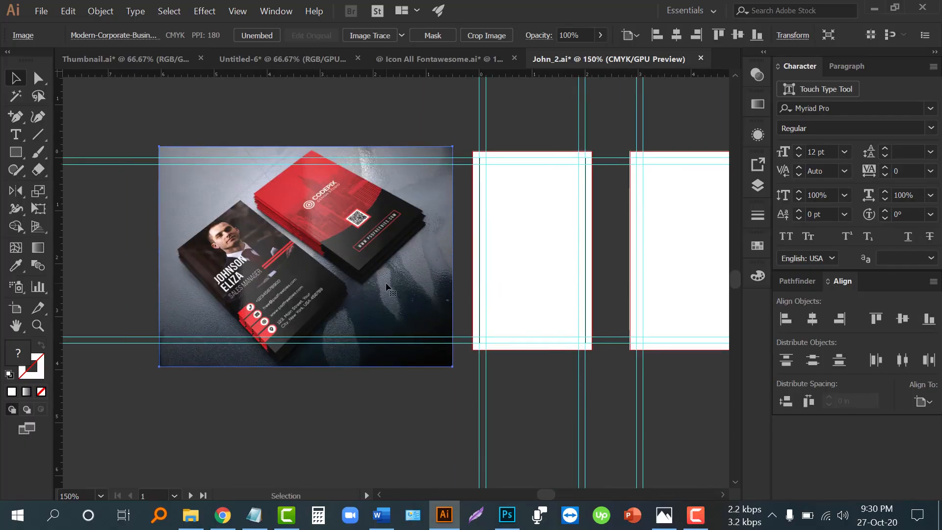
{"action": "left_click", "coordinate": [350, 127]}
{"action": "scroll", "coordinate": [491, 235], "scroll_direction": "up", "scroll_amount": 1}
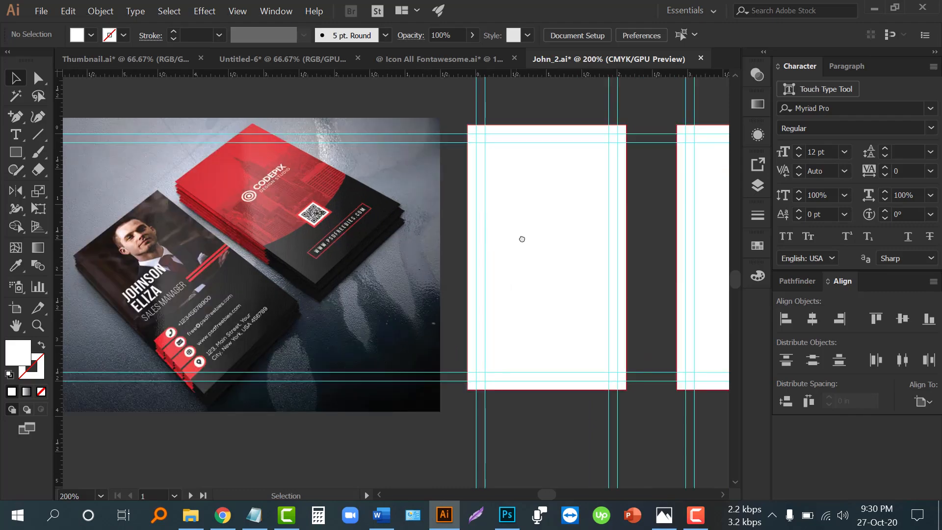
{"action": "left_click_drag", "start_coordinate": [517, 237], "coordinate": [538, 237]}
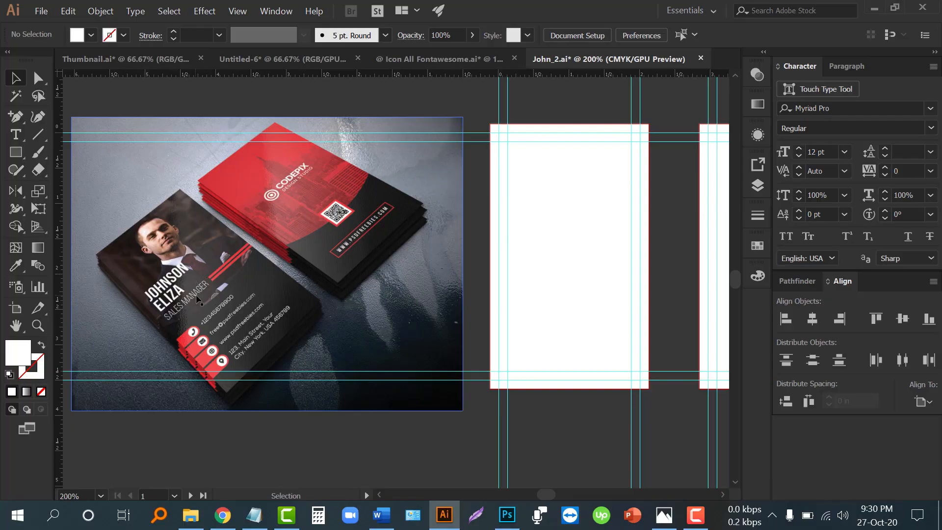
Step: Preview the Unsplash portrait photo from Folder 2 in the image viewer
{"action": "left_click", "coordinate": [443, 514]}
{"action": "double_click", "coordinate": [169, 116]}
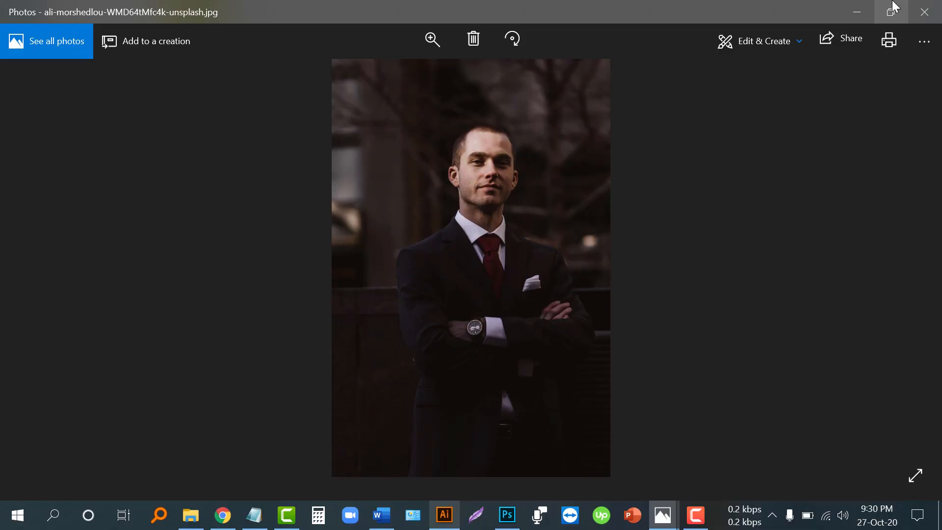
{"action": "left_click", "coordinate": [924, 11]}
Step: Place the Unsplash portrait photo from Folder 2 in the business card document
{"action": "left_click_drag", "start_coordinate": [164, 96], "coordinate": [349, 229]}
{"action": "key", "text": "ctrl+minus"}
{"action": "key", "text": "ctrl+minus"}
{"action": "key", "text": "ctrl+minus"}
{"action": "key", "text": "ctrl+minus"}
{"action": "key", "text": "ctrl+minus"}
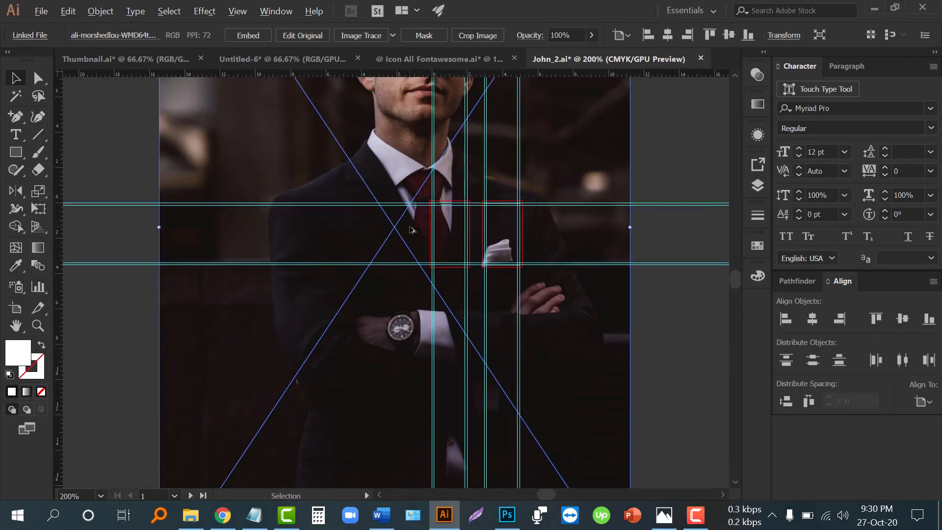
{"action": "scroll", "coordinate": [329, 222], "scroll_direction": "up", "scroll_amount": 4}
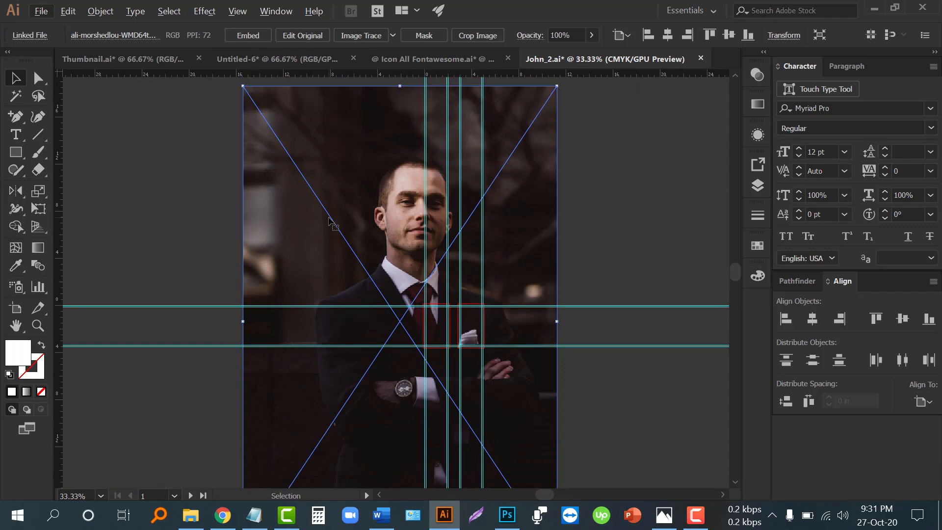
Step: Move the oversized portrait photo clear of both artboards, beside the second one, and embed it
{"action": "scroll", "coordinate": [330, 223], "scroll_direction": "down", "scroll_amount": 3}
{"action": "left_click_drag", "start_coordinate": [324, 227], "coordinate": [574, 234]}
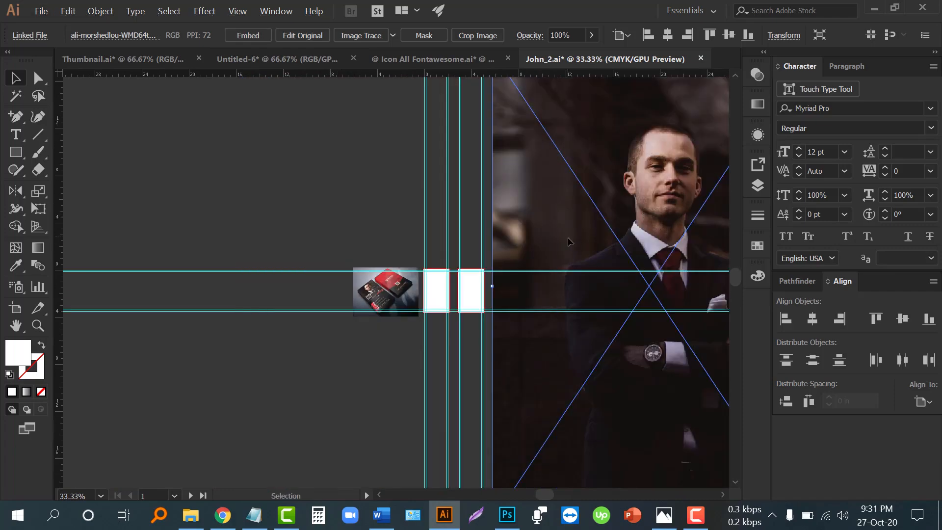
{"action": "scroll", "coordinate": [490, 226], "scroll_direction": "right", "scroll_amount": 5}
{"action": "scroll", "coordinate": [447, 219], "scroll_direction": "down", "scroll_amount": 1}
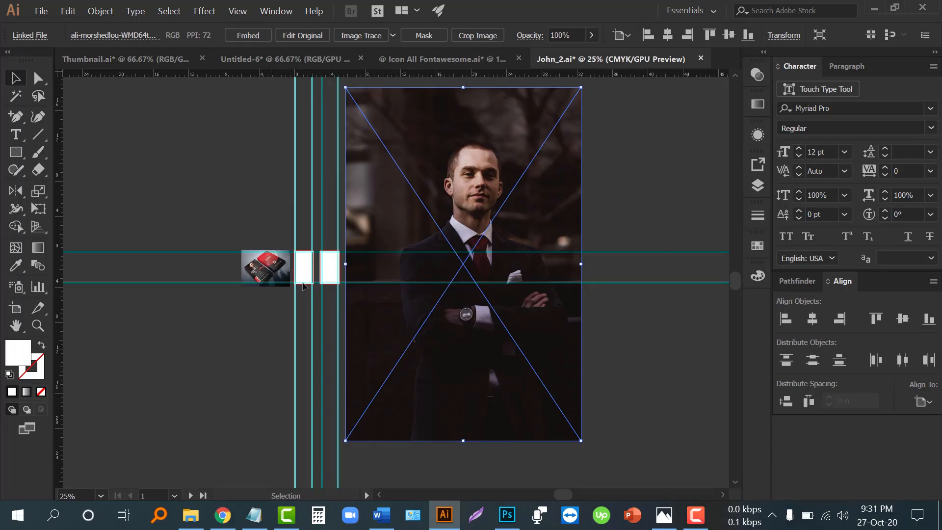
{"action": "left_click", "coordinate": [242, 37]}
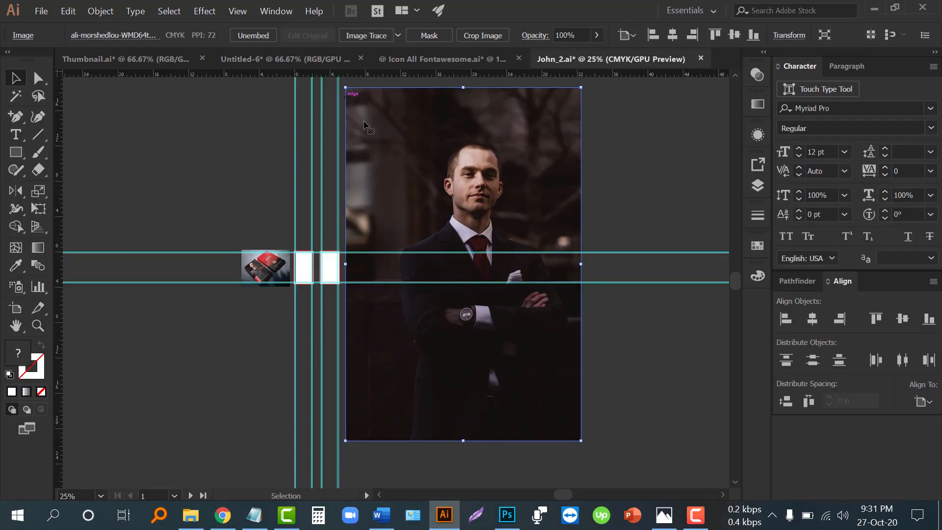
Step: Scale the portrait proportionally down to a fraction of its size and move it over the two artboards
{"action": "left_click_drag", "start_coordinate": [345, 88], "coordinate": [445, 167]}
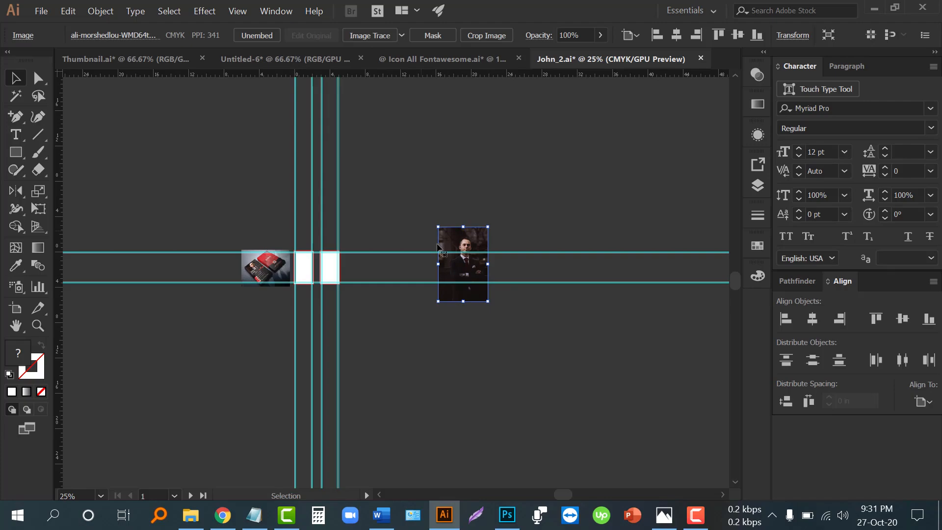
{"action": "left_click_drag", "start_coordinate": [451, 240], "coordinate": [358, 219]}
{"action": "scroll", "coordinate": [296, 251], "scroll_direction": "up", "scroll_amount": 4}
{"action": "scroll", "coordinate": [309, 252], "scroll_direction": "down", "scroll_amount": 2}
{"action": "left_click_drag", "start_coordinate": [590, 177], "coordinate": [381, 317]}
{"action": "scroll", "coordinate": [475, 422], "scroll_direction": "down", "scroll_amount": 3}
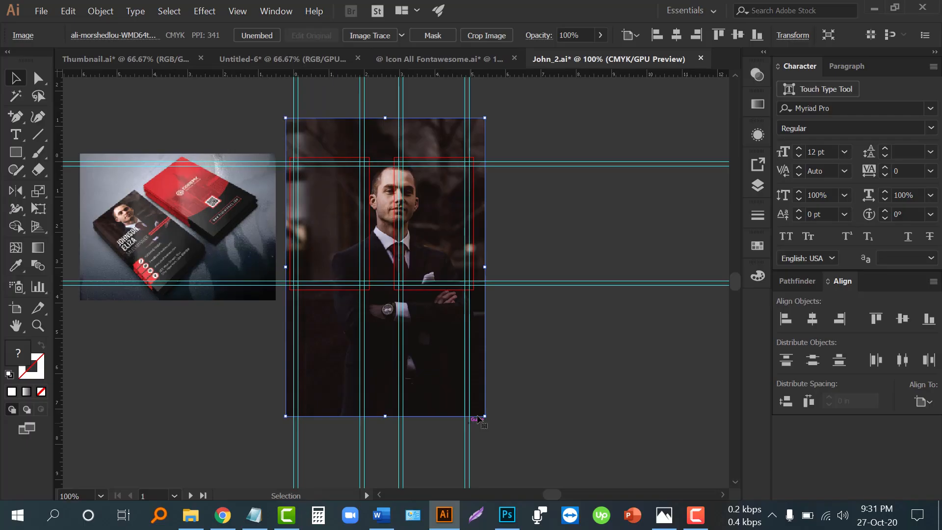
Step: Scale the portrait down to about half the card's width and place it in the first artboard's upper-left bleed corner
{"action": "left_click_drag", "start_coordinate": [485, 416], "coordinate": [406, 371]}
{"action": "scroll", "coordinate": [152, 218], "scroll_direction": "up", "scroll_amount": 2}
{"action": "scroll", "coordinate": [151, 218], "scroll_direction": "up", "scroll_amount": 4}
{"action": "left_click_drag", "start_coordinate": [606, 372], "coordinate": [452, 212]}
{"action": "left_click", "coordinate": [464, 122]}
{"action": "scroll", "coordinate": [443, 161], "scroll_direction": "down", "scroll_amount": 3}
{"action": "left_click_drag", "start_coordinate": [342, 245], "coordinate": [378, 233]}
{"action": "scroll", "coordinate": [367, 304], "scroll_direction": "down", "scroll_amount": 1}
{"action": "left_click_drag", "start_coordinate": [433, 218], "coordinate": [393, 254]}
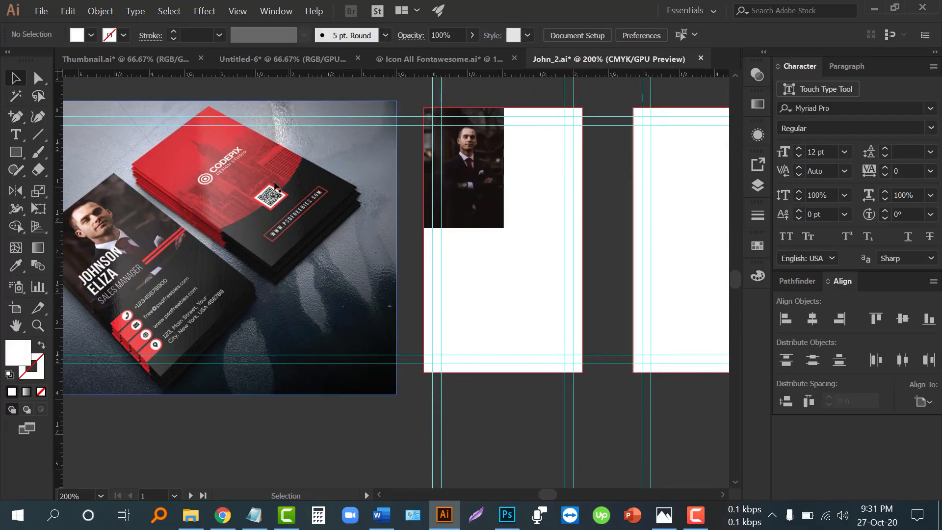
Step: Open qrcode.eps from Folder 2 as a separate Illustrator document
{"action": "left_click", "coordinate": [444, 514]}
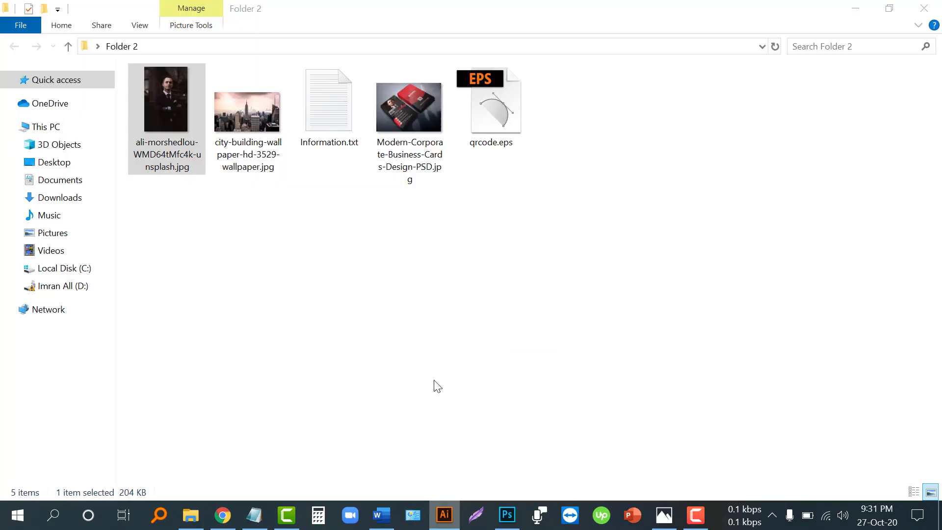
{"action": "left_click", "coordinate": [499, 111]}
{"action": "double_click", "coordinate": [499, 111]}
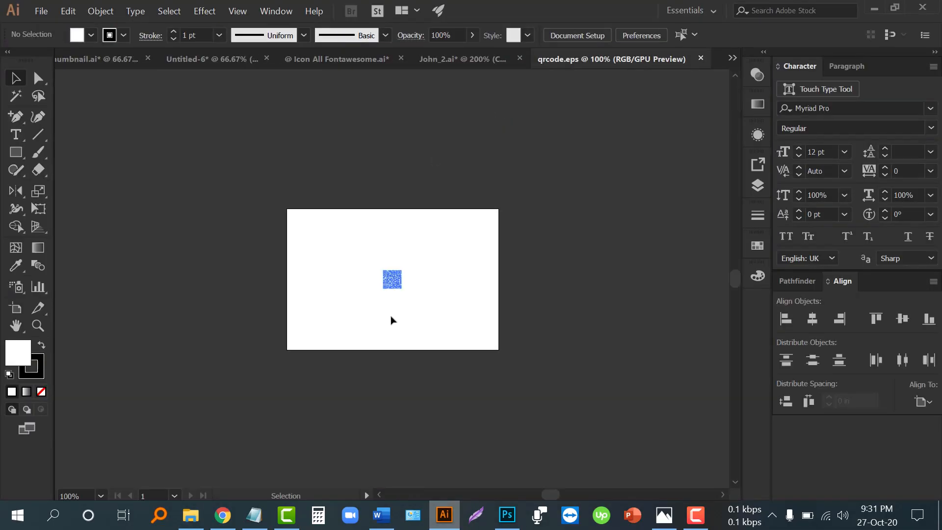
Step: Place the city-building-wallpaper-hd-3529-wallpaper.jpg skyline photo from Folder 2 in the business card document and embed it
{"action": "left_click", "coordinate": [444, 514]}
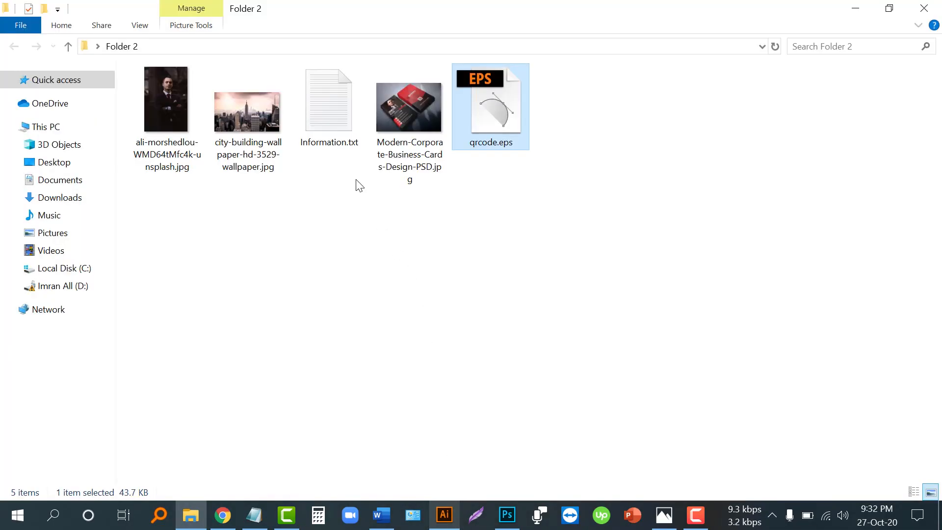
{"action": "left_click", "coordinate": [252, 118]}
{"action": "left_click_drag", "start_coordinate": [260, 104], "coordinate": [609, 256]}
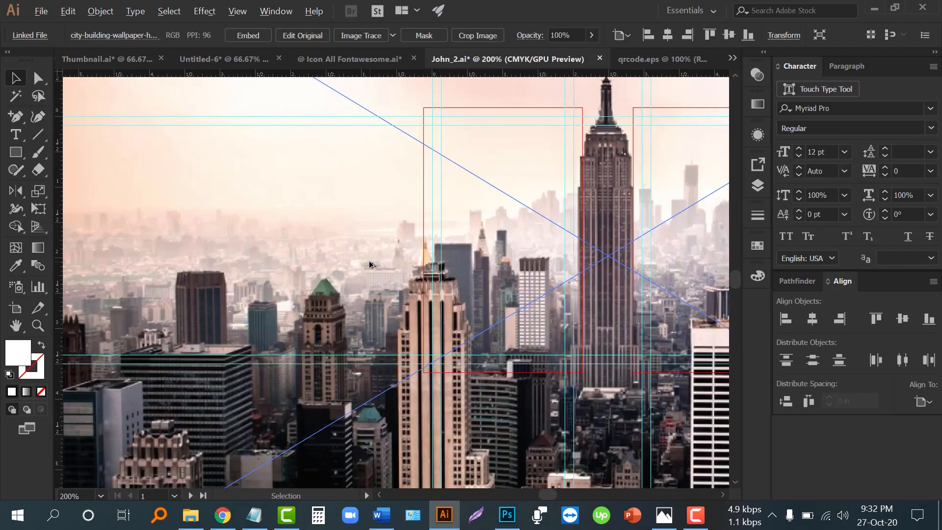
{"action": "scroll", "coordinate": [369, 265], "scroll_direction": "down", "scroll_amount": 5}
{"action": "left_click", "coordinate": [247, 35]}
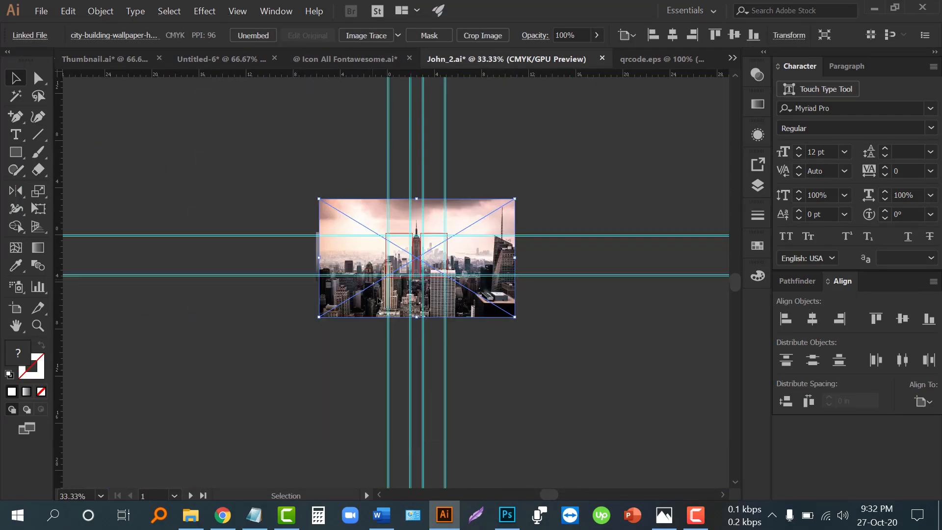
Step: Scale the skyline photo down and move it off the artboards, above and beyond the second card
{"action": "scroll", "coordinate": [373, 293], "scroll_direction": "up", "scroll_amount": 2}
{"action": "scroll", "coordinate": [269, 150], "scroll_direction": "up", "scroll_amount": 1}
{"action": "left_click_drag", "start_coordinate": [259, 111], "coordinate": [421, 162]}
{"action": "left_click_drag", "start_coordinate": [444, 230], "coordinate": [549, 140]}
{"action": "scroll", "coordinate": [444, 233], "scroll_direction": "up", "scroll_amount": 2}
{"action": "scroll", "coordinate": [444, 234], "scroll_direction": "up", "scroll_amount": 1}
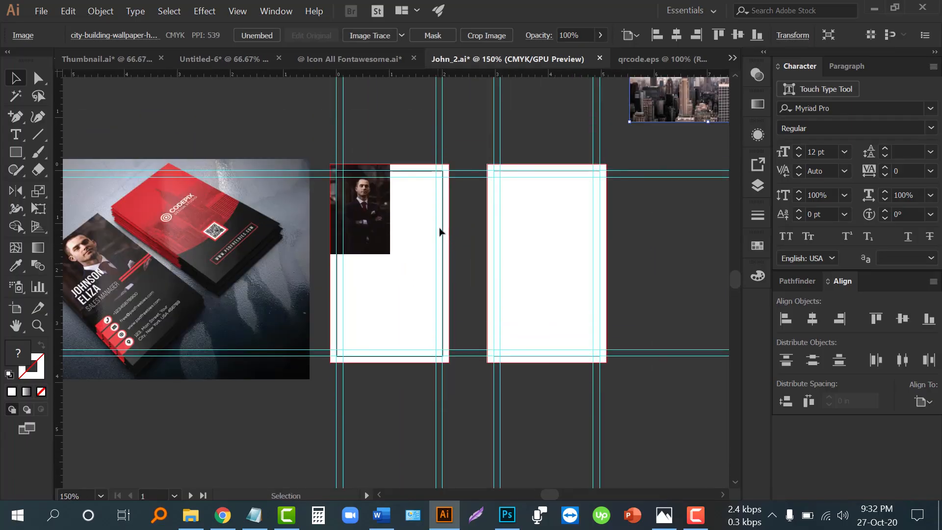
{"action": "scroll", "coordinate": [461, 223], "scroll_direction": "down", "scroll_amount": 2}
{"action": "left_click_drag", "start_coordinate": [494, 227], "coordinate": [529, 255]}
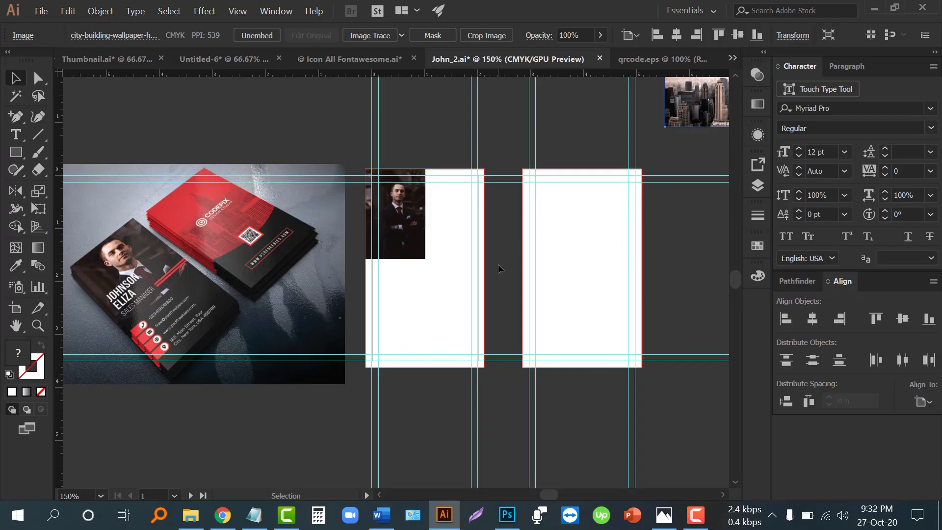
{"action": "scroll", "coordinate": [499, 268], "scroll_direction": "down", "scroll_amount": 1}
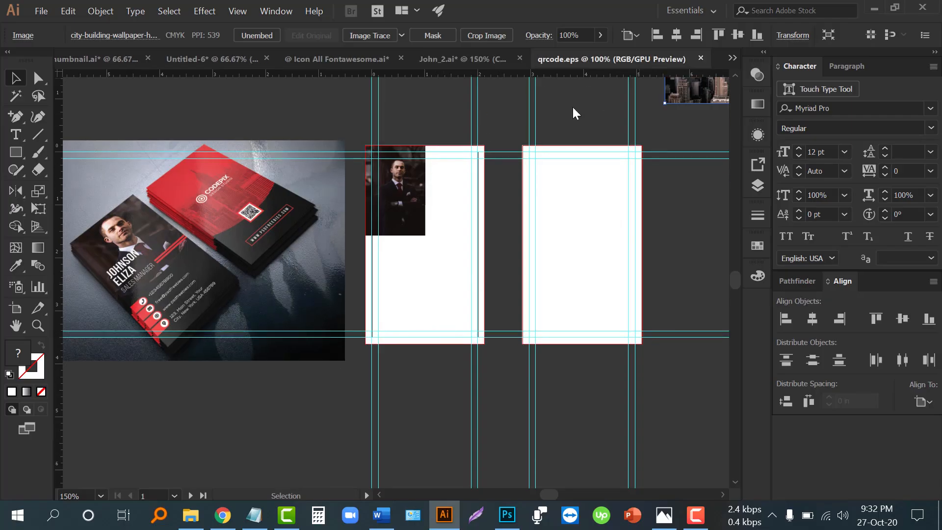
Step: Bring the QR code from qrcode.eps into John_2.ai and place it just above the first artboard
{"action": "left_click", "coordinate": [662, 59]}
{"action": "left_click_drag", "start_coordinate": [395, 271], "coordinate": [437, 127]}
{"action": "left_click", "coordinate": [483, 117]}
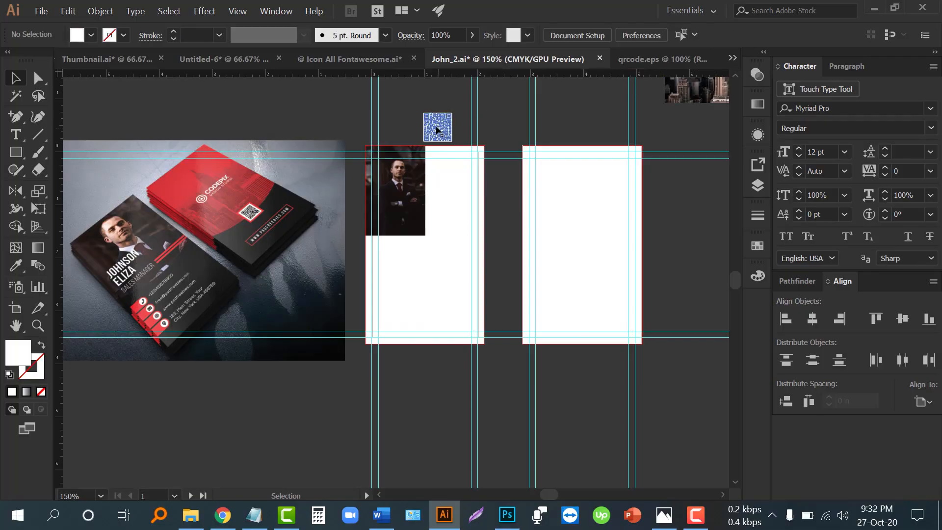
{"action": "scroll", "coordinate": [454, 127], "scroll_direction": "up", "scroll_amount": 3, "text": "alt"}
{"action": "scroll", "coordinate": [483, 150], "scroll_direction": "down", "scroll_amount": 3, "text": "alt"}
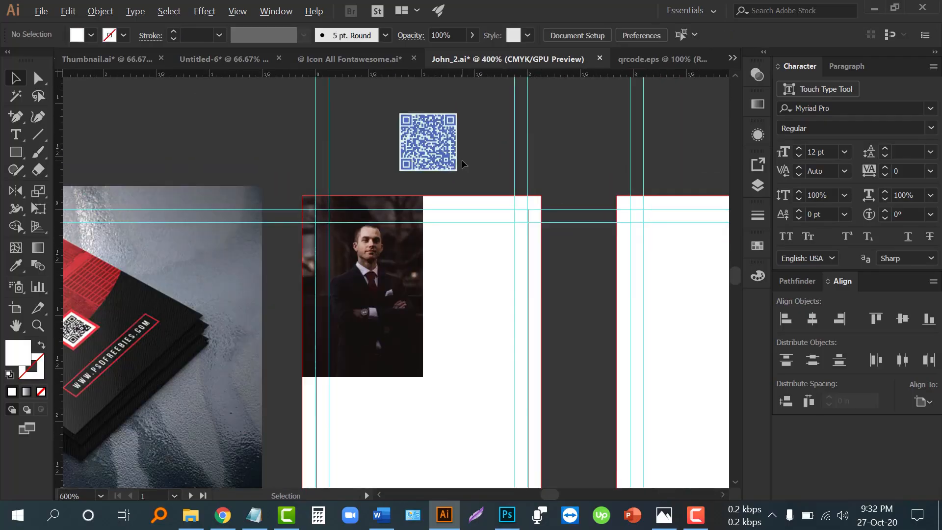
Step: Enlarge the portrait to the first artboard's full bleed width and shift it upward past the upper bleed line
{"action": "left_click_drag", "start_coordinate": [438, 221], "coordinate": [461, 231]}
{"action": "scroll", "coordinate": [234, 241], "scroll_direction": "up", "scroll_amount": 1, "text": "alt"}
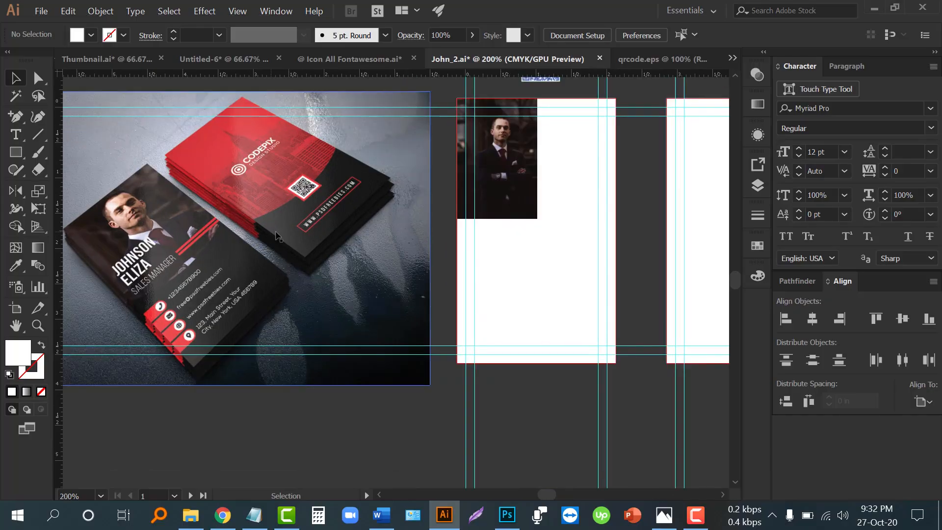
{"action": "left_click_drag", "start_coordinate": [235, 242], "coordinate": [254, 238]}
{"action": "left_click", "coordinate": [432, 179]}
{"action": "scroll", "coordinate": [594, 229], "scroll_direction": "up", "scroll_amount": 1}
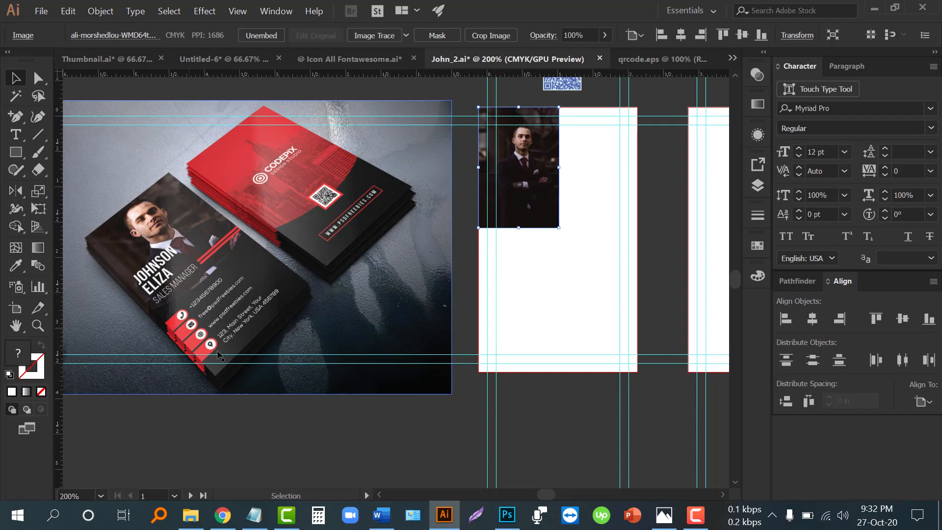
{"action": "left_click_drag", "start_coordinate": [559, 227], "coordinate": [680, 347]}
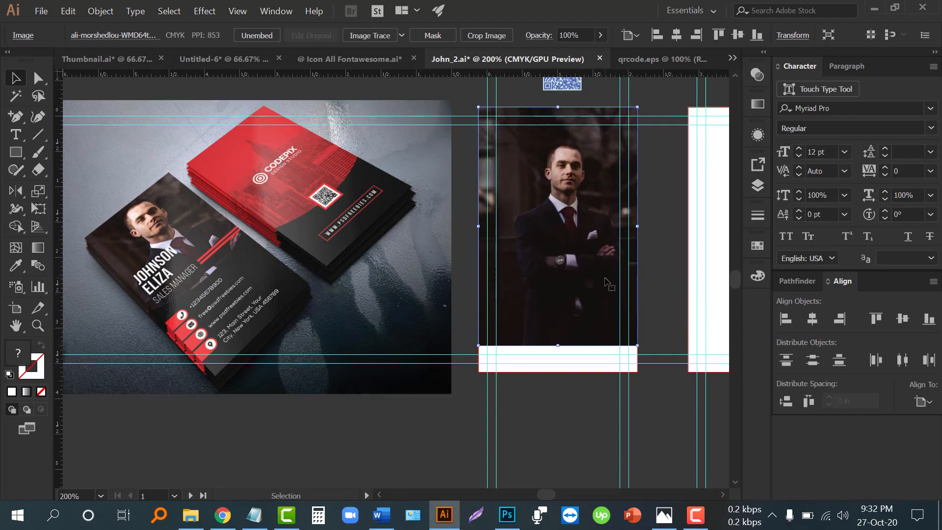
{"action": "left_click_drag", "start_coordinate": [591, 263], "coordinate": [610, 245]}
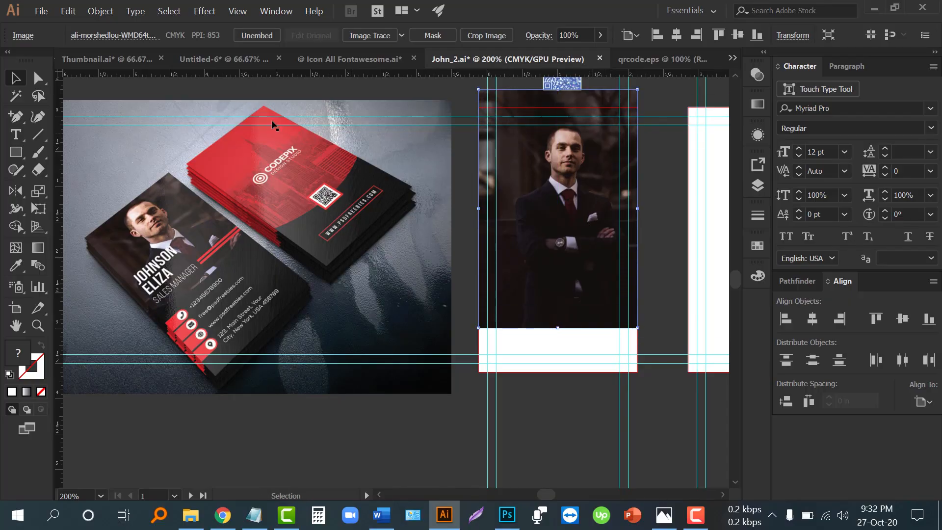
{"action": "left_click", "coordinate": [263, 89]}
Step: Draw a bleed-width rectangle over the upper half of the first card and use it as a clipping mask for the portrait
{"action": "left_click", "coordinate": [16, 153]}
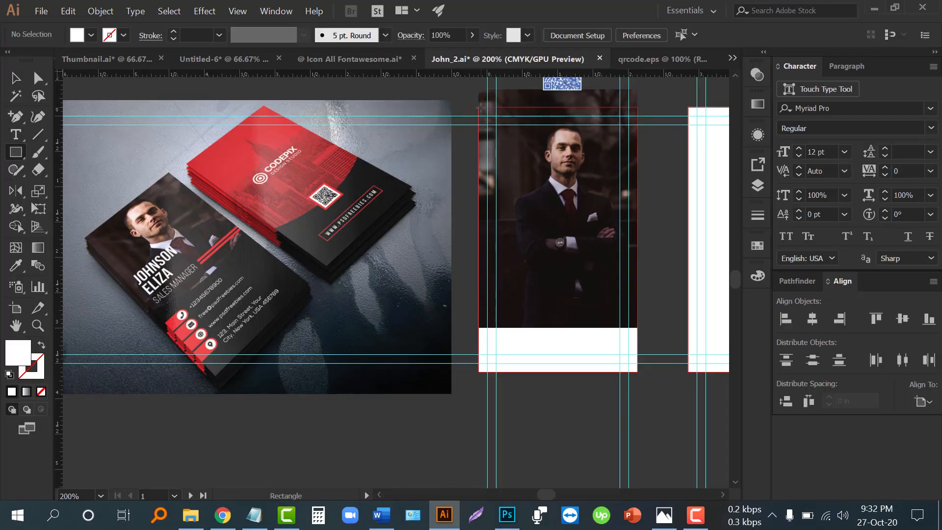
{"action": "left_click_drag", "start_coordinate": [479, 107], "coordinate": [637, 244]}
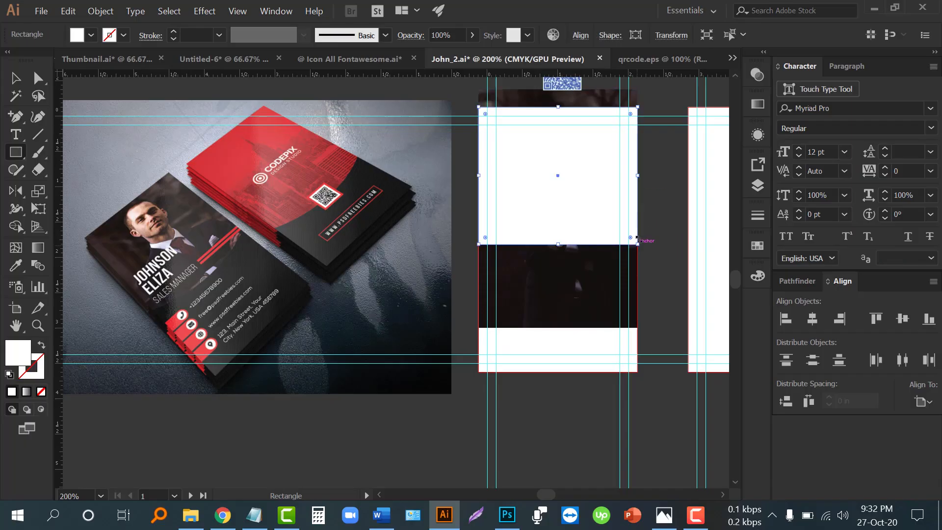
{"action": "left_click", "coordinate": [15, 78]}
{"action": "left_click", "coordinate": [553, 303], "text": "shift"}
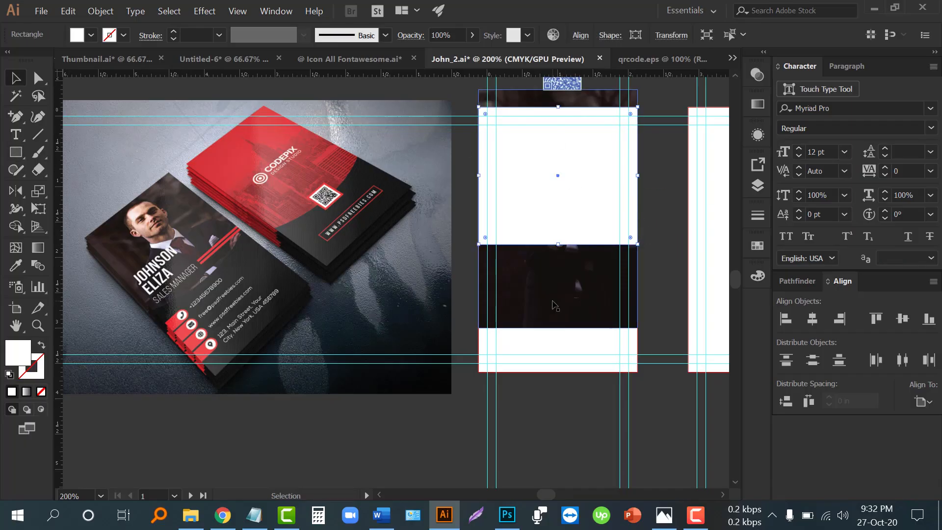
{"action": "right_click", "coordinate": [576, 296]}
{"action": "left_click", "coordinate": [617, 387]}
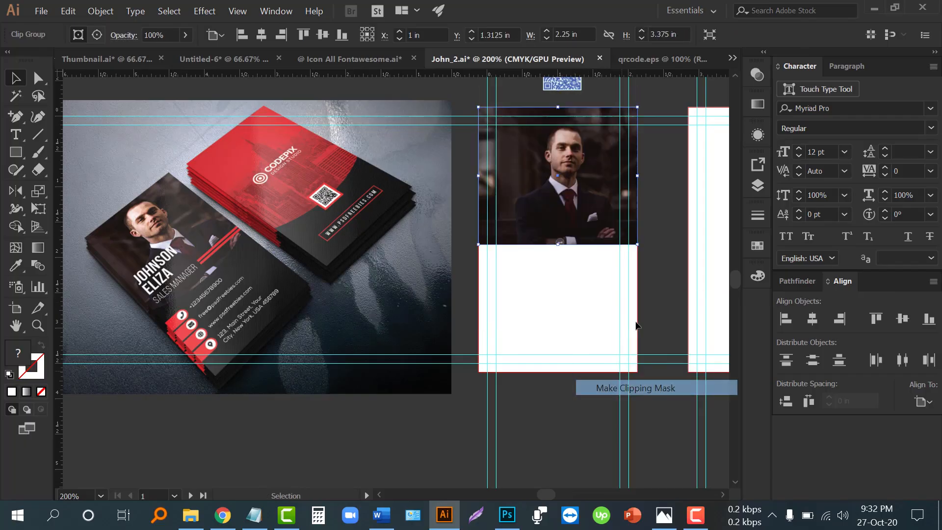
{"action": "left_click", "coordinate": [668, 204]}
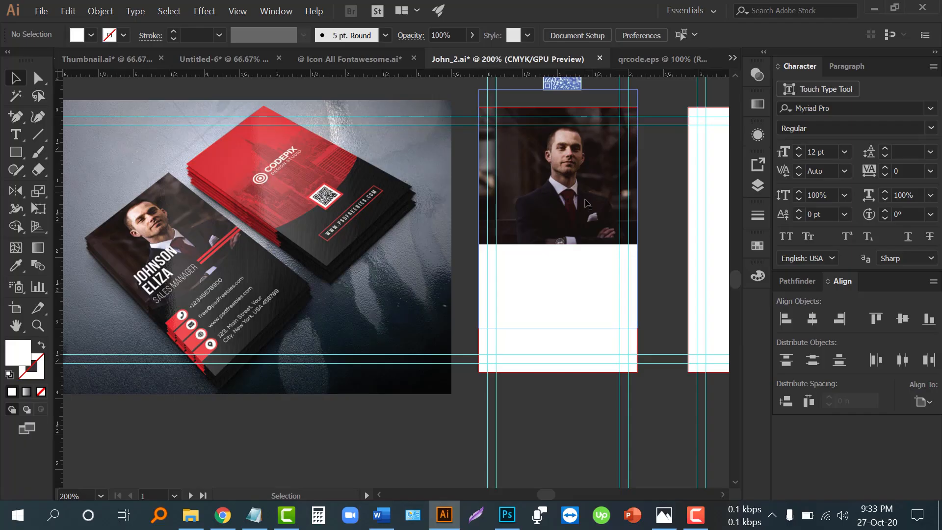
{"action": "scroll", "coordinate": [564, 241], "scroll_direction": "down", "scroll_amount": 2}
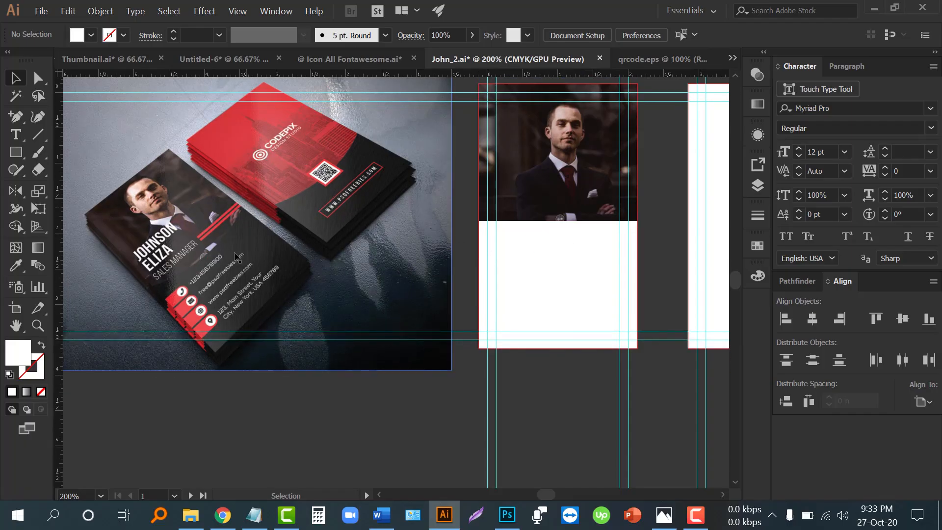
Step: Draw a rectangle about 2.25 × 2.02 in over the first card's lower part and fill it with the reference card's sampled dark grey
{"action": "left_click", "coordinate": [16, 152]}
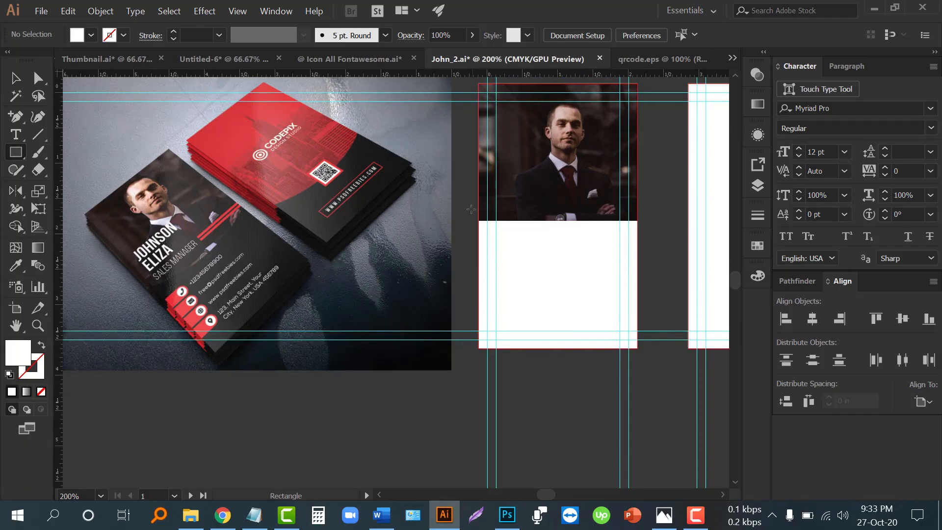
{"action": "left_click_drag", "start_coordinate": [478, 206], "coordinate": [637, 348]}
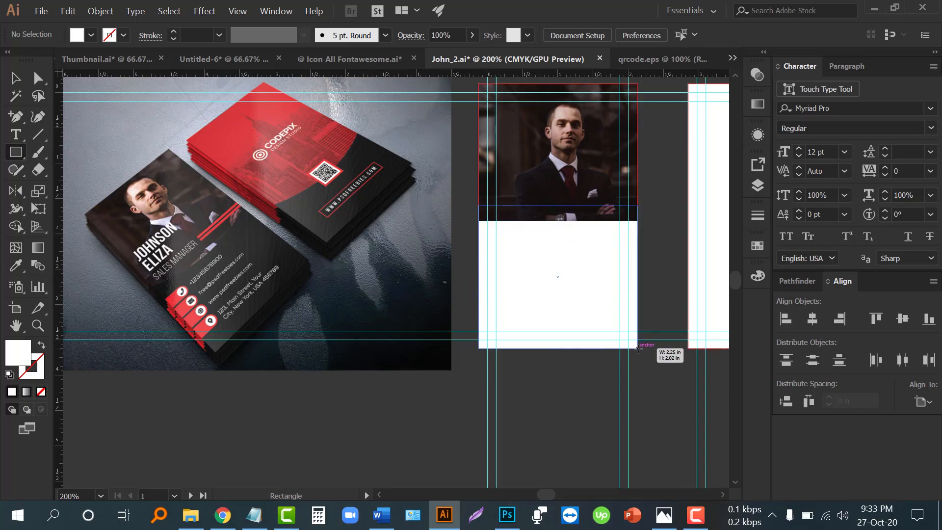
{"action": "left_click", "coordinate": [16, 267]}
{"action": "left_click", "coordinate": [281, 246]}
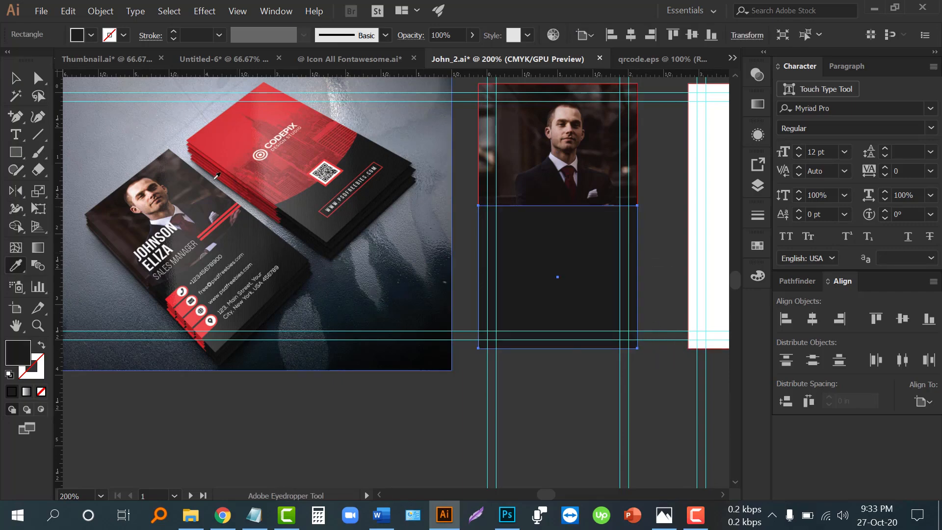
Step: Bend the dark rectangle's upper edge into a shallow downward curve with the Anchor Point tool
{"action": "left_click", "coordinate": [16, 77]}
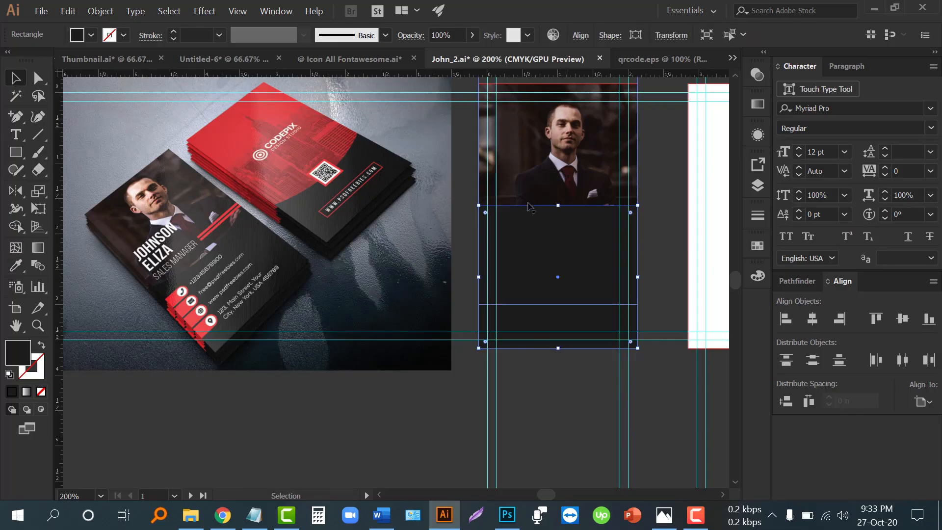
{"action": "left_click", "coordinate": [39, 137]}
{"action": "left_click", "coordinate": [15, 135]}
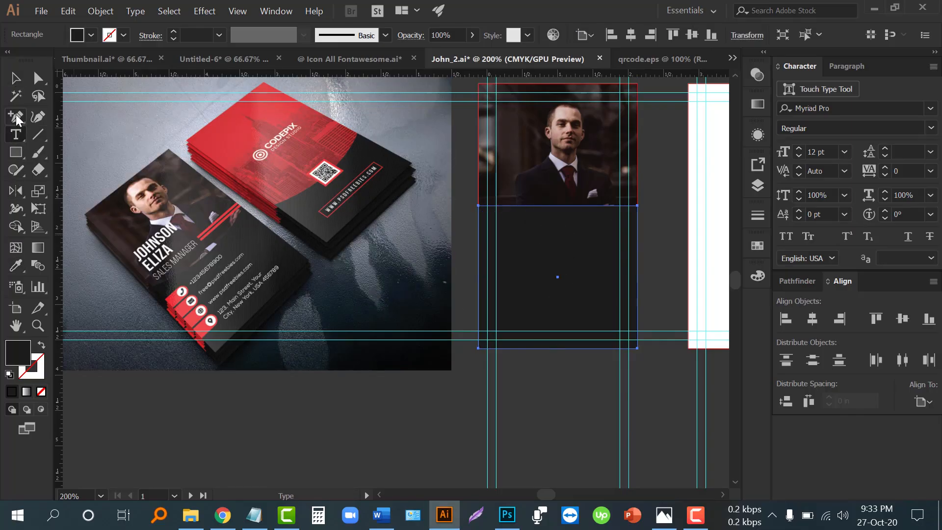
{"action": "left_click", "coordinate": [16, 116]}
{"action": "left_click", "coordinate": [98, 170]}
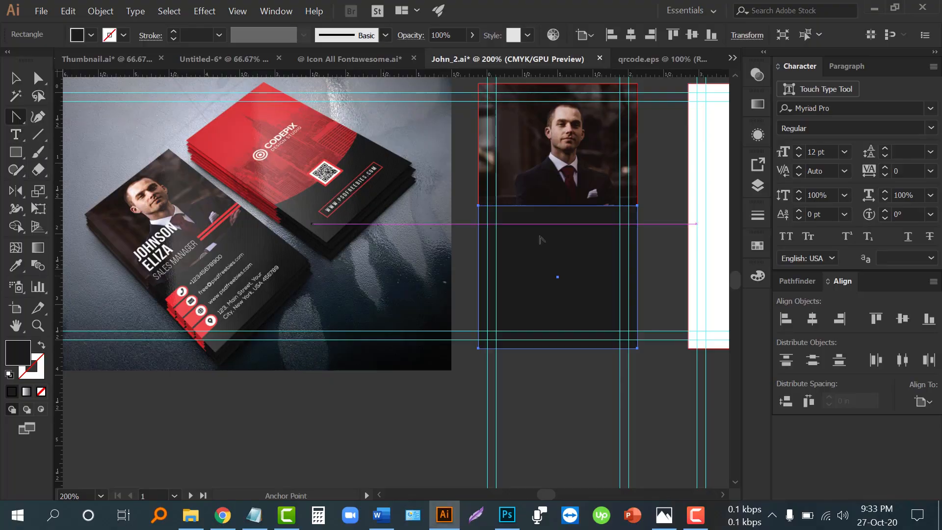
{"action": "left_click_drag", "start_coordinate": [559, 210], "coordinate": [559, 263]}
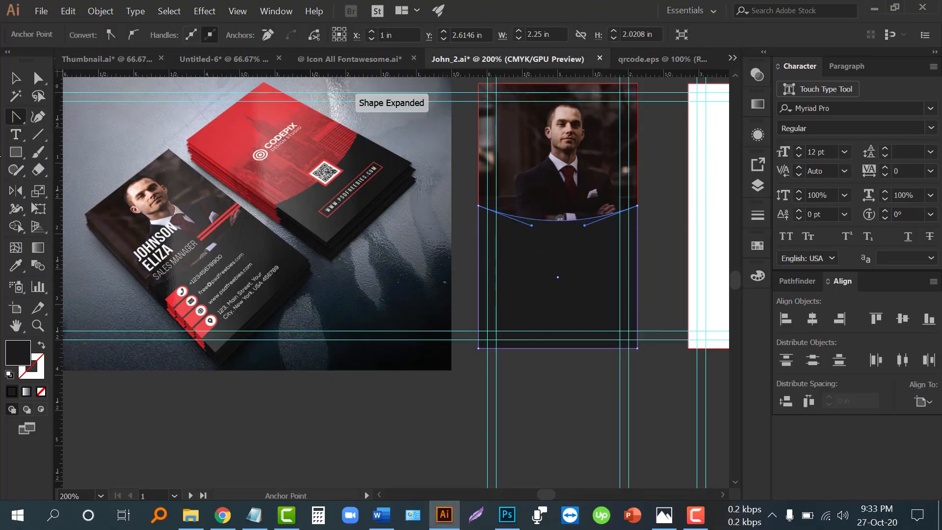
{"action": "left_click", "coordinate": [15, 78]}
{"action": "left_click", "coordinate": [337, 423]}
Step: Copy the cardholder's two-line name from Information.txt in Notepad and paste it as new text above the reference picture in Illustrator
{"action": "scroll", "coordinate": [452, 392], "scroll_direction": "down", "scroll_amount": 1}
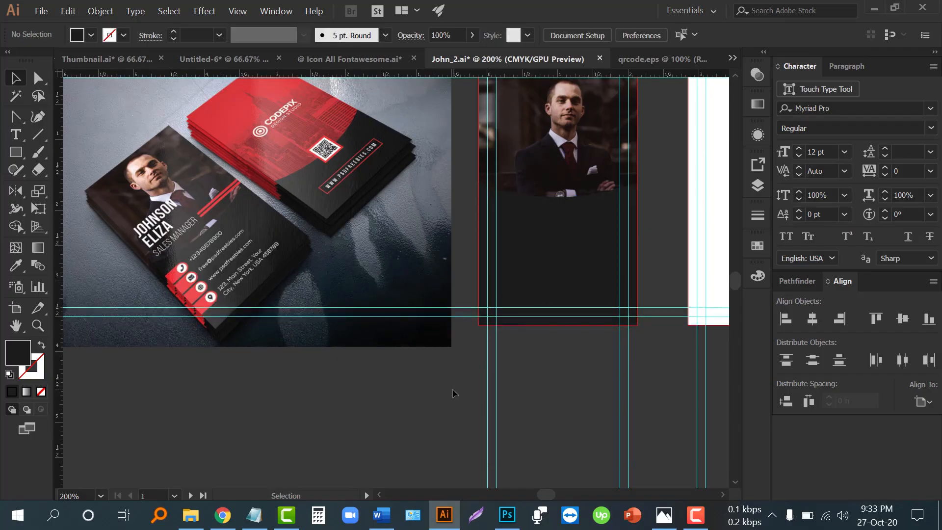
{"action": "scroll", "coordinate": [450, 393], "scroll_direction": "up", "scroll_amount": 1}
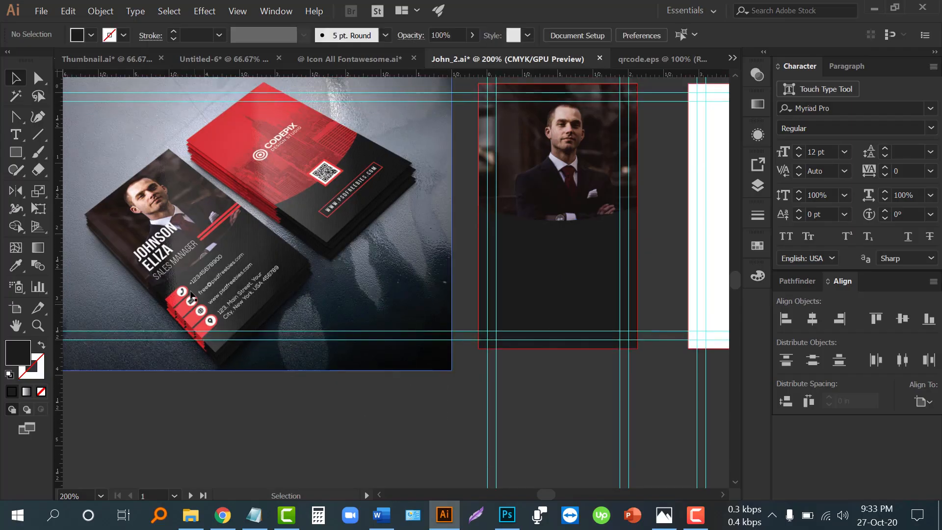
{"action": "scroll", "coordinate": [196, 294], "scroll_direction": "up", "scroll_amount": 2}
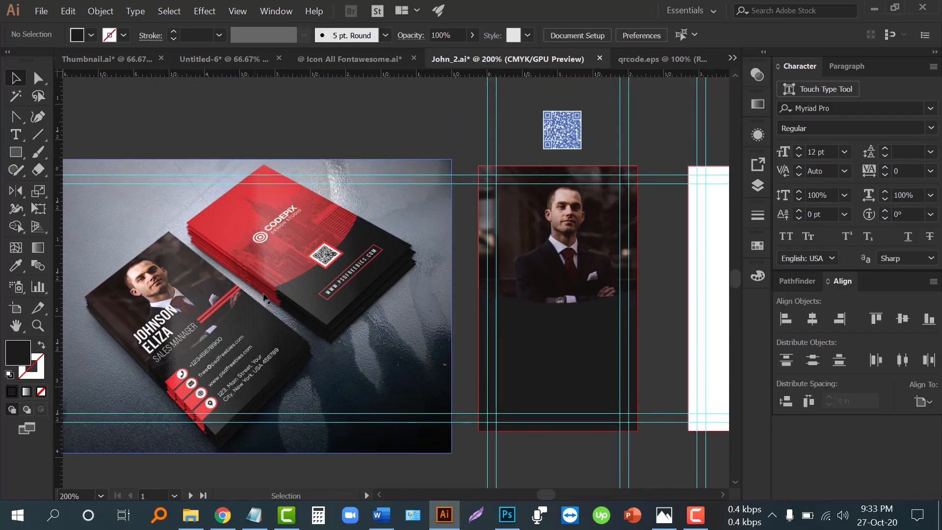
{"action": "left_click", "coordinate": [254, 515]}
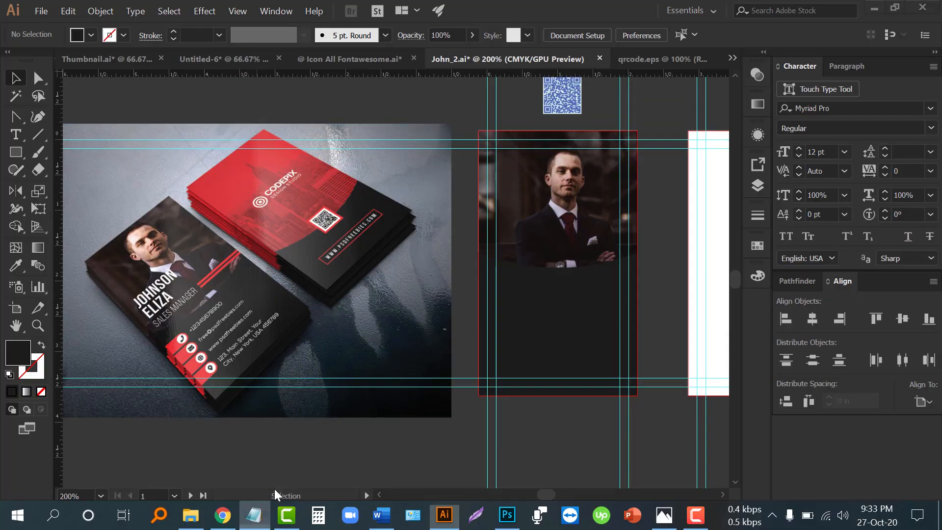
{"action": "left_click_drag", "start_coordinate": [331, 56], "coordinate": [296, 49]}
{"action": "key", "text": "ctrl+c"}
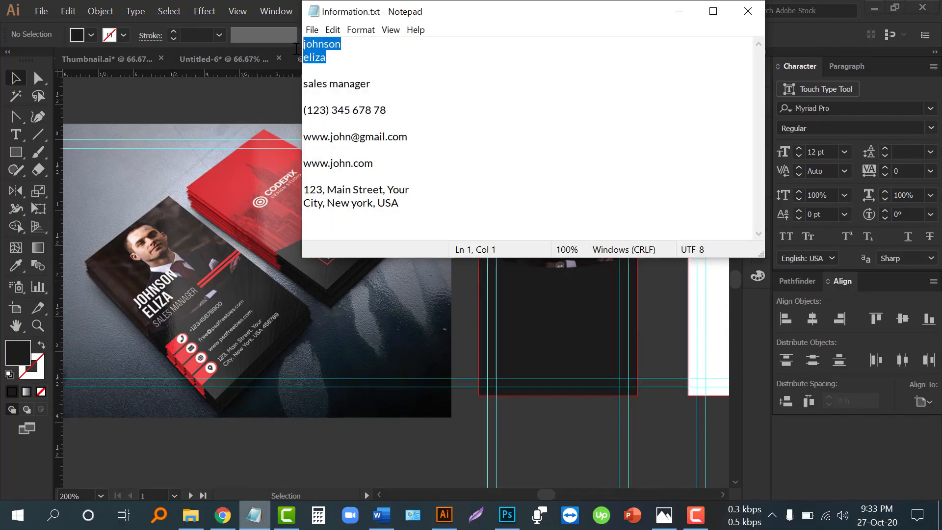
{"action": "key", "text": "alt+Tab"}
{"action": "scroll", "coordinate": [255, 294], "scroll_direction": "up", "scroll_amount": 3}
{"action": "left_click", "coordinate": [16, 133]}
{"action": "left_click", "coordinate": [336, 131]}
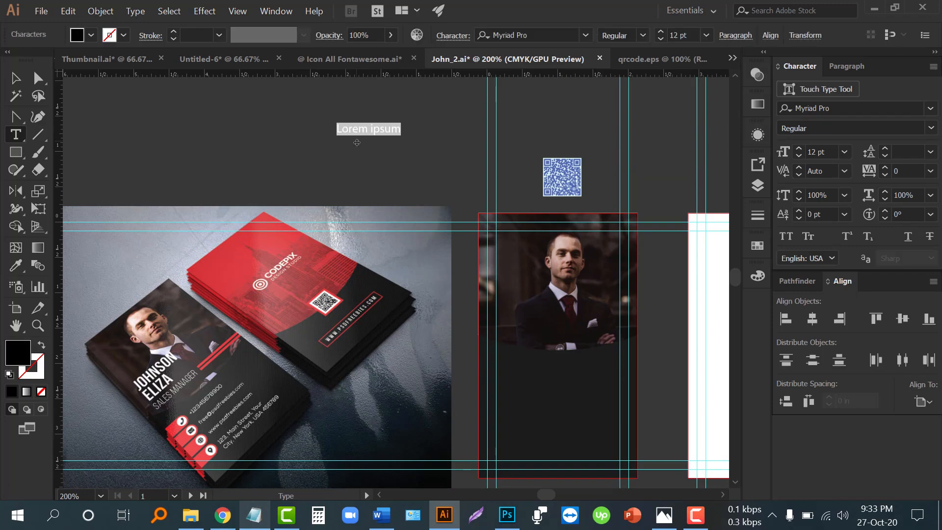
{"action": "key", "text": "ctrl+v"}
{"action": "left_click", "coordinate": [15, 77]}
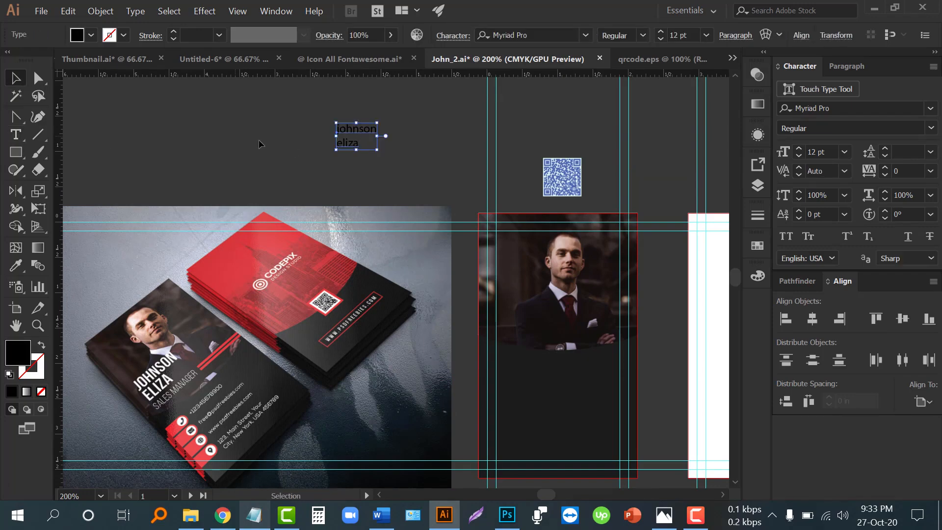
Step: Make three evenly spaced copies of the name text in a row above the reference picture
{"action": "left_click", "coordinate": [240, 140]}
{"action": "left_click_drag", "start_coordinate": [350, 146], "coordinate": [341, 127]}
{"action": "key", "text": "ctrl+d"}
{"action": "key", "text": "ctrl+d"}
Step: Replace the first copy's text with "sales manager" from the Notepad file and place it directly beneath the name
{"action": "key", "text": "t"}
{"action": "left_click", "coordinate": [343, 126]}
{"action": "key", "text": "ctrl+a"}
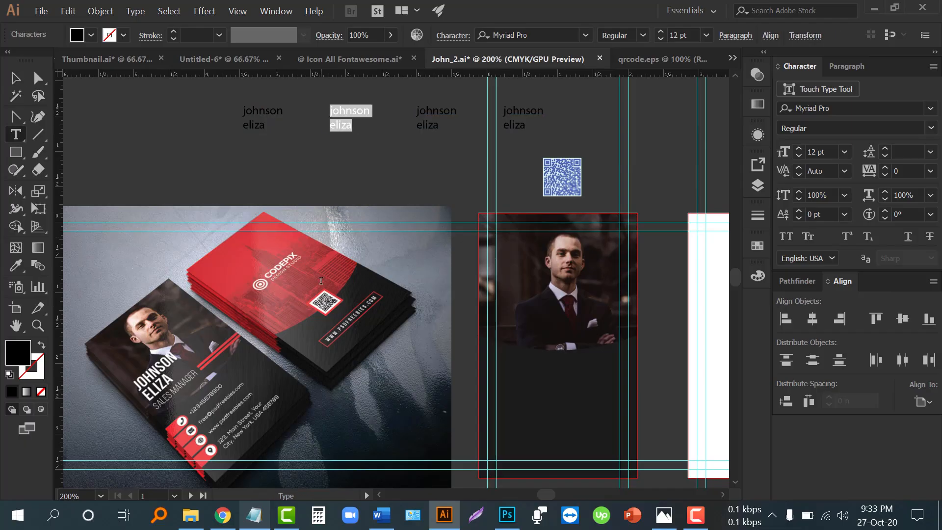
{"action": "left_click", "coordinate": [253, 524]}
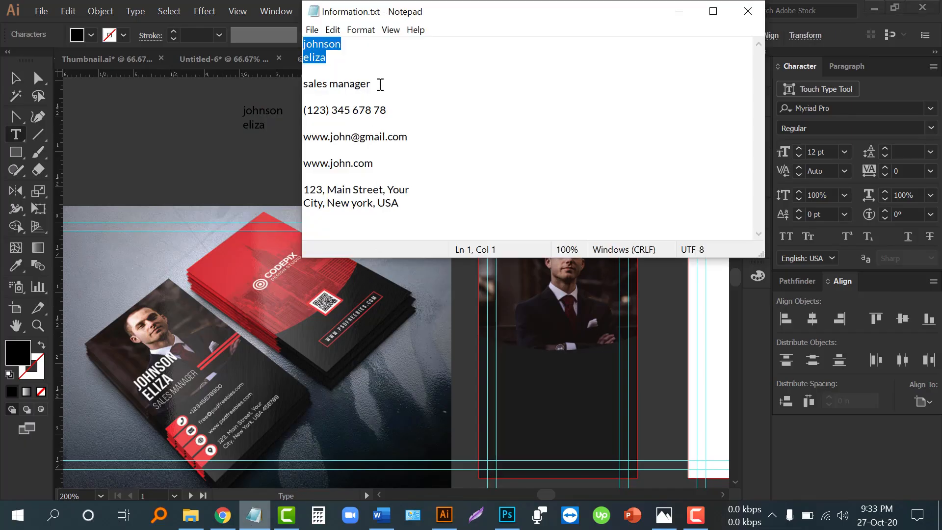
{"action": "left_click_drag", "start_coordinate": [379, 88], "coordinate": [291, 82]}
{"action": "key", "text": "ctrl+c"}
{"action": "key", "text": "alt+Tab"}
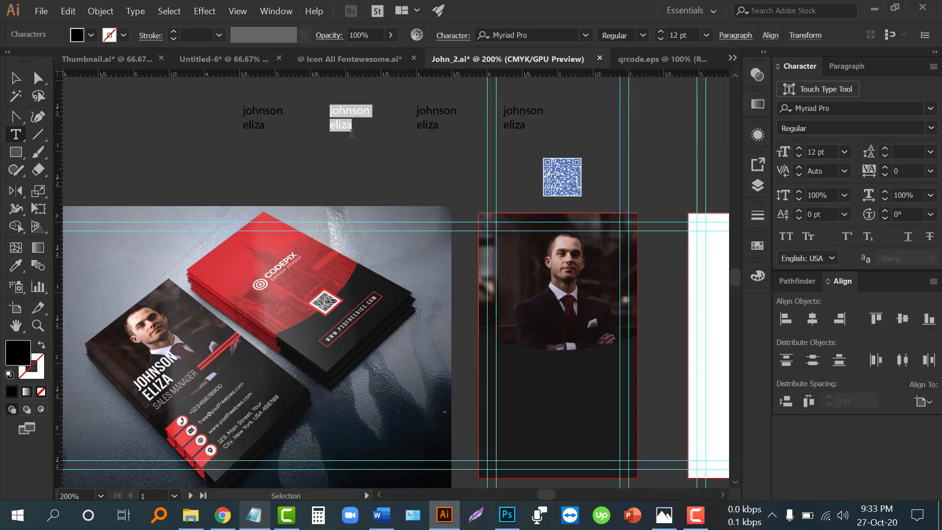
{"action": "key", "text": "ctrl+v"}
{"action": "left_click", "coordinate": [15, 77]}
{"action": "left_click", "coordinate": [314, 142]}
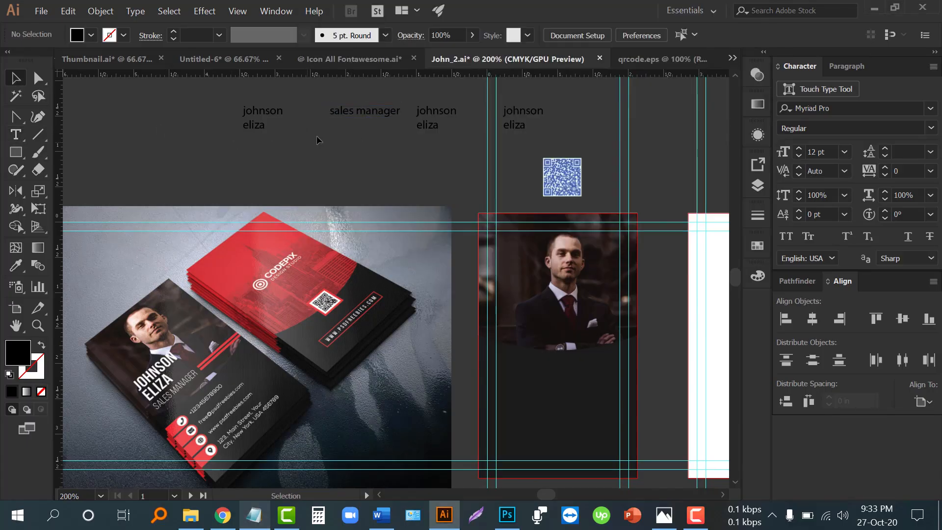
{"action": "left_click_drag", "start_coordinate": [361, 111], "coordinate": [274, 149]}
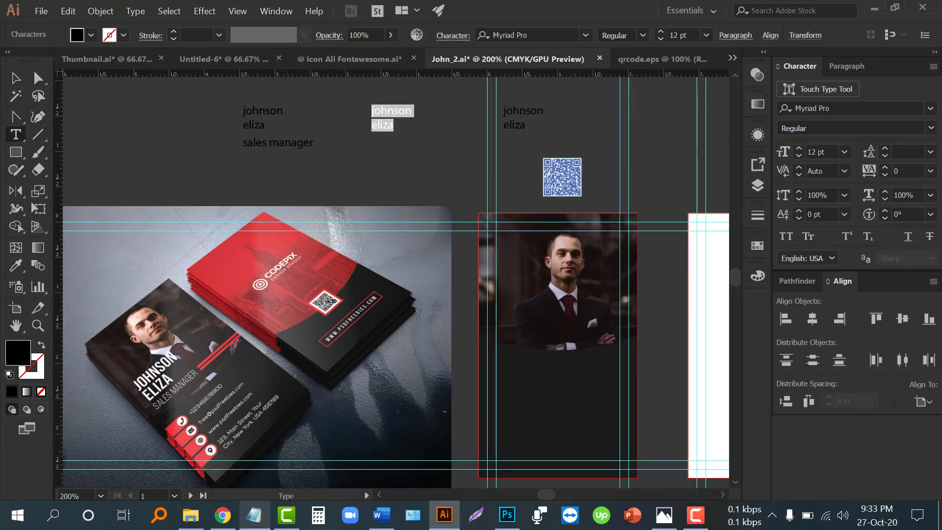
Step: Replace the next name copy with the phone number from the Notepad file
{"action": "key", "text": "alt+Tab"}
{"action": "left_click_drag", "start_coordinate": [395, 111], "coordinate": [303, 111]}
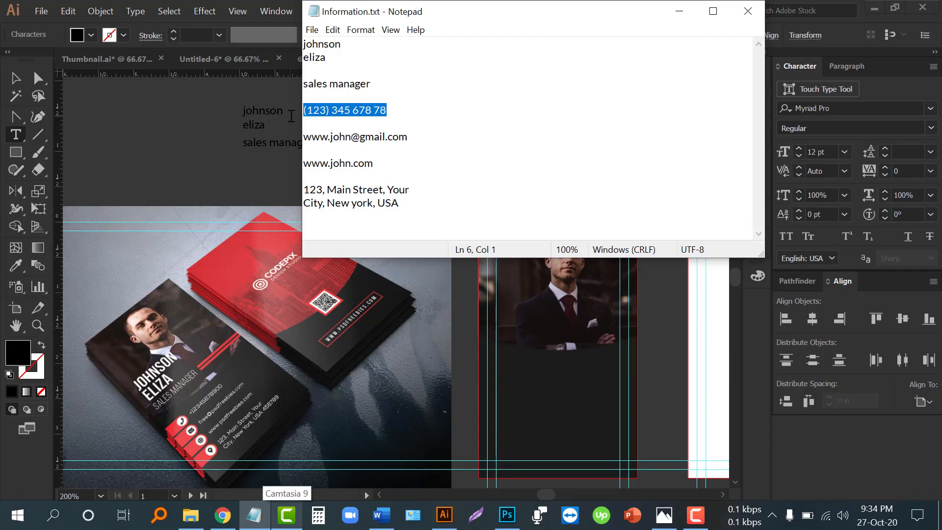
{"action": "key", "text": "alt+Tab"}
{"action": "key", "text": "ctrl+v"}
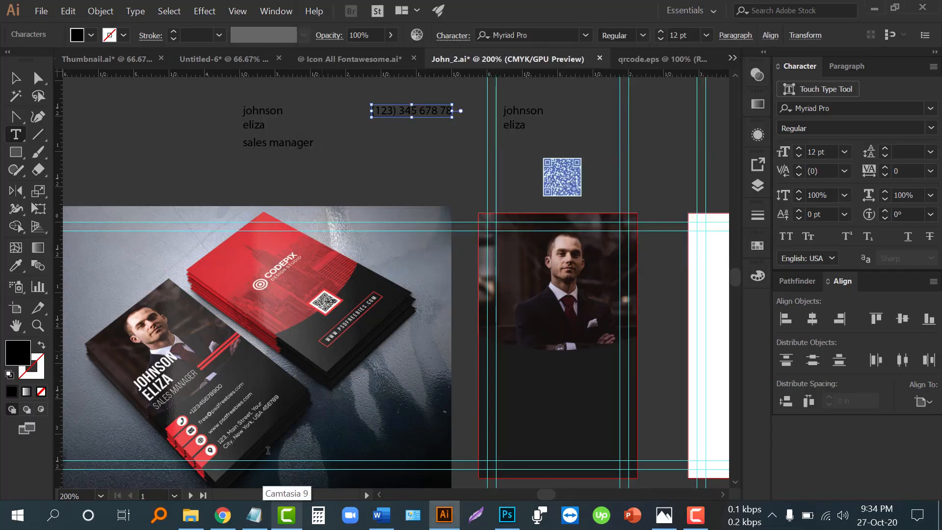
Step: Replace the last name copy with the e-mail address from the Notepad file
{"action": "key", "text": "alt+Tab"}
{"action": "left_click_drag", "start_coordinate": [414, 140], "coordinate": [302, 137]}
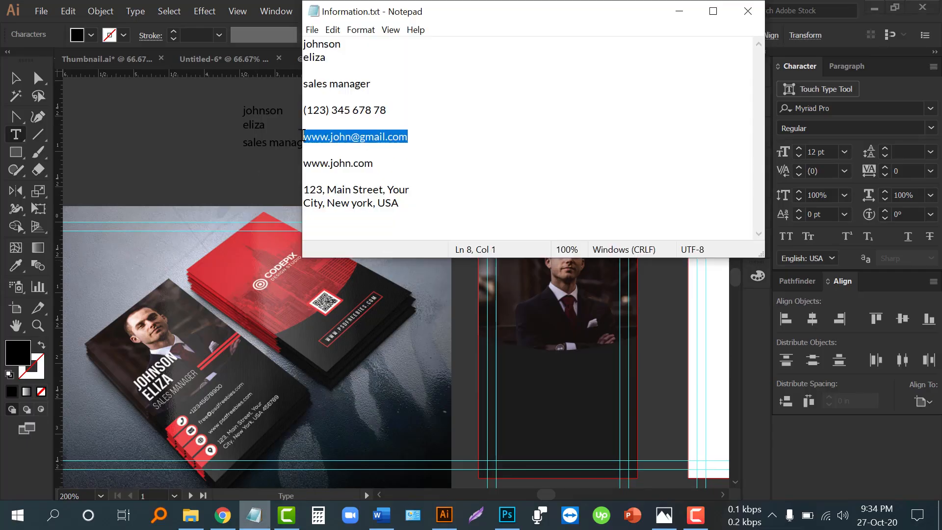
{"action": "key", "text": "alt+Tab"}
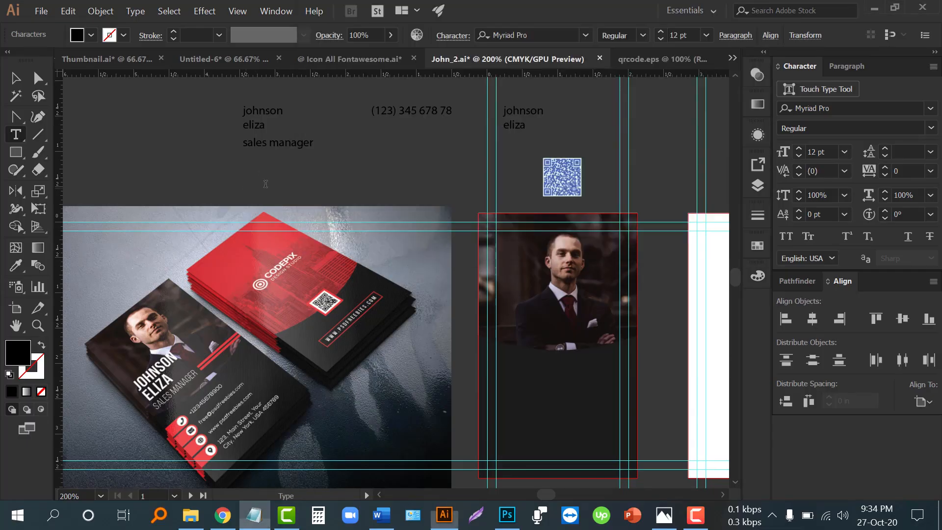
{"action": "left_click", "coordinate": [513, 116]}
{"action": "key", "text": "ctrl+a"}
{"action": "key", "text": "ctrl+v"}
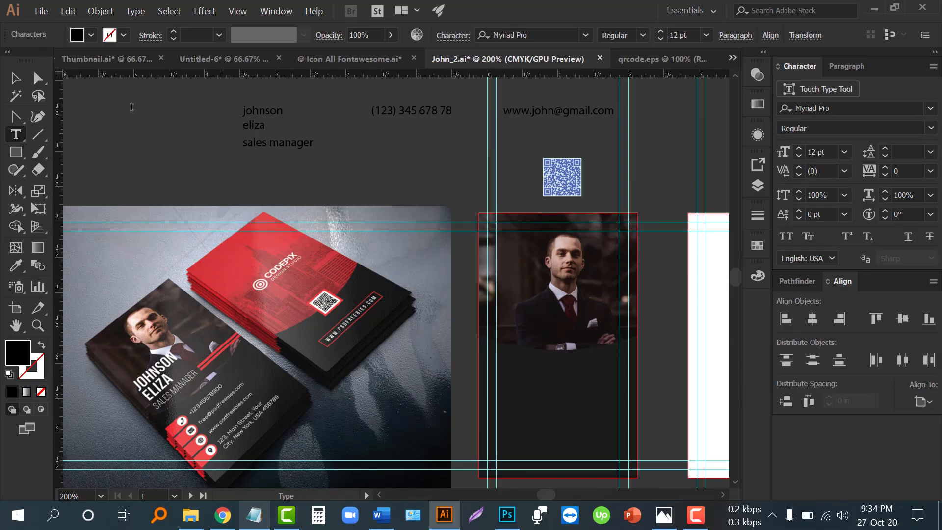
Step: Duplicate the e-mail text just below itself and replace the copy with the website address from the Notepad file
{"action": "left_click", "coordinate": [17, 80]}
{"action": "left_click_drag", "start_coordinate": [566, 116], "coordinate": [567, 135]}
{"action": "double_click", "coordinate": [566, 136]}
{"action": "key", "text": "ctrl+a"}
{"action": "key", "text": "alt+Tab"}
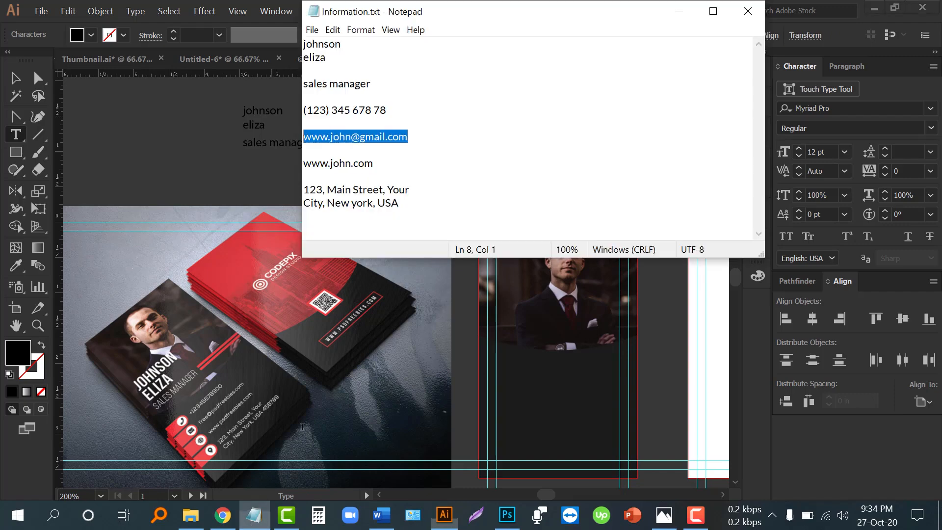
{"action": "left_click_drag", "start_coordinate": [377, 161], "coordinate": [299, 157]}
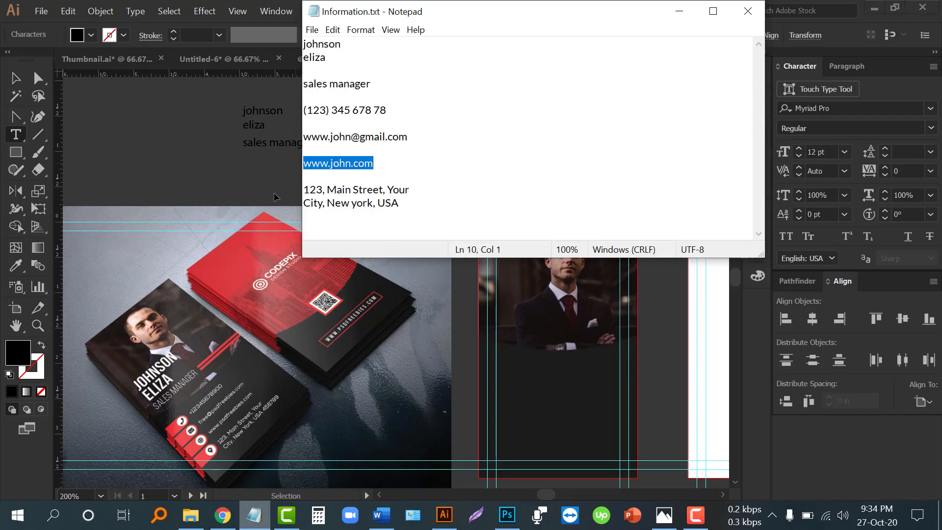
{"action": "key", "text": "alt+Tab"}
{"action": "key", "text": "ctrl+v"}
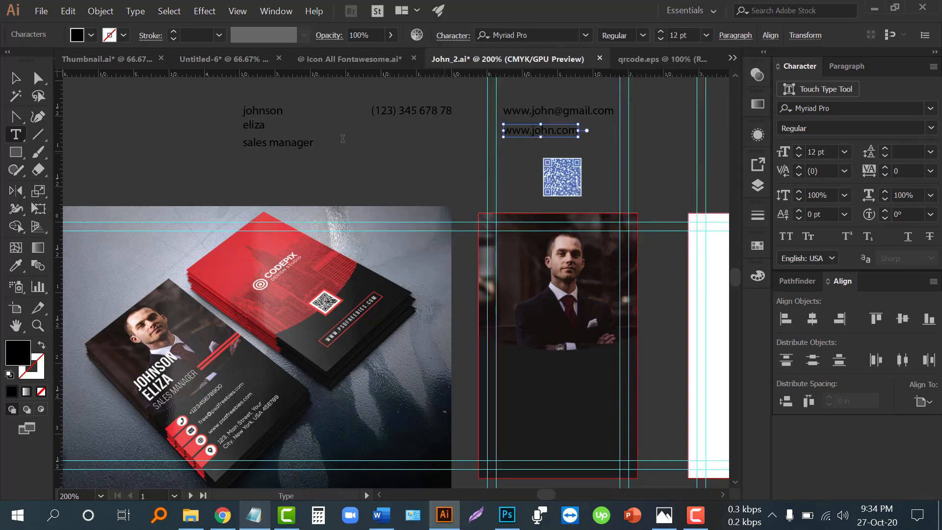
Step: Stack the phone, e-mail and website lines beneath the job title and move the text block above the second artboard
{"action": "left_click", "coordinate": [15, 78]}
{"action": "left_click", "coordinate": [385, 123]}
{"action": "left_click_drag", "start_coordinate": [385, 122], "coordinate": [256, 177]}
{"action": "left_click_drag", "start_coordinate": [502, 114], "coordinate": [243, 195]}
{"action": "left_click_drag", "start_coordinate": [531, 126], "coordinate": [270, 206]}
{"action": "left_click_drag", "start_coordinate": [205, 107], "coordinate": [452, 174]}
{"action": "scroll", "coordinate": [273, 178], "scroll_direction": "down", "scroll_amount": 1}
{"action": "left_click_drag", "start_coordinate": [591, 184], "coordinate": [635, 186]}
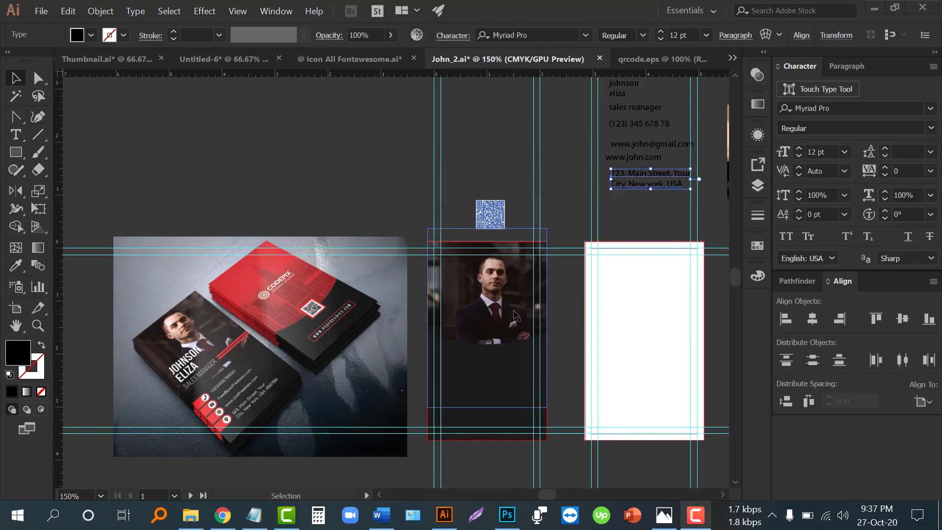
Step: Move the name text onto the portrait on the first card and set its fill to white
{"action": "scroll", "coordinate": [515, 317], "scroll_direction": "down", "scroll_amount": 3}
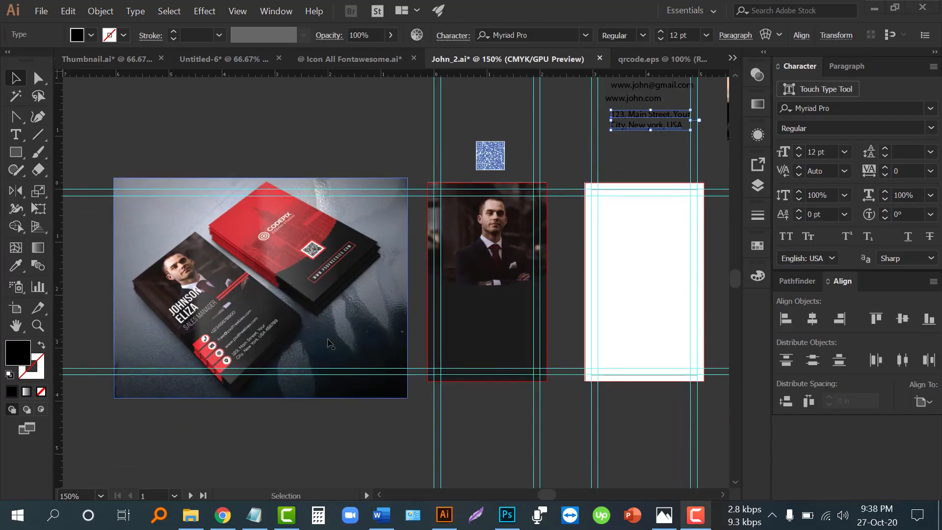
{"action": "scroll", "coordinate": [329, 343], "scroll_direction": "up", "scroll_amount": 2}
{"action": "scroll", "coordinate": [328, 343], "scroll_direction": "down", "scroll_amount": 1}
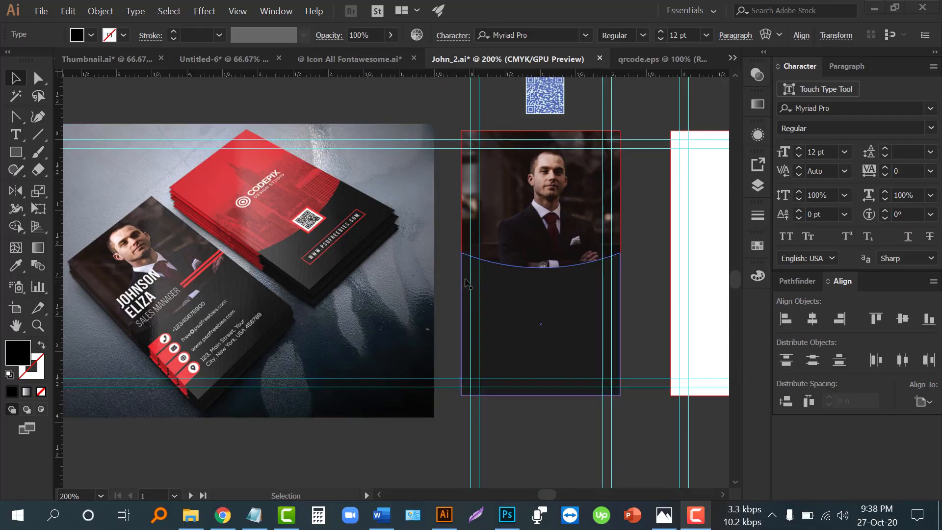
{"action": "scroll", "coordinate": [203, 284], "scroll_direction": "up", "scroll_amount": 1}
{"action": "scroll", "coordinate": [226, 331], "scroll_direction": "down", "scroll_amount": 1}
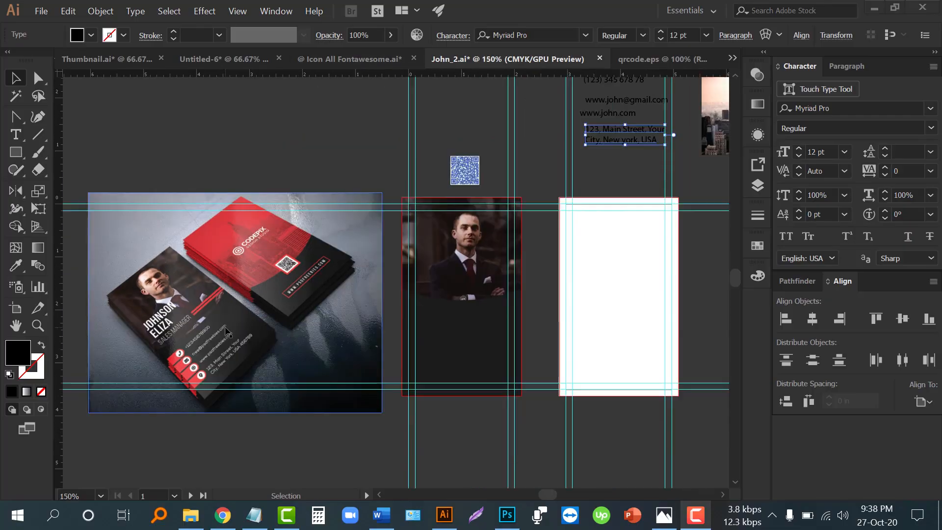
{"action": "scroll", "coordinate": [542, 225], "scroll_direction": "up", "scroll_amount": 2}
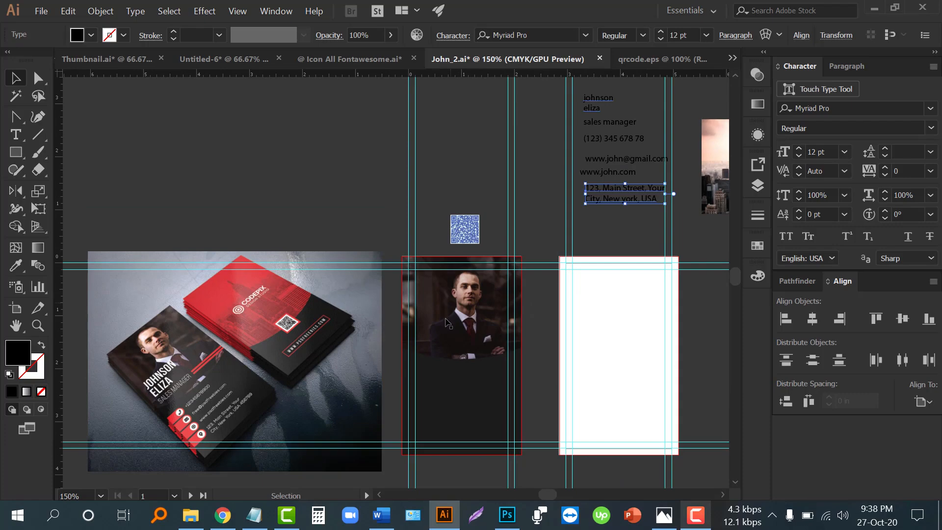
{"action": "left_click_drag", "start_coordinate": [592, 103], "coordinate": [567, 164]}
{"action": "left_click_drag", "start_coordinate": [522, 230], "coordinate": [428, 310]}
{"action": "scroll", "coordinate": [426, 337], "scroll_direction": "up", "scroll_amount": 1}
{"action": "scroll", "coordinate": [425, 338], "scroll_direction": "up", "scroll_amount": 1}
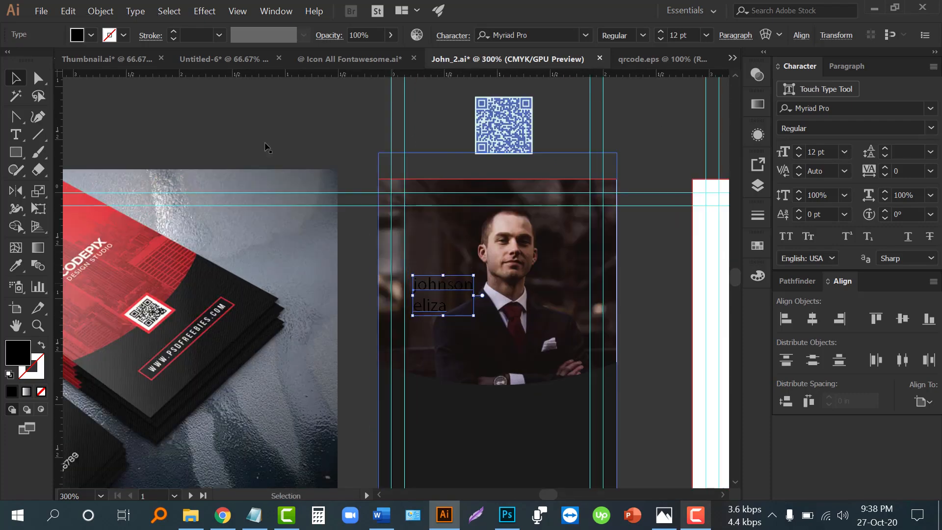
{"action": "left_click", "coordinate": [86, 36]}
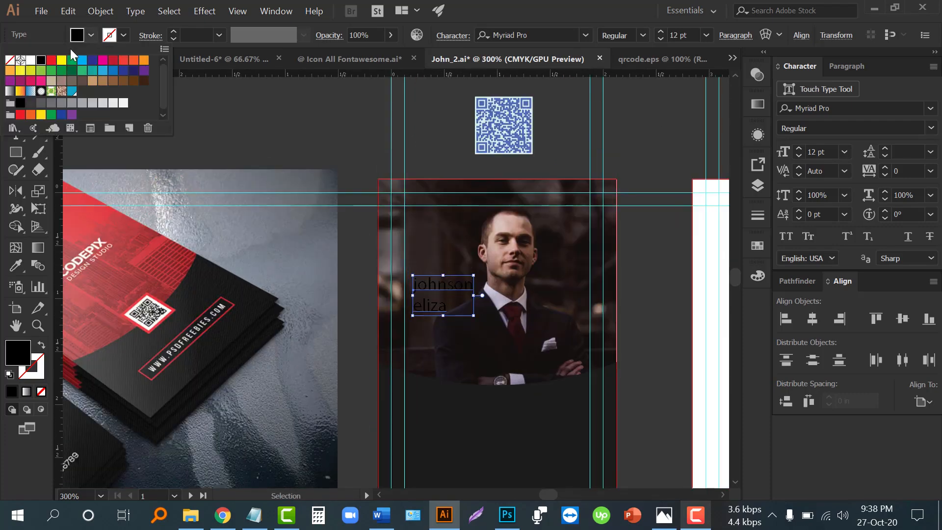
{"action": "left_click", "coordinate": [30, 60]}
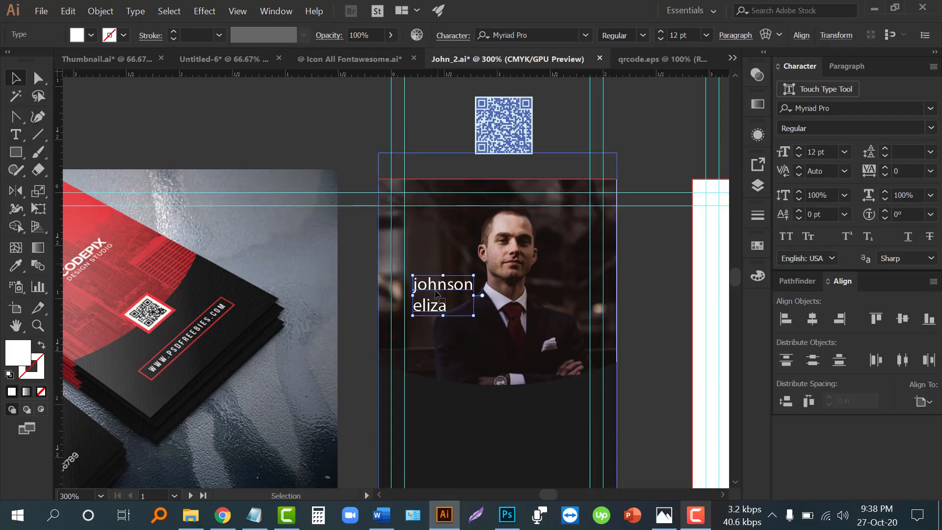
Step: Change the name text on the portrait to the Impact font and set it in all caps
{"action": "left_click_drag", "start_coordinate": [250, 264], "coordinate": [466, 206]}
{"action": "left_click_drag", "start_coordinate": [561, 281], "coordinate": [351, 294]}
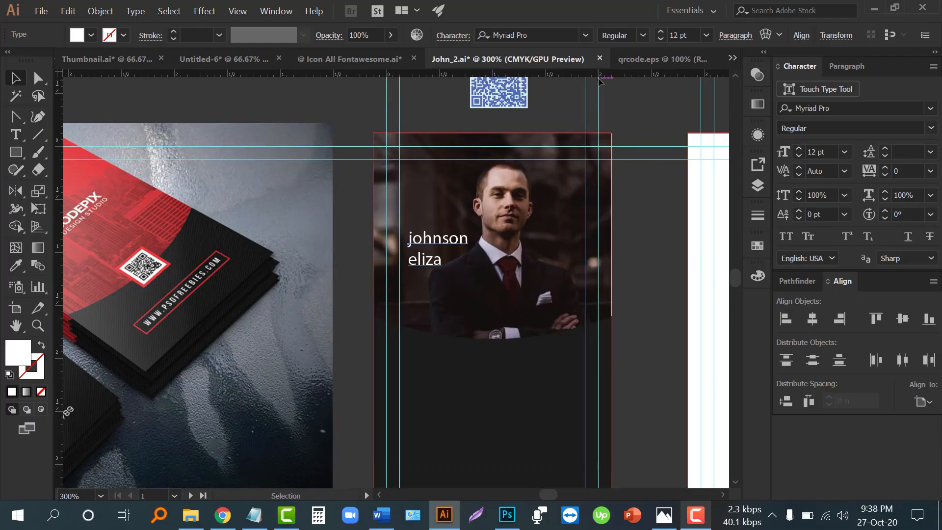
{"action": "left_click", "coordinate": [584, 35]}
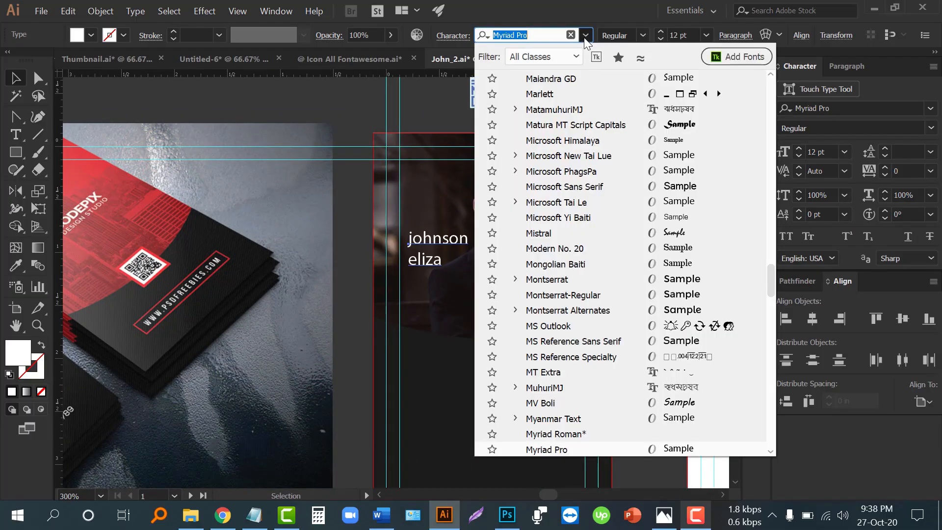
{"action": "type", "text": "im"}
{"action": "left_click", "coordinate": [562, 78]}
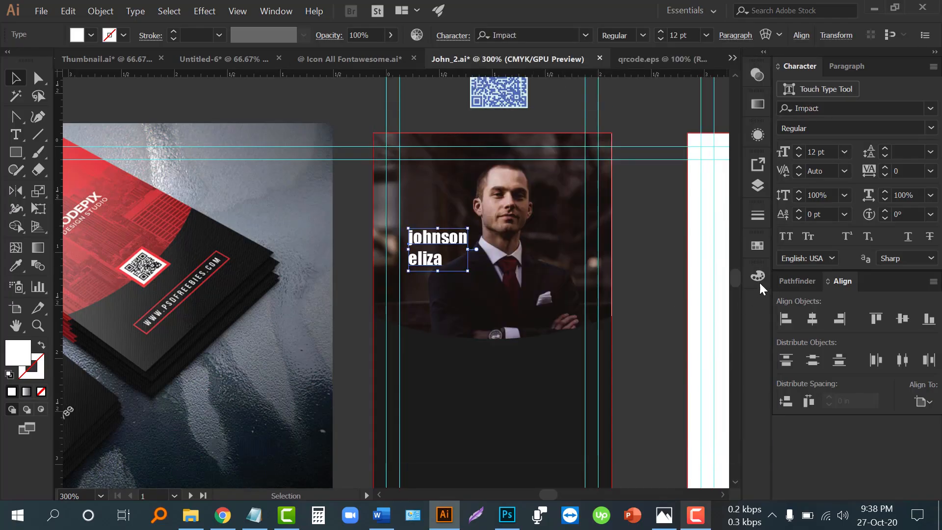
{"action": "left_click", "coordinate": [790, 236]}
Step: Enlarge the name text on the portrait to a font size of 18 pt
{"action": "key", "text": "space"}
{"action": "left_click_drag", "start_coordinate": [446, 255], "coordinate": [605, 214]}
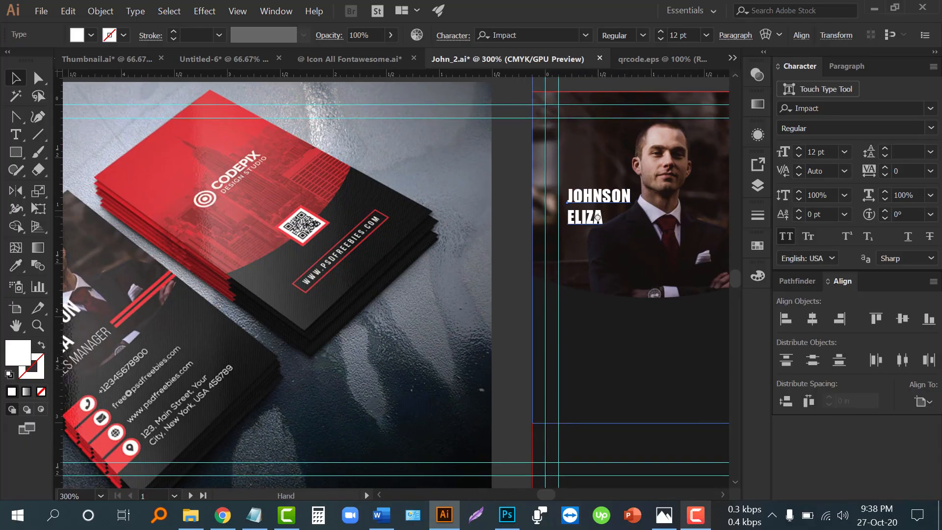
{"action": "scroll", "coordinate": [549, 235], "scroll_direction": "down", "scroll_amount": 1}
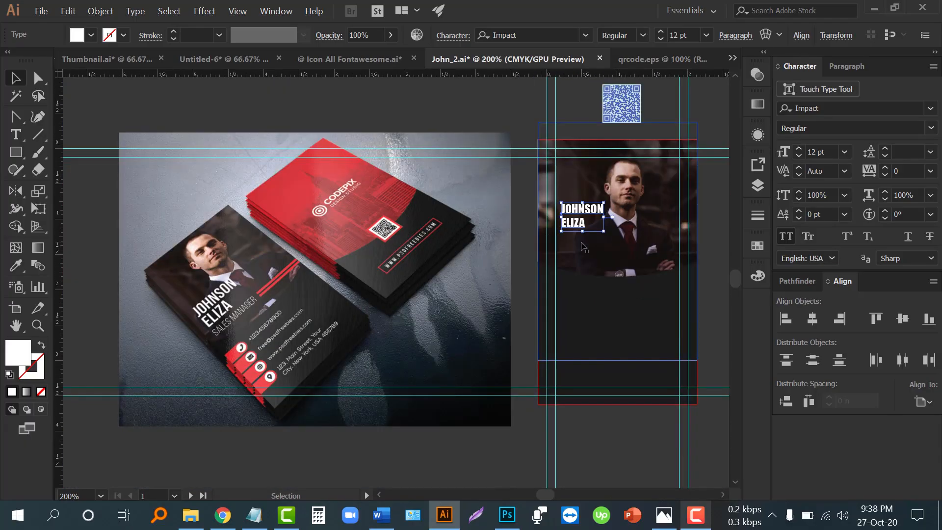
{"action": "left_click_drag", "start_coordinate": [605, 230], "coordinate": [584, 234]}
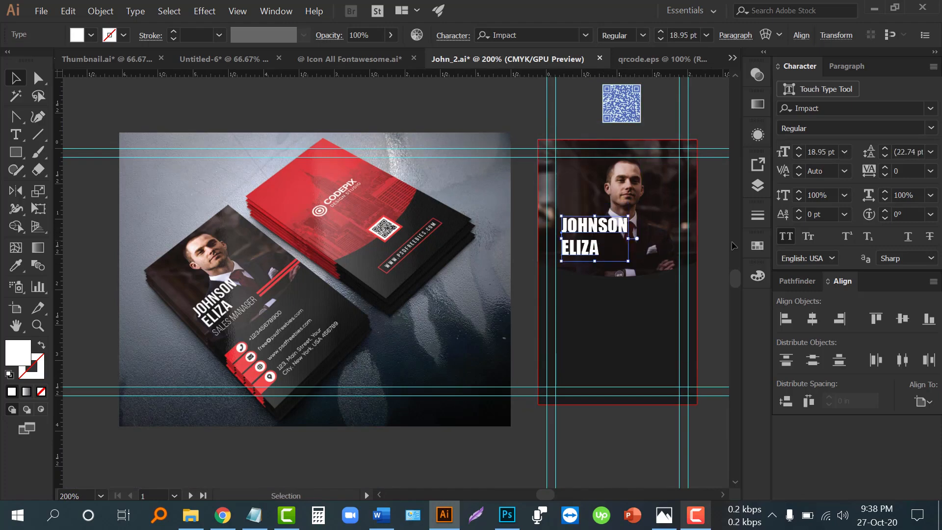
{"action": "left_click", "coordinate": [798, 157]}
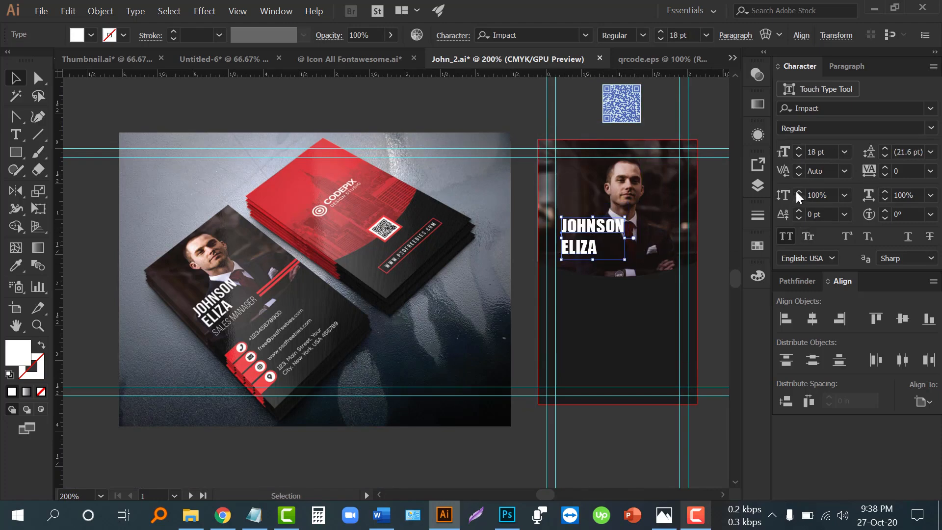
Step: Set the name text's vertical scale to 90% and leading to 18 pt, and shift it up slightly on the portrait
{"action": "scroll", "coordinate": [674, 237], "scroll_direction": "up", "scroll_amount": 2}
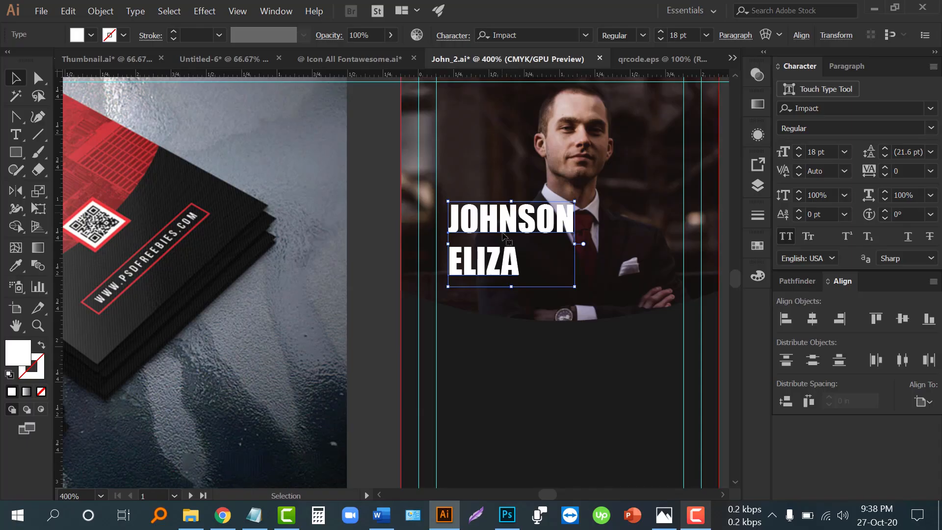
{"action": "left_click", "coordinate": [798, 201]}
{"action": "left_click", "coordinate": [798, 201]}
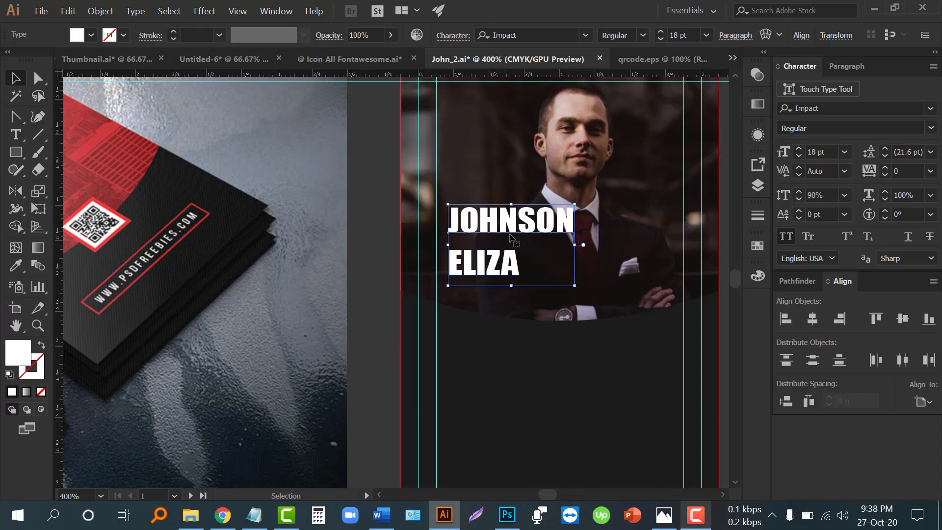
{"action": "left_click", "coordinate": [884, 156]}
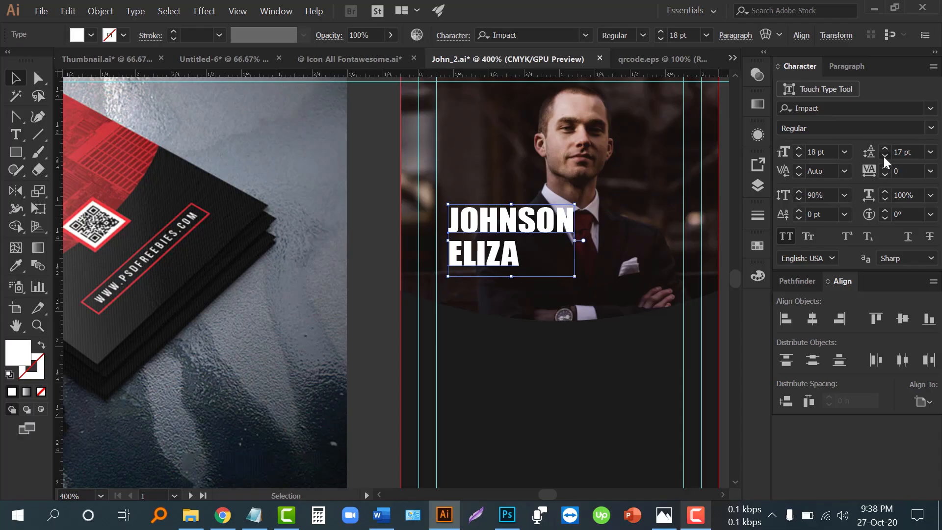
{"action": "key", "text": "ctrl+a"}
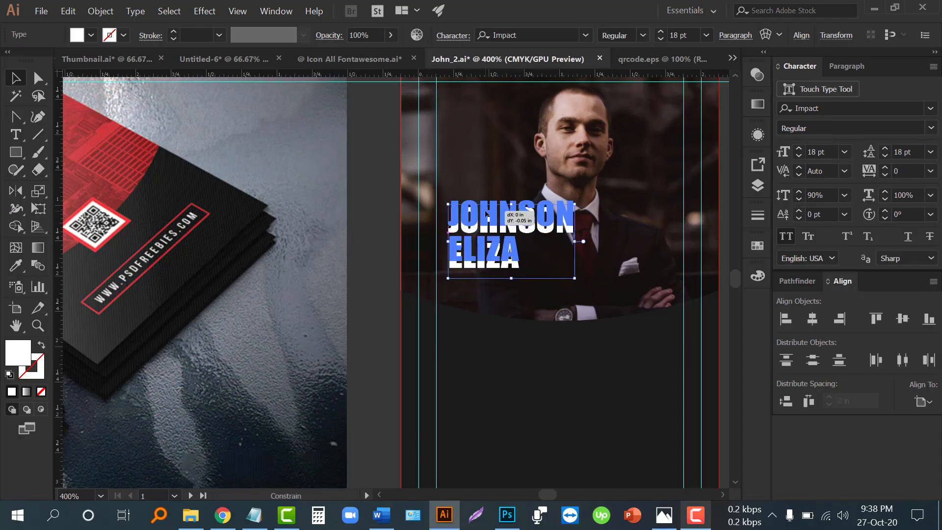
{"action": "key", "text": "Escape"}
{"action": "left_click", "coordinate": [381, 237]}
{"action": "scroll", "coordinate": [381, 237], "scroll_direction": "up", "scroll_amount": 2}
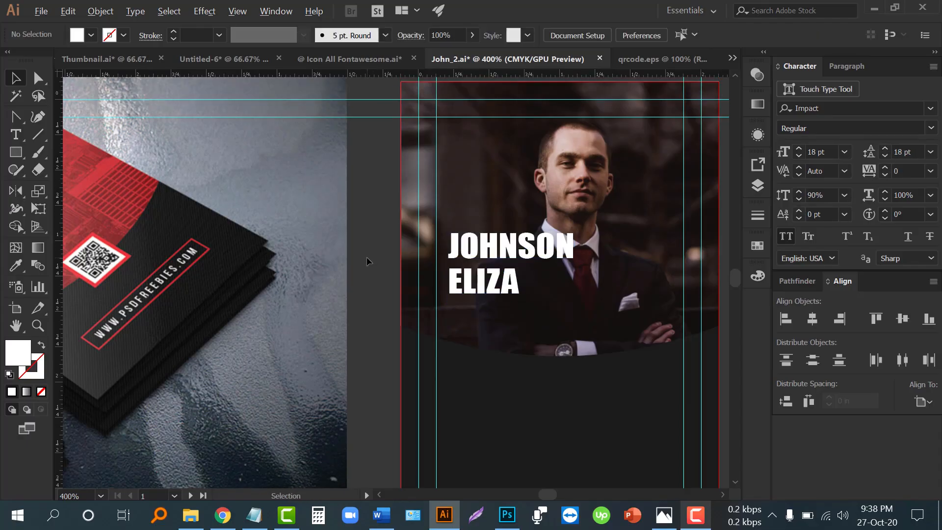
Step: Move the job title from the text block above the second artboard to just beneath the name, aligned with its left edge
{"action": "scroll", "coordinate": [368, 262], "scroll_direction": "down", "scroll_amount": 2}
{"action": "scroll", "coordinate": [370, 272], "scroll_direction": "up", "scroll_amount": 5}
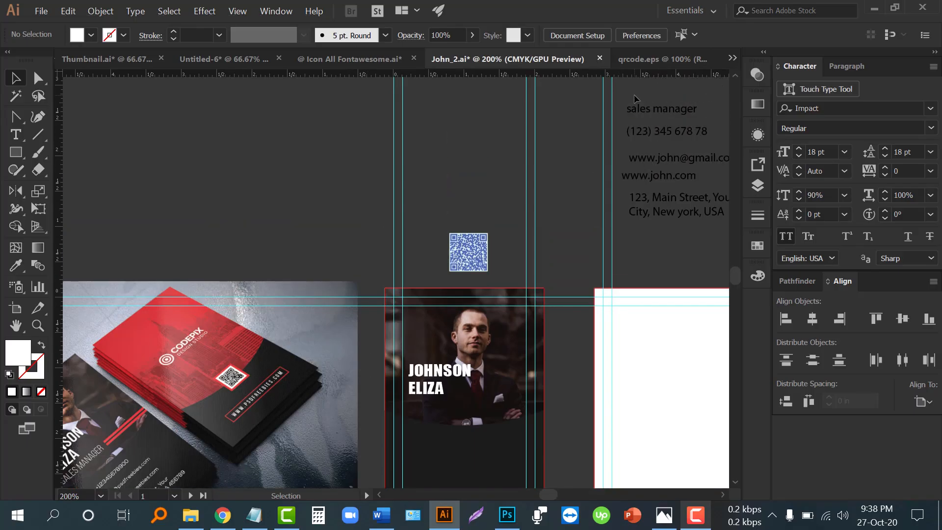
{"action": "left_click_drag", "start_coordinate": [663, 205], "coordinate": [590, 264]}
{"action": "scroll", "coordinate": [510, 258], "scroll_direction": "down", "scroll_amount": 1}
{"action": "scroll", "coordinate": [510, 259], "scroll_direction": "down", "scroll_amount": 2}
{"action": "left_click", "coordinate": [362, 174]}
{"action": "left_click_drag", "start_coordinate": [567, 114], "coordinate": [424, 357]}
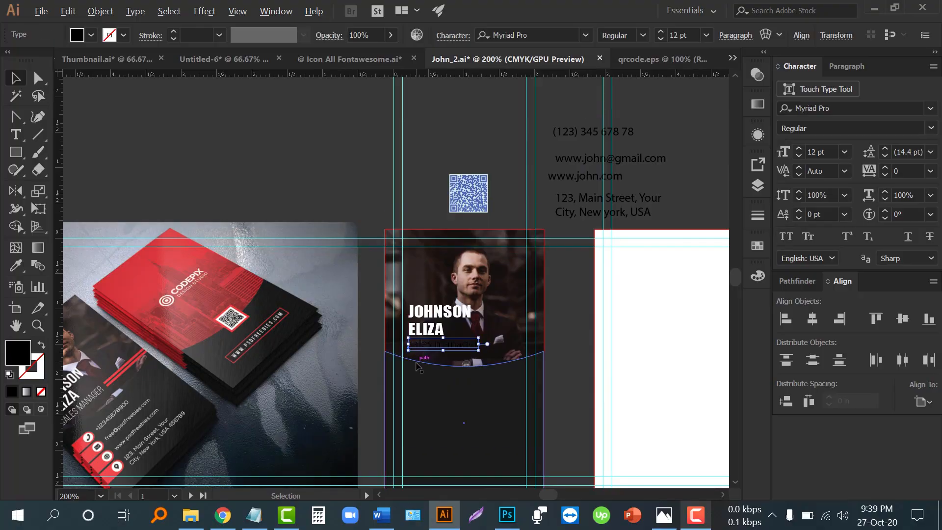
Step: Fill the job title text with white and set it in all caps
{"action": "scroll", "coordinate": [423, 355], "scroll_direction": "up", "scroll_amount": 1}
{"action": "scroll", "coordinate": [422, 355], "scroll_direction": "down", "scroll_amount": 3}
{"action": "left_click", "coordinate": [92, 36]}
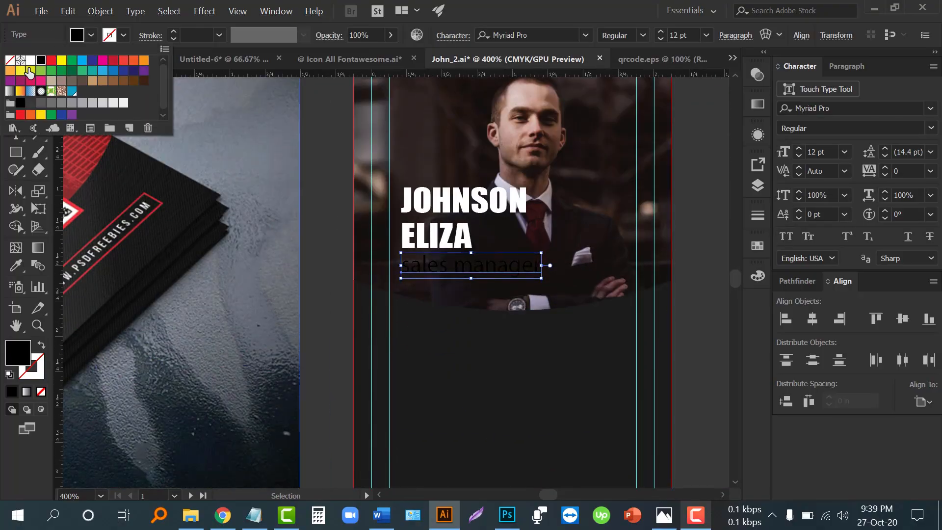
{"action": "left_click", "coordinate": [30, 63]}
{"action": "left_click", "coordinate": [327, 215]}
{"action": "scroll", "coordinate": [378, 250], "scroll_direction": "down", "scroll_amount": 1}
{"action": "left_click_drag", "start_coordinate": [405, 296], "coordinate": [638, 267]}
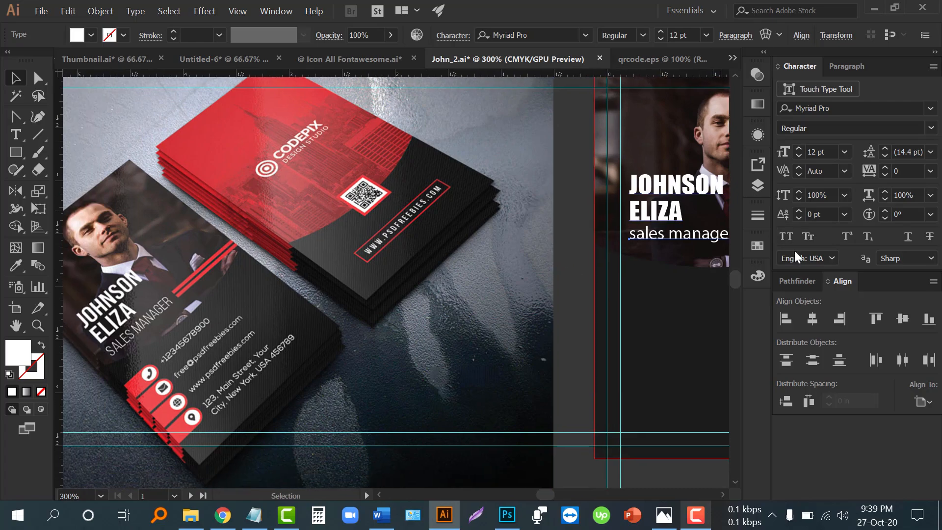
{"action": "left_click", "coordinate": [787, 236]}
Step: Set the job title to 9 pt in the Roboto Medium font
{"action": "left_click_drag", "start_coordinate": [583, 284], "coordinate": [486, 269]}
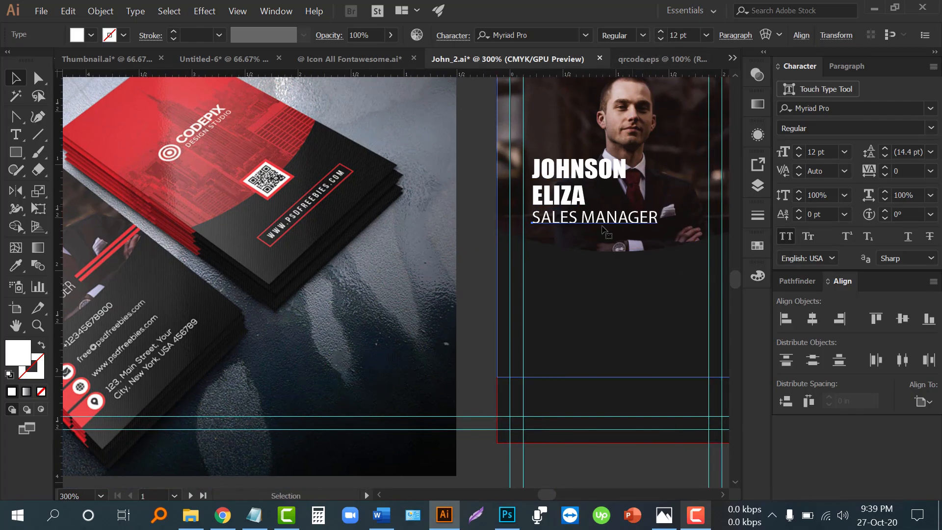
{"action": "left_click", "coordinate": [660, 39]}
{"action": "left_click", "coordinate": [660, 40]}
{"action": "left_click", "coordinate": [660, 39]}
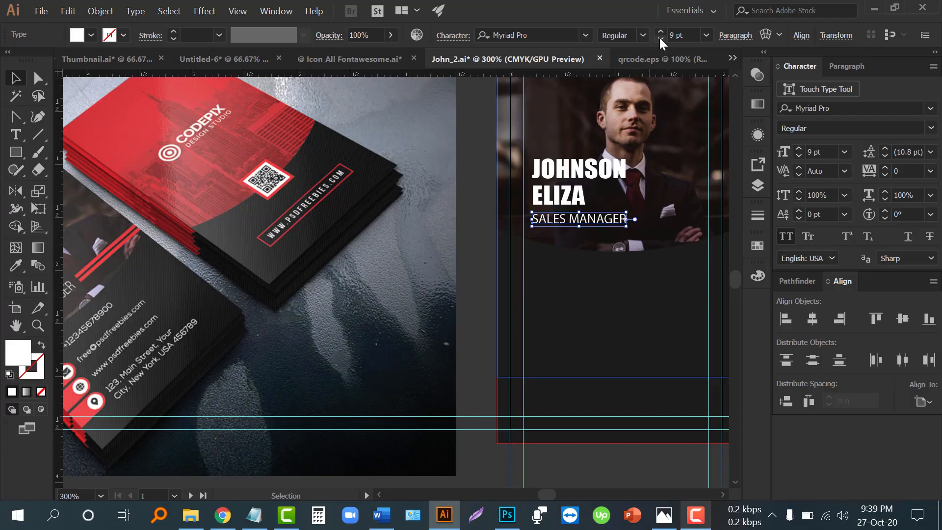
{"action": "left_click_drag", "start_coordinate": [427, 257], "coordinate": [549, 239]}
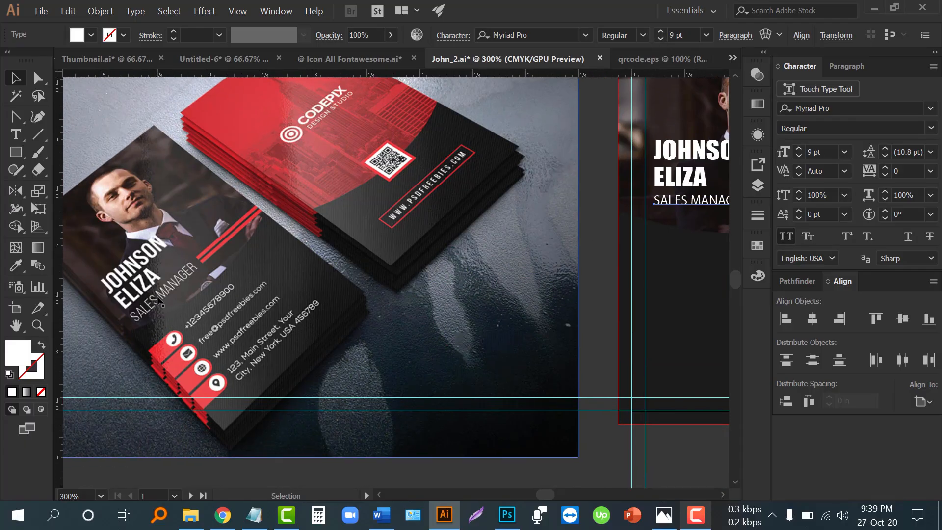
{"action": "left_click_drag", "start_coordinate": [586, 286], "coordinate": [273, 287]}
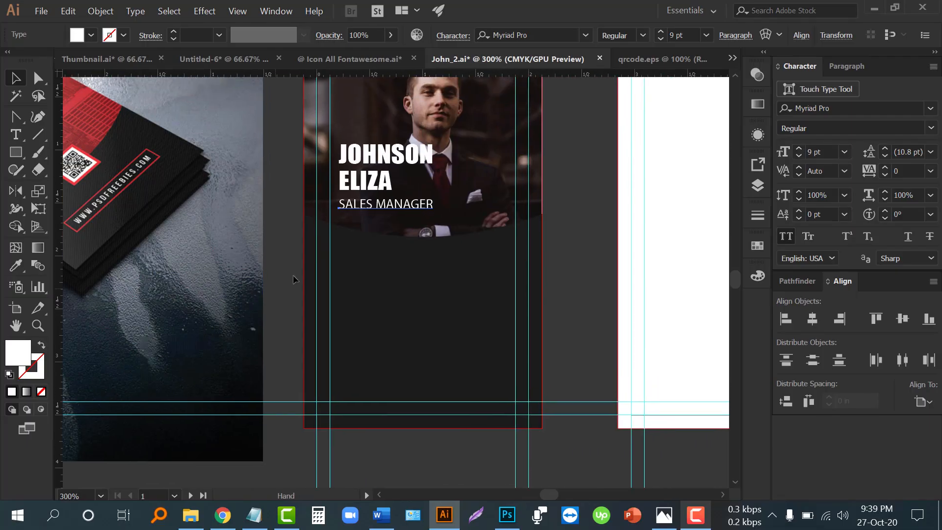
{"action": "left_click", "coordinate": [587, 36]}
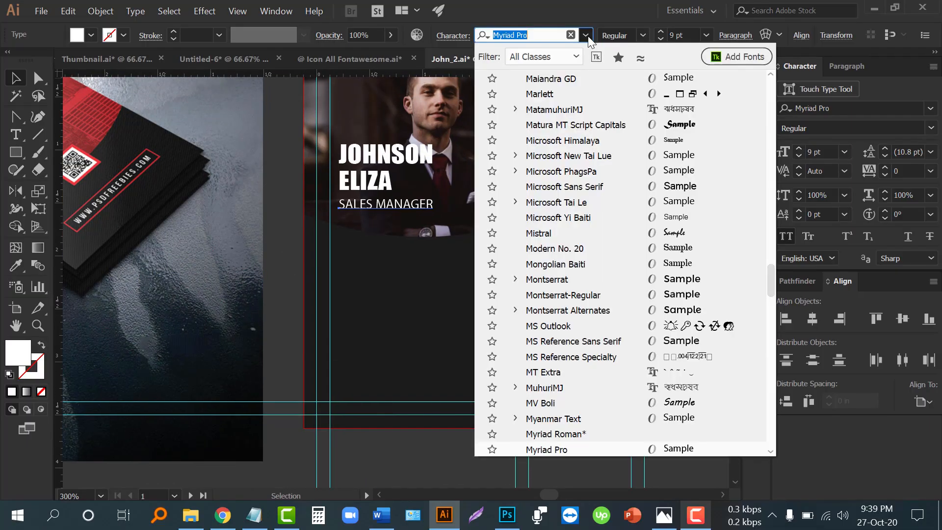
{"action": "type", "text": "rob"}
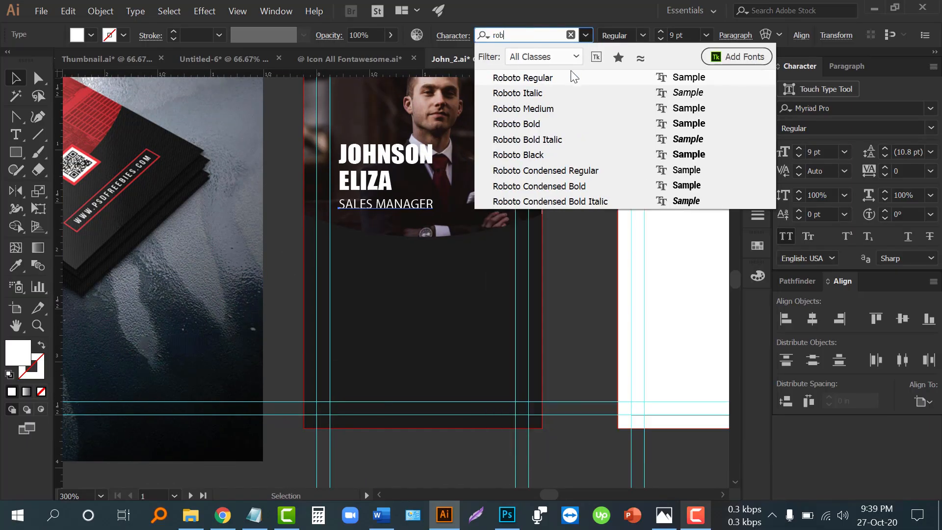
{"action": "left_click", "coordinate": [569, 108]}
{"action": "left_click", "coordinate": [563, 245]}
{"action": "scroll", "coordinate": [564, 245], "scroll_direction": "up", "scroll_amount": 2}
Step: Draw a thin horizontal rectangle from beside the job title to the card's right edge and fill it with red
{"action": "left_click_drag", "start_coordinate": [360, 300], "coordinate": [550, 269]}
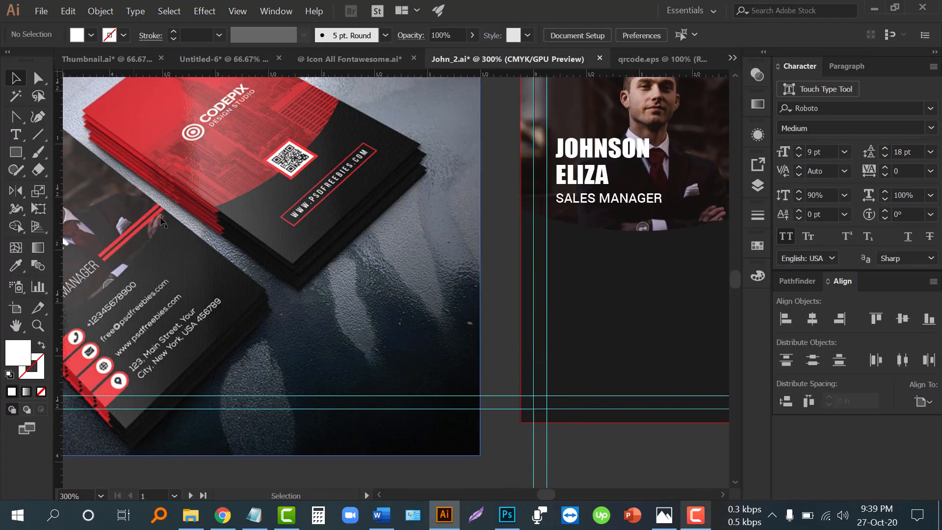
{"action": "left_click_drag", "start_coordinate": [145, 253], "coordinate": [208, 231]}
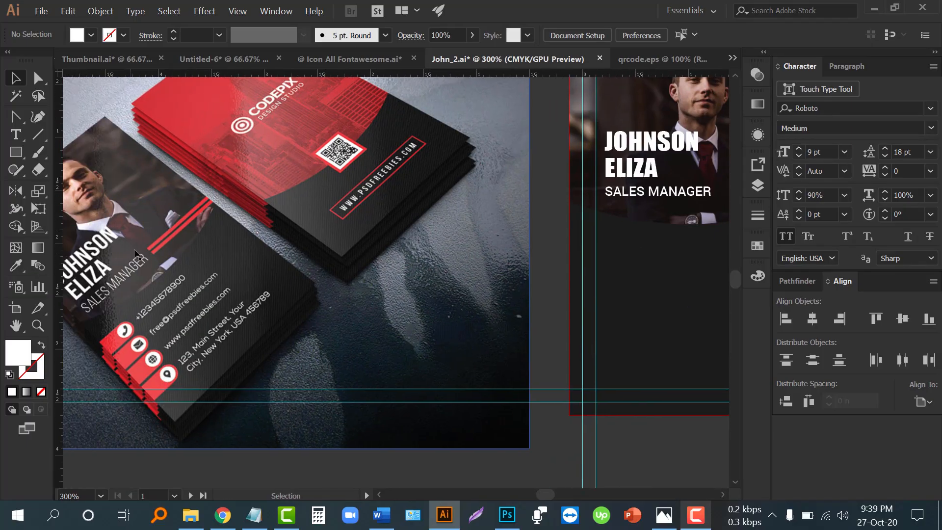
{"action": "left_click_drag", "start_coordinate": [581, 233], "coordinate": [305, 252]}
{"action": "scroll", "coordinate": [494, 217], "scroll_direction": "up", "scroll_amount": 2}
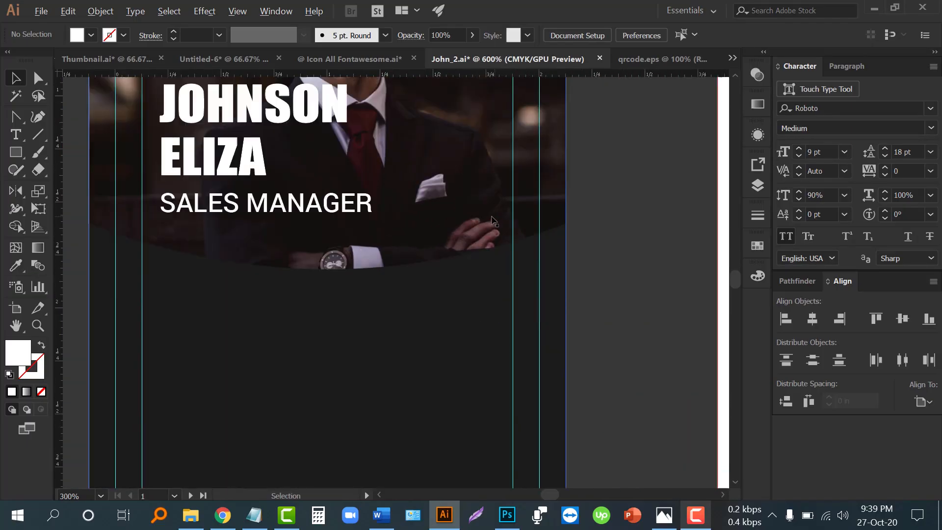
{"action": "left_click", "coordinate": [16, 152]}
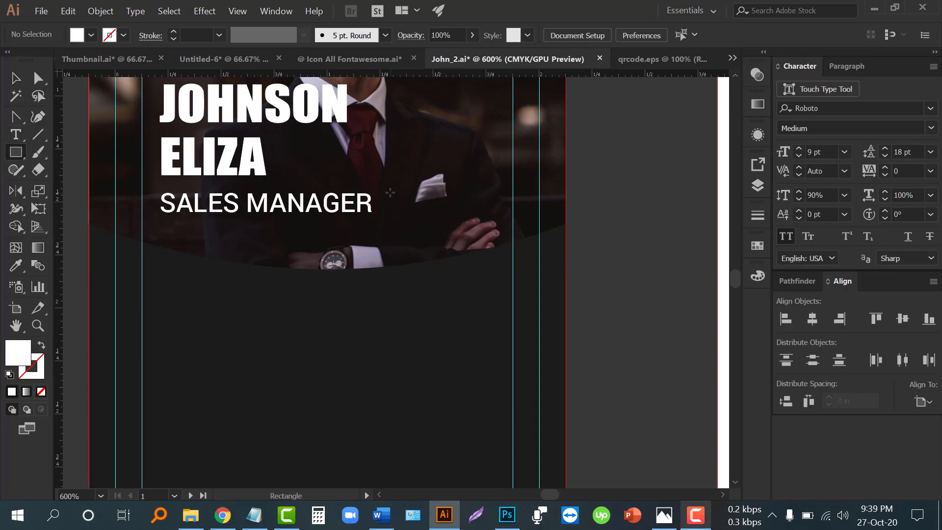
{"action": "left_click_drag", "start_coordinate": [396, 193], "coordinate": [566, 202]}
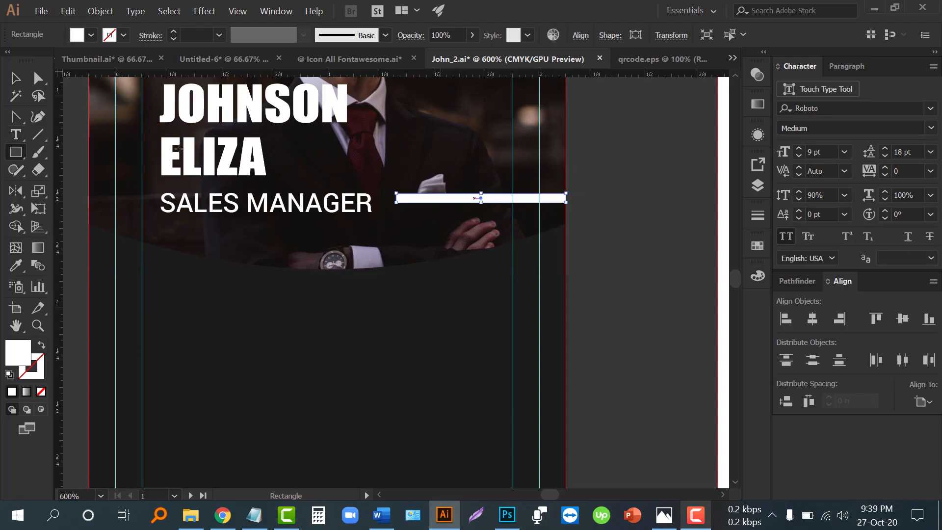
{"action": "left_click", "coordinate": [90, 35]}
{"action": "left_click", "coordinate": [31, 61]}
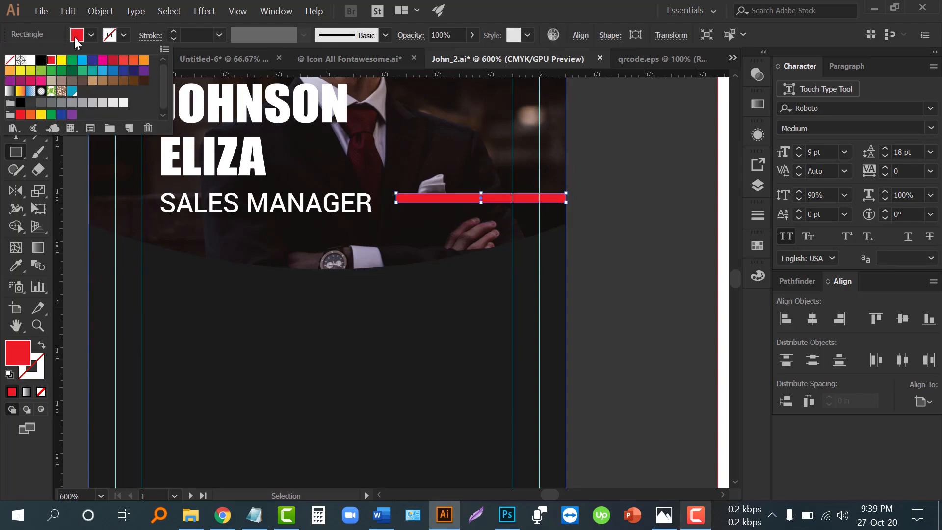
Step: Duplicate the red bar just below itself with a narrow gap and slightly reduce the height of the pair
{"action": "left_click", "coordinate": [15, 77]}
{"action": "left_click_drag", "start_coordinate": [450, 198], "coordinate": [452, 216]}
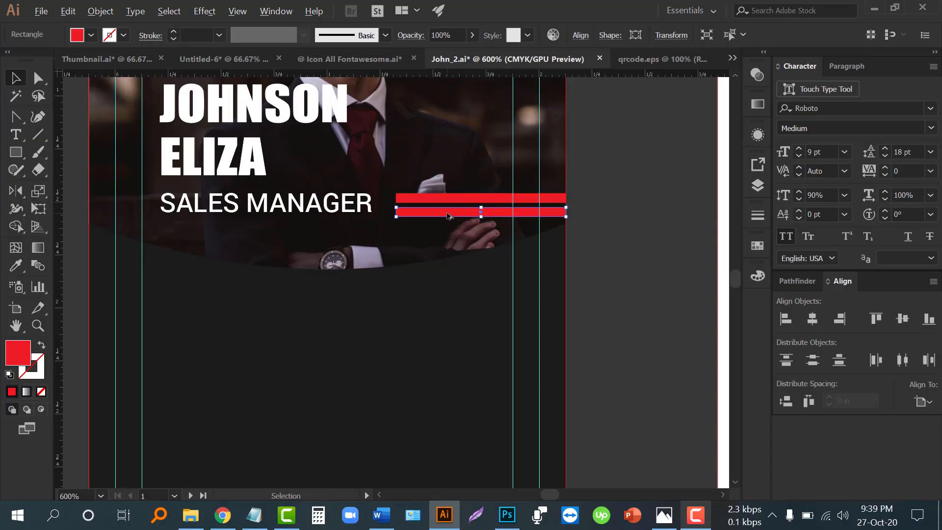
{"action": "key", "text": "ctrl+equal"}
{"action": "key", "text": "ctrl+equal"}
{"action": "key", "text": "ctrl+equal"}
{"action": "left_click", "coordinate": [519, 164], "text": "shift"}
{"action": "key", "text": "ctrl+equal"}
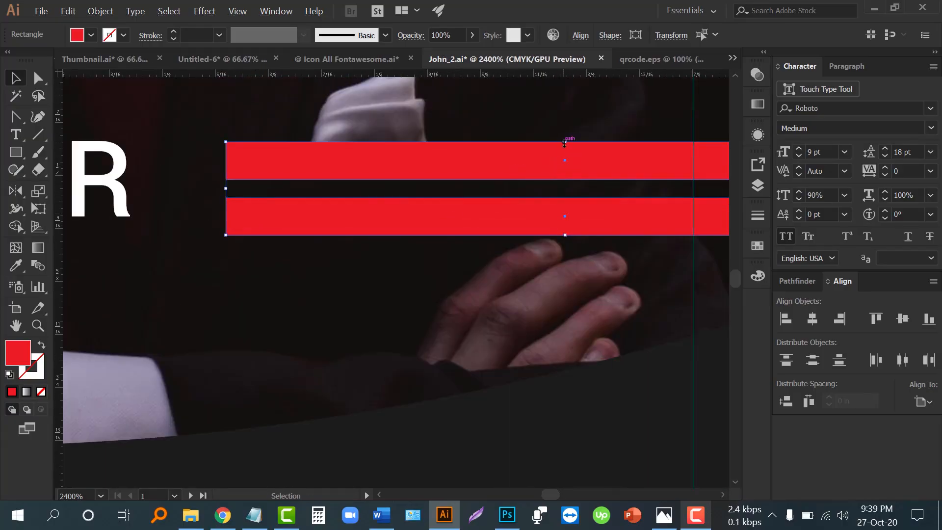
{"action": "scroll", "coordinate": [523, 189], "scroll_direction": "down", "scroll_amount": 4}
{"action": "left_click", "coordinate": [679, 254]}
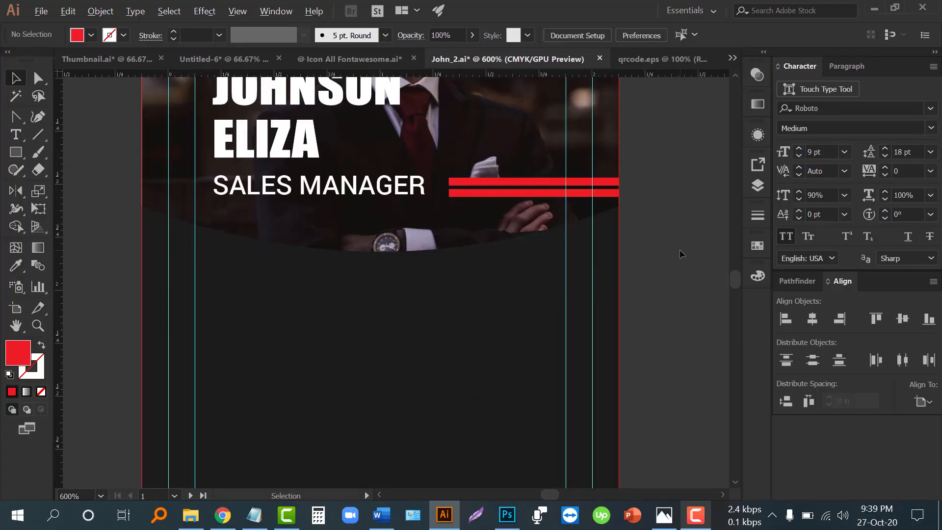
Step: Compare the card with the reference image and examine the reference's contact lines and red icon strips
{"action": "scroll", "coordinate": [680, 253], "scroll_direction": "down", "scroll_amount": 2}
{"action": "scroll", "coordinate": [677, 254], "scroll_direction": "up", "scroll_amount": 2}
{"action": "scroll", "coordinate": [678, 254], "scroll_direction": "down", "scroll_amount": 5}
{"action": "key", "text": "space"}
{"action": "left_click_drag", "start_coordinate": [400, 271], "coordinate": [442, 244]}
{"action": "scroll", "coordinate": [539, 299], "scroll_direction": "down", "scroll_amount": 1}
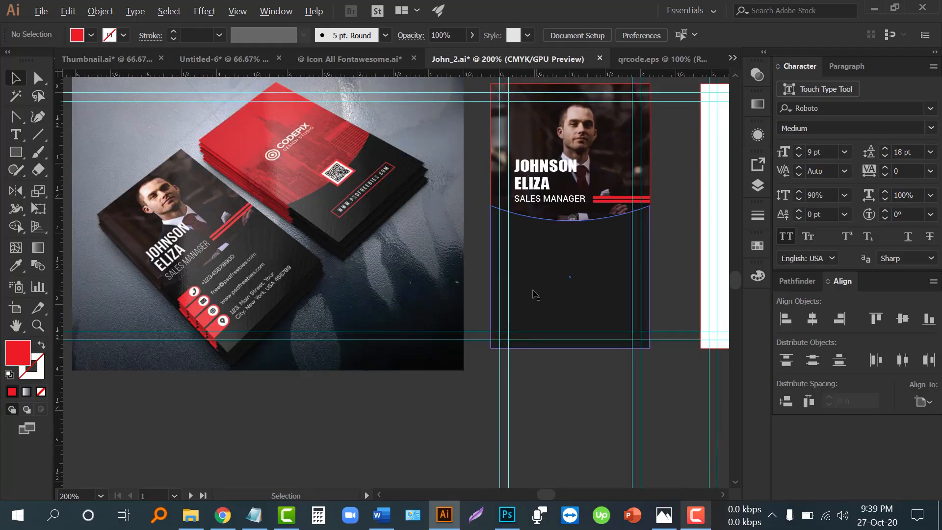
{"action": "scroll", "coordinate": [527, 295], "scroll_direction": "down", "scroll_amount": 1}
{"action": "scroll", "coordinate": [520, 293], "scroll_direction": "up", "scroll_amount": 2}
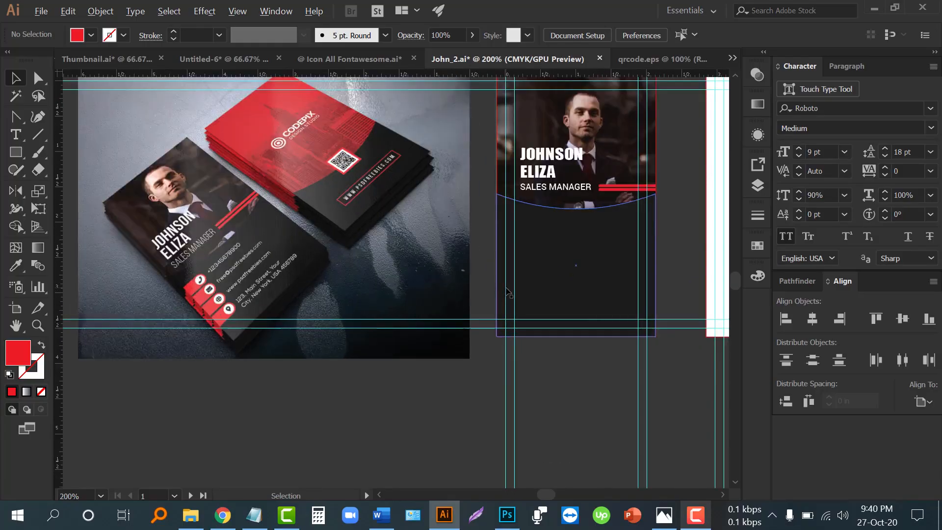
{"action": "scroll", "coordinate": [506, 292], "scroll_direction": "left", "scroll_amount": 3}
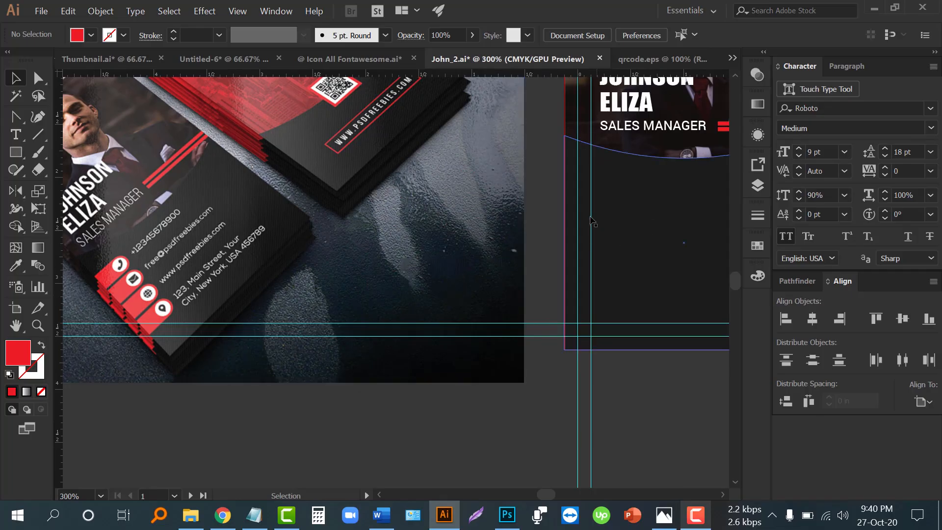
{"action": "left_click_drag", "start_coordinate": [564, 225], "coordinate": [544, 224]}
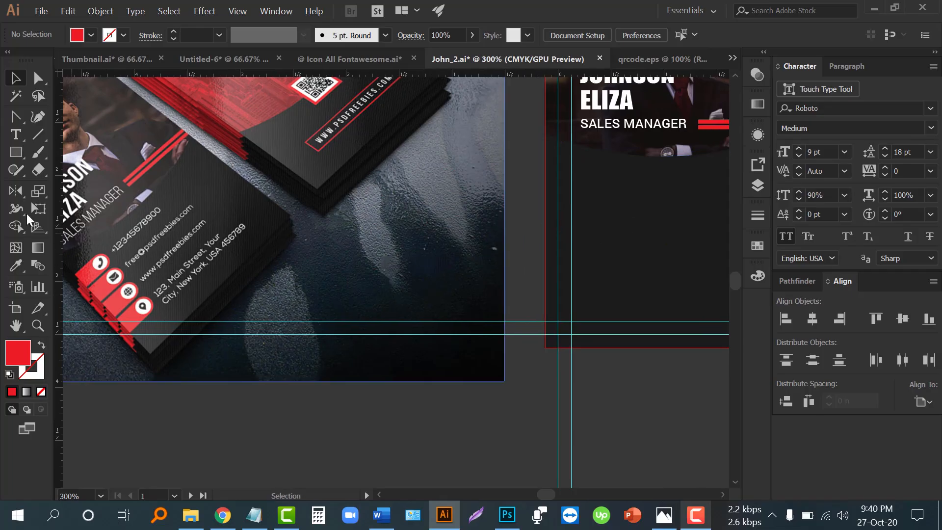
Step: Draw a short red horizontal bar starting at the card's left edge, on the dark panel below the portrait
{"action": "left_click", "coordinate": [15, 154]}
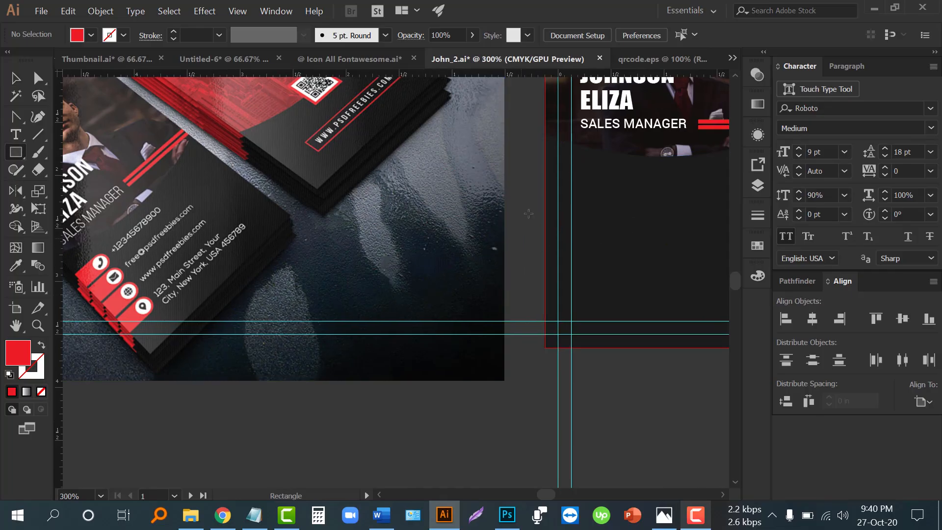
{"action": "left_click_drag", "start_coordinate": [545, 191], "coordinate": [635, 212]}
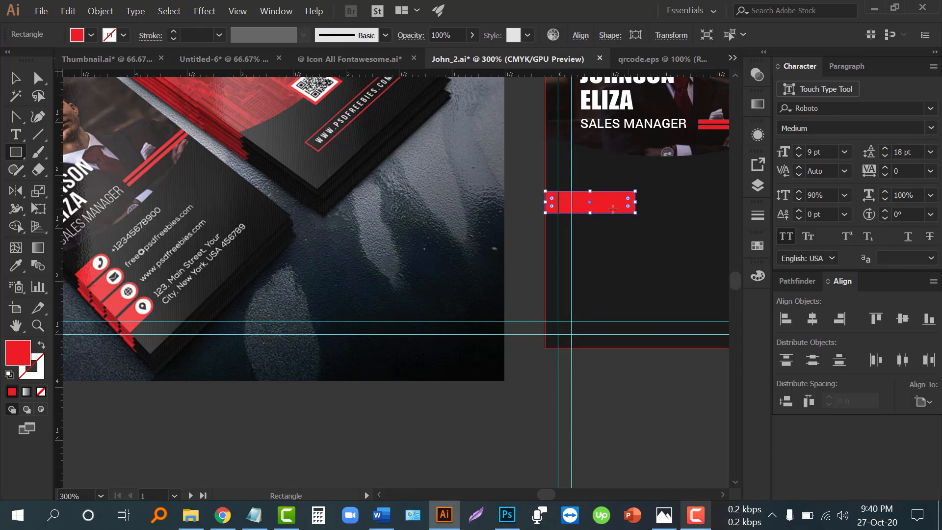
{"action": "left_click", "coordinate": [15, 77]}
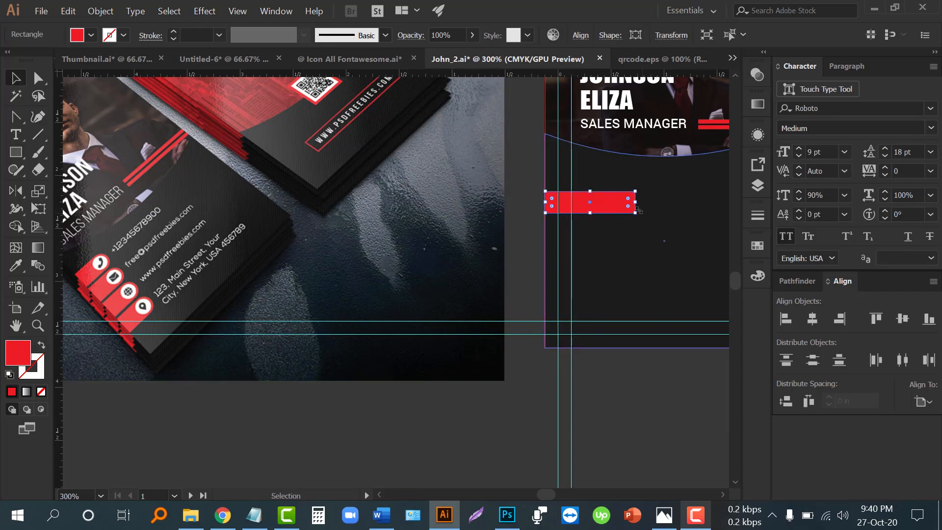
Step: Round the right-hand corners of the red bar fully so that end becomes a semicircle
{"action": "scroll", "coordinate": [634, 203], "scroll_direction": "up", "scroll_amount": 2}
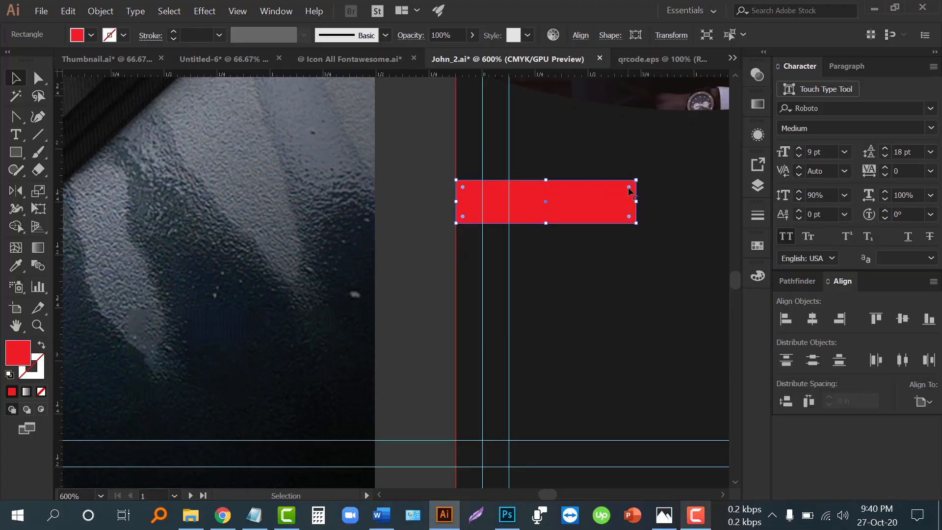
{"action": "scroll", "coordinate": [634, 202], "scroll_direction": "up", "scroll_amount": 2}
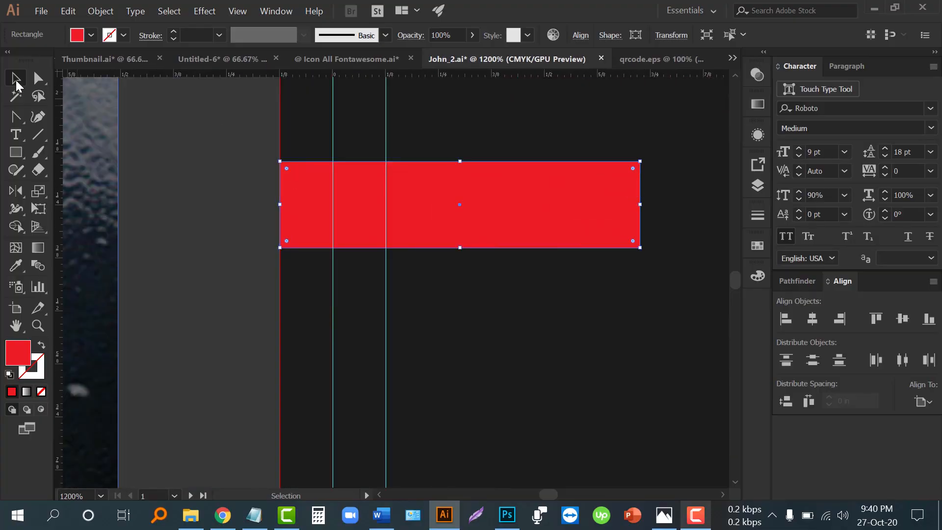
{"action": "left_click", "coordinate": [42, 80]}
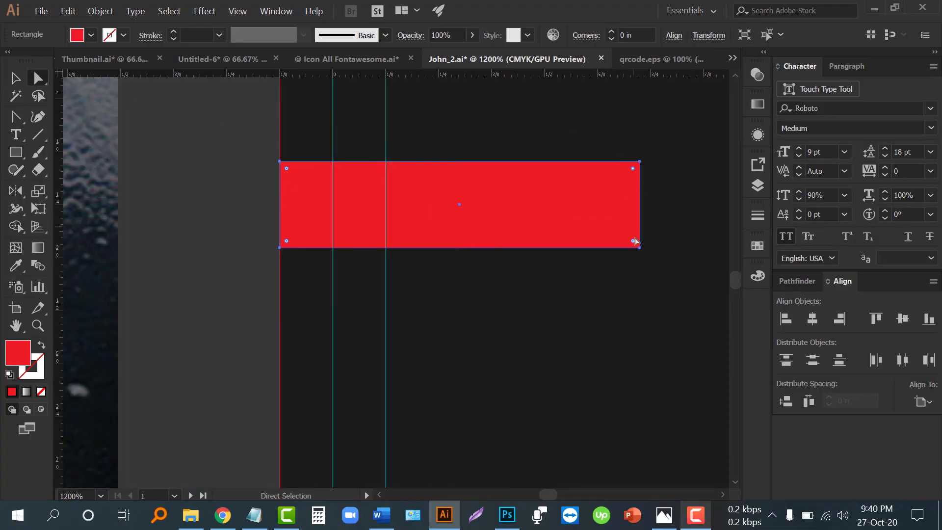
{"action": "left_click_drag", "start_coordinate": [633, 243], "coordinate": [447, 216]}
{"action": "left_click", "coordinate": [14, 79]}
{"action": "left_click", "coordinate": [188, 236]}
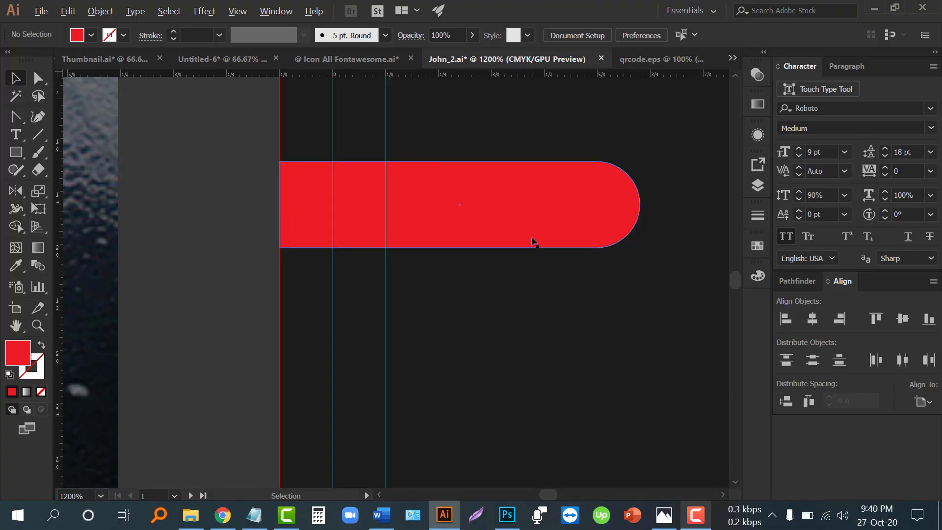
Step: Duplicate the rounded red bar straight down three times with equal gaps to make a stack of four
{"action": "scroll", "coordinate": [532, 237], "scroll_direction": "down", "scroll_amount": 3}
{"action": "left_click_drag", "start_coordinate": [519, 226], "coordinate": [521, 265]}
{"action": "key", "text": "ctrl+d"}
{"action": "key", "text": "ctrl+d"}
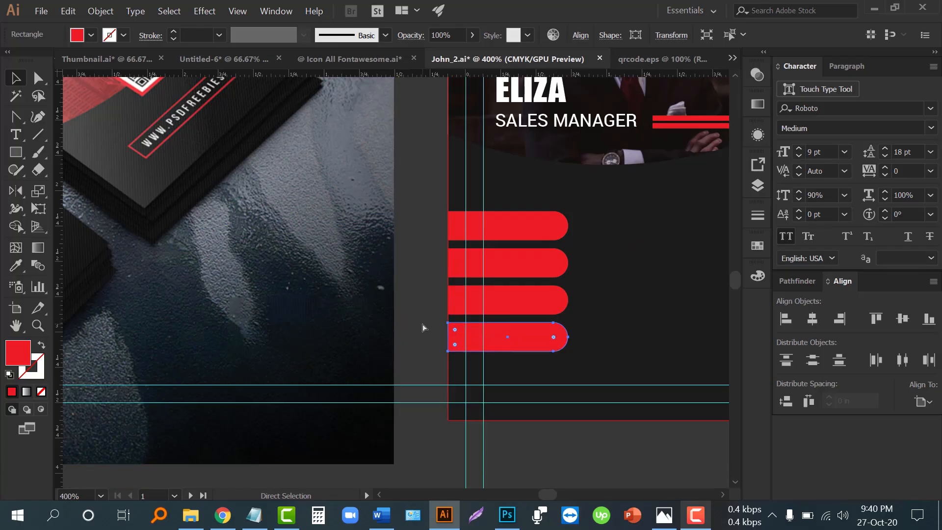
{"action": "left_click", "coordinate": [420, 318]}
{"action": "scroll", "coordinate": [421, 319], "scroll_direction": "down", "scroll_amount": 1}
{"action": "scroll", "coordinate": [422, 318], "scroll_direction": "down", "scroll_amount": 1}
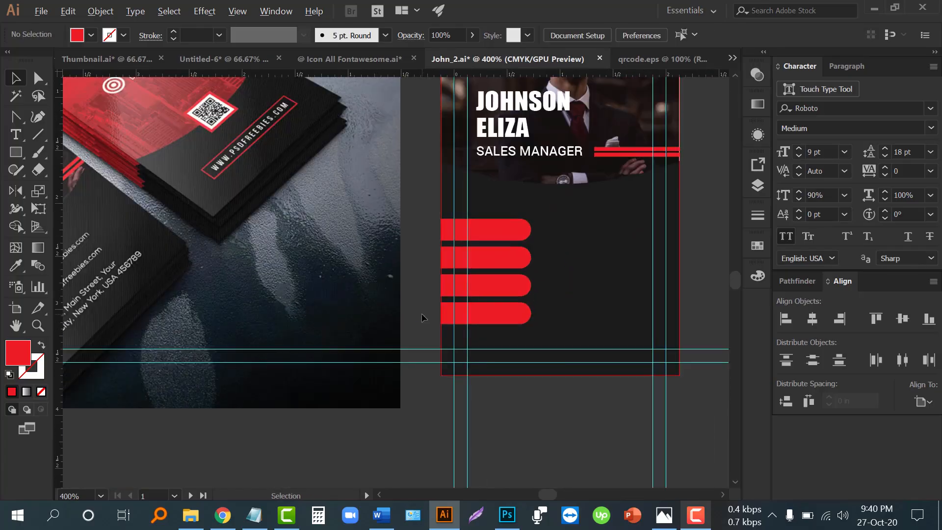
{"action": "left_click_drag", "start_coordinate": [425, 314], "coordinate": [459, 309]}
{"action": "left_click", "coordinate": [555, 281]}
Step: Draw a small circle inside the rounded end of the top red bar and fill it with white
{"action": "scroll", "coordinate": [561, 281], "scroll_direction": "up", "scroll_amount": 2}
{"action": "scroll", "coordinate": [561, 280], "scroll_direction": "up", "scroll_amount": 1}
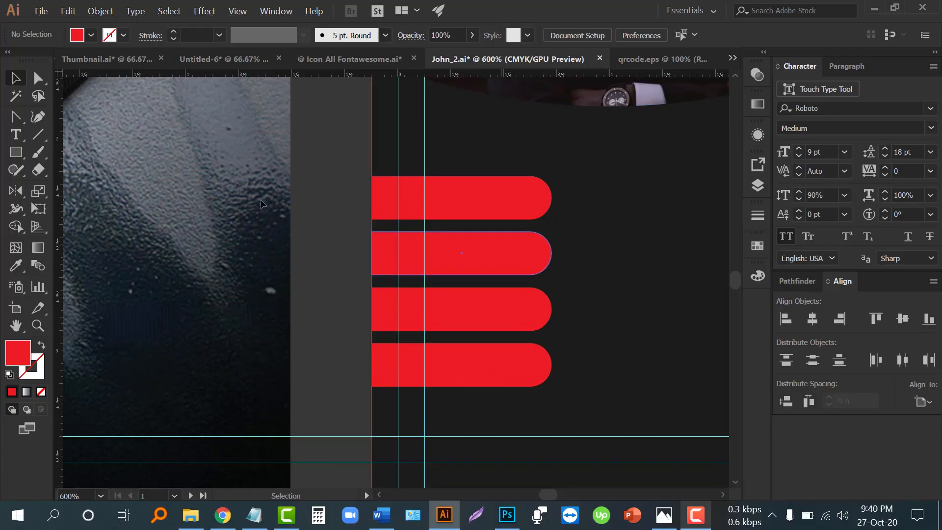
{"action": "left_click_drag", "start_coordinate": [18, 150], "coordinate": [74, 188]}
{"action": "scroll", "coordinate": [481, 226], "scroll_direction": "up", "scroll_amount": 1}
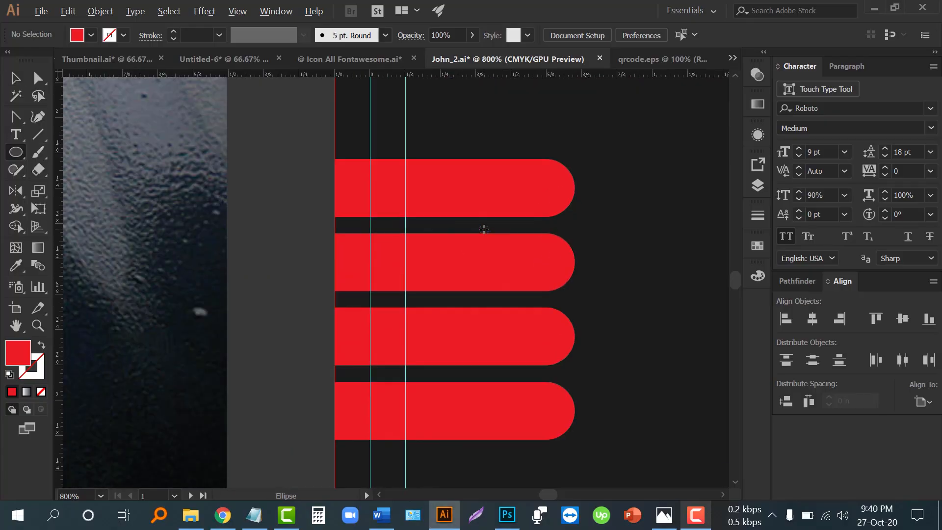
{"action": "left_click_drag", "start_coordinate": [534, 188], "coordinate": [557, 204]}
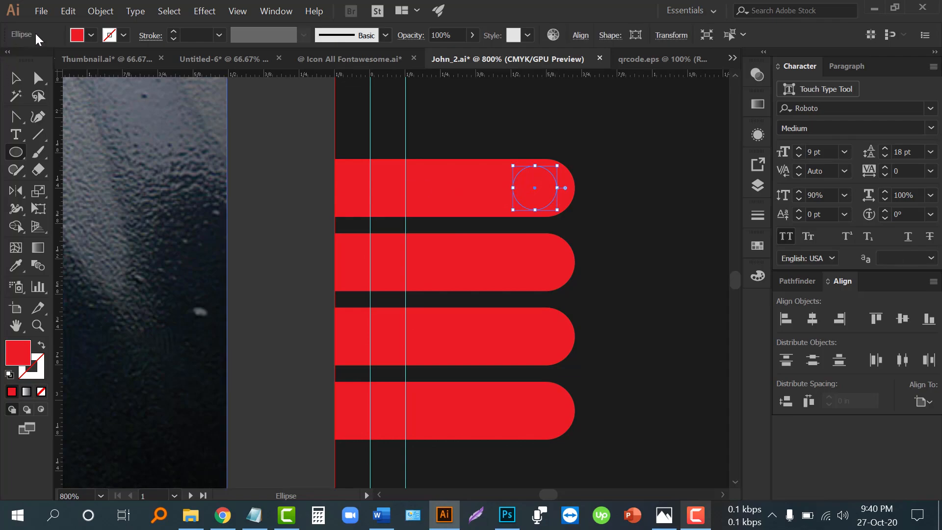
{"action": "left_click", "coordinate": [91, 35]}
{"action": "left_click", "coordinate": [30, 60]}
{"action": "key", "text": "v"}
Step: Duplicate the white circle onto the same spot in each of the other three red bars
{"action": "left_click_drag", "start_coordinate": [538, 201], "coordinate": [542, 336]}
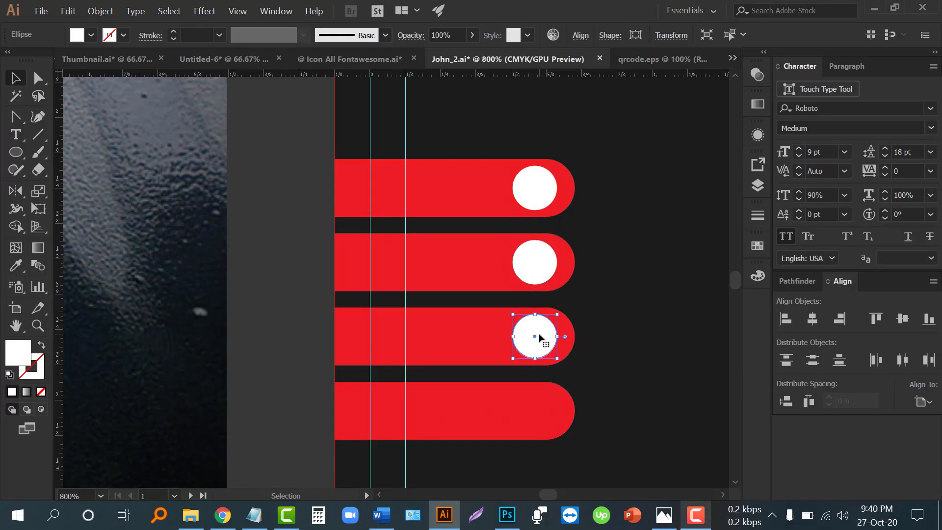
{"action": "scroll", "coordinate": [545, 272], "scroll_direction": "down", "scroll_amount": 2}
{"action": "left_click_drag", "start_coordinate": [542, 283], "coordinate": [541, 351]}
{"action": "left_click", "coordinate": [304, 269]}
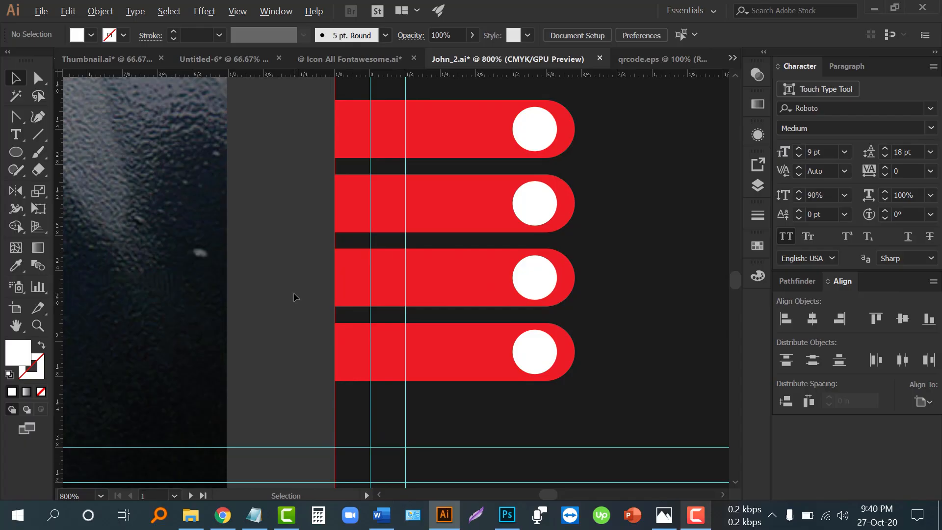
{"action": "scroll", "coordinate": [295, 298], "scroll_direction": "down", "scroll_amount": 2}
{"action": "scroll", "coordinate": [357, 328], "scroll_direction": "up", "scroll_amount": 1}
{"action": "scroll", "coordinate": [639, 266], "scroll_direction": "down", "scroll_amount": 1}
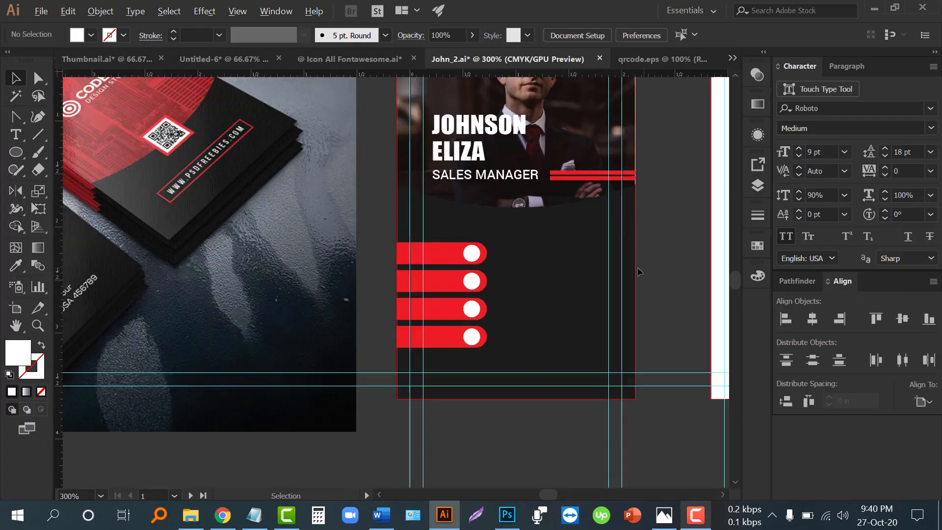
Step: Shift all four white circles together slightly to the left along their bars
{"action": "left_click_drag", "start_coordinate": [311, 285], "coordinate": [359, 252]}
{"action": "scroll", "coordinate": [484, 322], "scroll_direction": "up", "scroll_amount": 1}
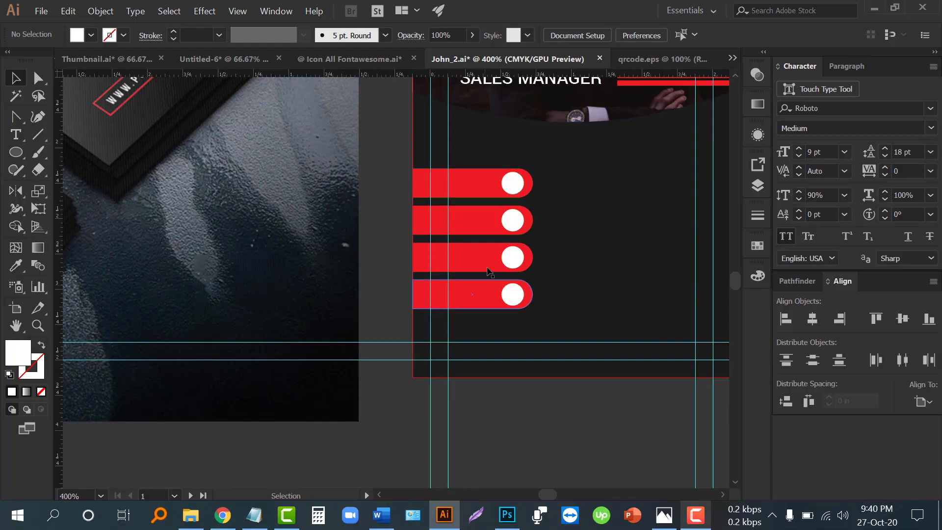
{"action": "left_click", "coordinate": [513, 184]}
{"action": "left_click", "coordinate": [515, 230], "text": "shift"}
{"action": "left_click", "coordinate": [515, 263], "text": "shift"}
{"action": "left_click_drag", "start_coordinate": [517, 297], "coordinate": [506, 296]}
Step: Shorten all four red bars together from their rounded ends so they fit closely around the circles
{"action": "left_click", "coordinate": [523, 295]}
{"action": "left_click", "coordinate": [523, 254], "text": "shift"}
{"action": "left_click", "coordinate": [522, 223], "text": "shift"}
{"action": "left_click", "coordinate": [523, 189], "text": "shift"}
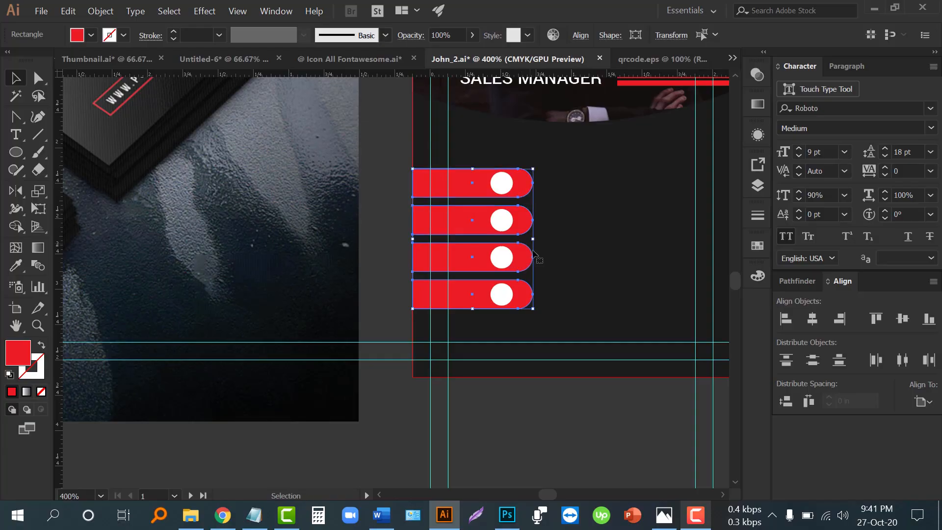
{"action": "left_click_drag", "start_coordinate": [533, 238], "coordinate": [523, 238]}
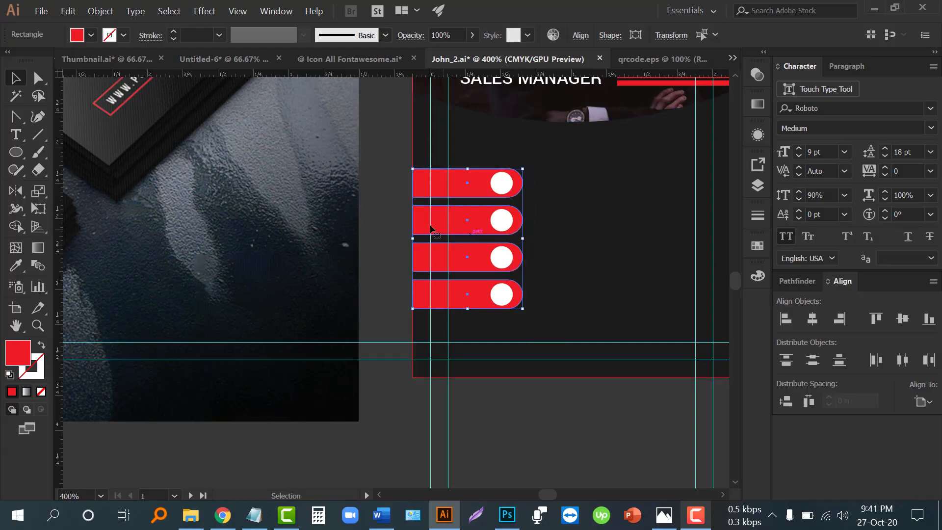
{"action": "left_click", "coordinate": [378, 218]}
Step: Bring the phone, envelope, globe and location pin icons from the Icon All Fontawesome file into John_2.ai
{"action": "scroll", "coordinate": [379, 270], "scroll_direction": "down", "scroll_amount": 1}
{"action": "scroll", "coordinate": [383, 304], "scroll_direction": "up", "scroll_amount": 2}
{"action": "left_click_drag", "start_coordinate": [395, 291], "coordinate": [526, 288]}
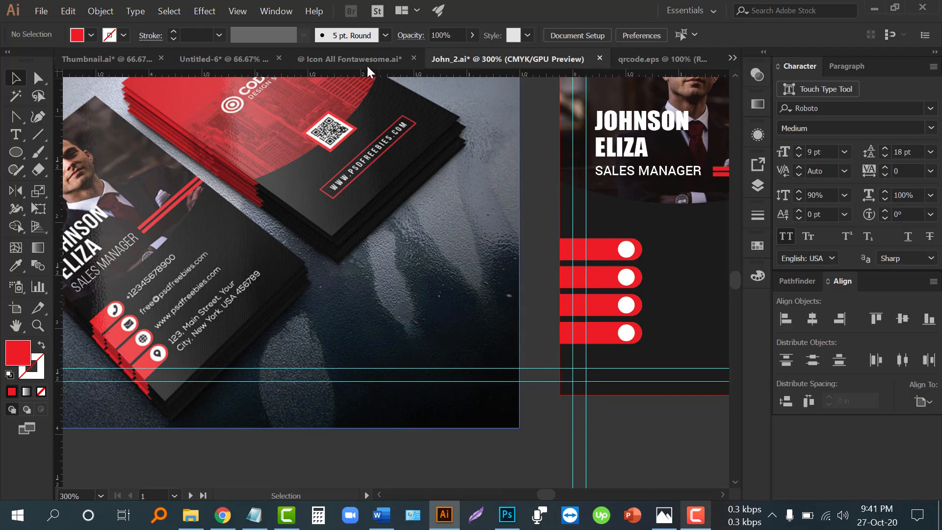
{"action": "left_click", "coordinate": [354, 59]}
{"action": "scroll", "coordinate": [181, 124], "scroll_direction": "up", "scroll_amount": 4}
{"action": "left_click", "coordinate": [185, 170]}
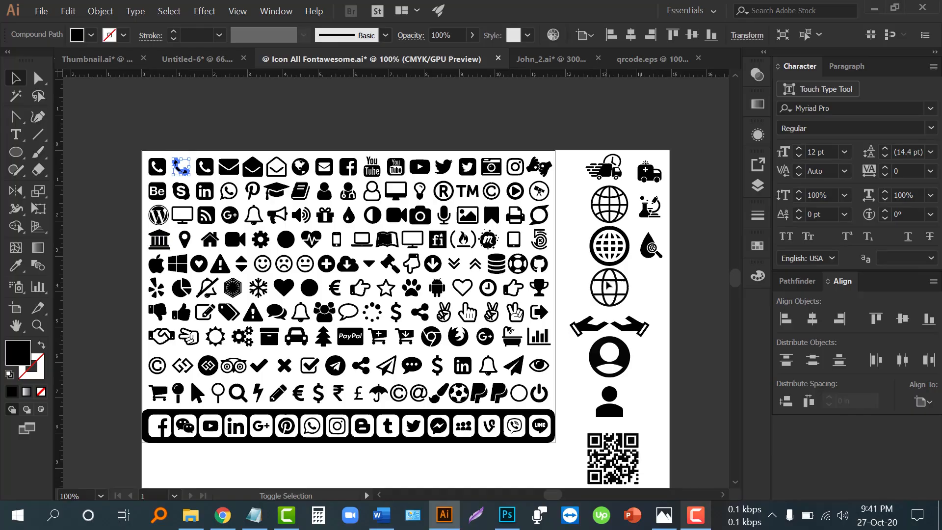
{"action": "left_click", "coordinate": [608, 258], "text": "shift"}
{"action": "left_click", "coordinate": [228, 168], "text": "shift"}
{"action": "left_click_drag", "start_coordinate": [185, 246], "coordinate": [549, 59]}
Step: Move the four imported icons closer together, scale them down and place them just below the card front
{"action": "left_click_drag", "start_coordinate": [404, 293], "coordinate": [393, 294]}
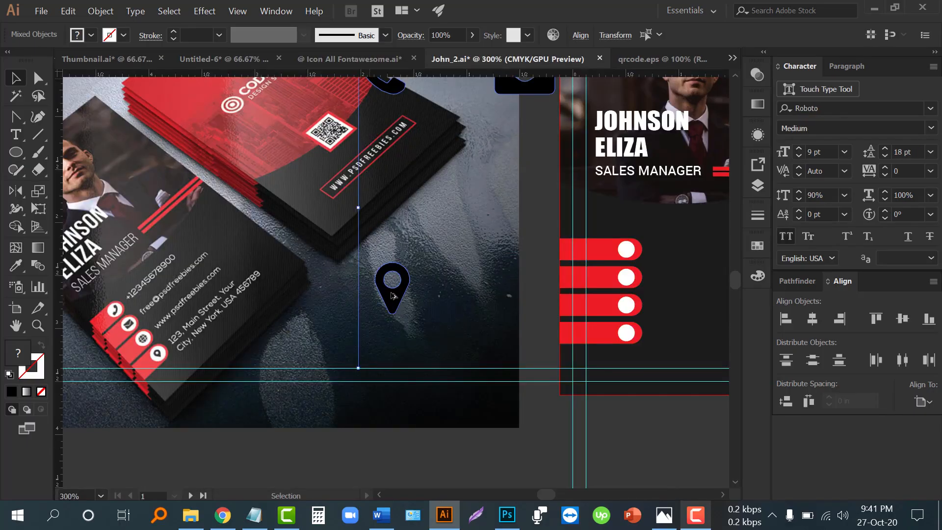
{"action": "key", "text": "ctrl+minus"}
{"action": "key", "text": "ctrl+minus"}
{"action": "key", "text": "ctrl+minus"}
{"action": "left_click_drag", "start_coordinate": [436, 159], "coordinate": [316, 326]}
{"action": "left_click", "coordinate": [626, 411]}
{"action": "left_click_drag", "start_coordinate": [697, 405], "coordinate": [316, 361]}
{"action": "left_click_drag", "start_coordinate": [269, 401], "coordinate": [279, 347]}
{"action": "left_click_drag", "start_coordinate": [223, 329], "coordinate": [513, 305]}
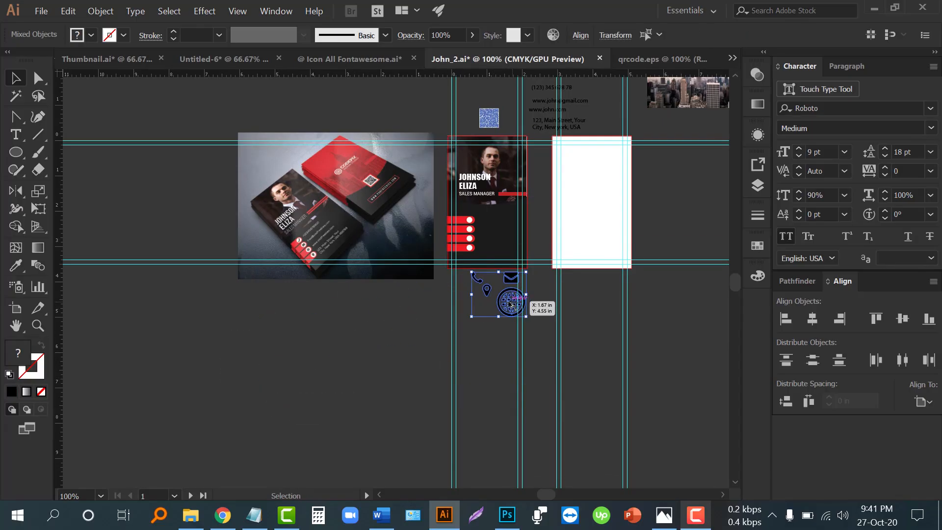
Step: Place the phone icon on the top bar's white circle and scale it down to fit inside
{"action": "scroll", "coordinate": [513, 294], "scroll_direction": "up", "scroll_amount": 4}
{"action": "scroll", "coordinate": [357, 373], "scroll_direction": "up", "scroll_amount": 3}
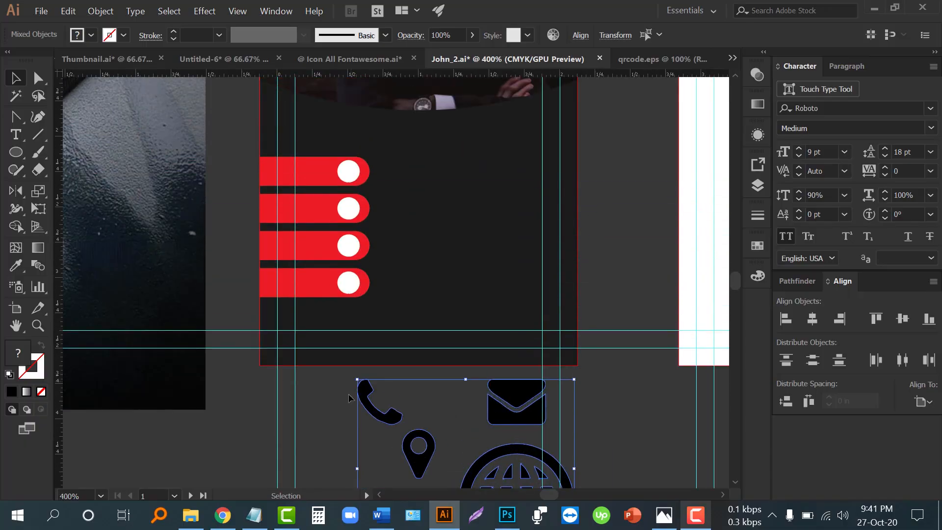
{"action": "left_click", "coordinate": [351, 399]}
{"action": "left_click_drag", "start_coordinate": [375, 393], "coordinate": [346, 156]}
{"action": "scroll", "coordinate": [346, 156], "scroll_direction": "up", "scroll_amount": 3}
{"action": "left_click_drag", "start_coordinate": [484, 245], "coordinate": [409, 201]}
{"action": "scroll", "coordinate": [443, 200], "scroll_direction": "down", "scroll_amount": 2}
{"action": "scroll", "coordinate": [445, 207], "scroll_direction": "up", "scroll_amount": 4}
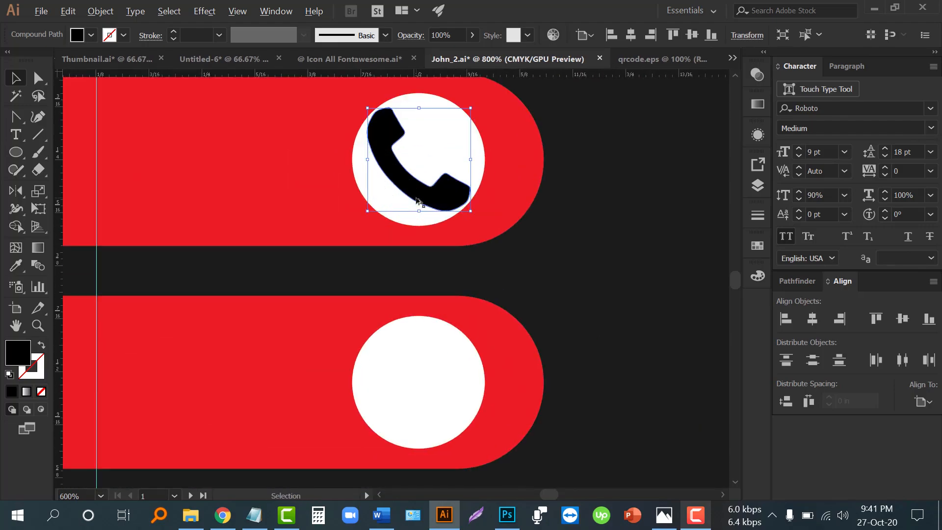
{"action": "left_click_drag", "start_coordinate": [468, 211], "coordinate": [462, 209]}
{"action": "scroll", "coordinate": [462, 209], "scroll_direction": "down", "scroll_amount": 6}
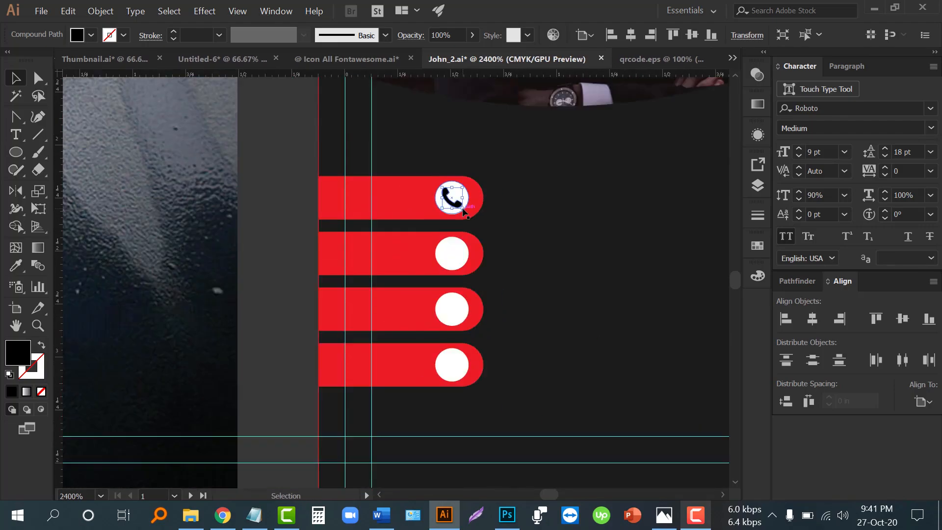
Step: Place the envelope icon on the second bar's white circle, scaled down to fit inside
{"action": "left_click", "coordinate": [454, 359]}
{"action": "left_click_drag", "start_coordinate": [297, 322], "coordinate": [360, 323]}
{"action": "scroll", "coordinate": [600, 323], "scroll_direction": "up", "scroll_amount": 1}
{"action": "left_click_drag", "start_coordinate": [636, 314], "coordinate": [466, 118]}
{"action": "scroll", "coordinate": [461, 113], "scroll_direction": "up", "scroll_amount": 3}
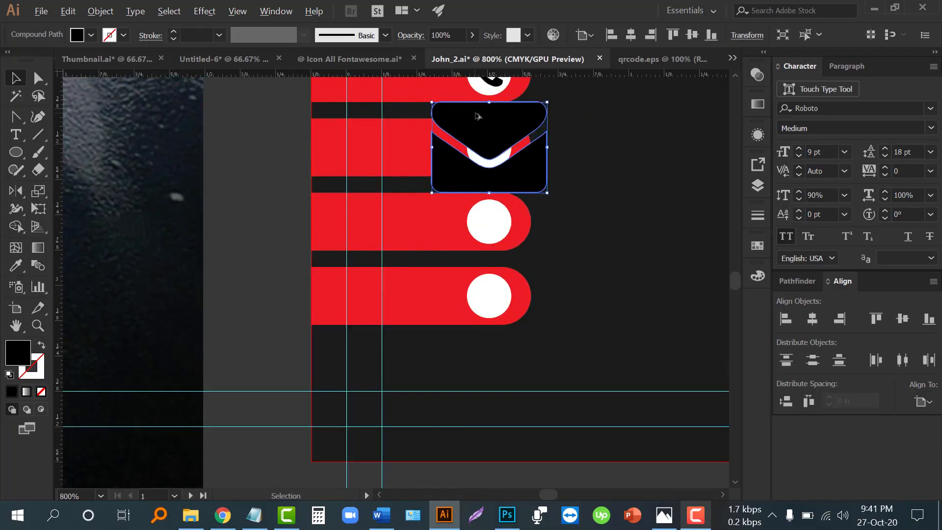
{"action": "left_click_drag", "start_coordinate": [410, 129], "coordinate": [496, 193]}
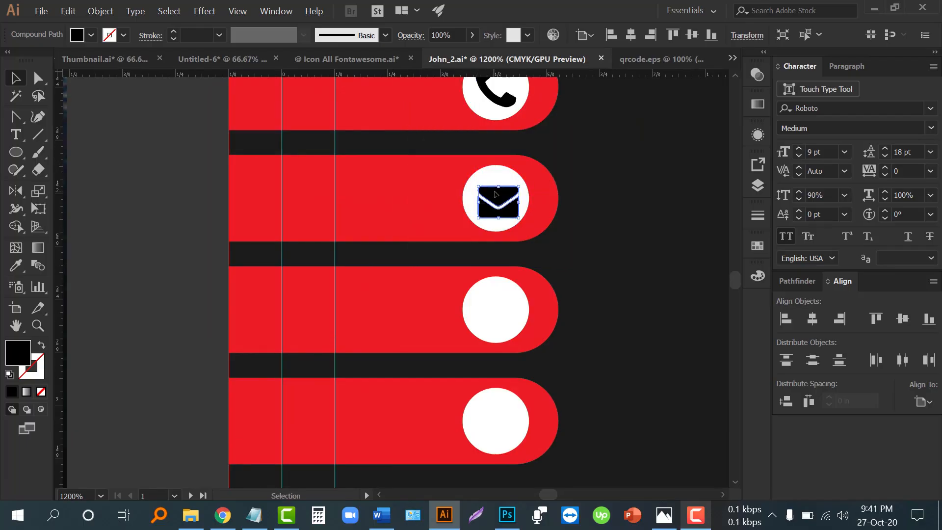
Step: Scale down the globe icon and place it inside the third bar's white circle
{"action": "scroll", "coordinate": [491, 190], "scroll_direction": "down", "scroll_amount": 2}
{"action": "scroll", "coordinate": [493, 196], "scroll_direction": "down", "scroll_amount": 3}
{"action": "left_click", "coordinate": [531, 421]}
{"action": "left_click_drag", "start_coordinate": [685, 484], "coordinate": [312, 318]}
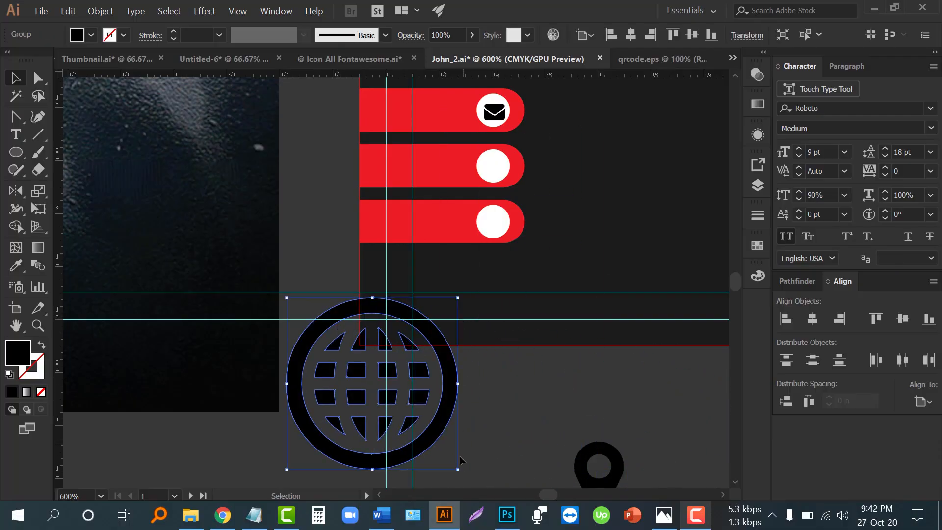
{"action": "left_click_drag", "start_coordinate": [457, 469], "coordinate": [499, 166]}
Step: Place the location pin icon on the bottom bar's white circle and scale it down to fit inside
{"action": "left_click", "coordinate": [526, 383]}
{"action": "left_click_drag", "start_coordinate": [591, 458], "coordinate": [492, 206]}
{"action": "scroll", "coordinate": [493, 210], "scroll_direction": "up", "scroll_amount": 3}
{"action": "left_click_drag", "start_coordinate": [449, 152], "coordinate": [493, 198]}
{"action": "left_click_drag", "start_coordinate": [519, 263], "coordinate": [498, 256]}
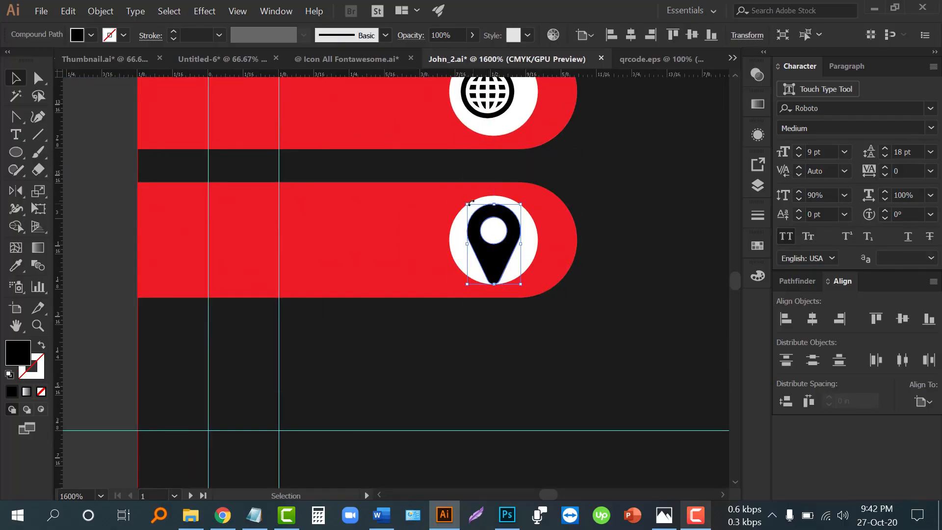
{"action": "left_click_drag", "start_coordinate": [468, 204], "coordinate": [479, 223]}
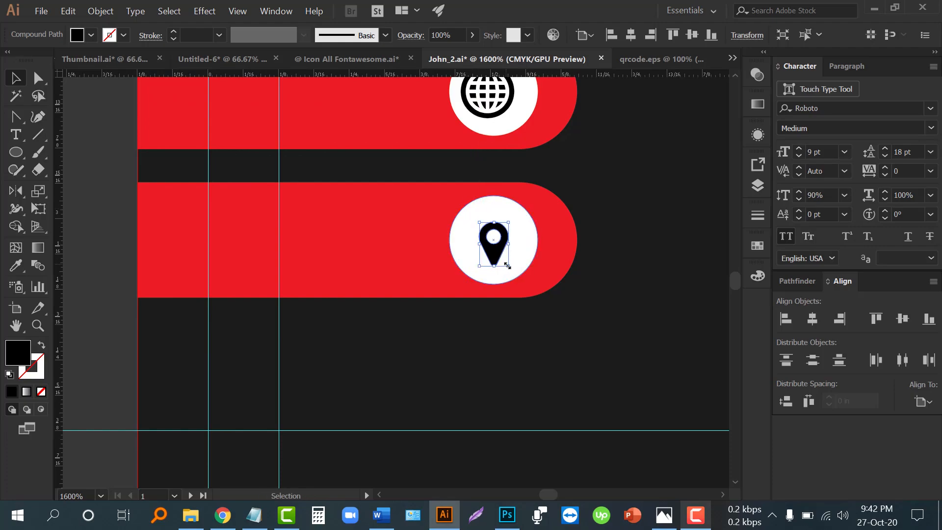
Step: Align the location pin to the center of its white circle, both horizontally and vertically
{"action": "left_click", "coordinate": [529, 248], "text": "shift"}
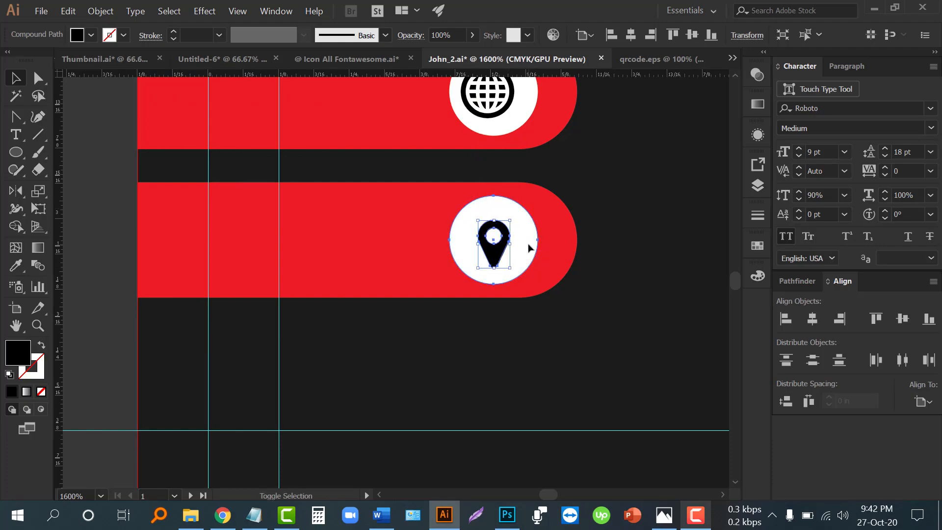
{"action": "left_click", "coordinate": [524, 249]}
{"action": "left_click", "coordinate": [807, 320]}
{"action": "left_click", "coordinate": [902, 319]}
Step: Center the globe icon horizontally on its white circle, using the circle as the key object
{"action": "scroll", "coordinate": [542, 181], "scroll_direction": "up", "scroll_amount": 1}
{"action": "left_click", "coordinate": [525, 152]}
{"action": "left_click", "coordinate": [511, 156], "text": "shift"}
{"action": "left_click", "coordinate": [535, 173]}
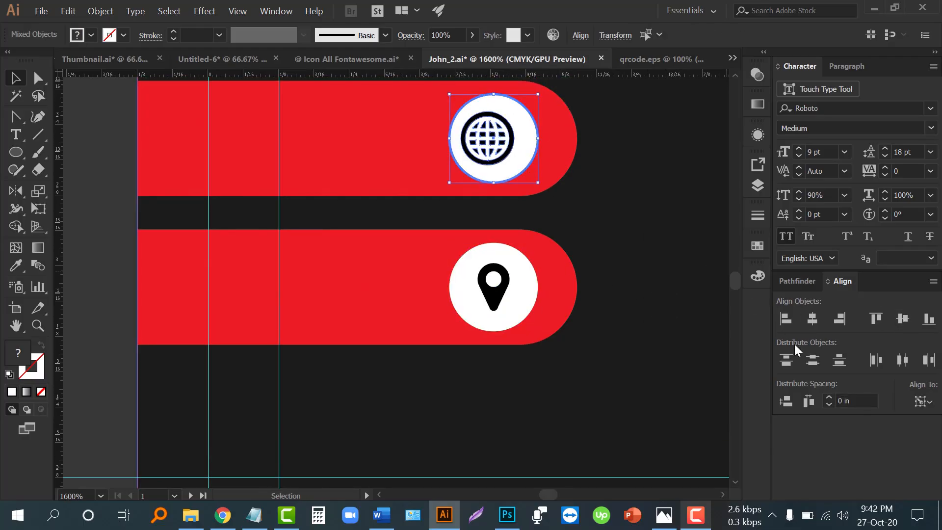
{"action": "left_click", "coordinate": [810, 319]}
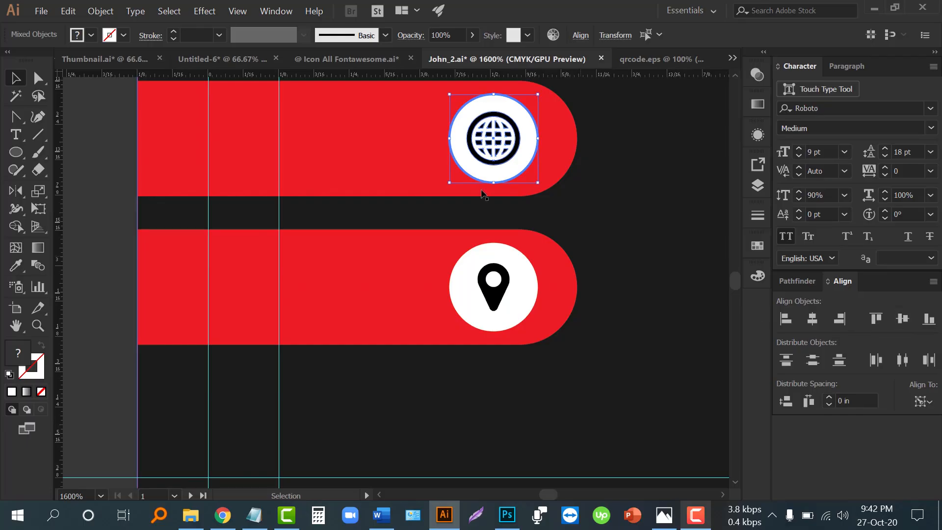
Step: Center the envelope icon horizontally and vertically on its white circle, using the circle as the key object
{"action": "scroll", "coordinate": [493, 205], "scroll_direction": "up", "scroll_amount": 5}
{"action": "left_click", "coordinate": [501, 242]}
{"action": "left_click", "coordinate": [502, 242], "text": "shift"}
{"action": "left_click", "coordinate": [502, 224]}
{"action": "left_click", "coordinate": [811, 319]}
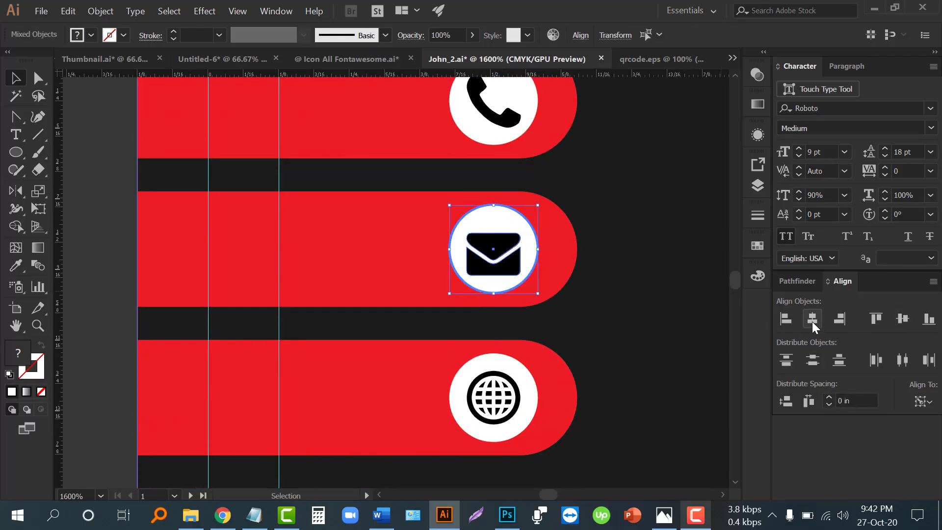
{"action": "left_click", "coordinate": [900, 321]}
Step: Center the phone icon horizontally on its white circle, using the circle as the key object
{"action": "scroll", "coordinate": [540, 287], "scroll_direction": "up", "scroll_amount": 3}
{"action": "scroll", "coordinate": [494, 275], "scroll_direction": "up", "scroll_amount": 1}
{"action": "left_click", "coordinate": [517, 224]}
{"action": "left_click", "coordinate": [509, 247], "text": "shift"}
{"action": "left_click", "coordinate": [519, 225]}
{"action": "left_click", "coordinate": [816, 324]}
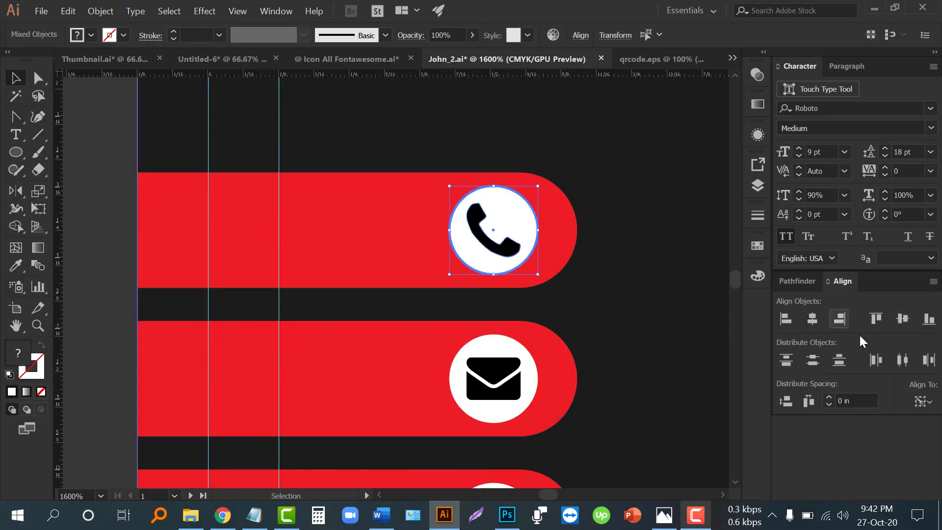
{"action": "scroll", "coordinate": [610, 250], "scroll_direction": "down", "scroll_amount": 2}
{"action": "left_click", "coordinate": [329, 250]}
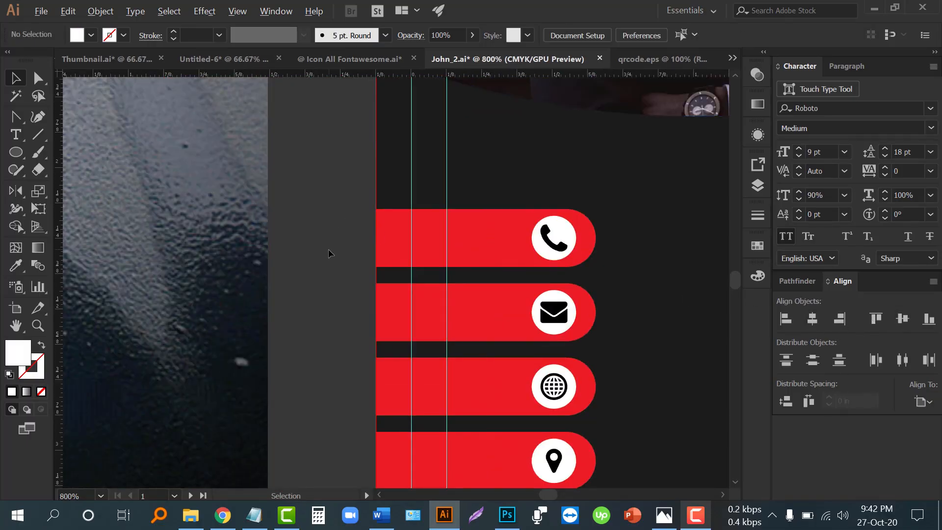
Step: Move the four contact text lines from above the artboards down beside the front card's red bars
{"action": "scroll", "coordinate": [328, 250], "scroll_direction": "down", "scroll_amount": 2}
{"action": "scroll", "coordinate": [328, 251], "scroll_direction": "down", "scroll_amount": 1}
{"action": "scroll", "coordinate": [557, 328], "scroll_direction": "down", "scroll_amount": 2}
{"action": "scroll", "coordinate": [627, 323], "scroll_direction": "up", "scroll_amount": 1}
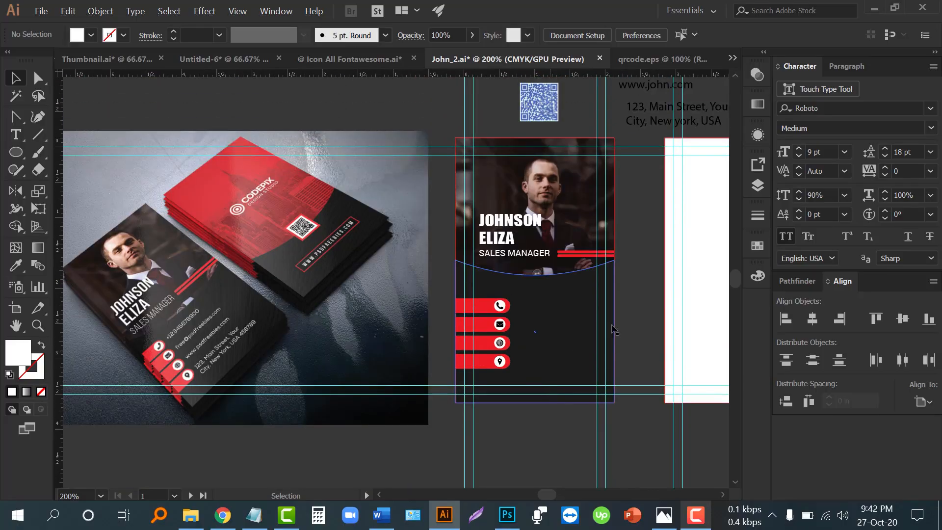
{"action": "scroll", "coordinate": [640, 322], "scroll_direction": "right", "scroll_amount": 3}
{"action": "scroll", "coordinate": [593, 311], "scroll_direction": "up", "scroll_amount": 2}
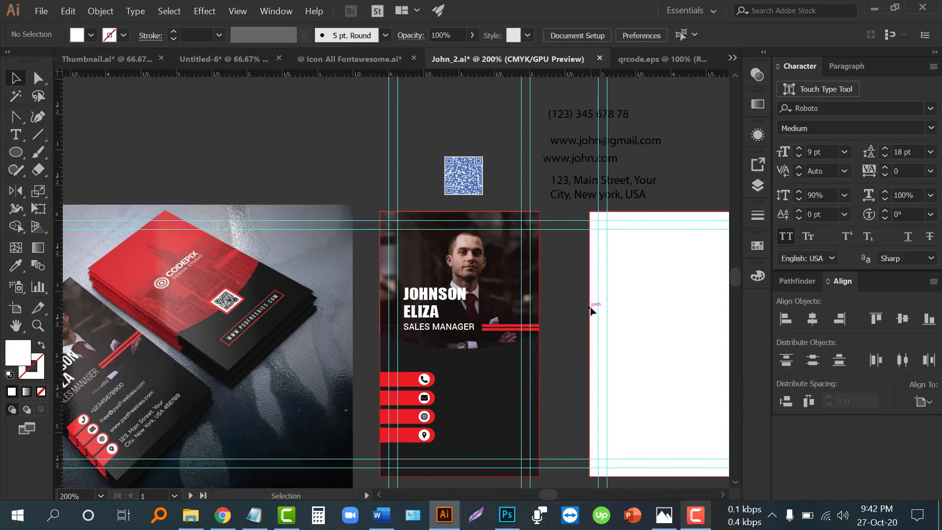
{"action": "scroll", "coordinate": [591, 310], "scroll_direction": "down", "scroll_amount": 1}
{"action": "left_click_drag", "start_coordinate": [572, 177], "coordinate": [584, 400]}
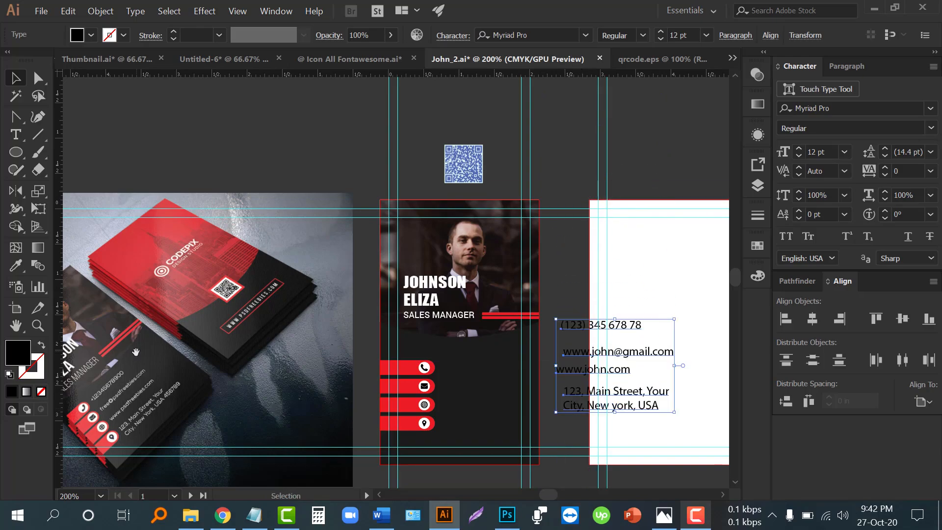
Step: Change the font of the contact text lines to Nexa Regular
{"action": "scroll", "coordinate": [139, 355], "scroll_direction": "left", "scroll_amount": 5}
{"action": "scroll", "coordinate": [251, 334], "scroll_direction": "up", "scroll_amount": 2}
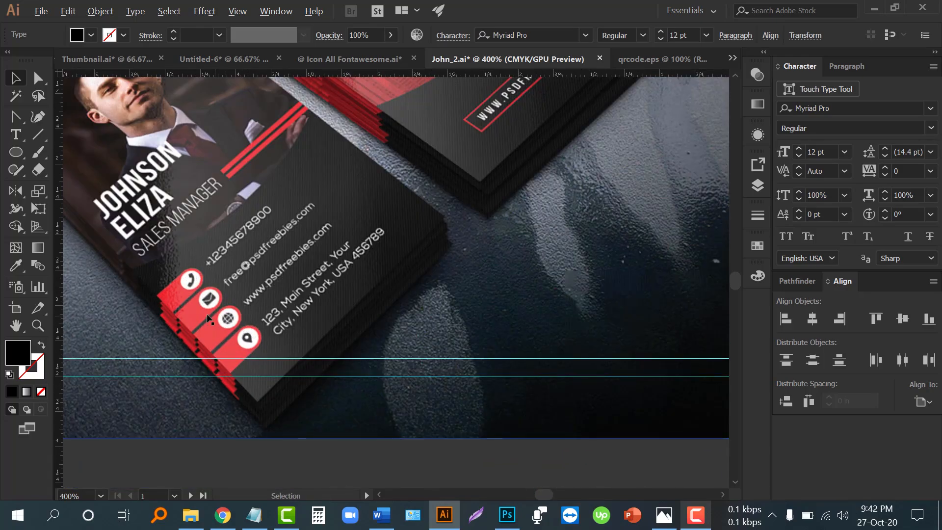
{"action": "scroll", "coordinate": [212, 279], "scroll_direction": "down", "scroll_amount": 1}
{"action": "scroll", "coordinate": [427, 309], "scroll_direction": "right", "scroll_amount": 8}
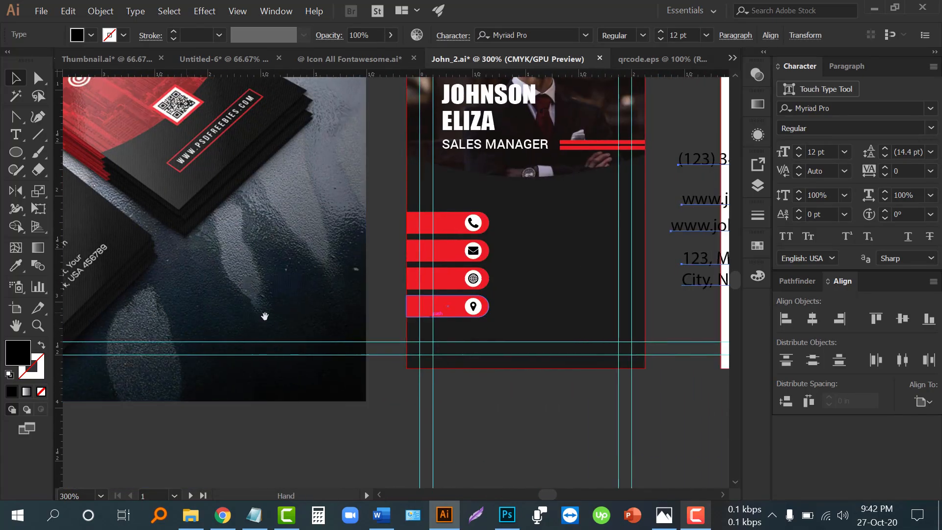
{"action": "left_click", "coordinate": [585, 35]}
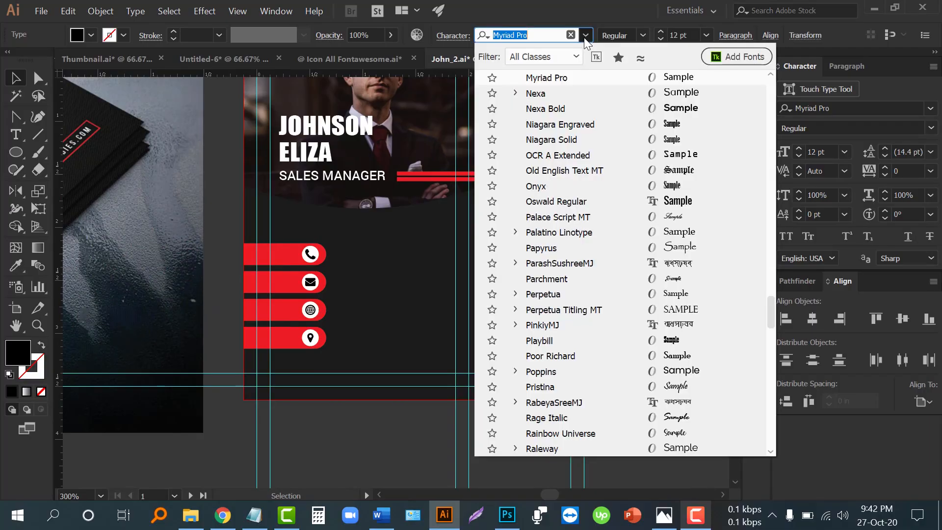
{"action": "type", "text": "nex"}
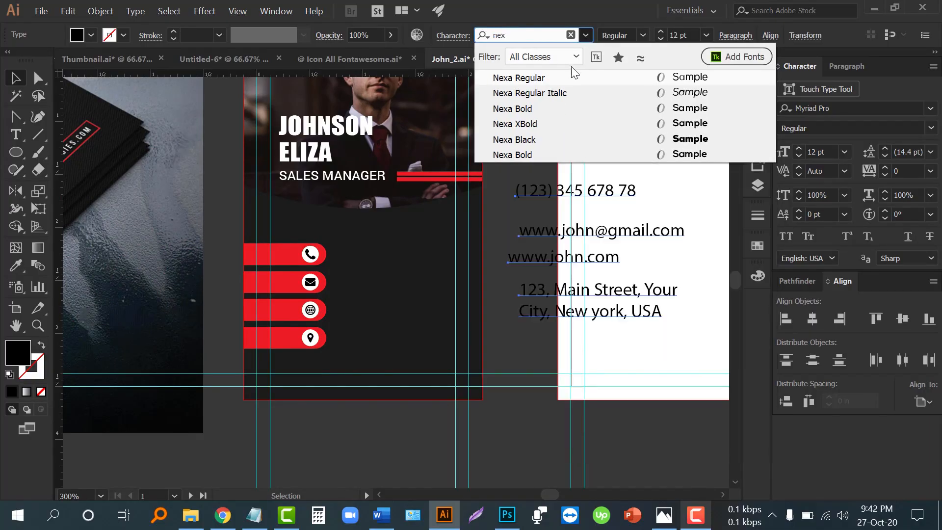
{"action": "left_click", "coordinate": [567, 77]}
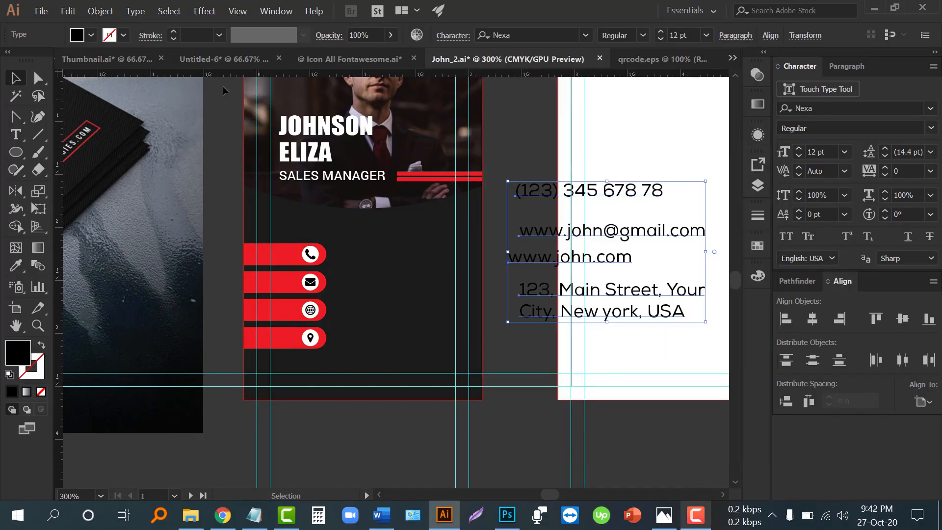
Step: Fill the contact text white and move it onto the dark card area next to the red icon bars
{"action": "left_click", "coordinate": [90, 36]}
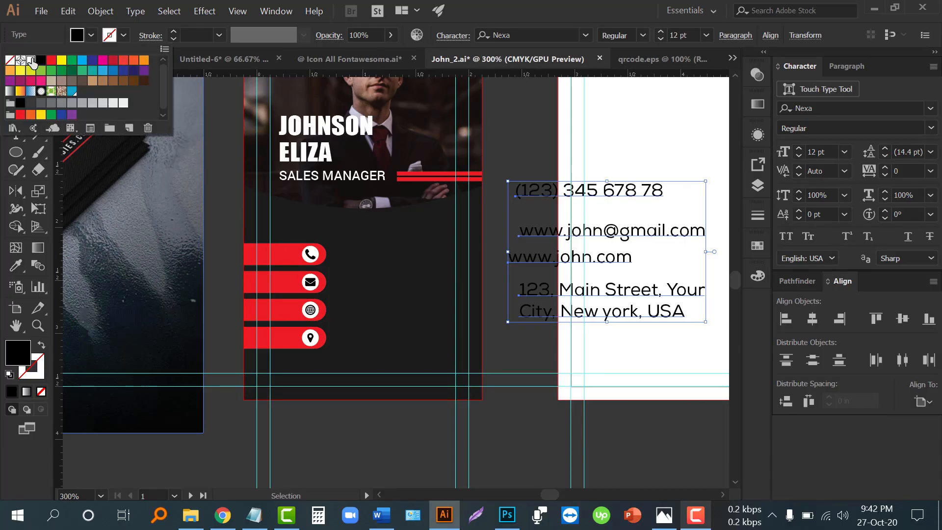
{"action": "left_click", "coordinate": [31, 61]}
{"action": "left_click", "coordinate": [528, 214]}
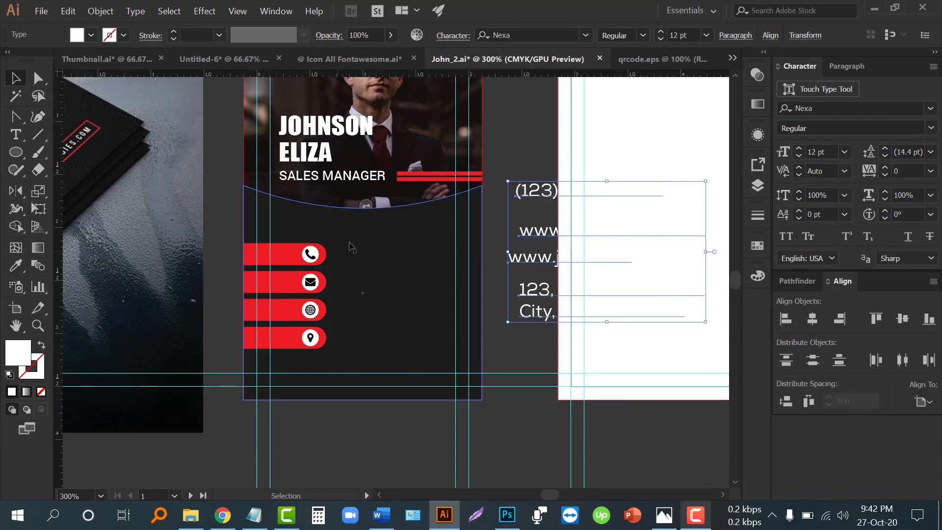
{"action": "left_click_drag", "start_coordinate": [529, 219], "coordinate": [354, 283]}
{"action": "scroll", "coordinate": [244, 303], "scroll_direction": "up", "scroll_amount": 1}
{"action": "scroll", "coordinate": [244, 303], "scroll_direction": "down", "scroll_amount": 1}
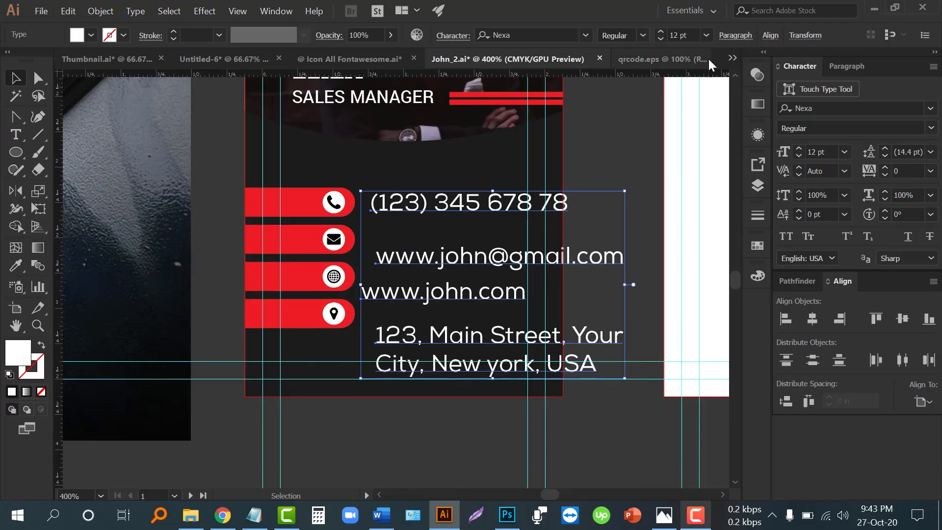
Step: Reduce the contact text size to 8 pt
{"action": "left_click", "coordinate": [660, 39]}
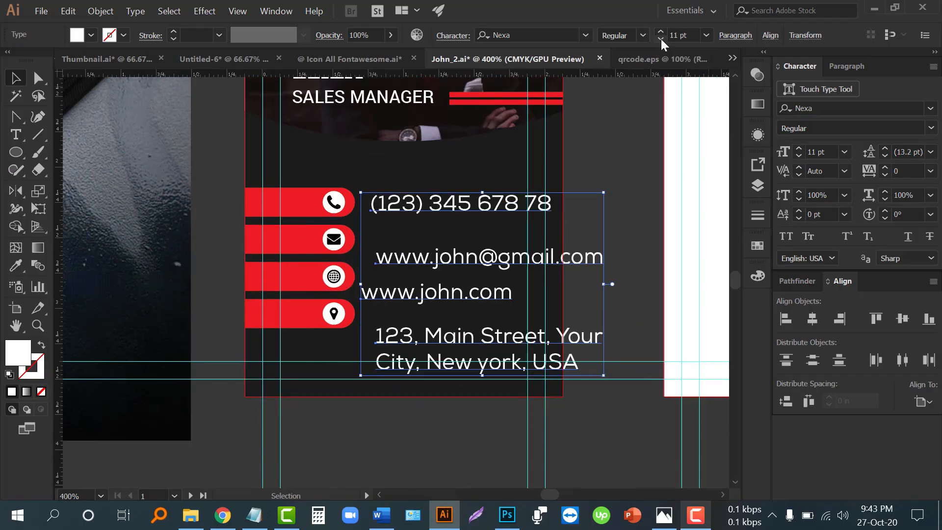
{"action": "left_click", "coordinate": [661, 39]}
{"action": "left_click", "coordinate": [660, 39]}
{"action": "left_click", "coordinate": [660, 39]}
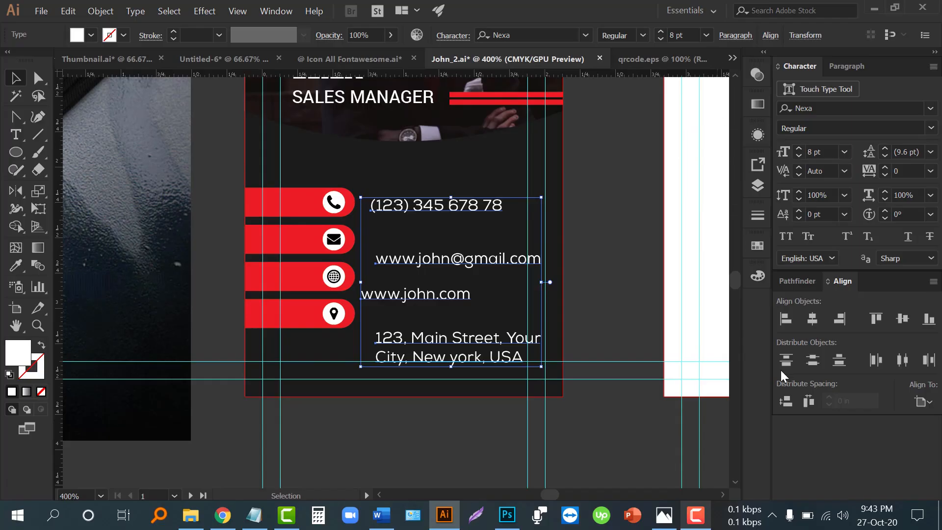
Step: Align the four contact text lines along their left edges
{"action": "left_click", "coordinate": [785, 320]}
{"action": "left_click_drag", "start_coordinate": [394, 266], "coordinate": [502, 267]}
{"action": "key", "text": "ctrl+shift+a"}
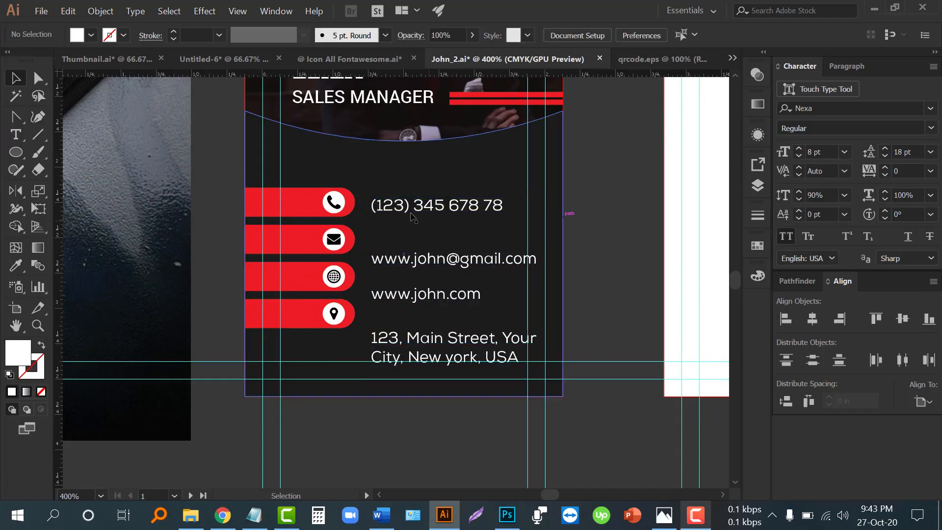
Step: Place the phone, e-mail, website and address lines each beside its matching icon bar
{"action": "scroll", "coordinate": [344, 225], "scroll_direction": "up", "scroll_amount": 1}
{"action": "left_click_drag", "start_coordinate": [424, 196], "coordinate": [414, 193]}
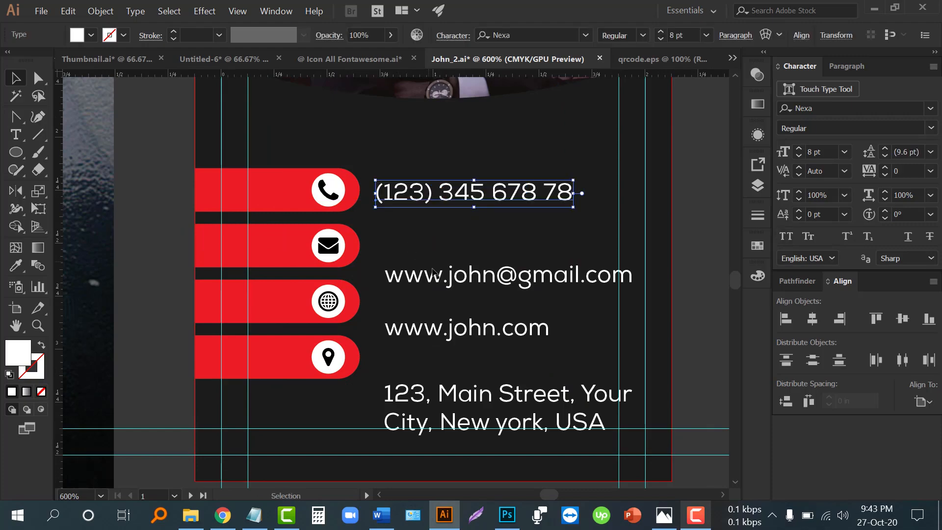
{"action": "left_click_drag", "start_coordinate": [430, 268], "coordinate": [430, 240]}
{"action": "left_click_drag", "start_coordinate": [430, 325], "coordinate": [420, 296]}
{"action": "left_click_drag", "start_coordinate": [422, 386], "coordinate": [418, 353]}
Step: Select all four contact text lines and reduce their size to 7 pt
{"action": "scroll", "coordinate": [526, 334], "scroll_direction": "down", "scroll_amount": 2}
{"action": "left_click_drag", "start_coordinate": [87, 357], "coordinate": [182, 327]}
{"action": "scroll", "coordinate": [636, 317], "scroll_direction": "up", "scroll_amount": 1}
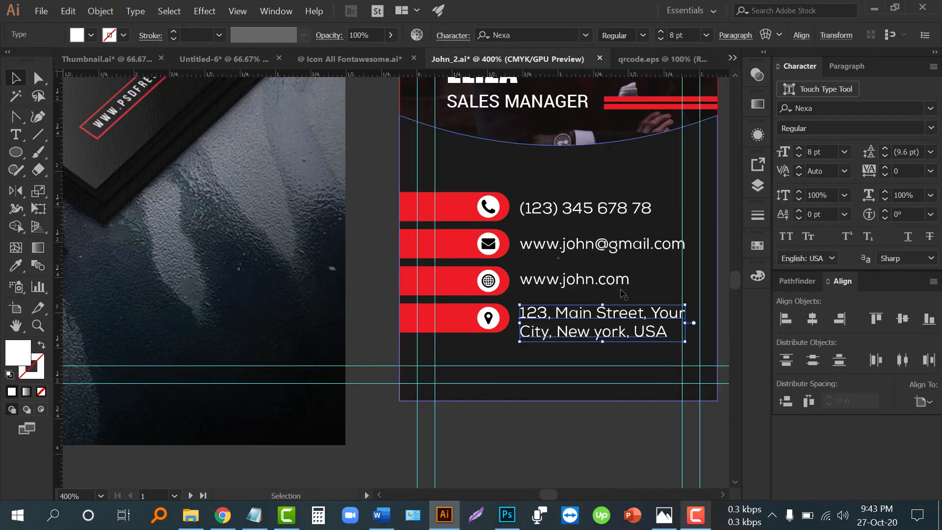
{"action": "left_click_drag", "start_coordinate": [621, 291], "coordinate": [563, 286]}
{"action": "scroll", "coordinate": [654, 281], "scroll_direction": "down", "scroll_amount": 1}
{"action": "scroll", "coordinate": [654, 281], "scroll_direction": "down", "scroll_amount": 1}
{"action": "scroll", "coordinate": [573, 228], "scroll_direction": "up", "scroll_amount": 2}
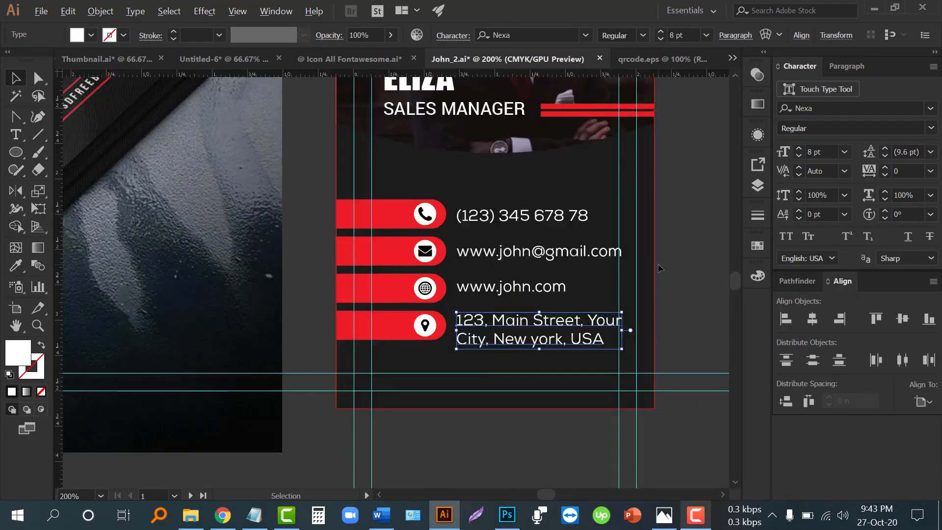
{"action": "scroll", "coordinate": [455, 195], "scroll_direction": "up", "scroll_amount": 1}
{"action": "left_click", "coordinate": [454, 195]}
{"action": "left_click", "coordinate": [423, 253], "text": "shift"}
{"action": "left_click", "coordinate": [417, 299], "text": "shift"}
{"action": "left_click", "coordinate": [402, 366], "text": "shift"}
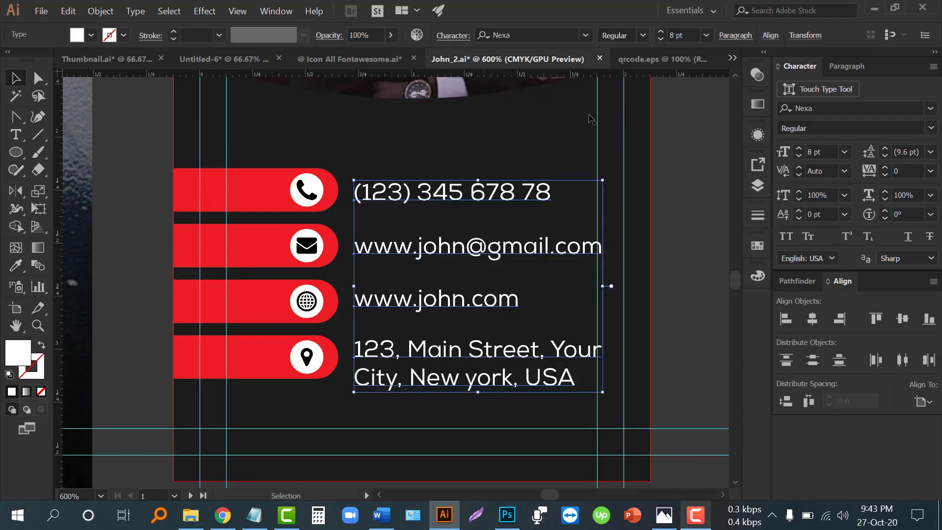
{"action": "left_click", "coordinate": [660, 38]}
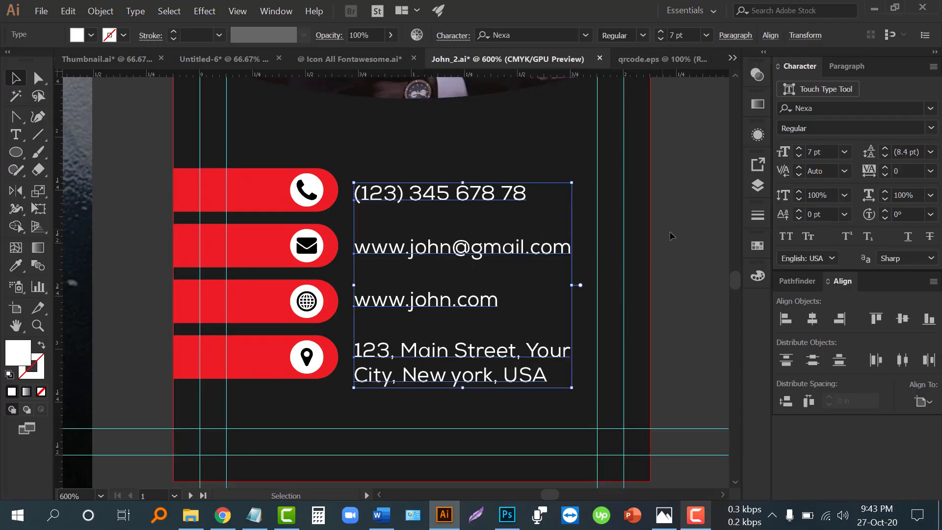
{"action": "left_click", "coordinate": [670, 236]}
Step: Nudge the contact text lines vertically so each one lines up with the icon in its bar
{"action": "left_click", "coordinate": [373, 194]}
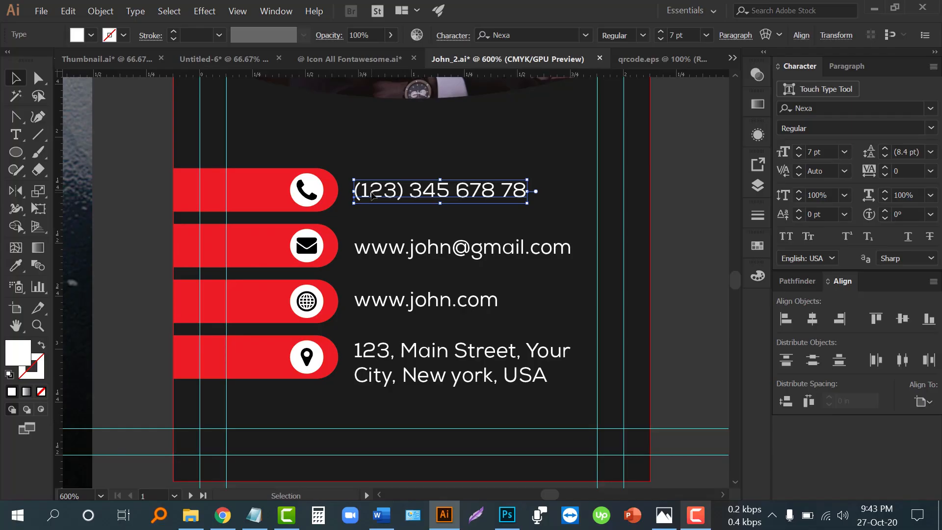
{"action": "left_click", "coordinate": [374, 250]}
{"action": "key", "text": "Up"}
{"action": "left_click", "coordinate": [382, 303]}
{"action": "key", "text": "Up"}
{"action": "key", "text": "Down"}
{"action": "left_click", "coordinate": [390, 347]}
{"action": "key", "text": "Down"}
{"action": "key", "text": "Down"}
{"action": "key", "text": "Down"}
{"action": "key", "text": "Down"}
{"action": "key", "text": "Up"}
{"action": "key", "text": "Up"}
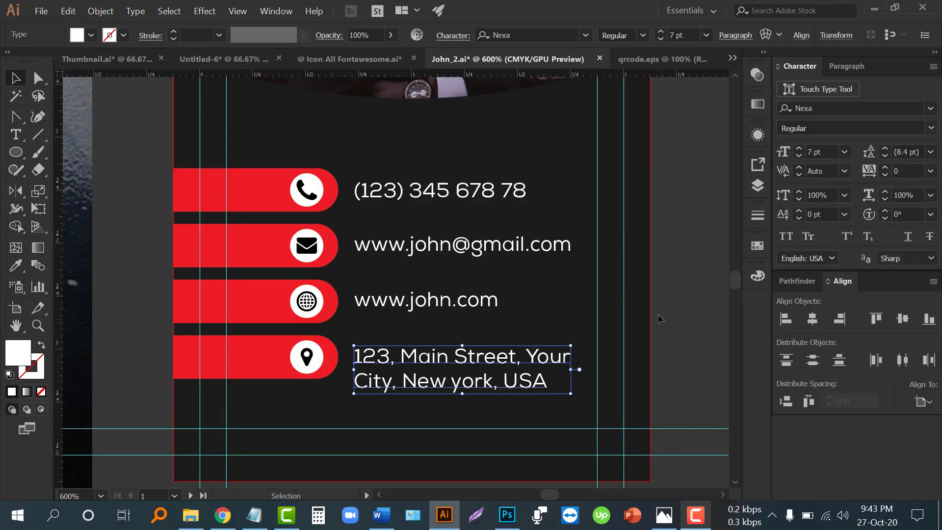
{"action": "left_click", "coordinate": [692, 281]}
Step: Compare the front card's layout with the reference mockup, checking the name, job title and contact section
{"action": "scroll", "coordinate": [693, 281], "scroll_direction": "down", "scroll_amount": 2}
{"action": "scroll", "coordinate": [692, 283], "scroll_direction": "down", "scroll_amount": 1}
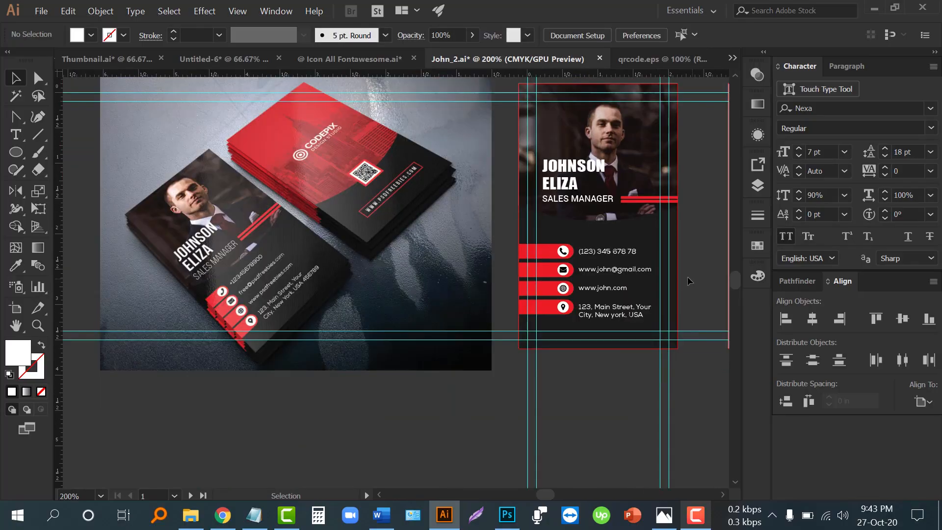
{"action": "scroll", "coordinate": [690, 282], "scroll_direction": "right", "scroll_amount": 2}
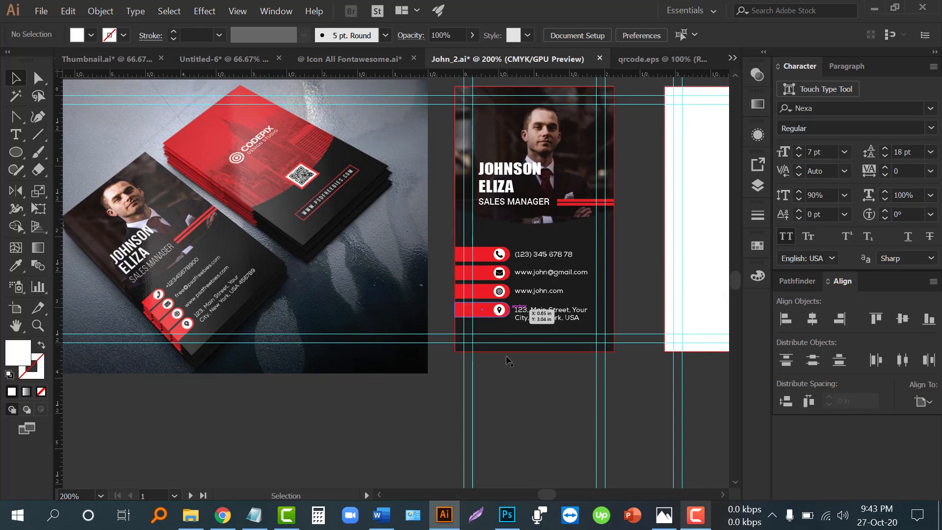
{"action": "scroll", "coordinate": [505, 378], "scroll_direction": "up", "scroll_amount": 1}
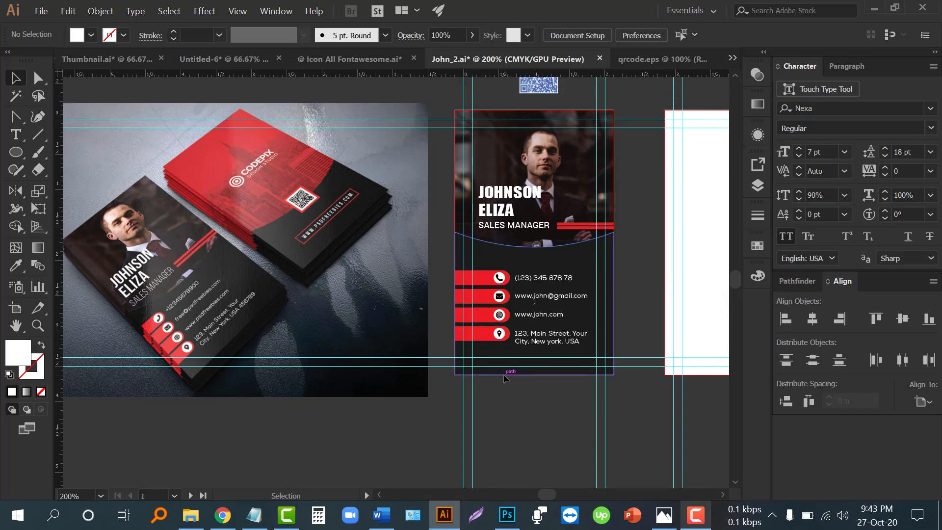
{"action": "scroll", "coordinate": [300, 288], "scroll_direction": "up", "scroll_amount": 2}
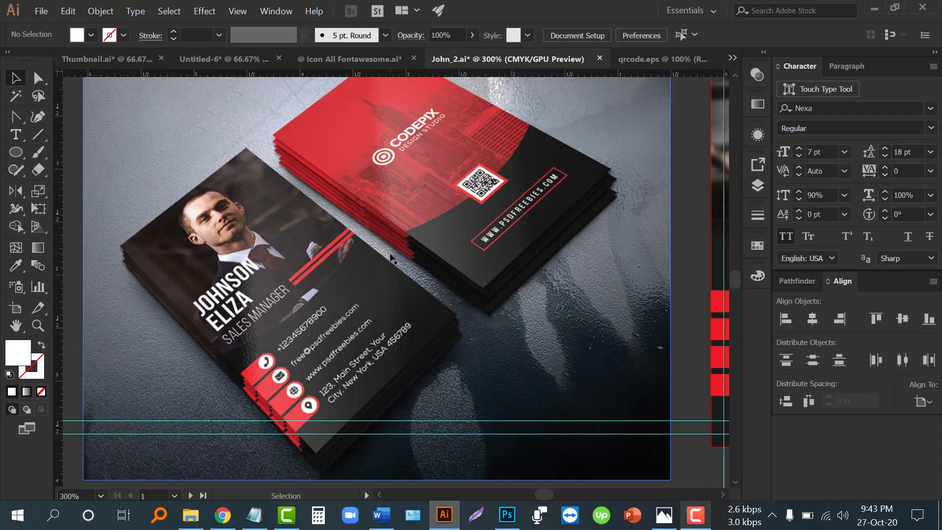
{"action": "scroll", "coordinate": [391, 257], "scroll_direction": "down", "scroll_amount": 1}
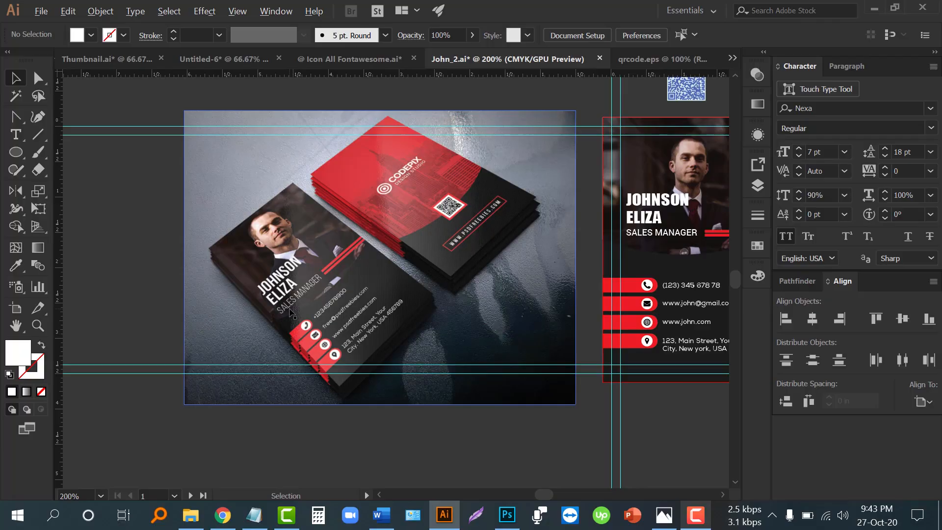
{"action": "scroll", "coordinate": [290, 311], "scroll_direction": "up", "scroll_amount": 1}
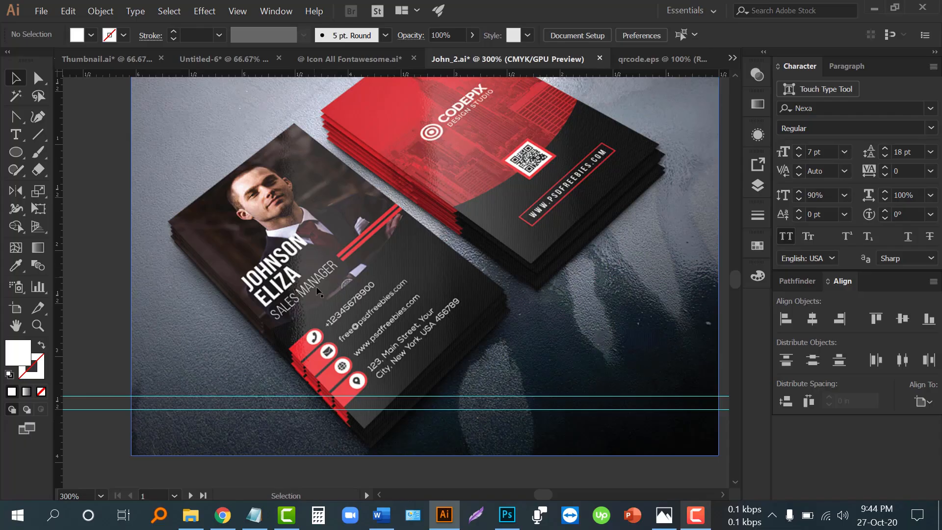
{"action": "scroll", "coordinate": [359, 222], "scroll_direction": "down", "scroll_amount": 1}
{"action": "scroll", "coordinate": [351, 279], "scroll_direction": "up", "scroll_amount": 1}
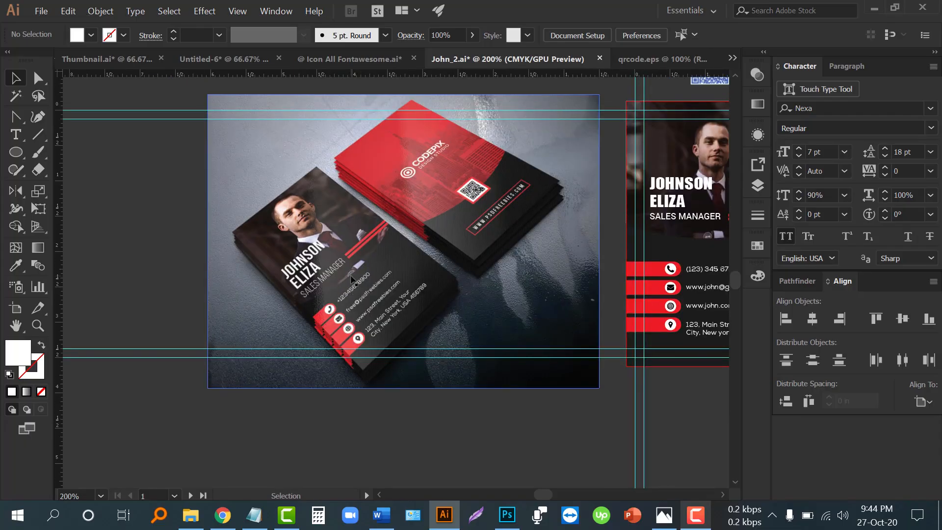
{"action": "scroll", "coordinate": [351, 278], "scroll_direction": "up", "scroll_amount": 1}
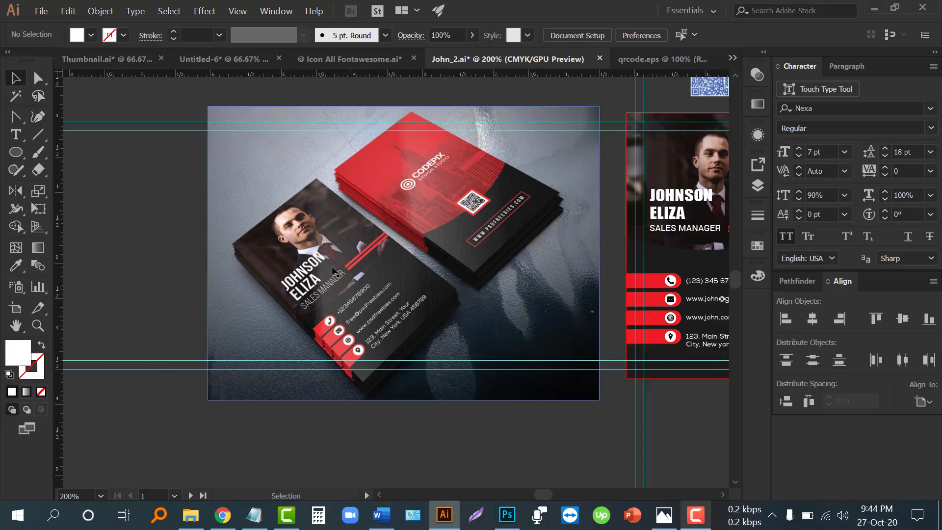
{"action": "scroll", "coordinate": [331, 308], "scroll_direction": "up", "scroll_amount": 1}
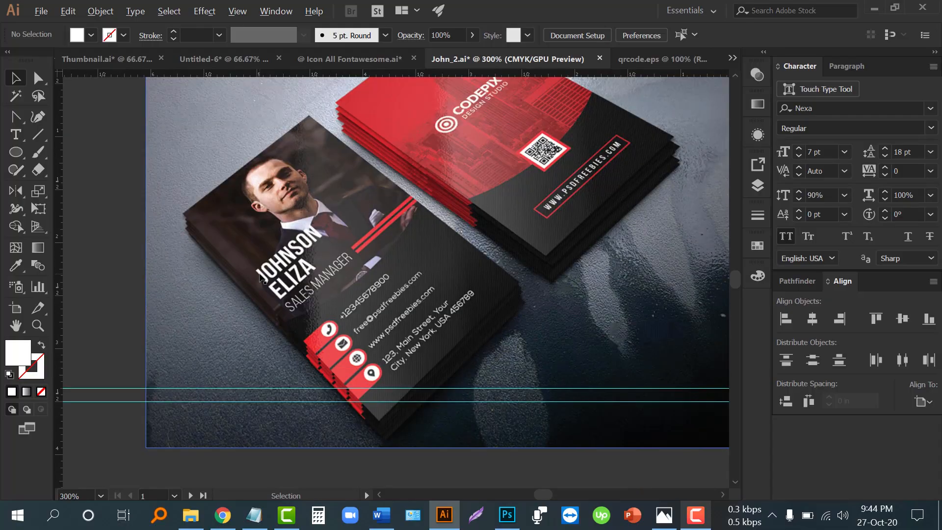
{"action": "scroll", "coordinate": [263, 278], "scroll_direction": "down", "scroll_amount": 2}
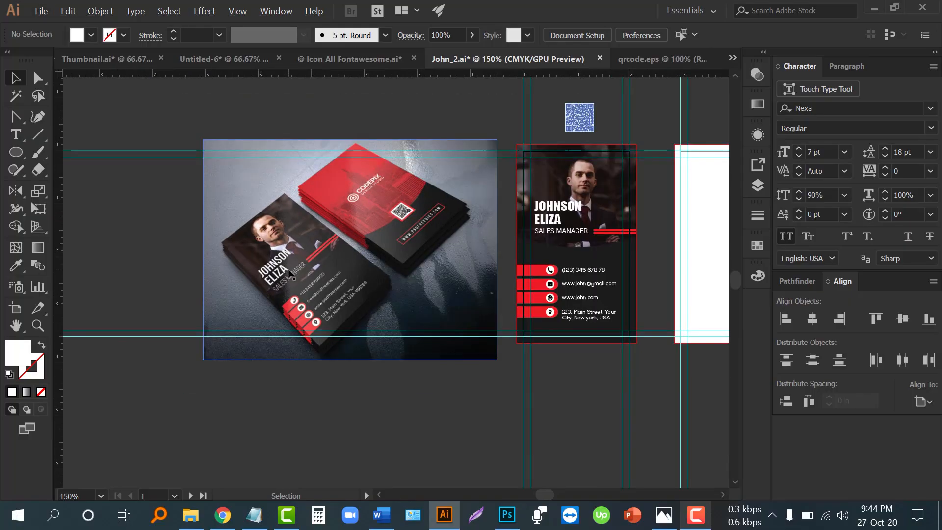
{"action": "scroll", "coordinate": [289, 272], "scroll_direction": "up", "scroll_amount": 1}
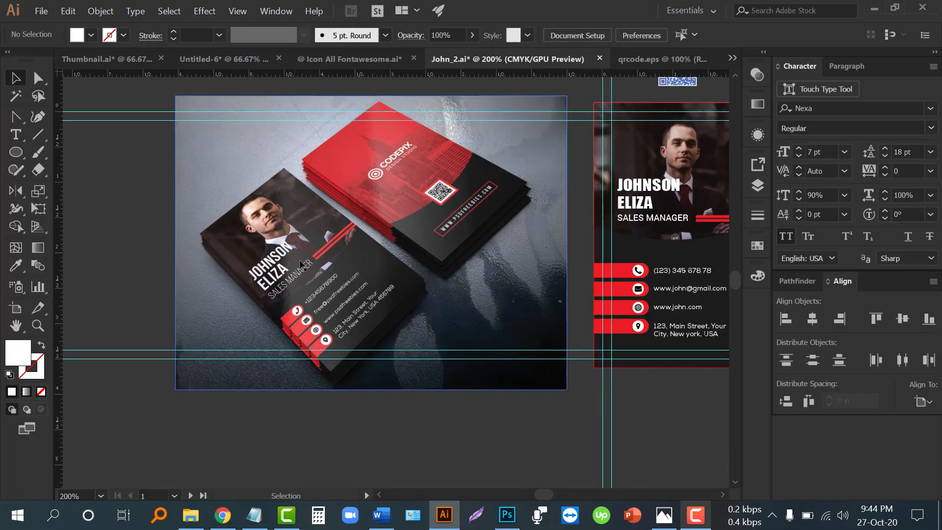
{"action": "scroll", "coordinate": [563, 292], "scroll_direction": "right", "scroll_amount": 5}
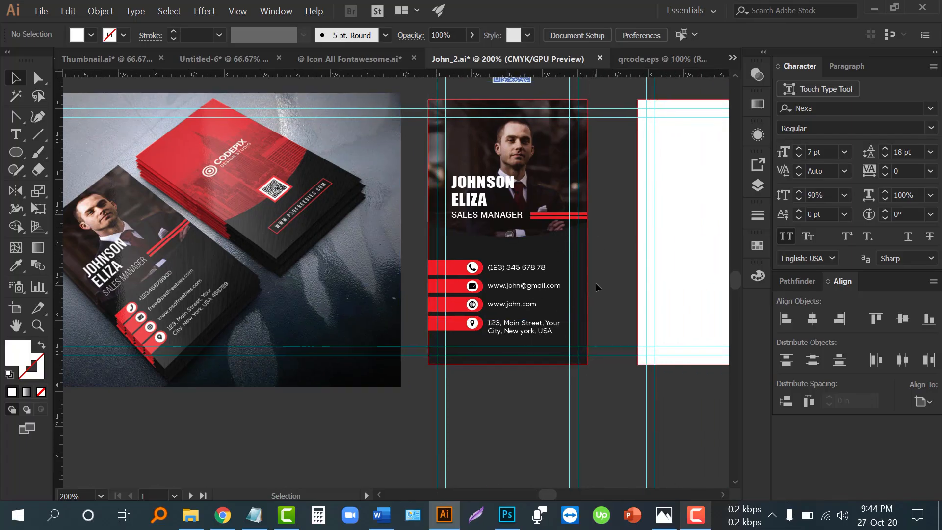
Step: Duplicate the dark curved panel from the front card onto the lower part of the blank back card
{"action": "scroll", "coordinate": [485, 239], "scroll_direction": "up", "scroll_amount": 1}
{"action": "scroll", "coordinate": [483, 235], "scroll_direction": "down", "scroll_amount": 1}
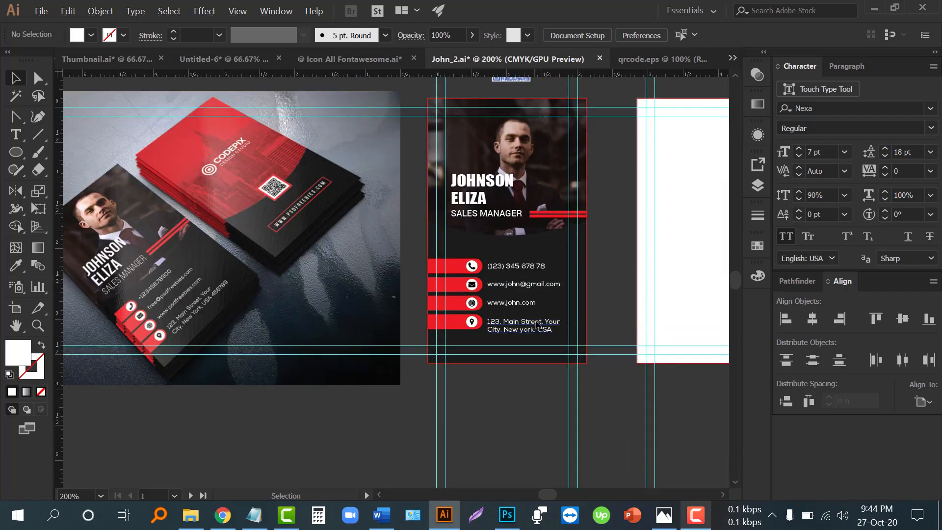
{"action": "left_click_drag", "start_coordinate": [604, 315], "coordinate": [405, 322]}
{"action": "left_click", "coordinate": [367, 260]}
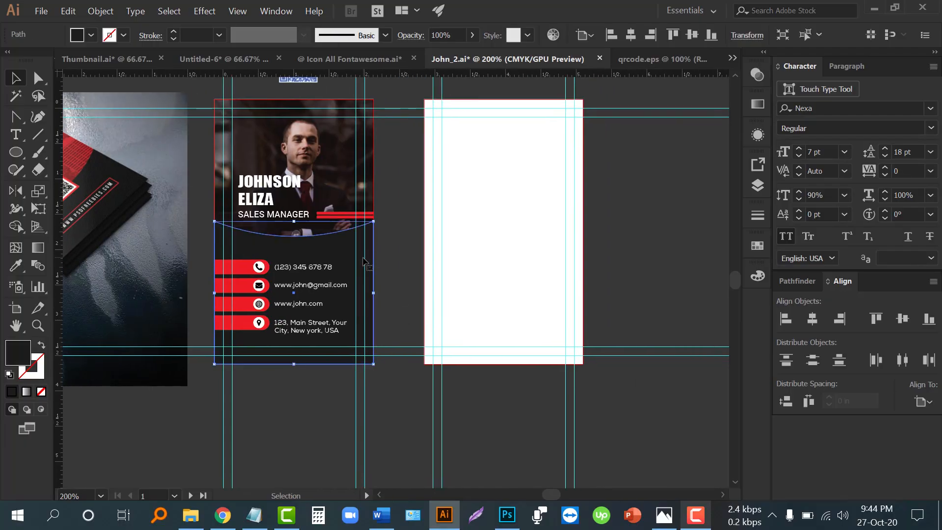
{"action": "left_click_drag", "start_coordinate": [362, 265], "coordinate": [572, 269]}
{"action": "left_click_drag", "start_coordinate": [502, 222], "coordinate": [649, 197]}
{"action": "left_click", "coordinate": [609, 239]}
Step: Draw a rectangle about 2.25 × 2.25 in over the white upper area of the back card, checking the reference mockup
{"action": "scroll", "coordinate": [599, 270], "scroll_direction": "up", "scroll_amount": 3}
{"action": "scroll", "coordinate": [501, 287], "scroll_direction": "up", "scroll_amount": 3}
{"action": "key", "text": "space"}
{"action": "left_click_drag", "start_coordinate": [171, 272], "coordinate": [247, 277]}
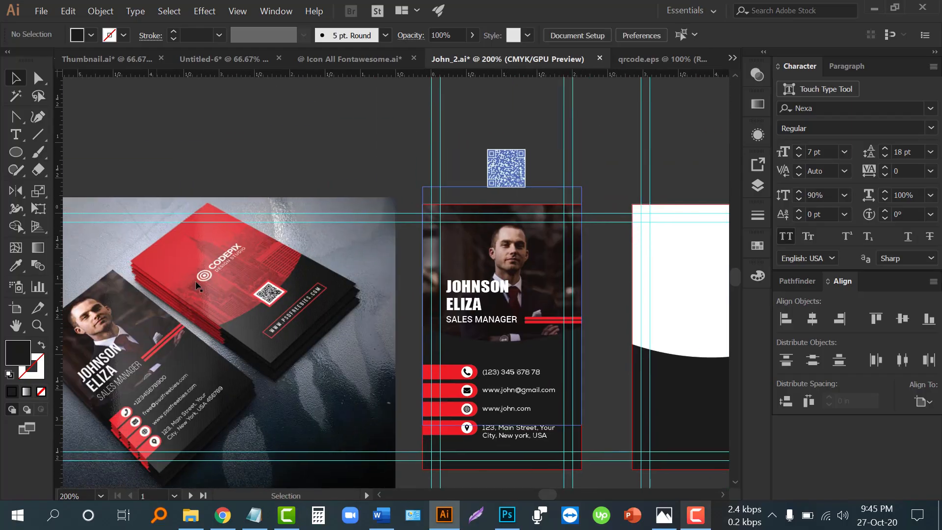
{"action": "scroll", "coordinate": [190, 275], "scroll_direction": "down", "scroll_amount": 1}
{"action": "scroll", "coordinate": [191, 274], "scroll_direction": "up", "scroll_amount": 1}
{"action": "scroll", "coordinate": [191, 274], "scroll_direction": "down", "scroll_amount": 1}
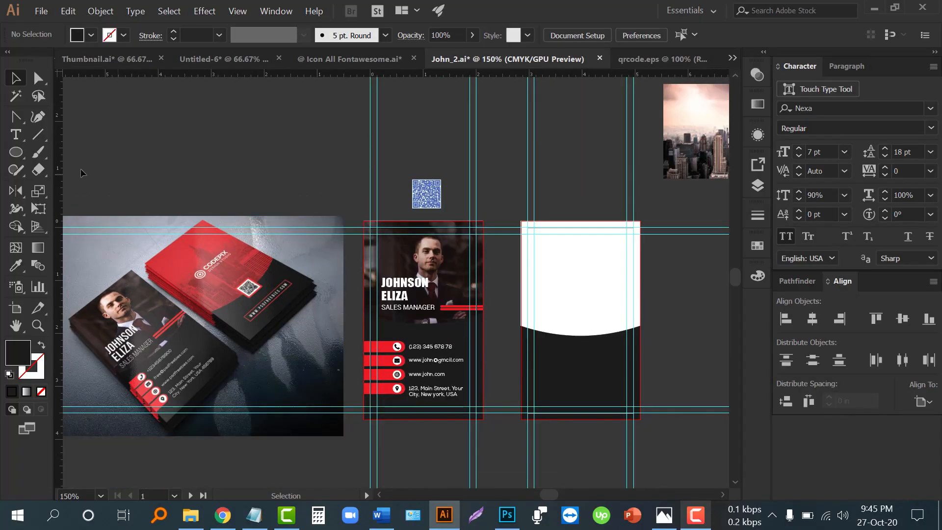
{"action": "mouse_move", "coordinate": [36, 150]}
{"action": "left_mouse_down"}
{"action": "mouse_move", "coordinate": [15, 149]}
{"action": "mouse_move", "coordinate": [73, 151]}
{"action": "left_mouse_up"}
{"action": "scroll", "coordinate": [657, 279], "scroll_direction": "up", "scroll_amount": 1}
{"action": "left_click_drag", "start_coordinate": [609, 268], "coordinate": [508, 277]}
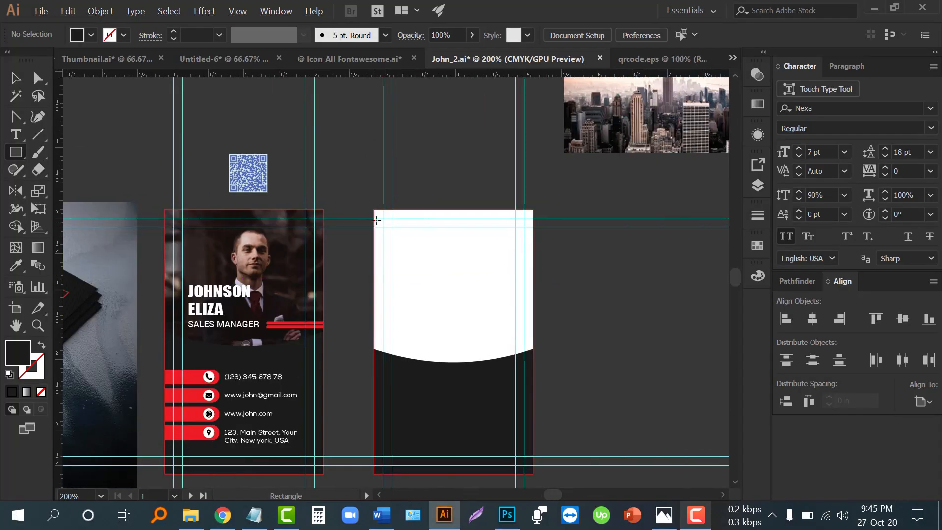
{"action": "left_click_drag", "start_coordinate": [373, 209], "coordinate": [533, 367]}
{"action": "left_click", "coordinate": [19, 77]}
Step: Move the new rectangle over the skyline photo and set its opacity to 54%
{"action": "scroll", "coordinate": [551, 347], "scroll_direction": "up", "scroll_amount": 5}
{"action": "left_click_drag", "start_coordinate": [438, 380], "coordinate": [455, 196]}
{"action": "scroll", "coordinate": [571, 289], "scroll_direction": "up", "scroll_amount": 6}
{"action": "left_click_drag", "start_coordinate": [575, 290], "coordinate": [536, 294]}
{"action": "left_click_drag", "start_coordinate": [647, 236], "coordinate": [444, 231]}
{"action": "left_click_drag", "start_coordinate": [529, 284], "coordinate": [567, 308]}
{"action": "left_click", "coordinate": [435, 238]}
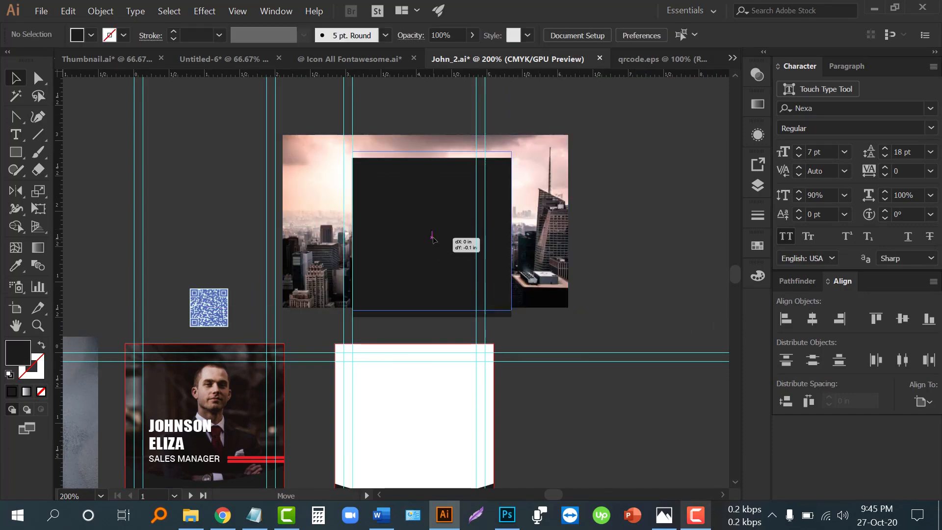
{"action": "left_click", "coordinate": [471, 34]}
{"action": "left_click", "coordinate": [510, 91]}
Step: Duplicate the translucent rectangle beside the photo and use the original as a clipping mask for the skyline photo
{"action": "left_click_drag", "start_coordinate": [415, 238], "coordinate": [678, 237]}
{"action": "left_click", "coordinate": [586, 267]}
{"action": "left_click_drag", "start_coordinate": [443, 275], "coordinate": [440, 247]}
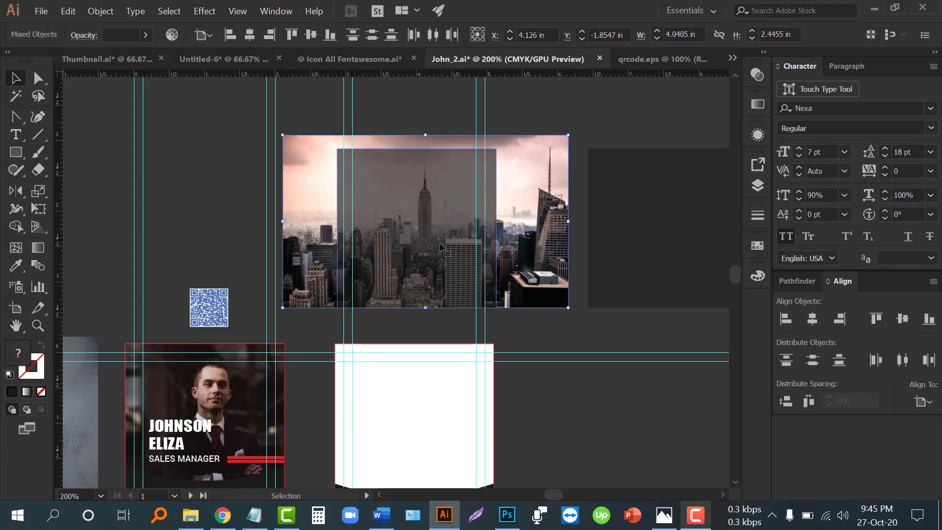
{"action": "left_click", "coordinate": [423, 109]}
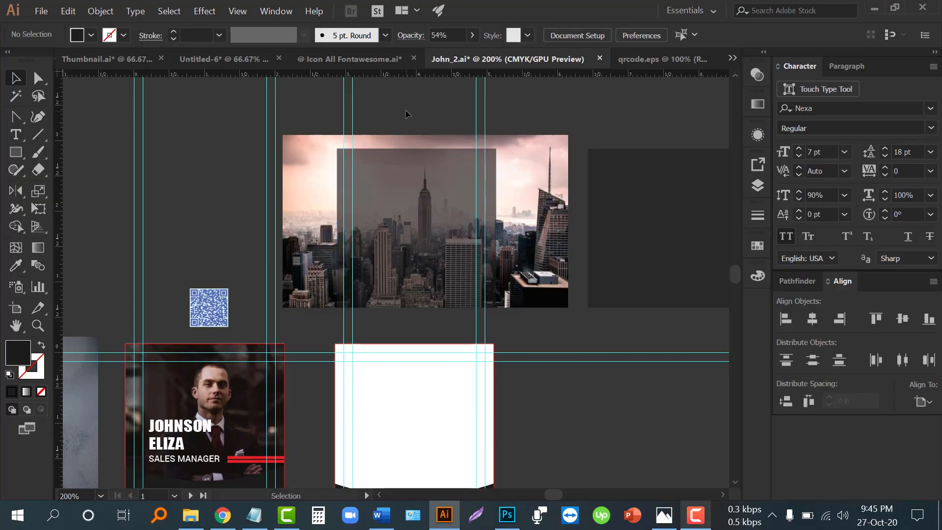
{"action": "left_click_drag", "start_coordinate": [429, 270], "coordinate": [429, 269]}
{"action": "right_click", "coordinate": [425, 222]}
{"action": "left_click", "coordinate": [467, 319]}
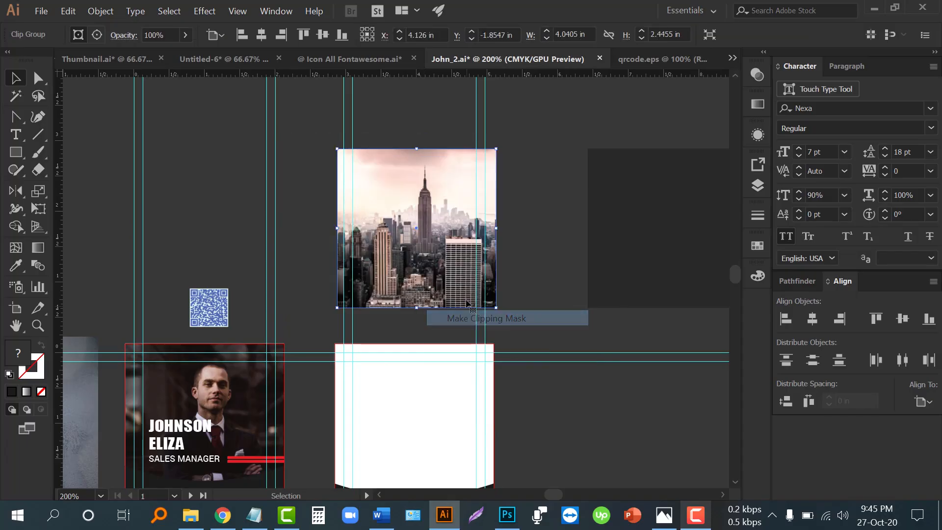
Step: Align the clipped skyline photo to the top edge of the back card and fit it across the card's width
{"action": "scroll", "coordinate": [461, 287], "scroll_direction": "down", "scroll_amount": 3}
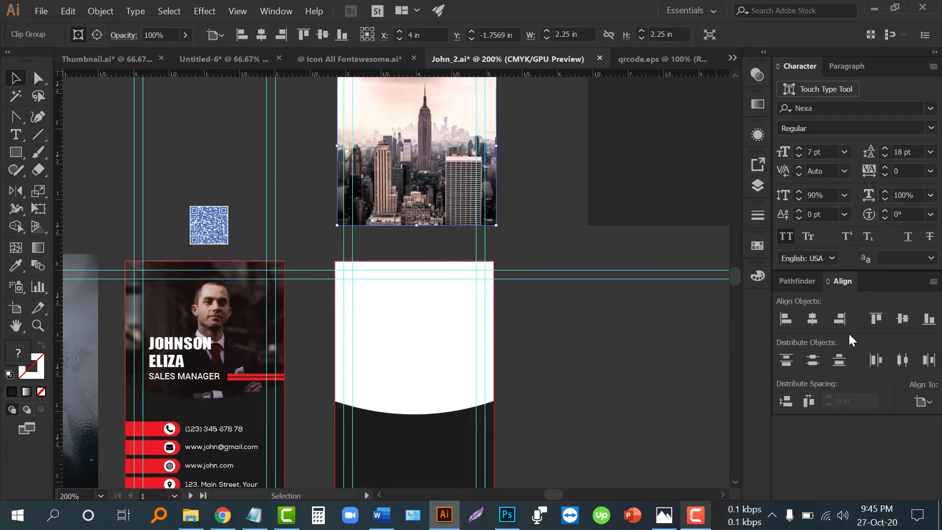
{"action": "left_click", "coordinate": [876, 321]}
{"action": "left_click", "coordinate": [449, 201]}
{"action": "scroll", "coordinate": [377, 344], "scroll_direction": "up", "scroll_amount": 2}
{"action": "left_click_drag", "start_coordinate": [408, 328], "coordinate": [404, 317]}
{"action": "left_click", "coordinate": [433, 134]}
{"action": "scroll", "coordinate": [434, 133], "scroll_direction": "down", "scroll_amount": 1}
{"action": "scroll", "coordinate": [433, 133], "scroll_direction": "down", "scroll_amount": 2}
Step: Rearrange the stacking order so the dark curved panel lies in front of the clipped skyline photo
{"action": "left_click", "coordinate": [468, 343]}
{"action": "right_click", "coordinate": [451, 339]}
{"action": "mouse_move", "coordinate": [576, 262]}
{"action": "left_click", "coordinate": [632, 263]}
{"action": "left_click", "coordinate": [644, 296]}
Step: Place the duplicate rectangle as an overlay exactly on the back card's skyline photo, following the reference mockup
{"action": "scroll", "coordinate": [645, 296], "scroll_direction": "down", "scroll_amount": 1}
{"action": "scroll", "coordinate": [639, 296], "scroll_direction": "up", "scroll_amount": 1}
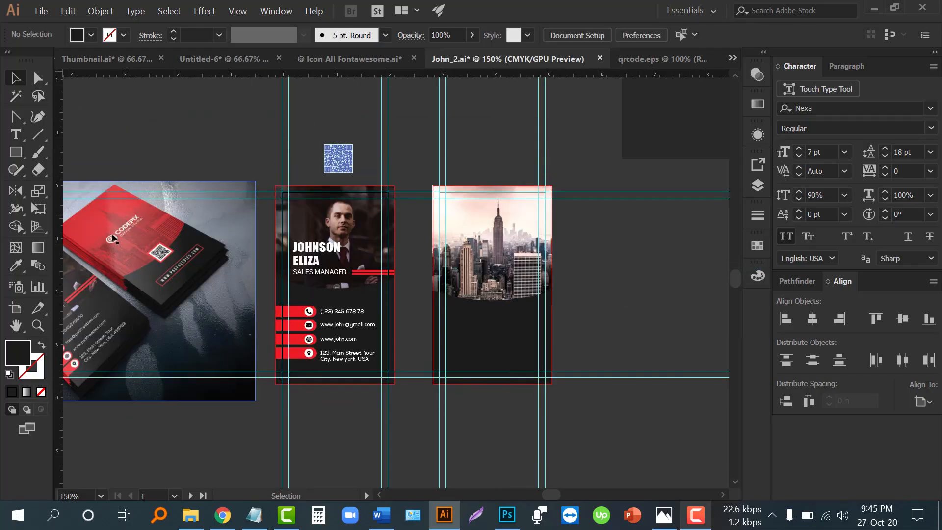
{"action": "scroll", "coordinate": [91, 227], "scroll_direction": "up", "scroll_amount": 3}
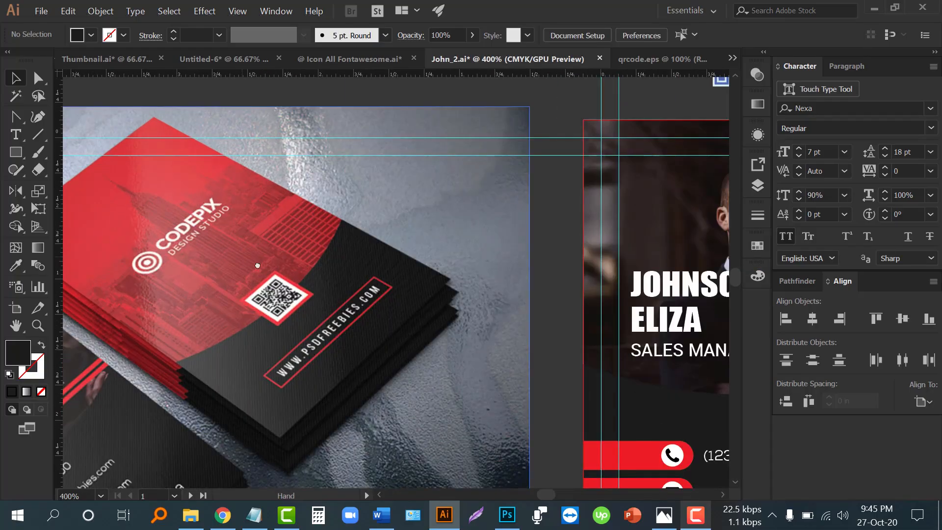
{"action": "left_click_drag", "start_coordinate": [250, 262], "coordinate": [337, 272]}
{"action": "scroll", "coordinate": [190, 241], "scroll_direction": "down", "scroll_amount": 2}
{"action": "left_click_drag", "start_coordinate": [487, 279], "coordinate": [307, 258]}
{"action": "scroll", "coordinate": [590, 190], "scroll_direction": "up", "scroll_amount": 4}
{"action": "scroll", "coordinate": [590, 190], "scroll_direction": "right", "scroll_amount": 3}
{"action": "left_click_drag", "start_coordinate": [662, 142], "coordinate": [413, 339]}
{"action": "scroll", "coordinate": [470, 399], "scroll_direction": "up", "scroll_amount": 1}
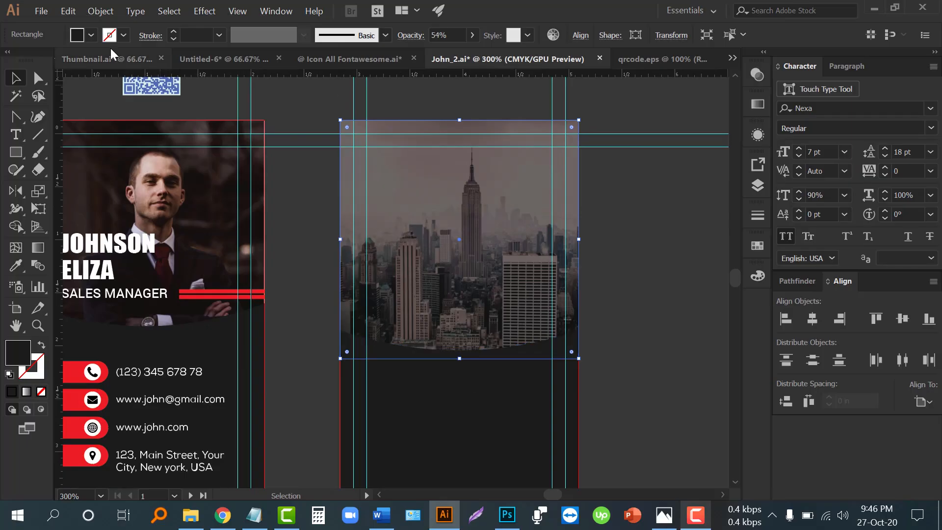
Step: Fill the skyline overlay rectangle with red and set its opacity to 83%
{"action": "left_click", "coordinate": [91, 35]}
{"action": "left_click", "coordinate": [50, 62]}
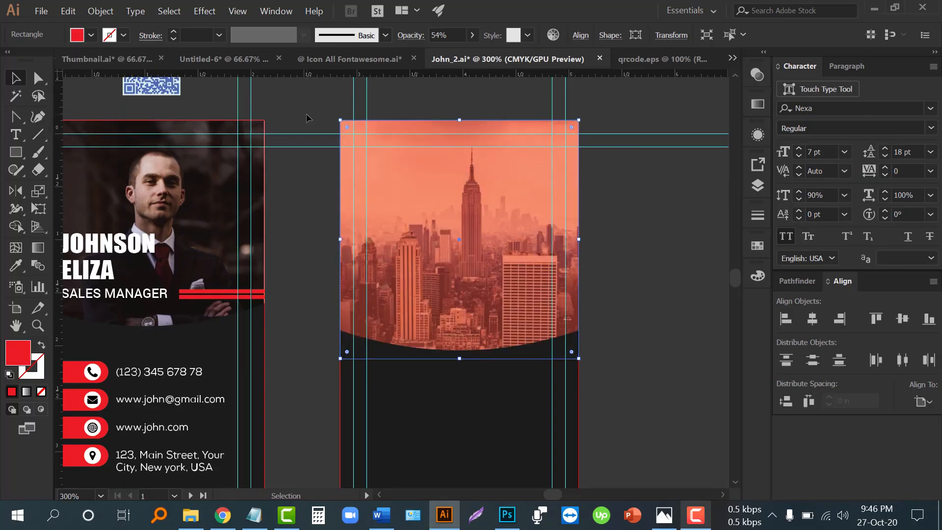
{"action": "left_click", "coordinate": [471, 35]}
{"action": "left_click_drag", "start_coordinate": [454, 51], "coordinate": [464, 56]}
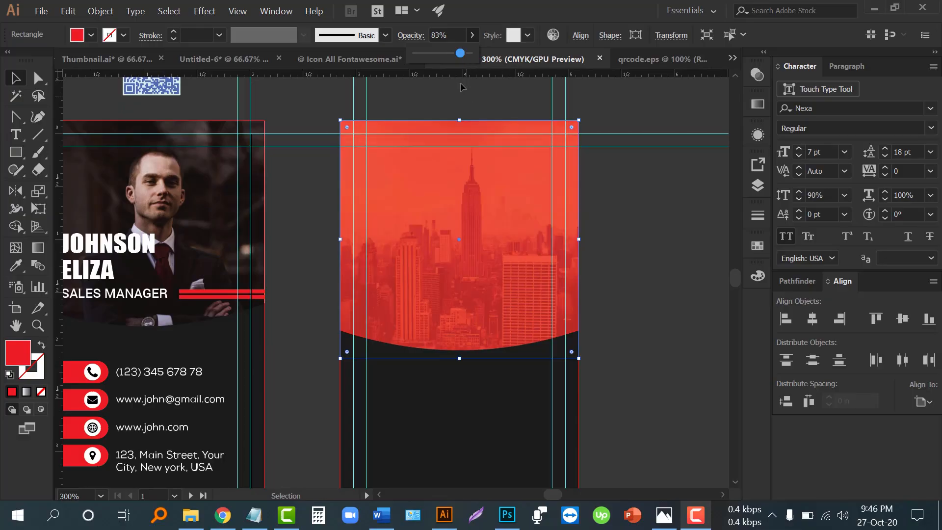
{"action": "left_click", "coordinate": [503, 119]}
Step: Try to recolor the skyline overlay with a red sampled from the reference card using the Eyedropper
{"action": "scroll", "coordinate": [650, 266], "scroll_direction": "down", "scroll_amount": 1}
{"action": "scroll", "coordinate": [651, 267], "scroll_direction": "left", "scroll_amount": 4}
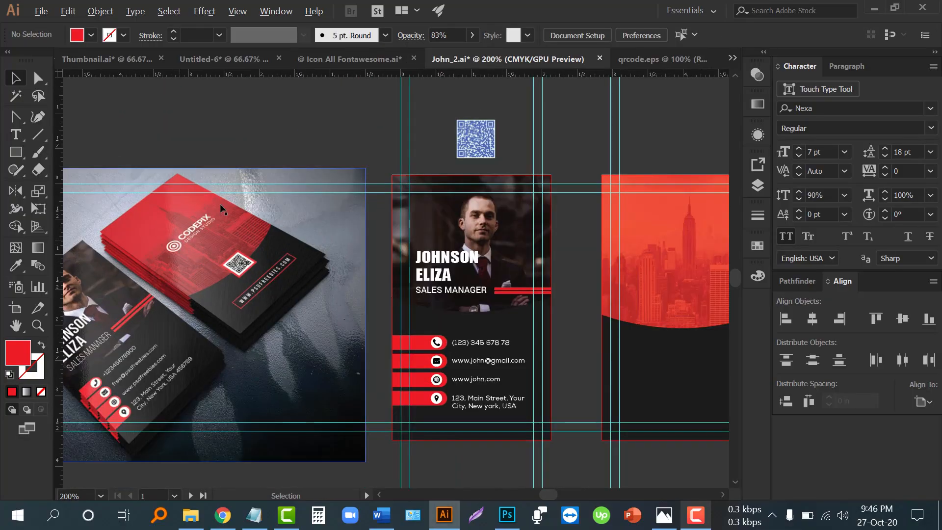
{"action": "left_click", "coordinate": [614, 220]}
{"action": "left_click", "coordinate": [16, 266]}
{"action": "left_click", "coordinate": [165, 244]}
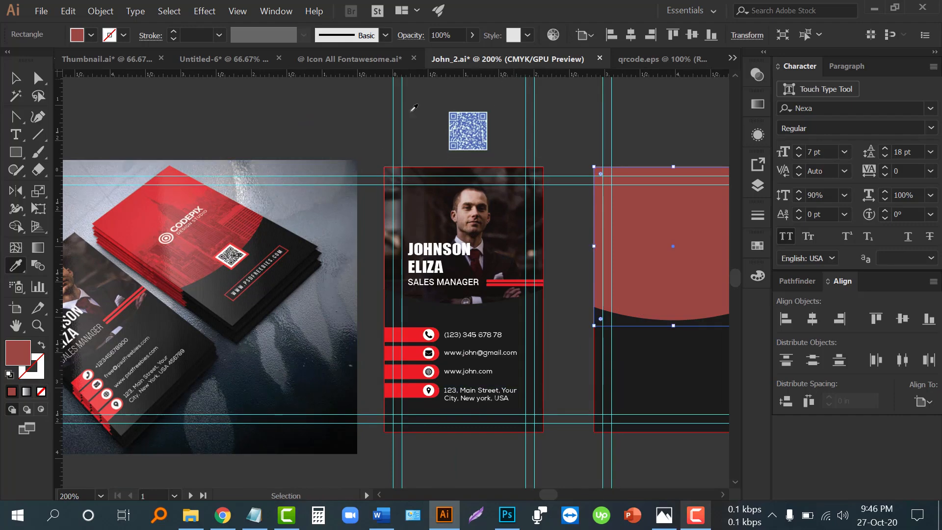
Step: Fill the skyline overlay with the red swatch and set its opacity to 89%
{"action": "left_click", "coordinate": [90, 35]}
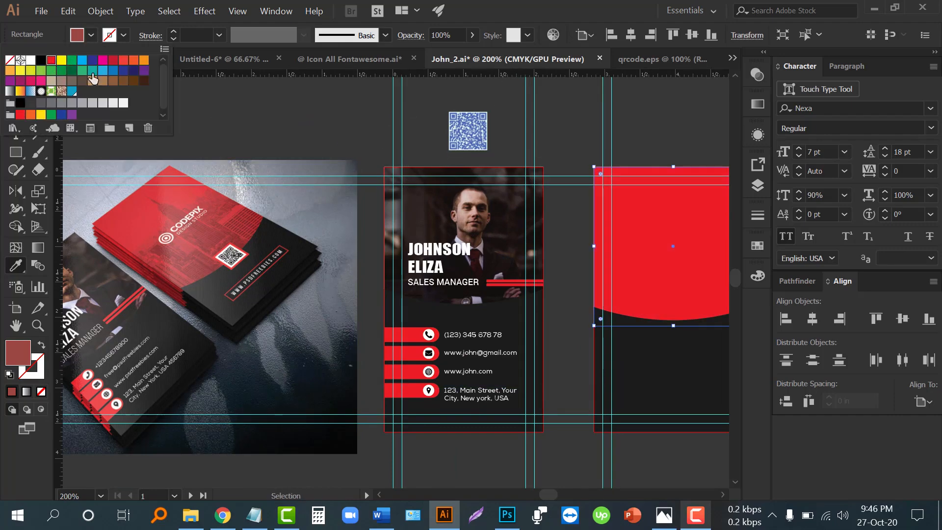
{"action": "left_click", "coordinate": [53, 63]}
{"action": "left_click", "coordinate": [458, 36]}
{"action": "scroll", "coordinate": [457, 35], "scroll_direction": "down", "scroll_amount": 11}
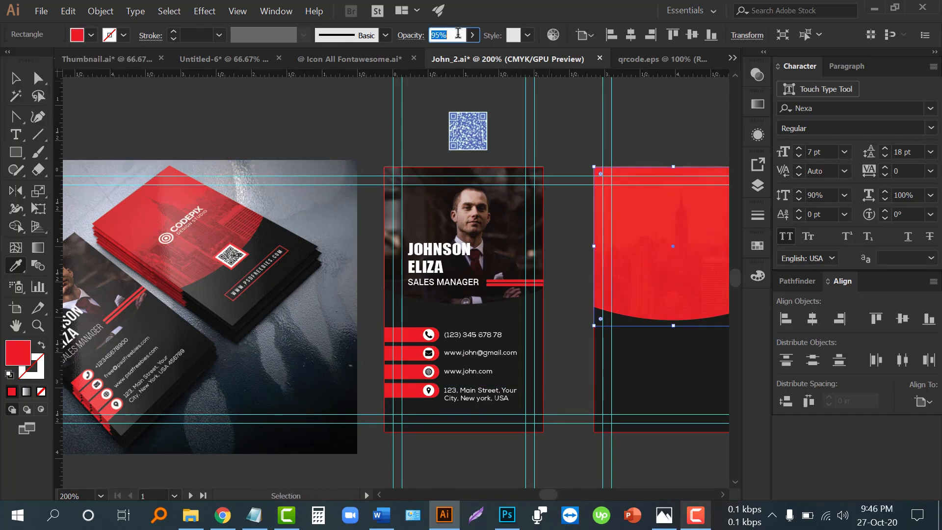
{"action": "left_click", "coordinate": [15, 78]}
{"action": "left_click", "coordinate": [569, 152]}
Step: Move the QR code onto the back card over the curve's lowest point and bring it to the front
{"action": "left_click_drag", "start_coordinate": [519, 171], "coordinate": [383, 157]}
{"action": "left_click_drag", "start_coordinate": [672, 332], "coordinate": [705, 320]}
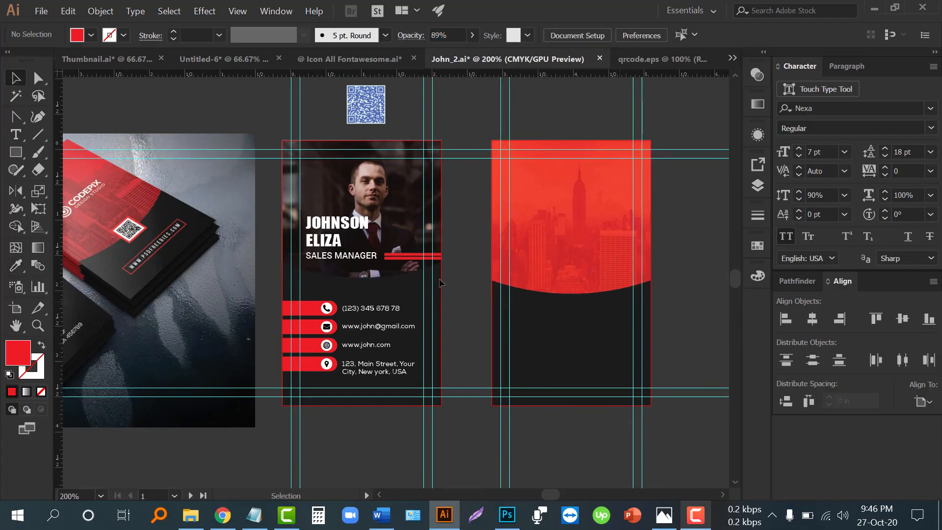
{"action": "left_click_drag", "start_coordinate": [359, 107], "coordinate": [569, 291]}
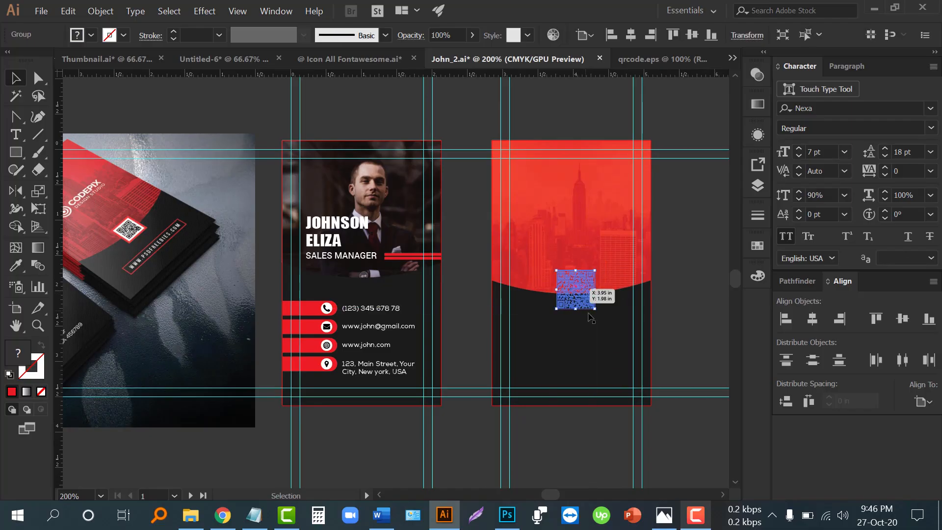
{"action": "right_click", "coordinate": [587, 301]}
{"action": "left_click", "coordinate": [755, 237]}
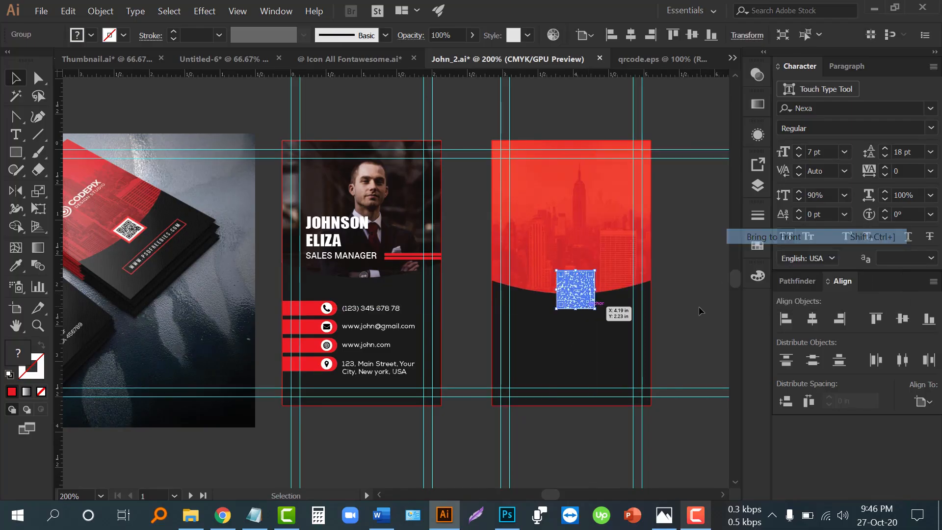
Step: Make the back card the active artboard and center the QR code horizontally on it
{"action": "scroll", "coordinate": [674, 325], "scroll_direction": "up", "scroll_amount": 1}
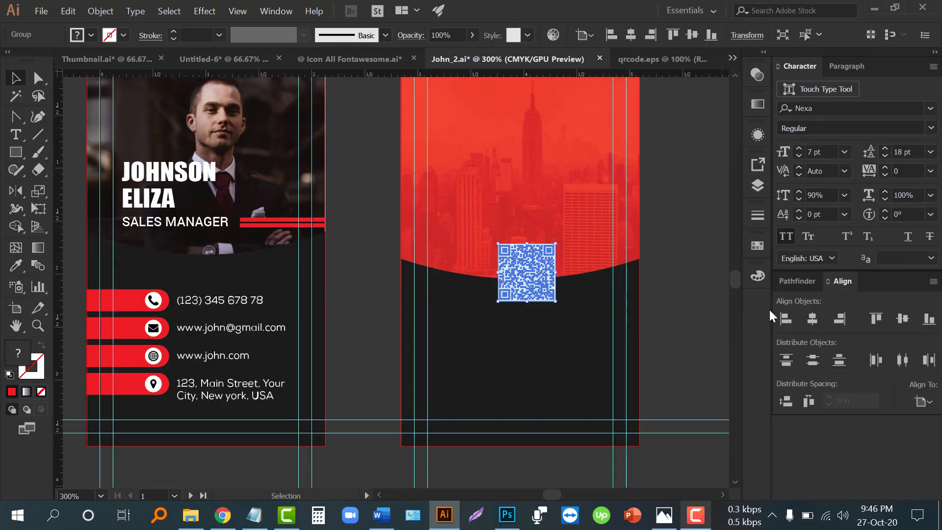
{"action": "left_click", "coordinate": [810, 319]}
{"action": "key", "text": "ctrl+z"}
{"action": "left_click", "coordinate": [191, 496]}
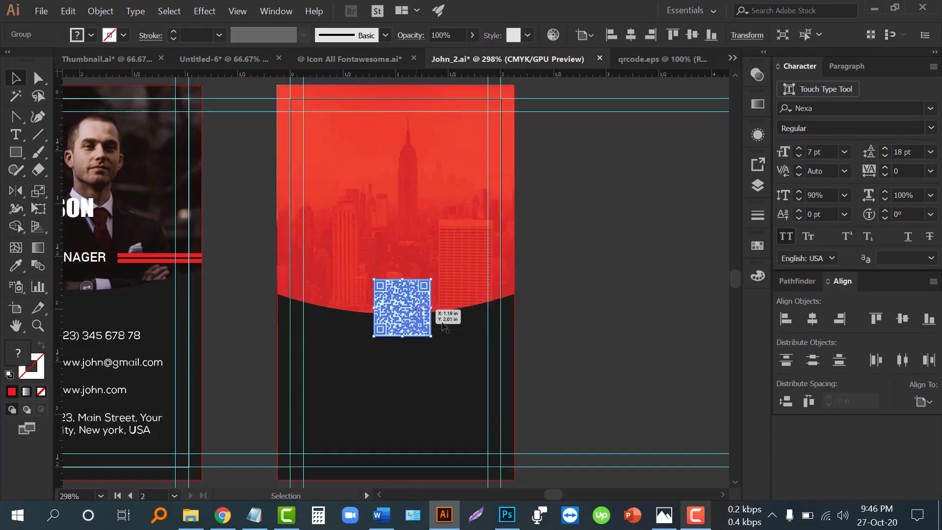
{"action": "left_click", "coordinate": [640, 293]}
Step: Draw a square outline around the QR code with no fill and a 2 pt red stroke
{"action": "scroll", "coordinate": [643, 294], "scroll_direction": "down", "scroll_amount": 1}
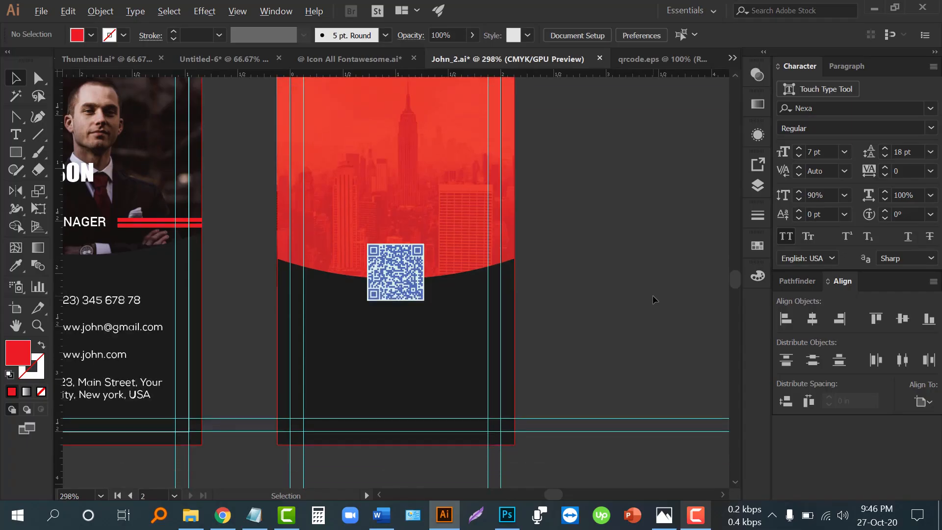
{"action": "scroll", "coordinate": [652, 297], "scroll_direction": "down", "scroll_amount": 2}
{"action": "scroll", "coordinate": [521, 282], "scroll_direction": "up", "scroll_amount": 3}
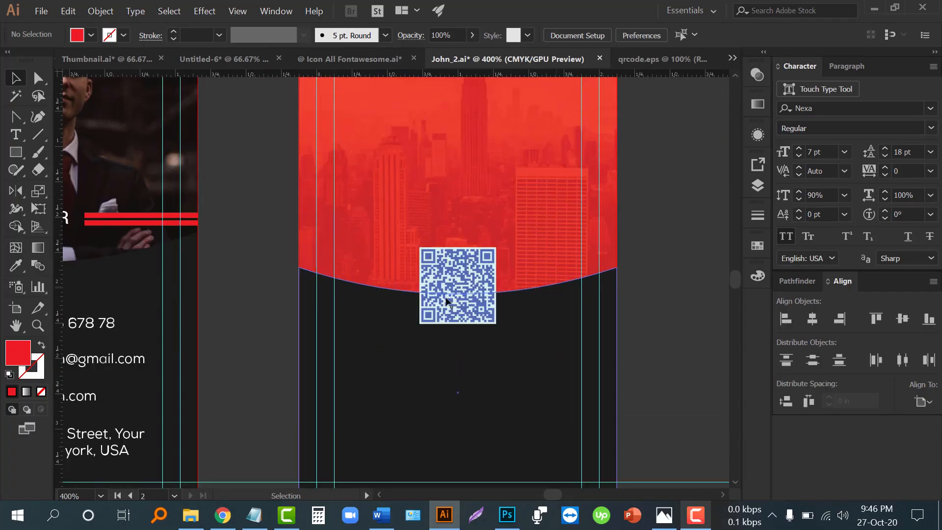
{"action": "scroll", "coordinate": [450, 281], "scroll_direction": "up", "scroll_amount": 1}
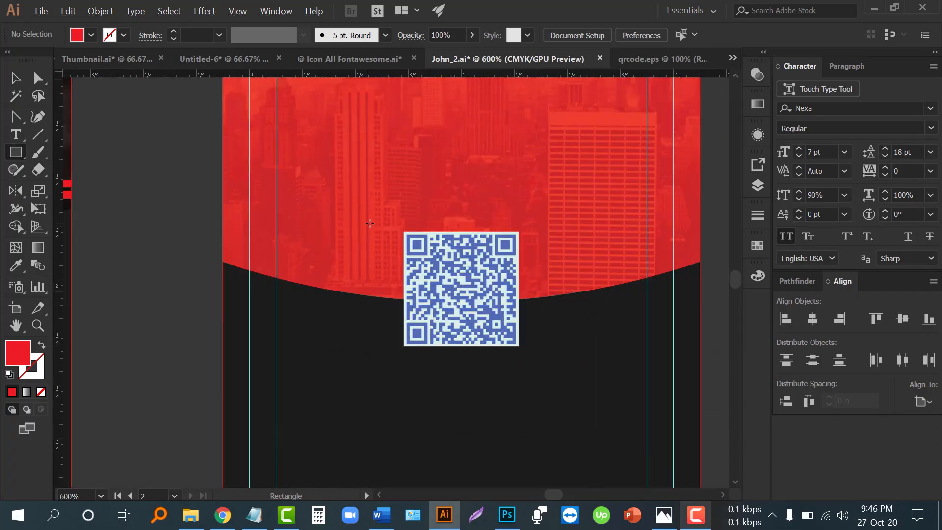
{"action": "left_click_drag", "start_coordinate": [404, 230], "coordinate": [519, 345]}
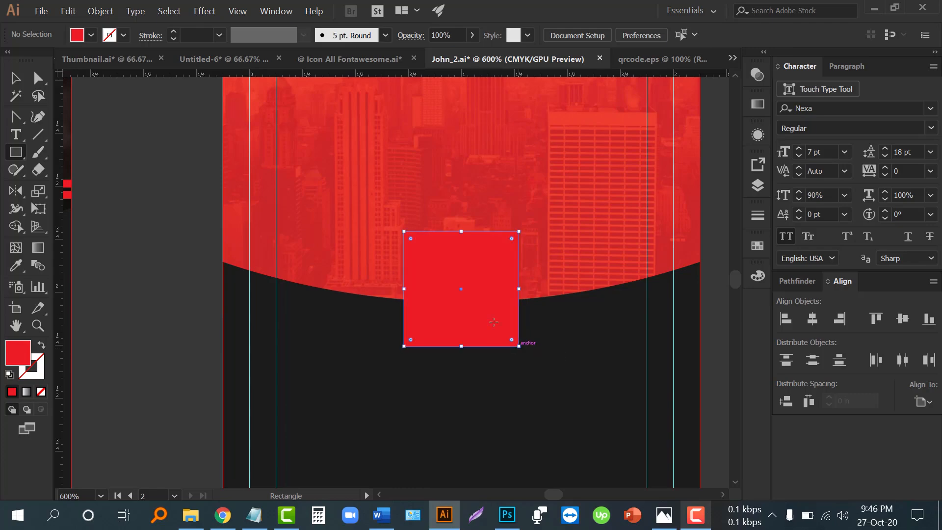
{"action": "left_click", "coordinate": [41, 345]}
{"action": "left_click", "coordinate": [173, 31]}
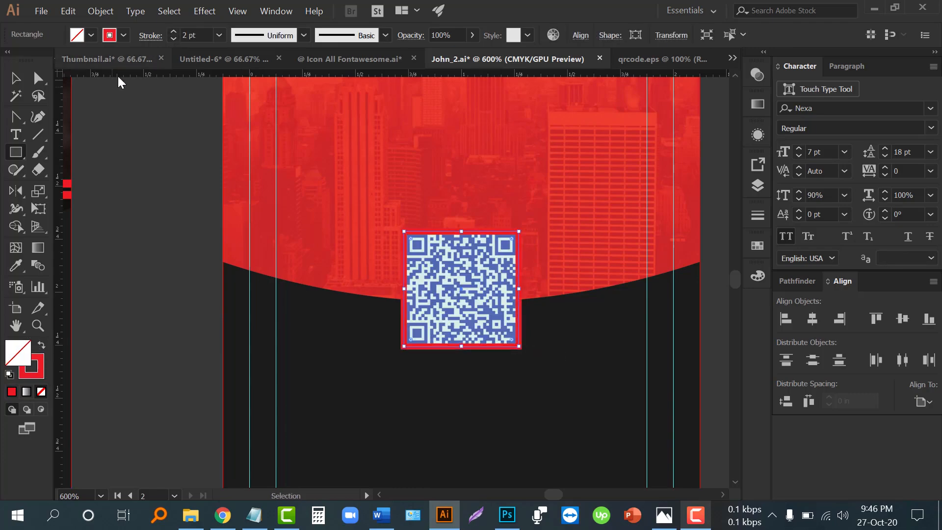
{"action": "left_click", "coordinate": [14, 83]}
{"action": "left_click", "coordinate": [188, 194]}
Step: Compare the QR code area with the reference, and draw a narrow horizontal rectangle below the QR code on the back card
{"action": "scroll", "coordinate": [172, 195], "scroll_direction": "down", "scroll_amount": 3}
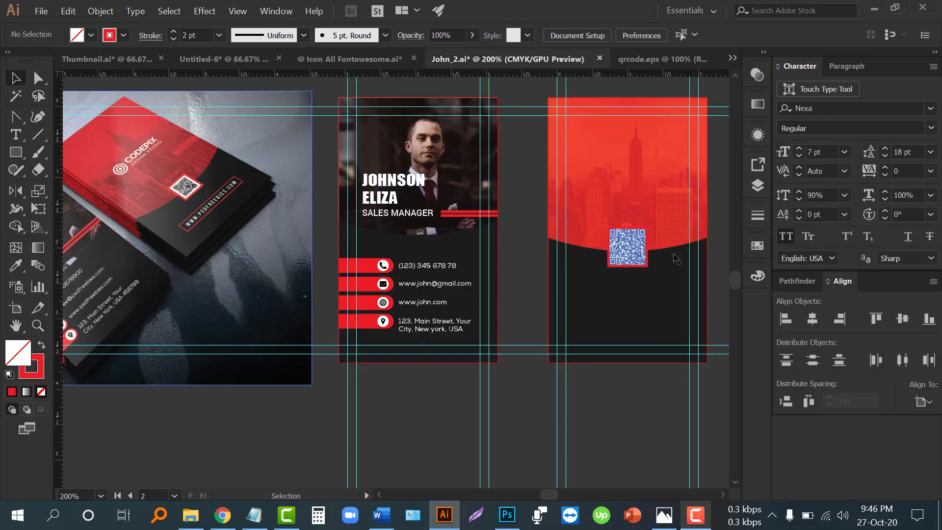
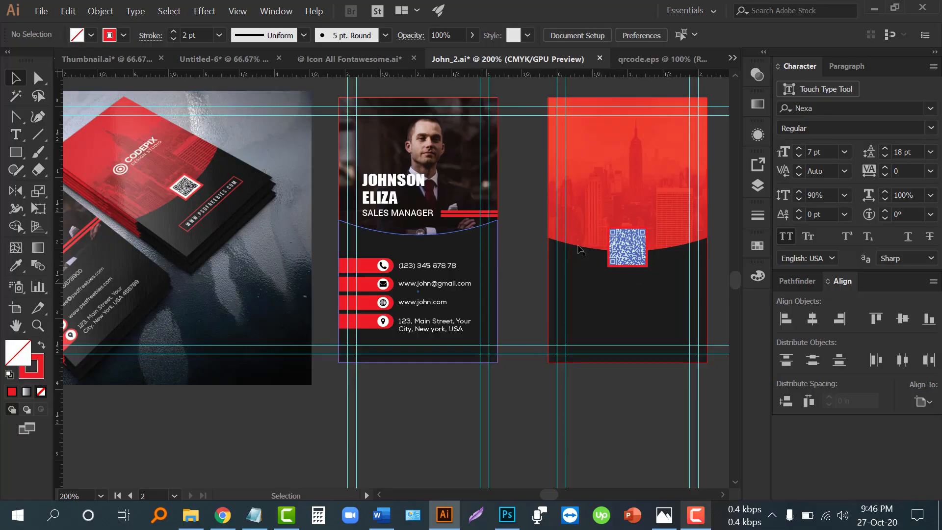
{"action": "left_click", "coordinate": [640, 244]}
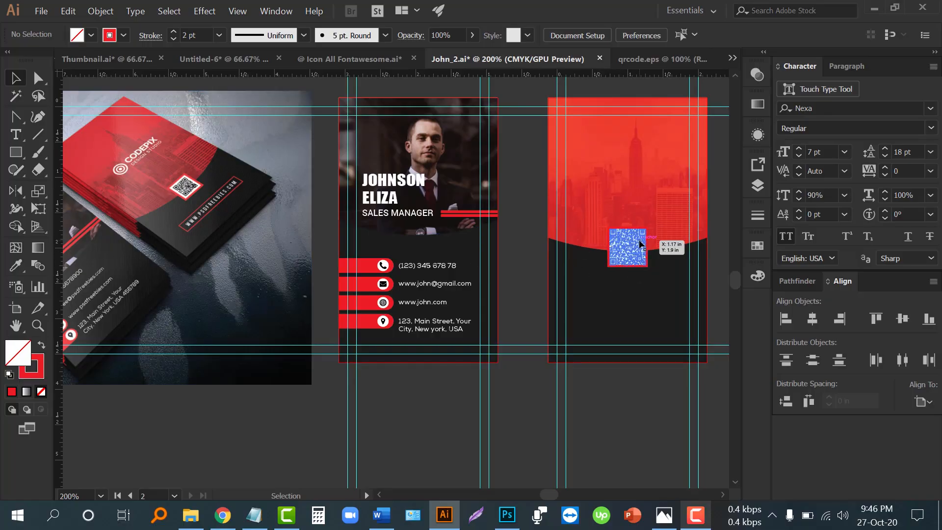
{"action": "left_click", "coordinate": [522, 301]}
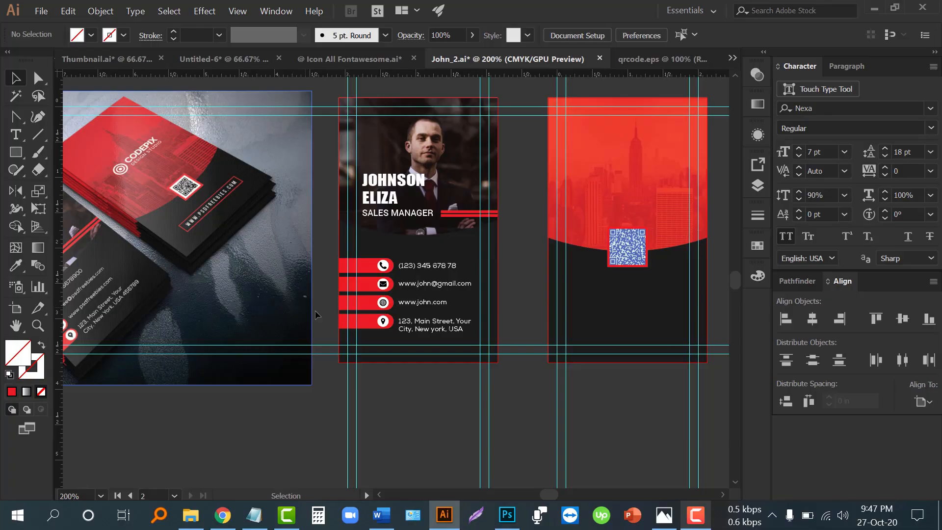
{"action": "scroll", "coordinate": [574, 204], "scroll_direction": "up", "scroll_amount": 2}
{"action": "scroll", "coordinate": [651, 304], "scroll_direction": "down", "scroll_amount": 2}
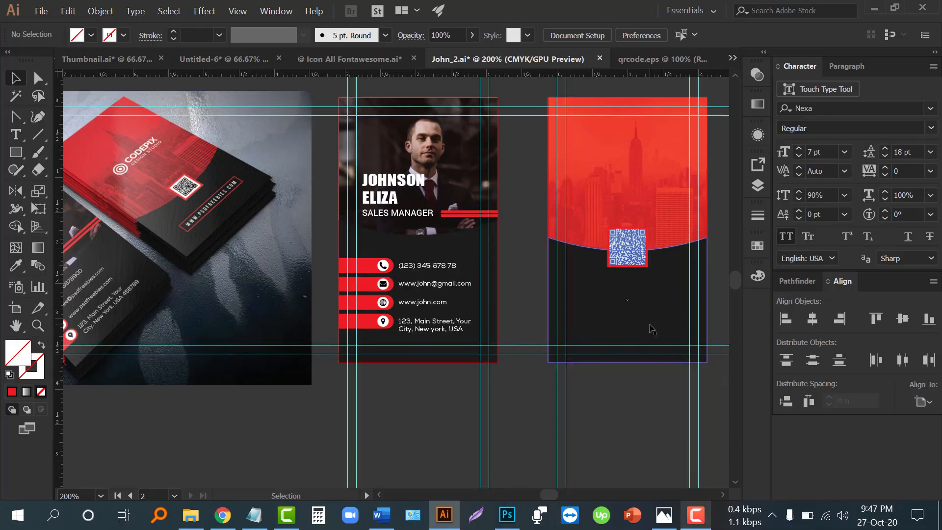
{"action": "scroll", "coordinate": [689, 342], "scroll_direction": "up", "scroll_amount": 1}
{"action": "key", "text": "m"}
{"action": "left_click_drag", "start_coordinate": [465, 247], "coordinate": [669, 282]}
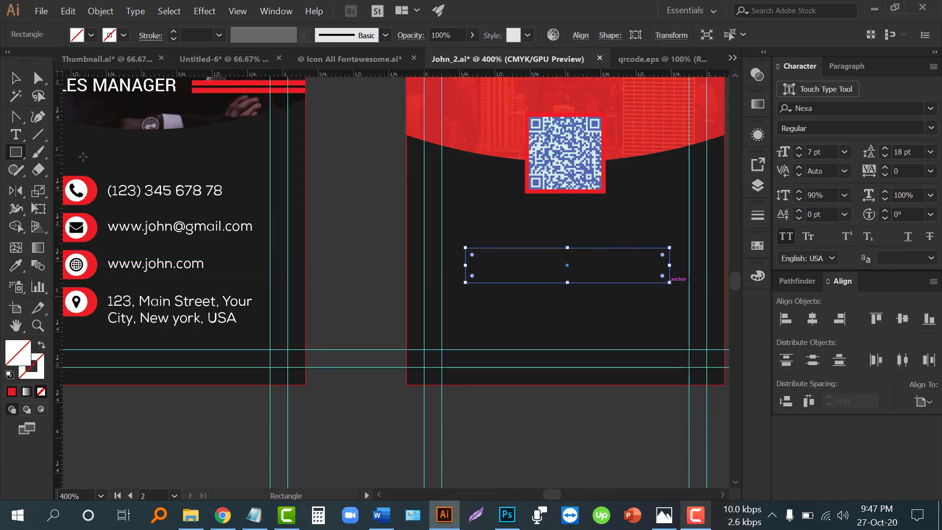
Step: Apply the QR frame's red stroke to the rectangle below it at 1 pt and center the rectangle horizontally on the back card
{"action": "left_click", "coordinate": [16, 266]}
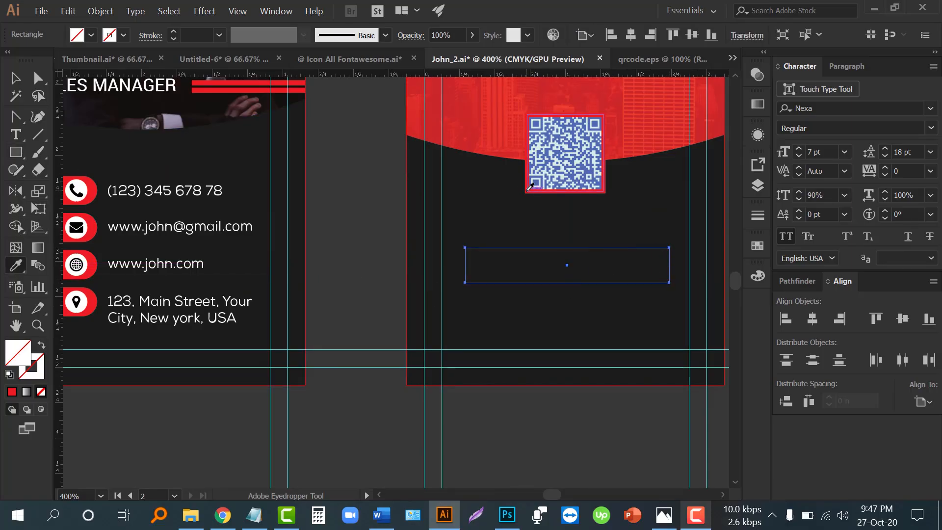
{"action": "left_click", "coordinate": [529, 187]}
{"action": "key", "text": "v"}
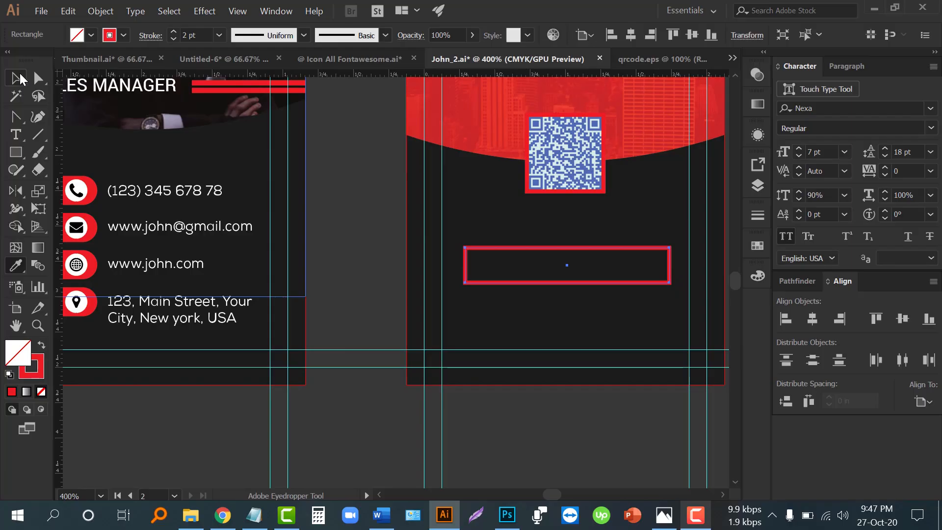
{"action": "left_click", "coordinate": [174, 39]}
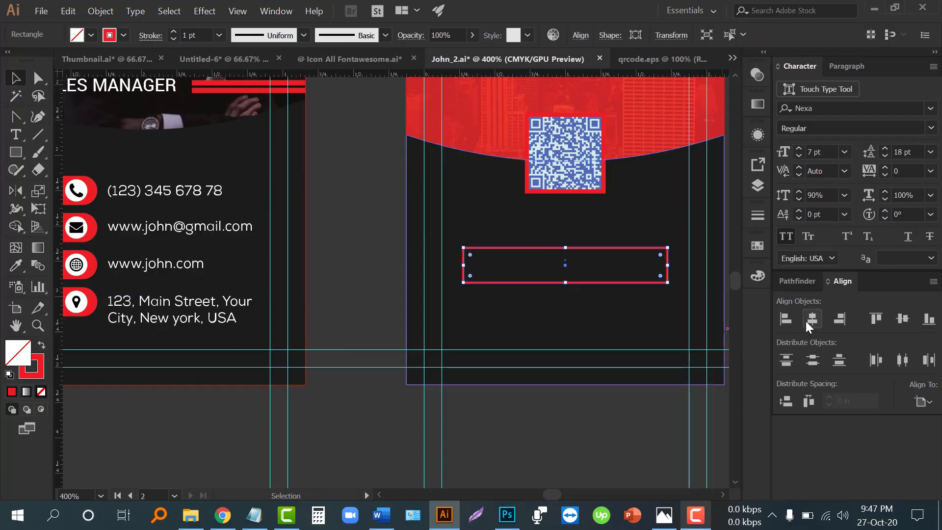
{"action": "left_click", "coordinate": [610, 404]}
Step: Copy the website text from the front card's contact list into the red outlined rectangle on the back card
{"action": "scroll", "coordinate": [278, 341], "scroll_direction": "down", "scroll_amount": 1}
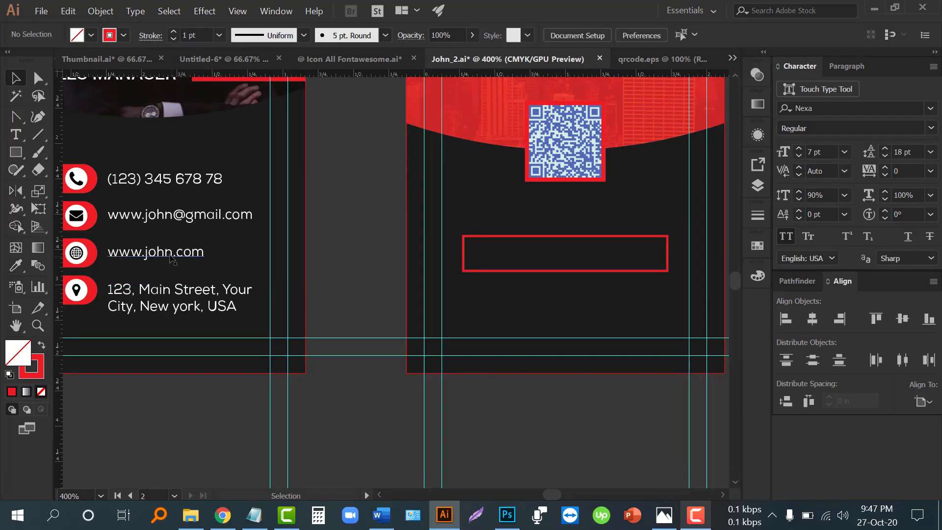
{"action": "left_click_drag", "start_coordinate": [166, 222], "coordinate": [584, 253]}
{"action": "key", "text": "ctrl+z"}
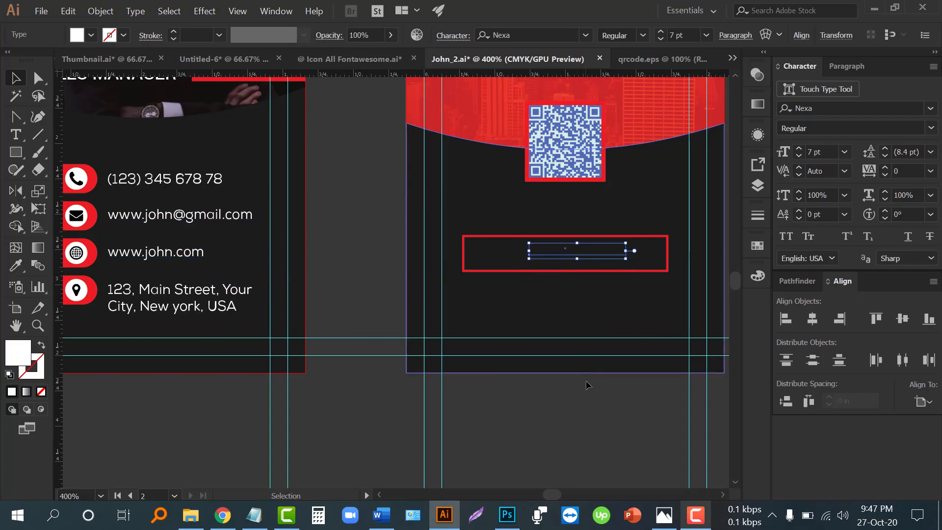
{"action": "left_click", "coordinate": [590, 398]}
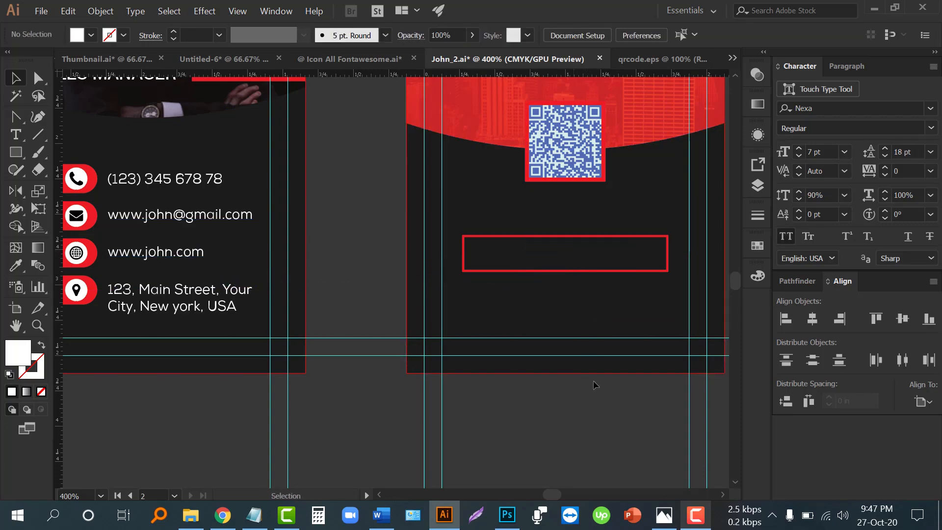
Step: Find the hidden website text in outline view, bring it to the front, and return to preview
{"action": "left_click_drag", "start_coordinate": [648, 300], "coordinate": [592, 333]}
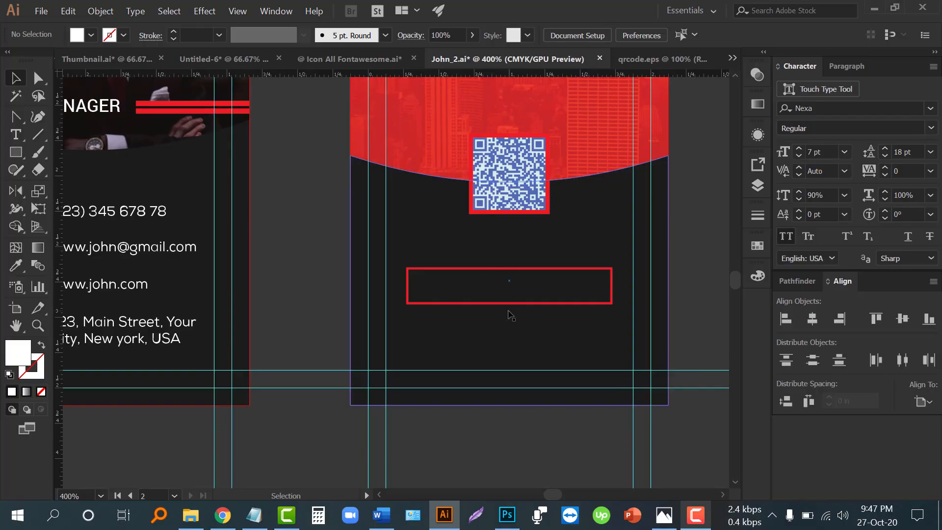
{"action": "key", "text": "ctrl+y"}
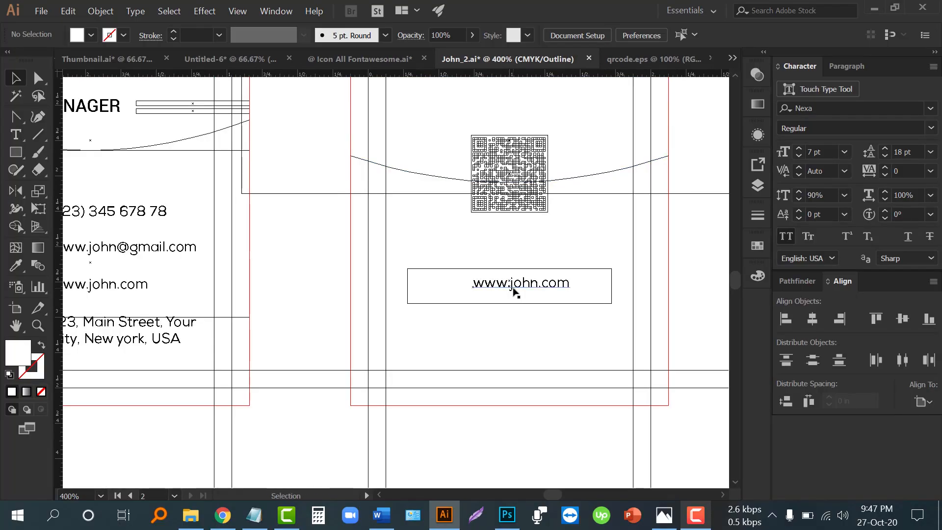
{"action": "left_click", "coordinate": [515, 293]}
{"action": "right_click", "coordinate": [497, 285]}
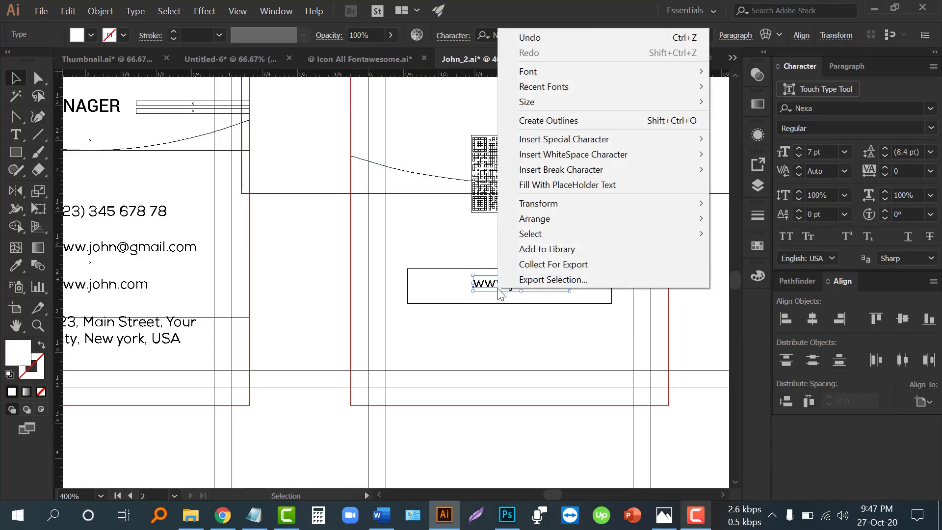
{"action": "mouse_move", "coordinate": [562, 225]}
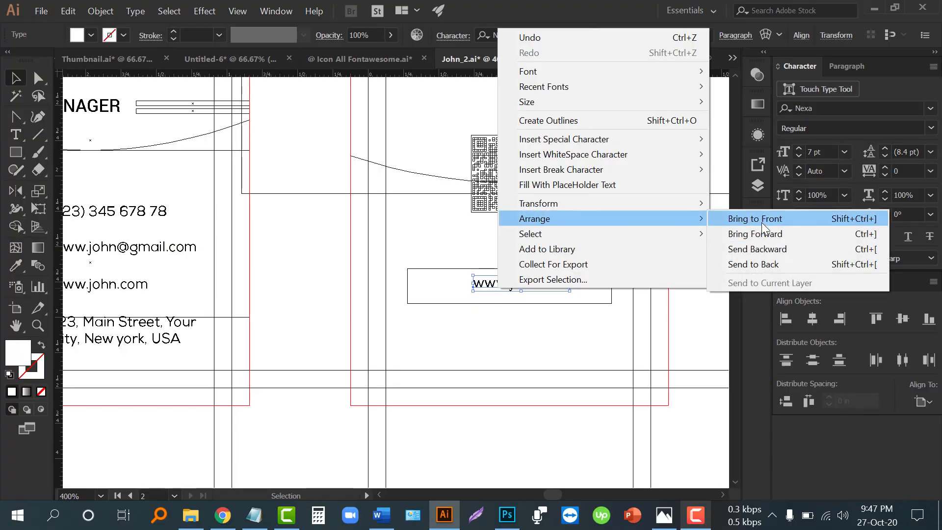
{"action": "left_click", "coordinate": [752, 218]}
{"action": "key", "text": "ctrl+y"}
Step: Center the website text horizontally and vertically with the red outlined rectangle
{"action": "scroll", "coordinate": [513, 429], "scroll_direction": "down", "scroll_amount": 1}
{"action": "left_click", "coordinate": [514, 429]}
{"action": "scroll", "coordinate": [500, 380], "scroll_direction": "up", "scroll_amount": 1}
{"action": "left_click_drag", "start_coordinate": [540, 201], "coordinate": [534, 206]}
{"action": "left_click", "coordinate": [561, 231], "text": "shift"}
{"action": "left_click", "coordinate": [577, 230]}
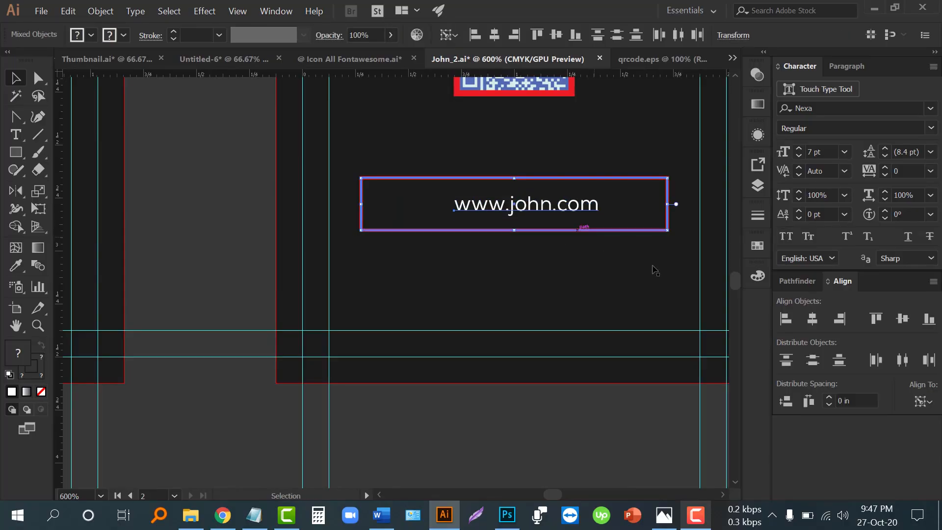
{"action": "left_click", "coordinate": [812, 319]}
{"action": "left_click", "coordinate": [902, 319]}
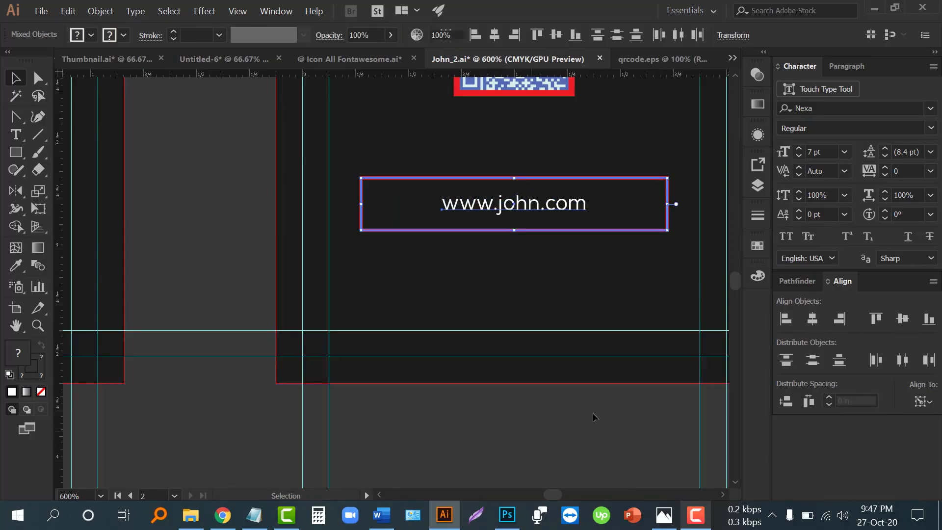
{"action": "left_click", "coordinate": [624, 407]}
Step: Compare both cards with the reference mockup, checking what is still missing on the back
{"action": "scroll", "coordinate": [624, 407], "scroll_direction": "down", "scroll_amount": 2}
{"action": "scroll", "coordinate": [624, 407], "scroll_direction": "down", "scroll_amount": 1}
{"action": "key", "text": "space"}
{"action": "left_click_drag", "start_coordinate": [318, 354], "coordinate": [577, 360]}
{"action": "scroll", "coordinate": [375, 322], "scroll_direction": "up", "scroll_amount": 3}
{"action": "scroll", "coordinate": [353, 311], "scroll_direction": "down", "scroll_amount": 1}
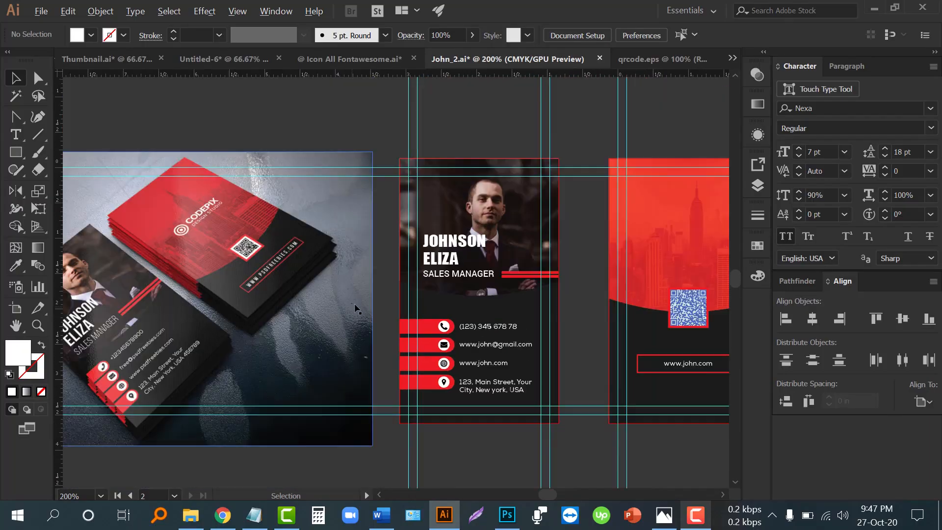
{"action": "key", "text": "space"}
{"action": "left_click_drag", "start_coordinate": [357, 308], "coordinate": [360, 289]}
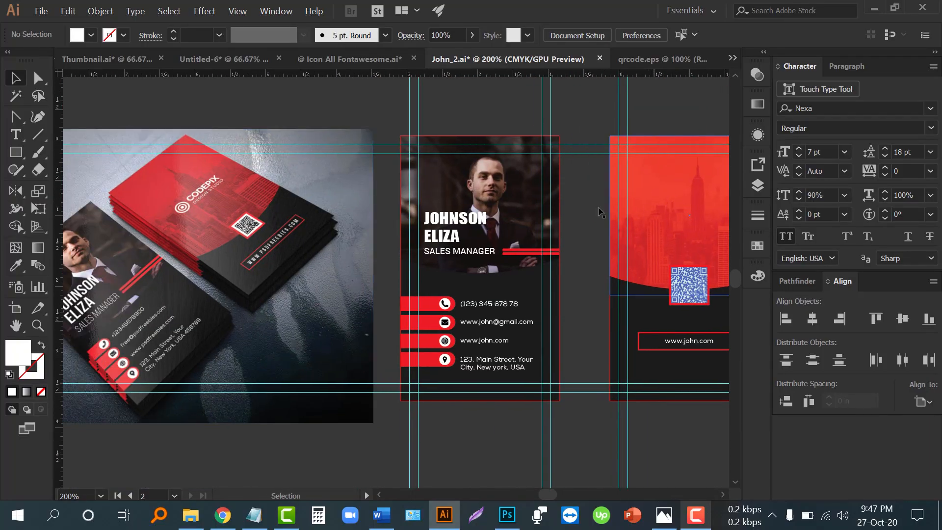
Step: Draw a small circle above the reference image with no fill and a 3 pt white stroke
{"action": "scroll", "coordinate": [240, 214], "scroll_direction": "up", "scroll_amount": 1}
{"action": "key", "text": "space"}
{"action": "left_click_drag", "start_coordinate": [249, 139], "coordinate": [364, 178]}
{"action": "scroll", "coordinate": [322, 191], "scroll_direction": "up", "scroll_amount": 1}
{"action": "key", "text": "space"}
{"action": "left_click_drag", "start_coordinate": [25, 153], "coordinate": [88, 188]}
{"action": "left_click_drag", "start_coordinate": [289, 159], "coordinate": [307, 177]}
{"action": "key", "text": "v"}
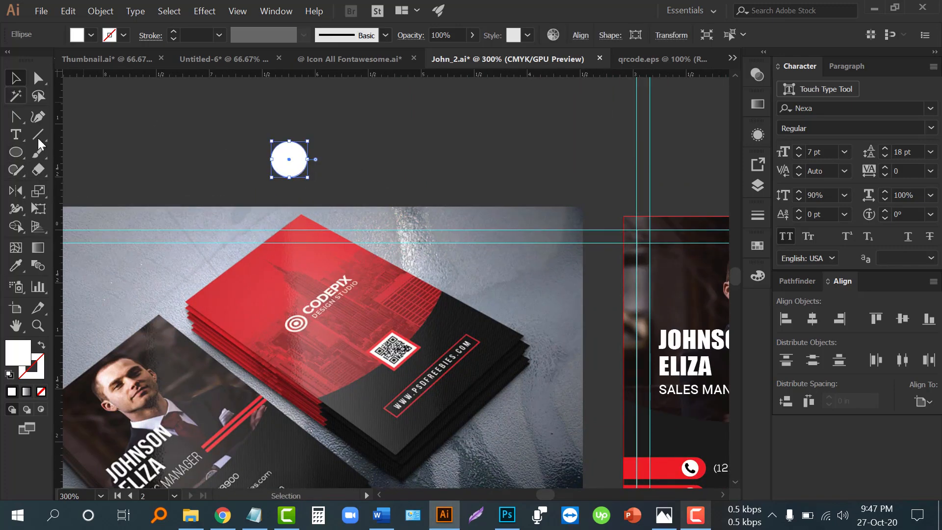
{"action": "left_click", "coordinate": [42, 345]}
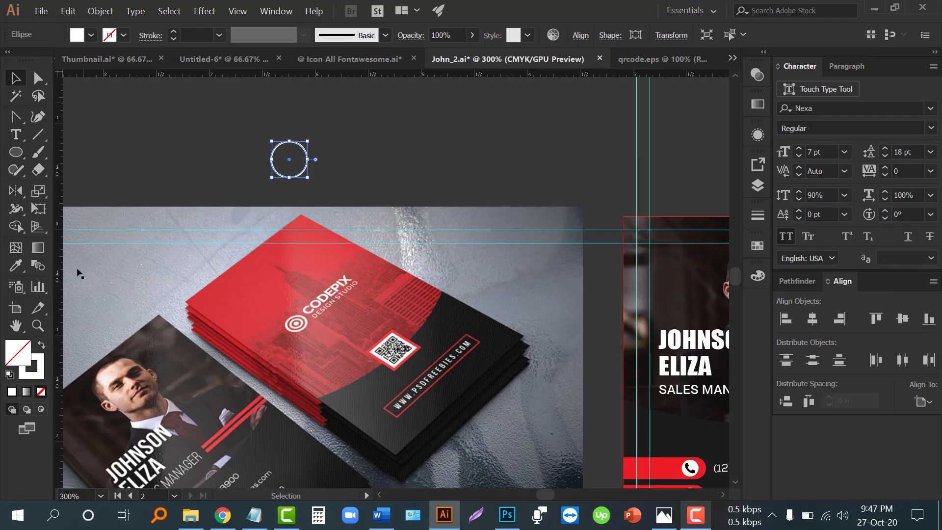
{"action": "left_click", "coordinate": [174, 30]}
{"action": "left_click", "coordinate": [174, 31]}
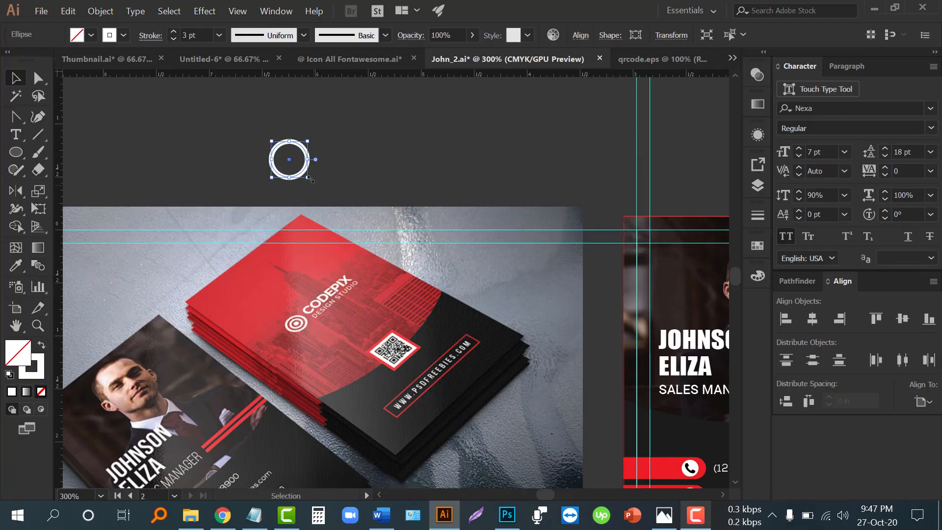
Step: Add a smaller concentric copy of the white ring inside the outer one
{"action": "left_click_drag", "start_coordinate": [311, 180], "coordinate": [320, 187]}
{"action": "left_click", "coordinate": [277, 147], "text": "shift"}
{"action": "mouse_move", "coordinate": [315, 186]}
{"action": "left_mouse_down"}
{"action": "mouse_move", "coordinate": [307, 177]}
{"action": "mouse_move", "coordinate": [314, 183]}
{"action": "left_mouse_up"}
{"action": "left_click", "coordinate": [344, 168]}
{"action": "scroll", "coordinate": [282, 161], "scroll_direction": "up", "scroll_amount": 2}
Step: Add a smaller concentric circle inside the inner ring and give it a solid white fill with no stroke
{"action": "left_click", "coordinate": [300, 182]}
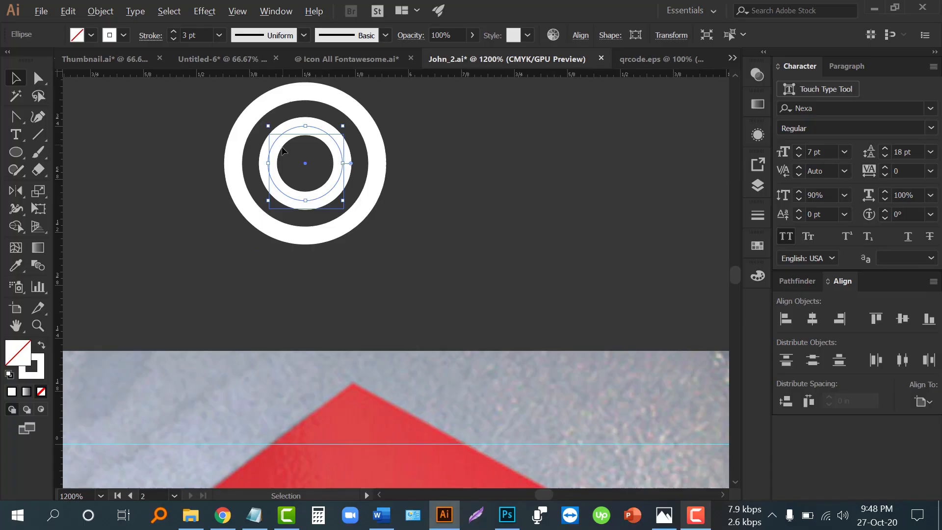
{"action": "scroll", "coordinate": [284, 149], "scroll_direction": "up", "scroll_amount": 2}
{"action": "left_click_drag", "start_coordinate": [345, 201], "coordinate": [330, 188]}
{"action": "left_click", "coordinate": [41, 347]}
{"action": "left_click", "coordinate": [357, 253]}
{"action": "scroll", "coordinate": [275, 159], "scroll_direction": "down", "scroll_amount": 3}
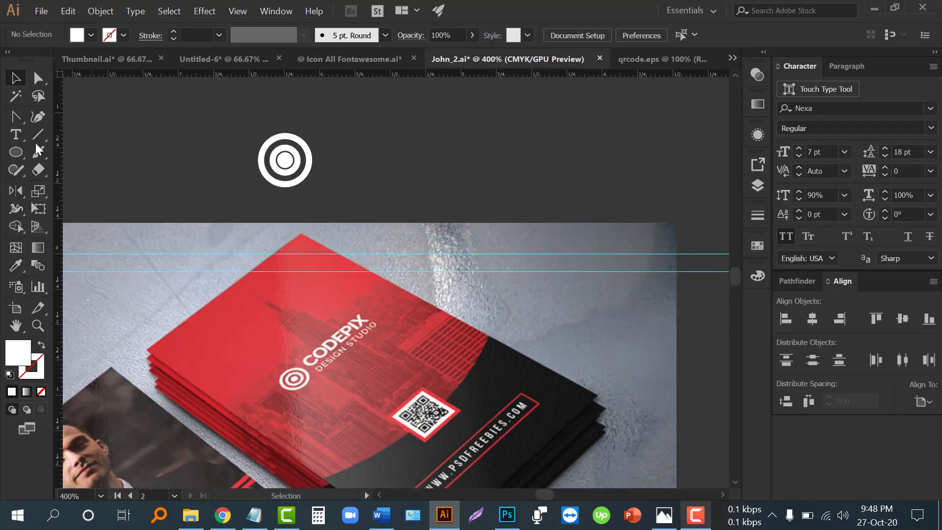
Step: Add the text "CODEPIX" beside the ring symbol
{"action": "left_click", "coordinate": [15, 134]}
{"action": "left_click", "coordinate": [334, 153]}
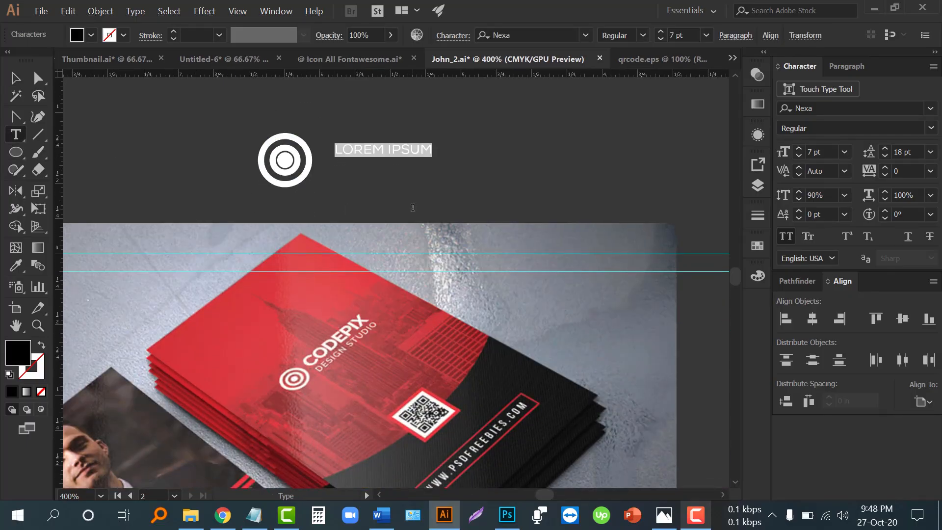
{"action": "type", "text": "CODEPIX"}
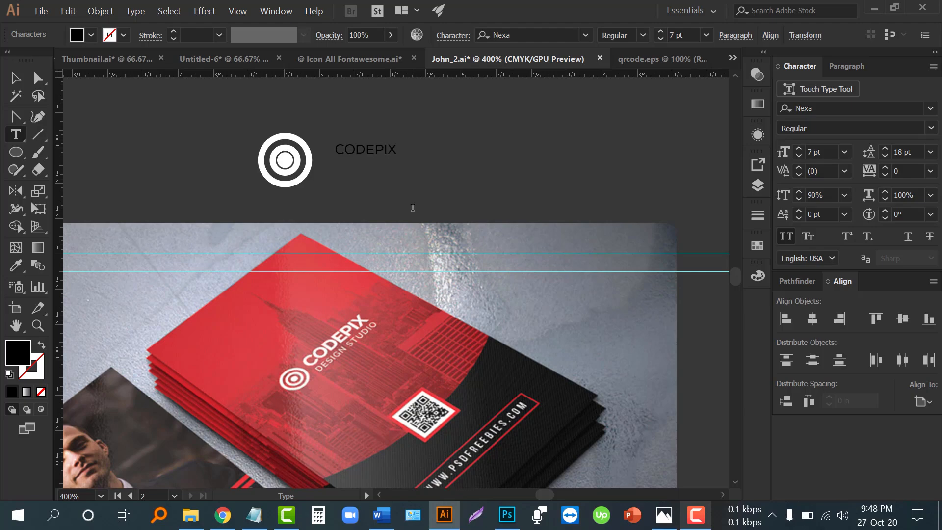
{"action": "scroll", "coordinate": [413, 207], "scroll_direction": "up", "scroll_amount": 1}
{"action": "left_click", "coordinate": [20, 79]}
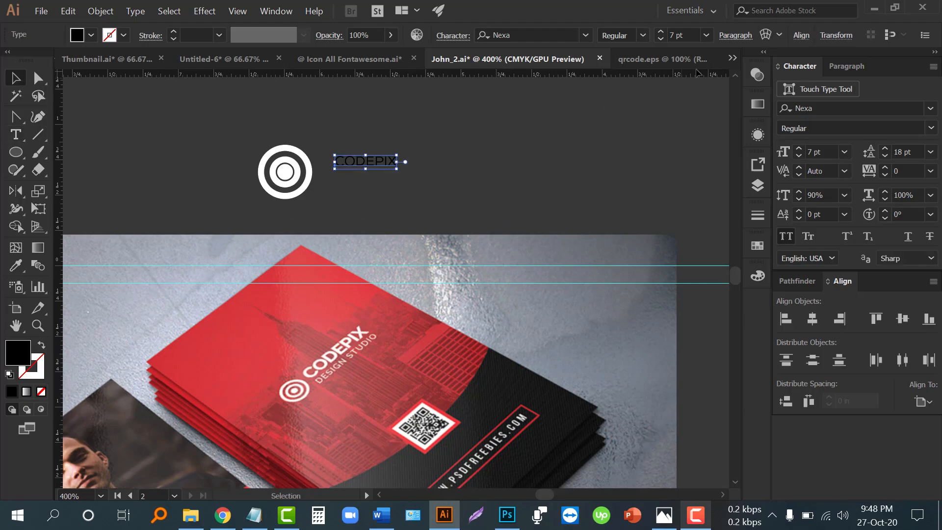
Step: Set "CODEPIX" in Nexa Black, enlarge it to about 15.63 pt beside the symbol, and set its vertical scale to 100%
{"action": "left_click", "coordinate": [641, 35]}
{"action": "left_click", "coordinate": [632, 116]}
{"action": "mouse_move", "coordinate": [403, 172]}
{"action": "left_mouse_down"}
{"action": "mouse_move", "coordinate": [483, 189]}
{"action": "mouse_move", "coordinate": [385, 177]}
{"action": "left_mouse_up"}
{"action": "left_click", "coordinate": [843, 195]}
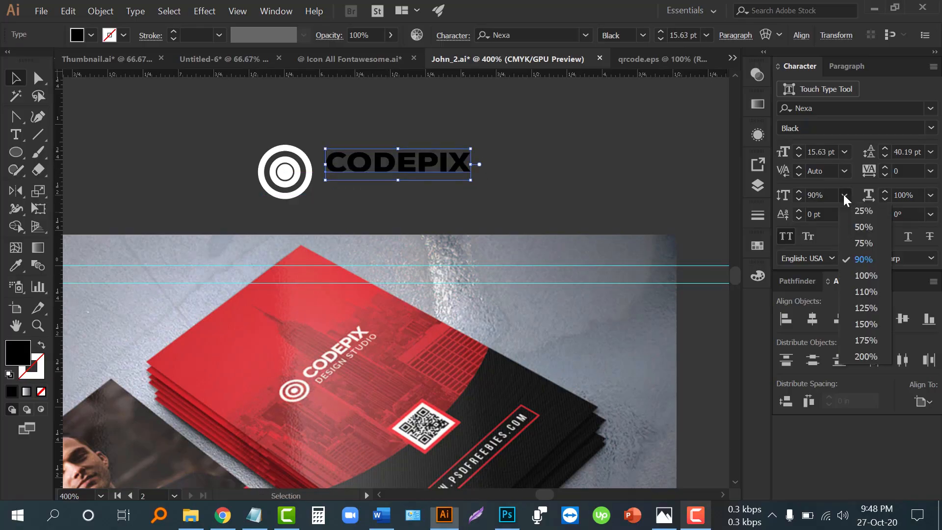
{"action": "left_click", "coordinate": [866, 276]}
{"action": "left_click", "coordinate": [460, 187]}
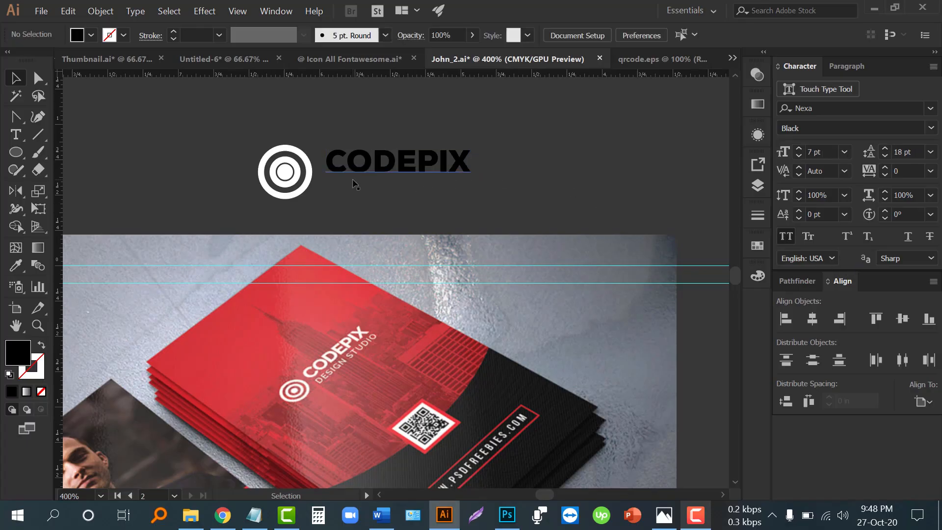
Step: Add the text "DESIGN STUDIO" directly below "CODEPIX"
{"action": "left_click", "coordinate": [20, 135]}
{"action": "left_click", "coordinate": [332, 191]}
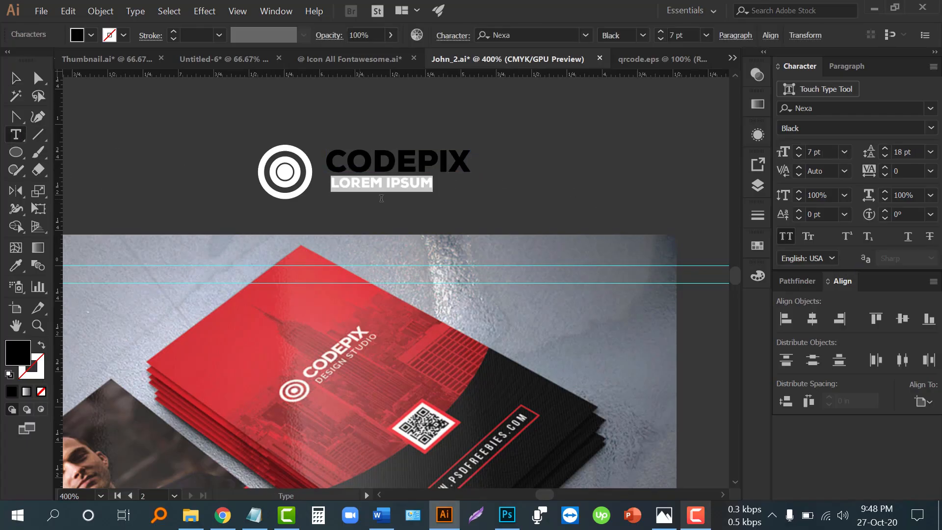
{"action": "type", "text": "DESIGN STUDIO"}
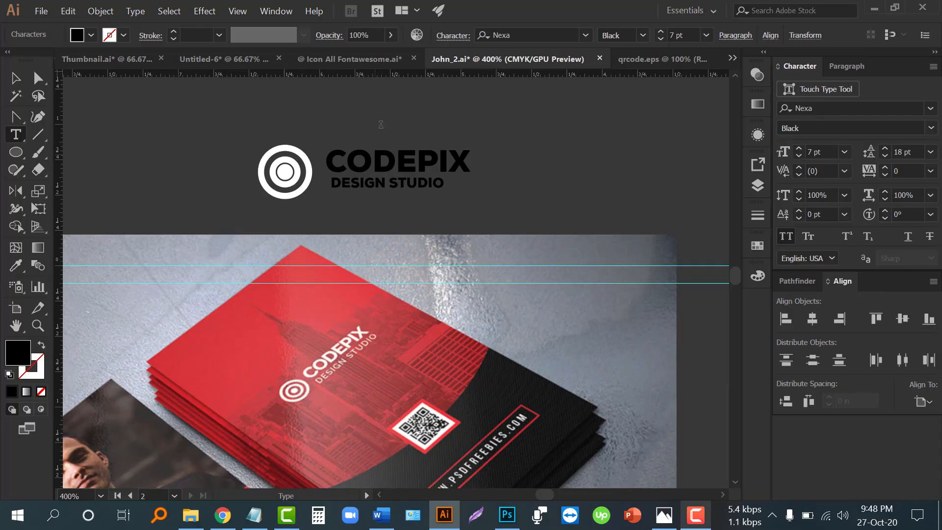
{"action": "left_click", "coordinate": [16, 77]}
Step: Give "DESIGN STUDIO" a lighter font weight and enlarge it to end flush with "CODEPIX"
{"action": "left_click", "coordinate": [643, 36]}
{"action": "left_click", "coordinate": [628, 51]}
{"action": "left_click_drag", "start_coordinate": [444, 192], "coordinate": [470, 193]}
{"action": "left_click", "coordinate": [364, 134]}
Step: Convert the logo's text to outlines and expand only the strokes of the artwork, leaving Fill off
{"action": "left_click_drag", "start_coordinate": [410, 197], "coordinate": [386, 208]}
{"action": "key", "text": "ctrl+shift+o"}
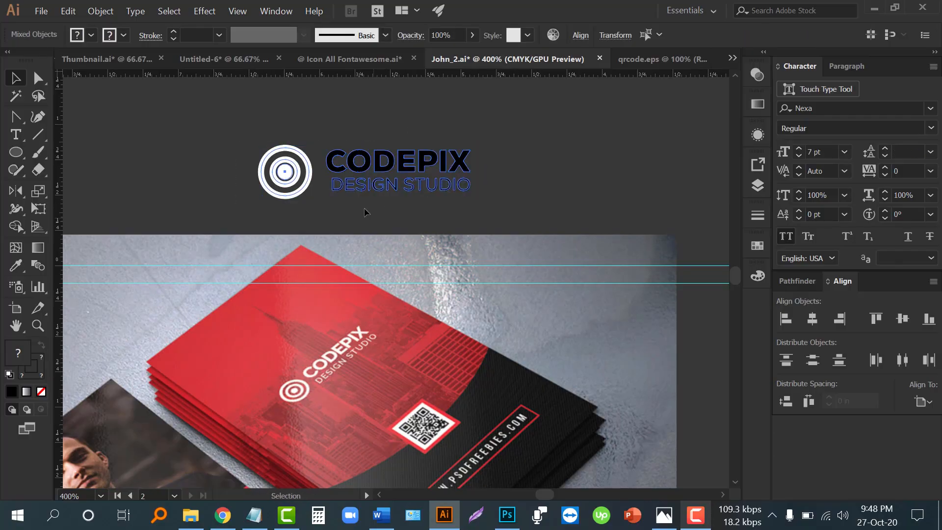
{"action": "left_click", "coordinate": [100, 11]}
{"action": "left_click", "coordinate": [152, 137]}
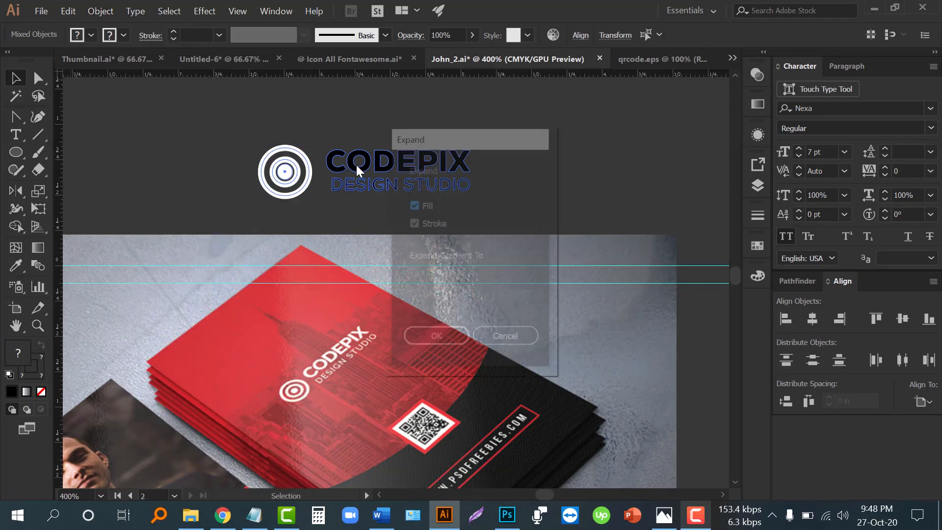
{"action": "left_click", "coordinate": [412, 204]}
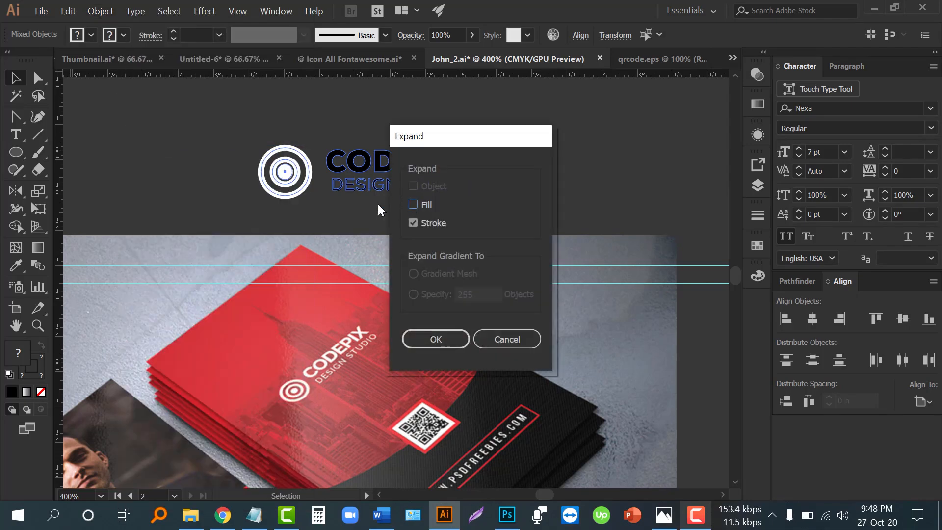
{"action": "left_click", "coordinate": [435, 338]}
Step: Fill all logo parts with white and group them into one object
{"action": "left_click", "coordinate": [91, 35]}
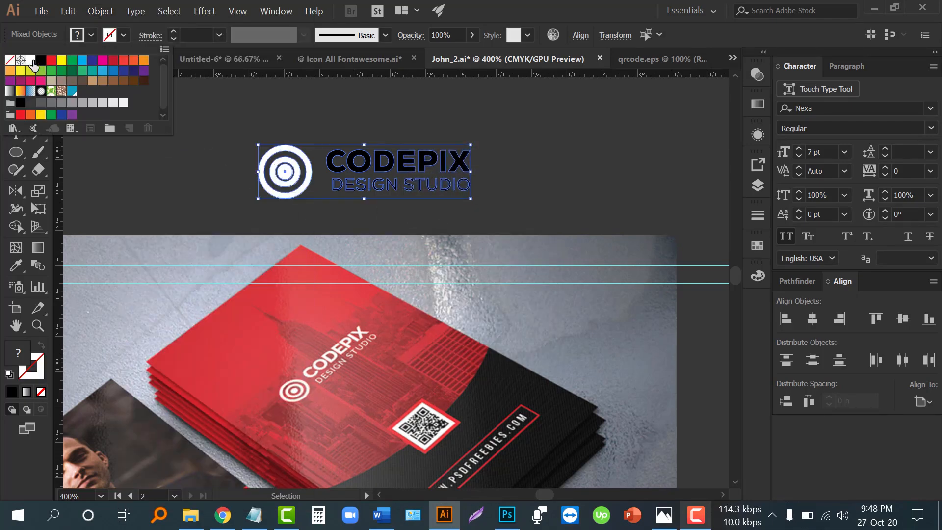
{"action": "left_click", "coordinate": [28, 63]}
{"action": "left_click", "coordinate": [217, 210]}
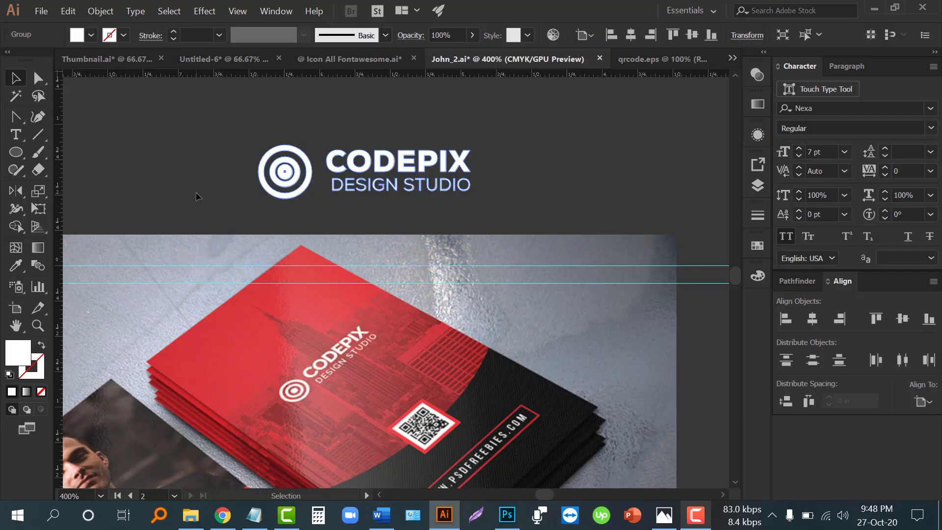
Step: Move the logo onto the red area of the back card above the QR code and center it horizontally on the card
{"action": "scroll", "coordinate": [196, 196], "scroll_direction": "down", "scroll_amount": 3}
{"action": "left_click", "coordinate": [283, 188]}
{"action": "left_click_drag", "start_coordinate": [283, 188], "coordinate": [621, 269]}
{"action": "scroll", "coordinate": [668, 291], "scroll_direction": "up", "scroll_amount": 2}
{"action": "left_click", "coordinate": [812, 319]}
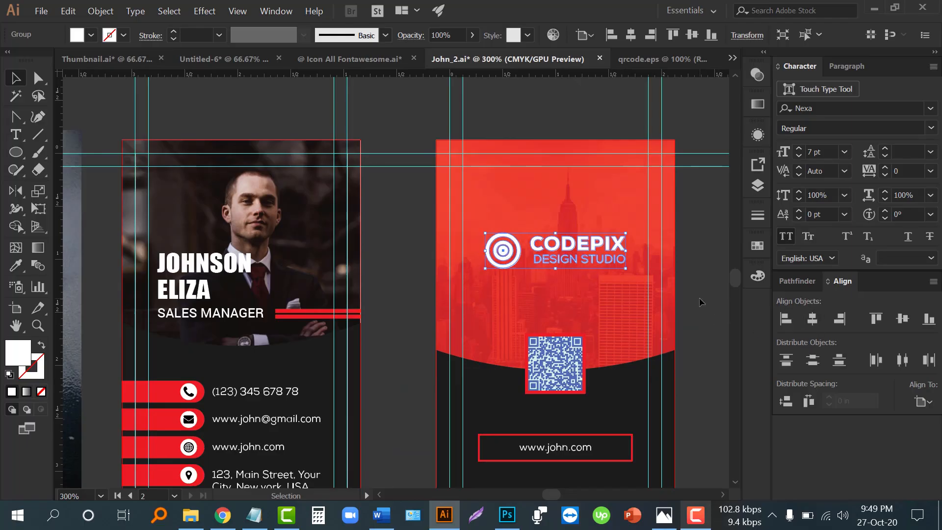
{"action": "left_click", "coordinate": [700, 302]}
Step: Examine the website text and its red box on the back card, comparing the layout with the reference mockup
{"action": "scroll", "coordinate": [701, 302], "scroll_direction": "down", "scroll_amount": 2}
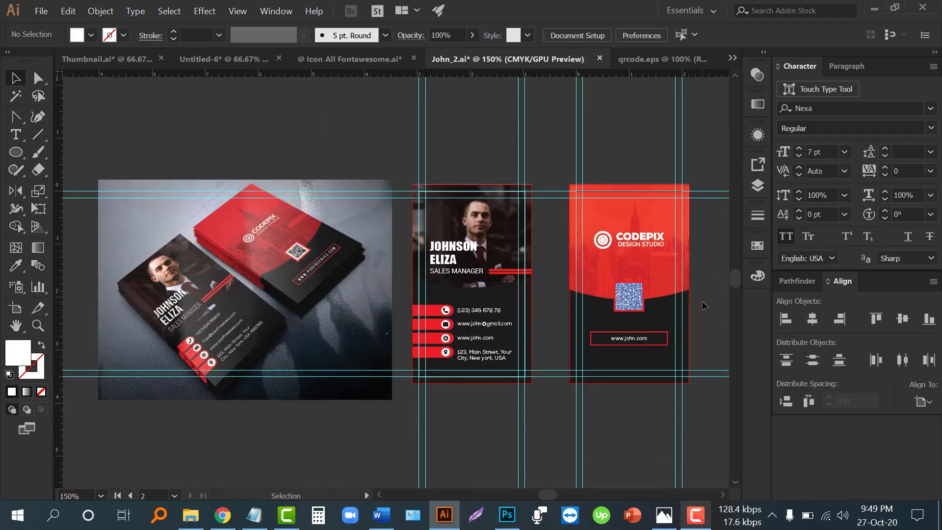
{"action": "scroll", "coordinate": [691, 351], "scroll_direction": "up", "scroll_amount": 4}
{"action": "left_click", "coordinate": [477, 292]}
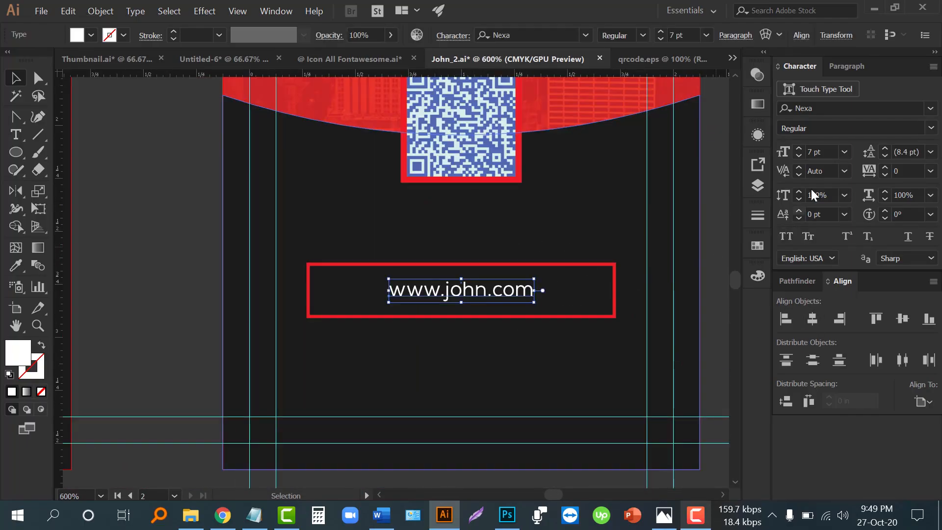
{"action": "scroll", "coordinate": [696, 260], "scroll_direction": "down", "scroll_amount": 1}
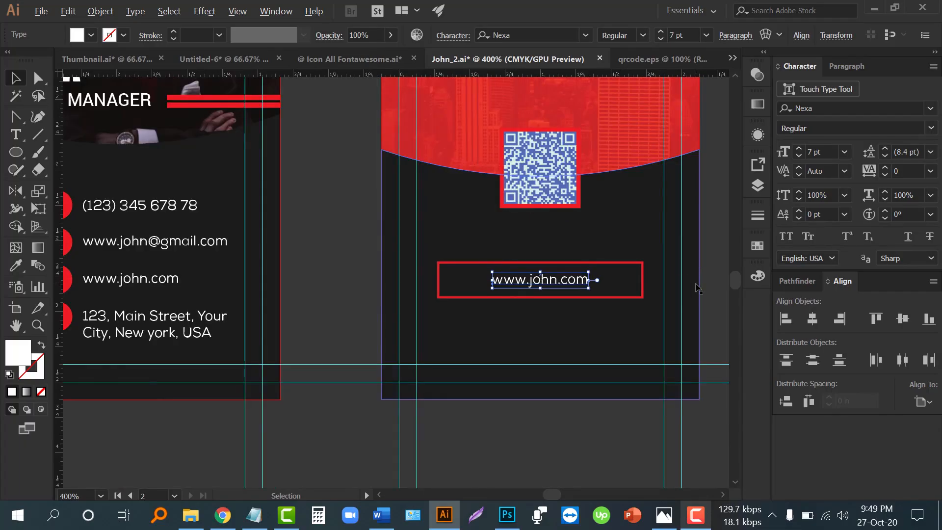
{"action": "scroll", "coordinate": [698, 289], "scroll_direction": "down", "scroll_amount": 1}
{"action": "left_click", "coordinate": [400, 308]}
{"action": "scroll", "coordinate": [493, 328], "scroll_direction": "down", "scroll_amount": 2}
{"action": "left_click_drag", "start_coordinate": [420, 299], "coordinate": [445, 300]}
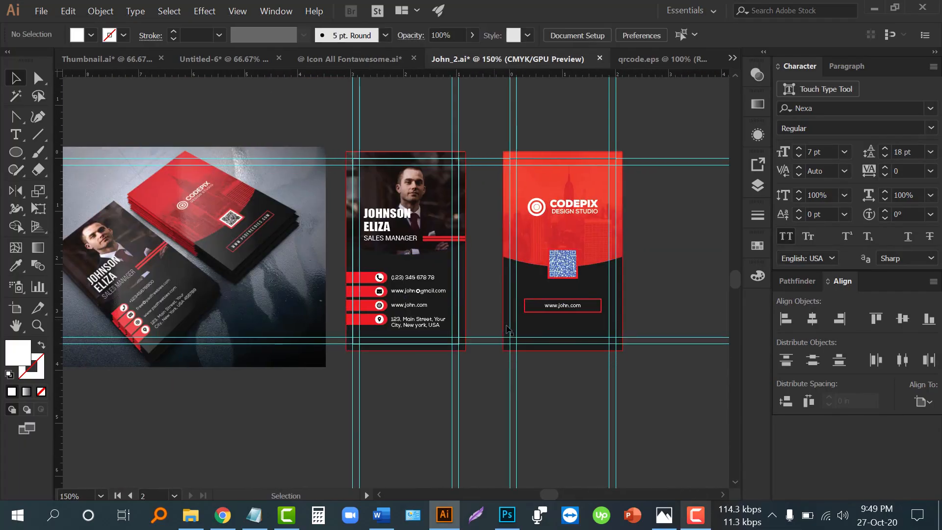
{"action": "scroll", "coordinate": [498, 327], "scroll_direction": "up", "scroll_amount": 2}
{"action": "left_click", "coordinate": [584, 291]}
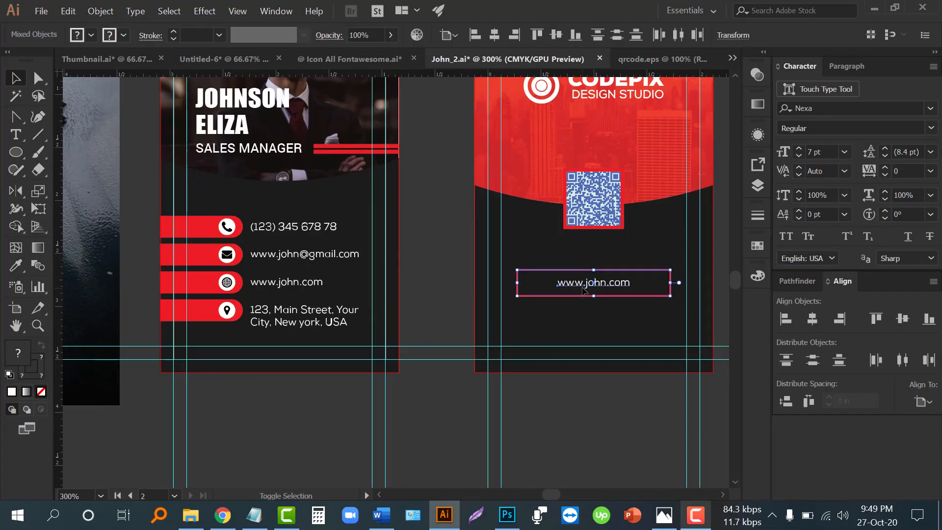
{"action": "left_click", "coordinate": [624, 403]}
{"action": "scroll", "coordinate": [625, 402], "scroll_direction": "down", "scroll_amount": 1}
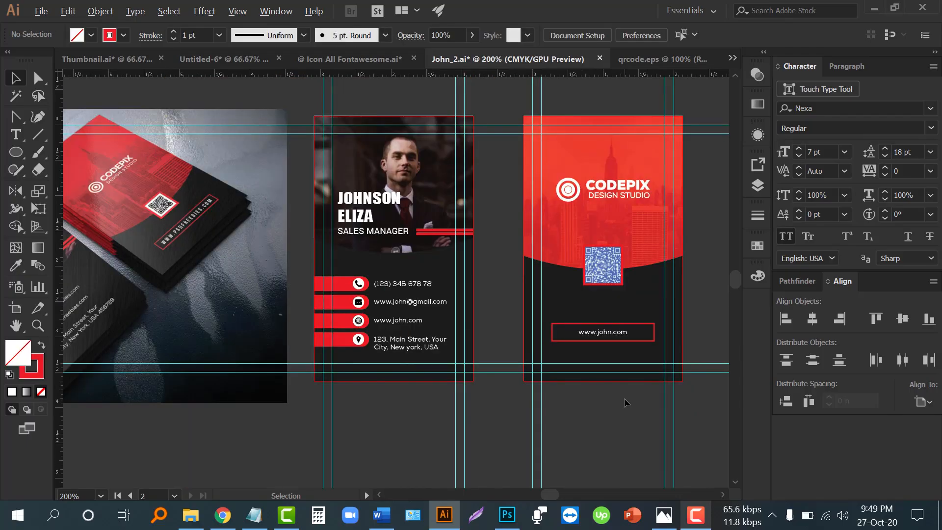
Step: Enlarge the QR code on the back card proportionally around its center
{"action": "left_click", "coordinate": [607, 285]}
{"action": "left_click_drag", "start_coordinate": [622, 284], "coordinate": [631, 293]}
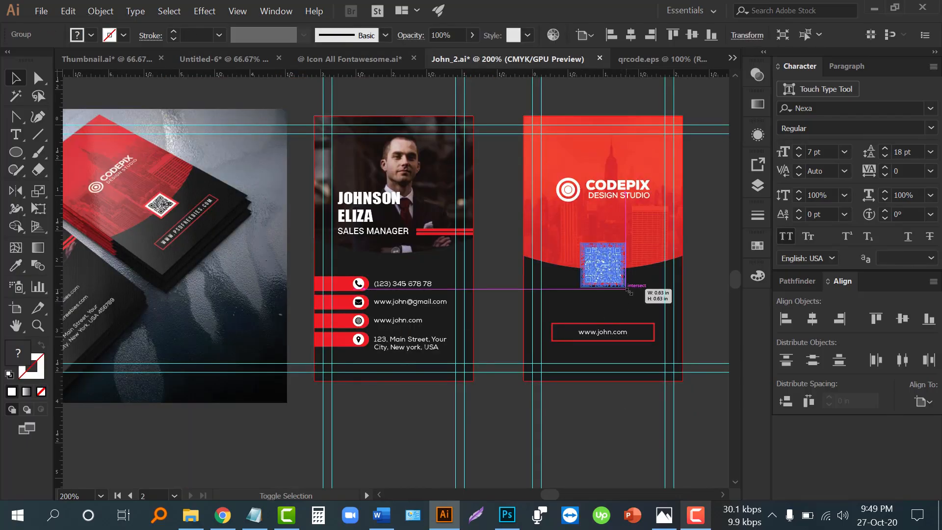
{"action": "left_click", "coordinate": [512, 300]}
{"action": "scroll", "coordinate": [510, 300], "scroll_direction": "down", "scroll_amount": 1}
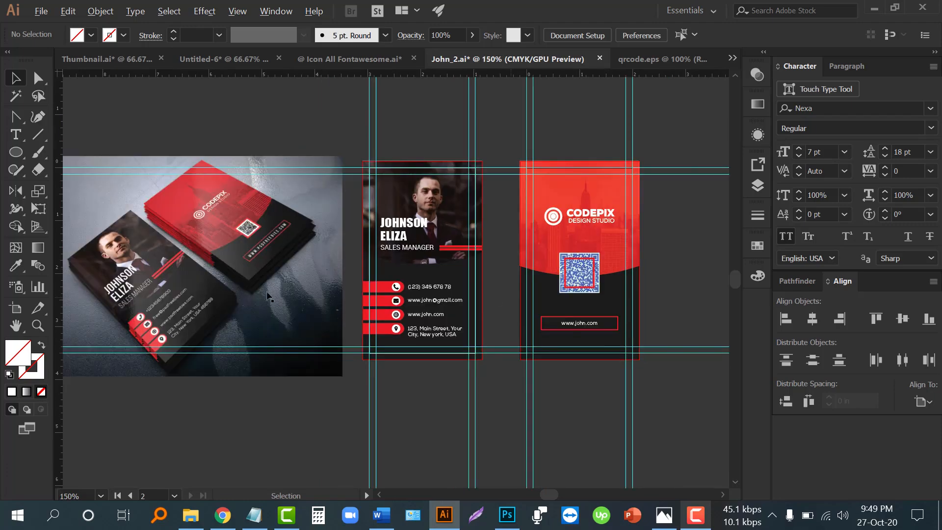
{"action": "scroll", "coordinate": [316, 281], "scroll_direction": "left", "scroll_amount": 2}
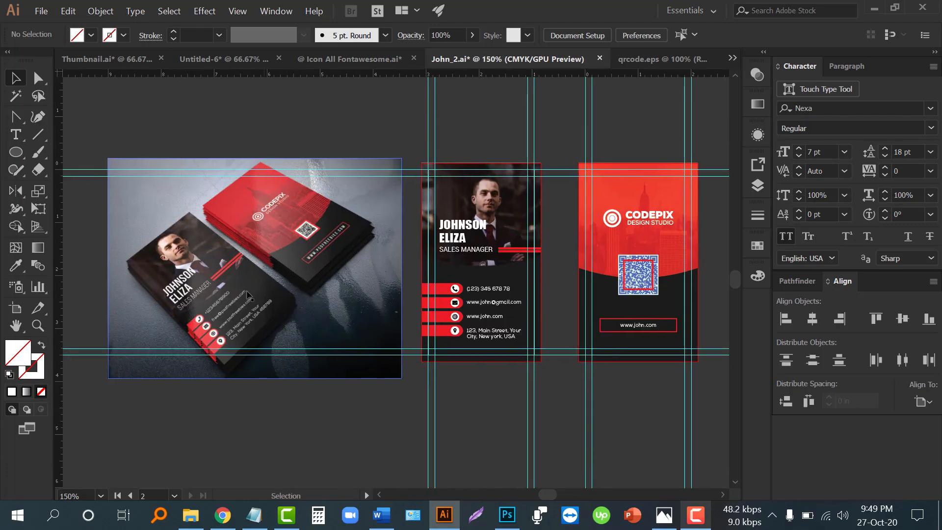
Step: Enlarge the red square frame around its center until it encloses the edges of the QR code
{"action": "scroll", "coordinate": [664, 297], "scroll_direction": "up", "scroll_amount": 3}
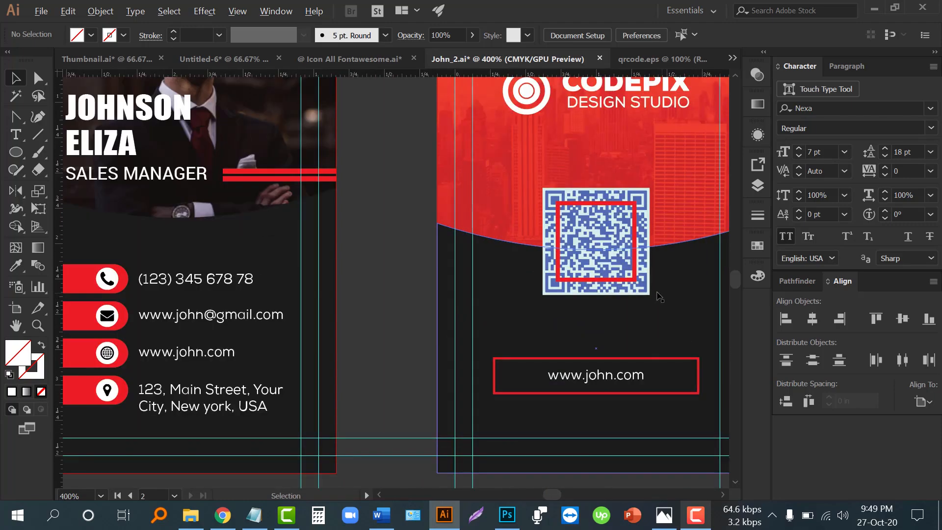
{"action": "left_click", "coordinate": [635, 292]}
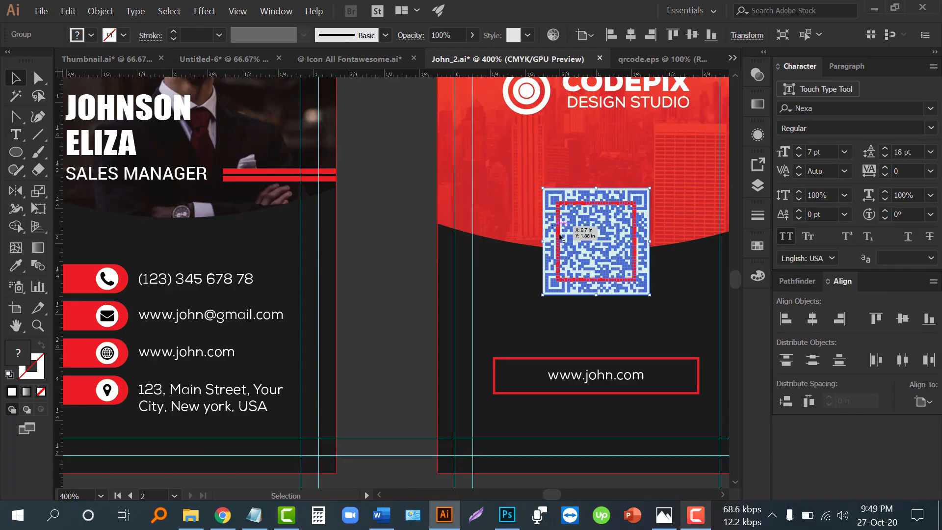
{"action": "left_click", "coordinate": [633, 283]}
{"action": "left_click_drag", "start_coordinate": [632, 284], "coordinate": [650, 296]}
{"action": "left_click", "coordinate": [386, 277]}
{"action": "scroll", "coordinate": [386, 277], "scroll_direction": "down", "scroll_amount": 2}
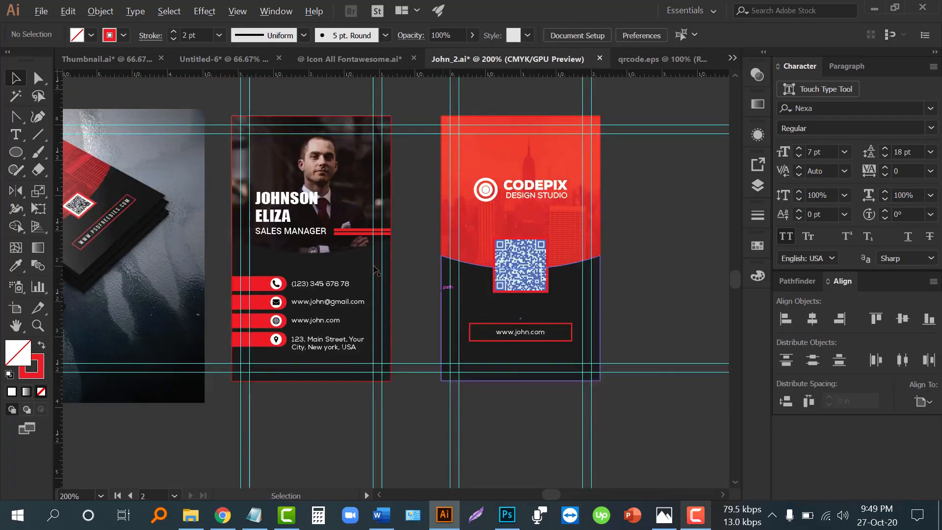
Step: Examine the fine line texture on the dark areas of the reference cards and compare it with the own card design
{"action": "scroll", "coordinate": [205, 416], "scroll_direction": "left", "scroll_amount": 5}
{"action": "scroll", "coordinate": [235, 275], "scroll_direction": "up", "scroll_amount": 3}
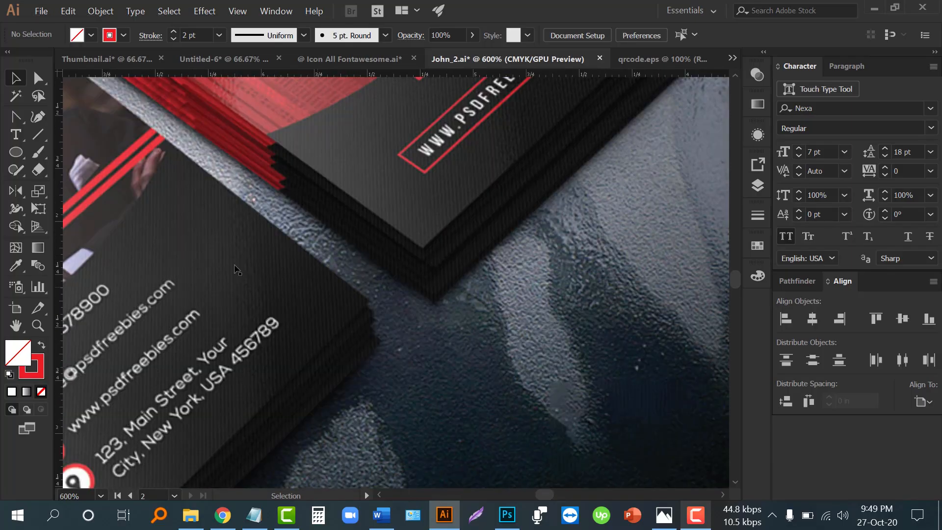
{"action": "scroll", "coordinate": [258, 283], "scroll_direction": "down", "scroll_amount": 1}
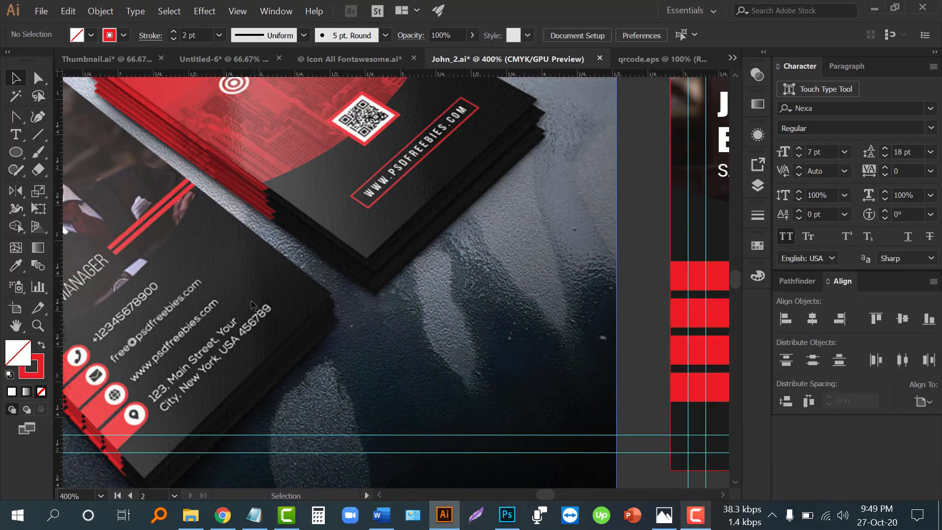
{"action": "scroll", "coordinate": [266, 293], "scroll_direction": "up", "scroll_amount": 2}
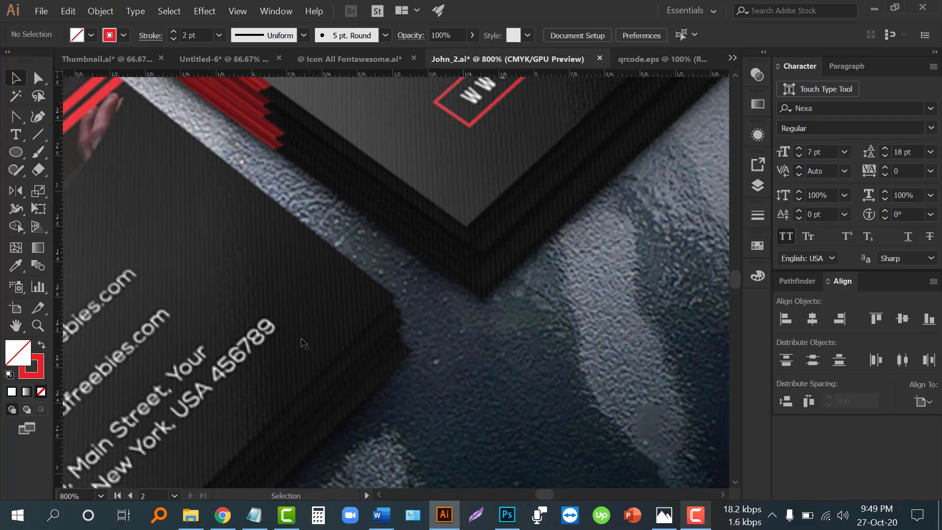
{"action": "scroll", "coordinate": [283, 279], "scroll_direction": "down", "scroll_amount": 3}
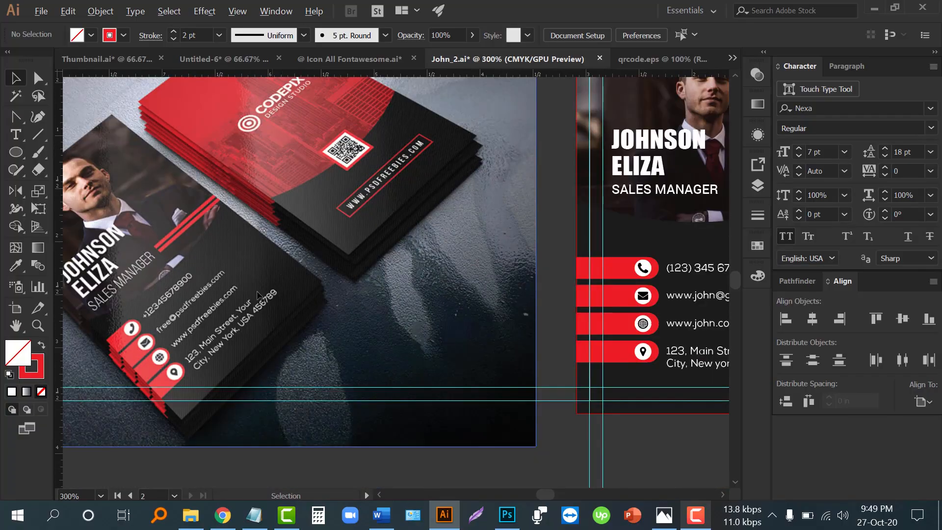
{"action": "scroll", "coordinate": [258, 293], "scroll_direction": "down", "scroll_amount": 2}
{"action": "scroll", "coordinate": [258, 293], "scroll_direction": "up", "scroll_amount": 3}
{"action": "left_click_drag", "start_coordinate": [450, 319], "coordinate": [331, 308]}
{"action": "scroll", "coordinate": [339, 308], "scroll_direction": "down", "scroll_amount": 1}
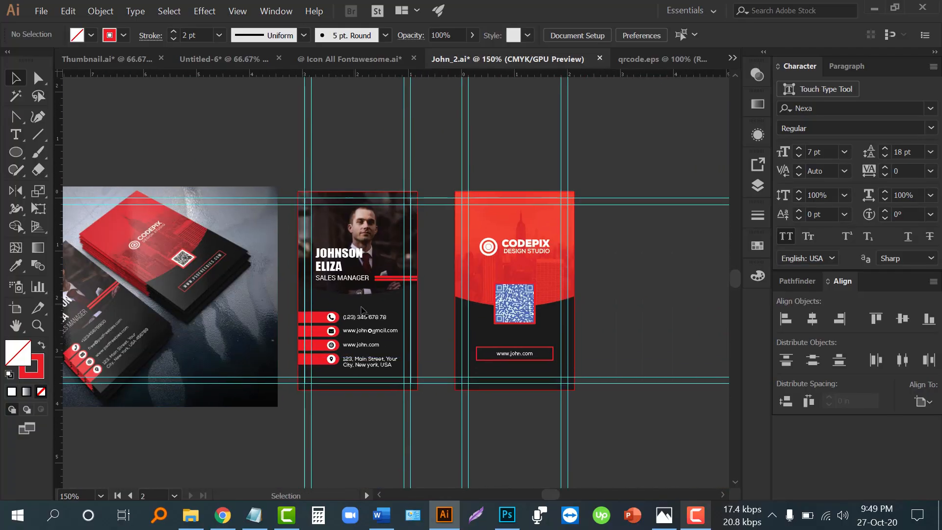
{"action": "left_click", "coordinate": [472, 335]}
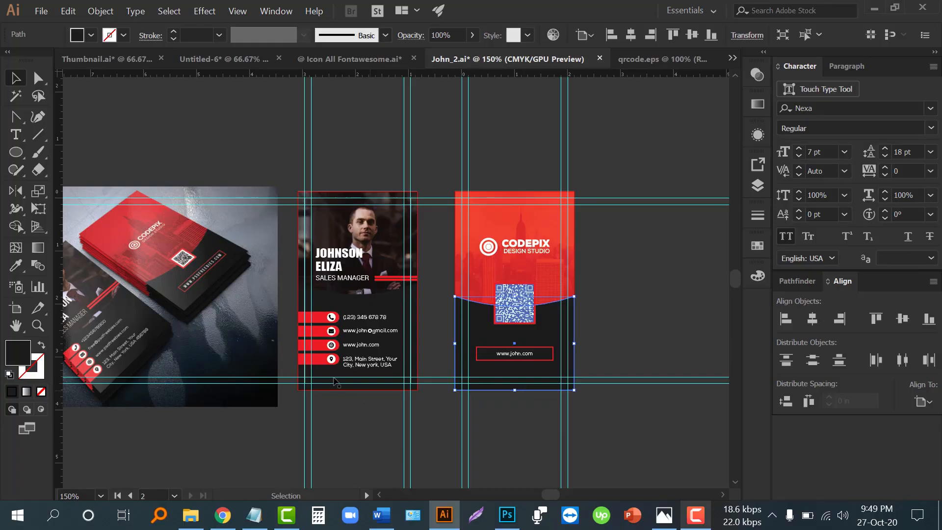
{"action": "scroll", "coordinate": [194, 291], "scroll_direction": "up", "scroll_amount": 3}
{"action": "scroll", "coordinate": [228, 303], "scroll_direction": "down", "scroll_amount": 3}
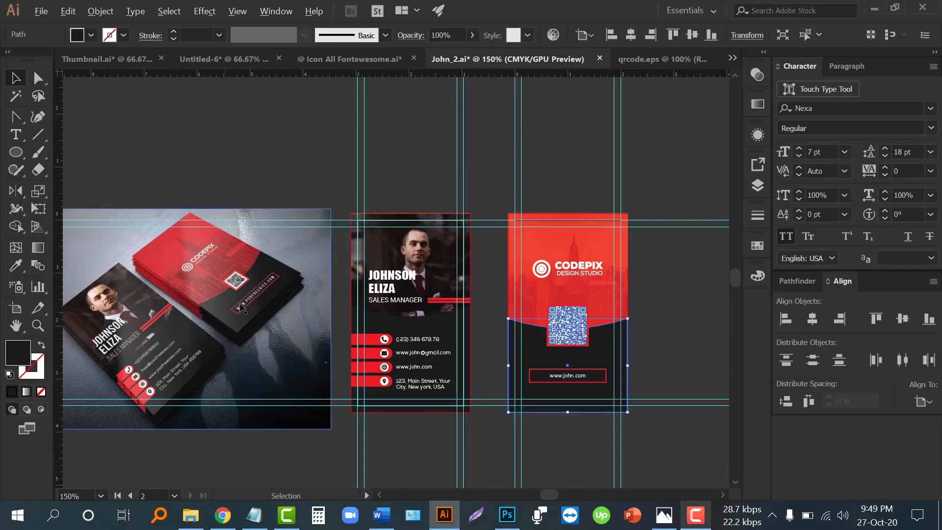
Step: Draw a vertical line about 3.43 in long in the empty area beside the back card, with a 0.25 pt stroke
{"action": "left_click", "coordinate": [417, 149]}
{"action": "left_click_drag", "start_coordinate": [645, 249], "coordinate": [363, 279]}
{"action": "left_click", "coordinate": [38, 135]}
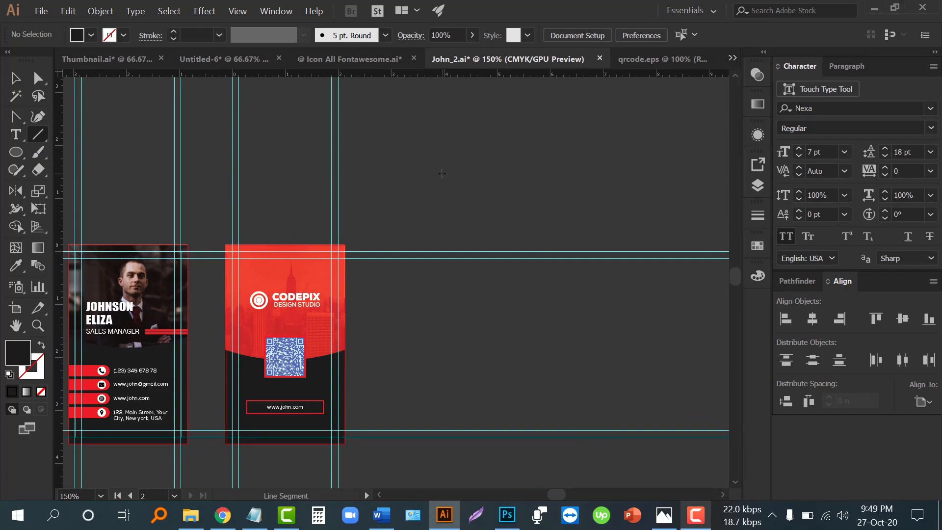
{"action": "scroll", "coordinate": [442, 173], "scroll_direction": "up", "scroll_amount": 2}
{"action": "left_click_drag", "start_coordinate": [431, 159], "coordinate": [431, 249]}
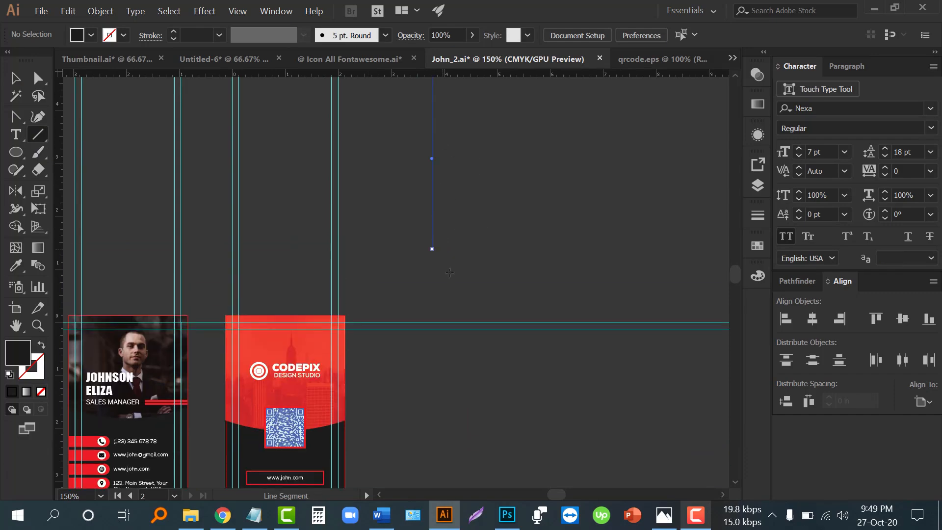
{"action": "scroll", "coordinate": [450, 272], "scroll_direction": "up", "scroll_amount": 2}
{"action": "left_click", "coordinate": [173, 32]}
{"action": "left_click", "coordinate": [17, 79]}
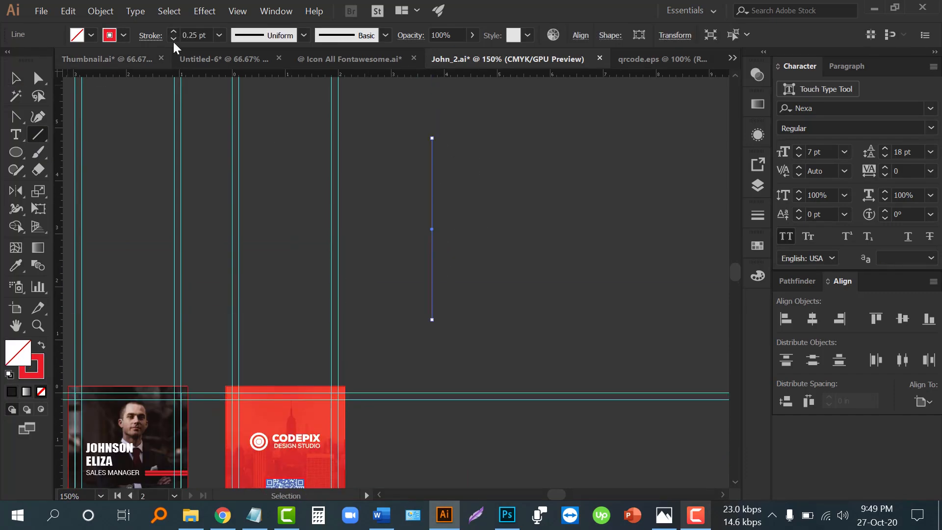
Step: Set the stroke color of the vertical line to white
{"action": "left_click", "coordinate": [124, 36]}
{"action": "left_click", "coordinate": [31, 60]}
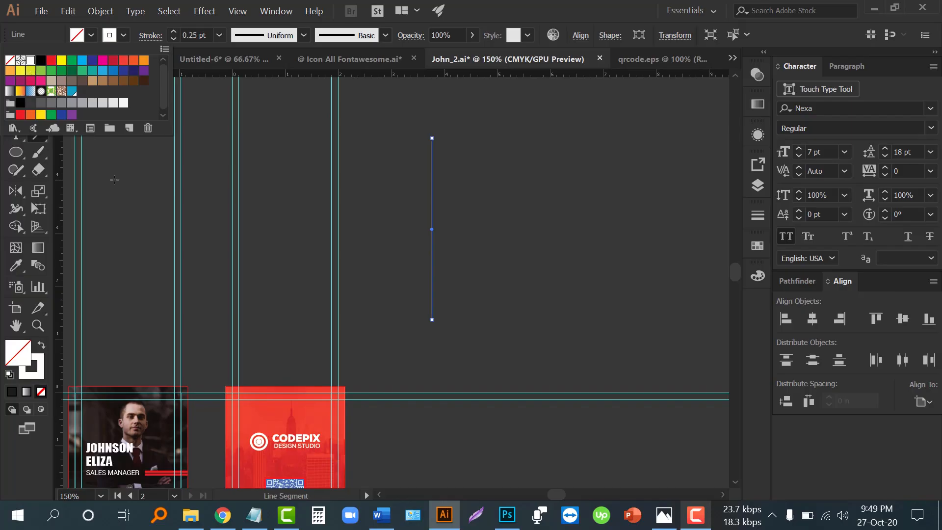
{"action": "left_click", "coordinate": [113, 178]}
{"action": "left_click", "coordinate": [16, 82]}
Step: Place a level copy of the vertical line about 4.49 in to the right of the original
{"action": "scroll", "coordinate": [432, 273], "scroll_direction": "down", "scroll_amount": 2}
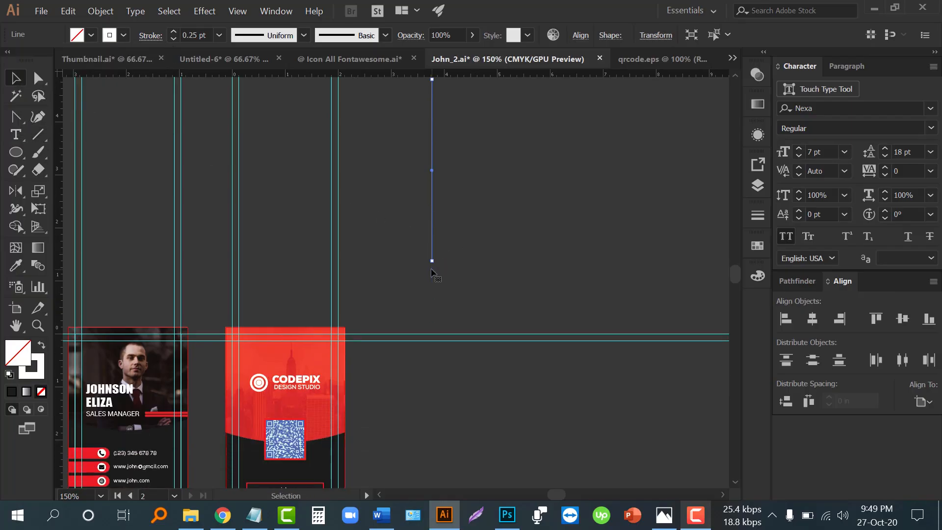
{"action": "left_click_drag", "start_coordinate": [432, 224], "coordinate": [670, 225]}
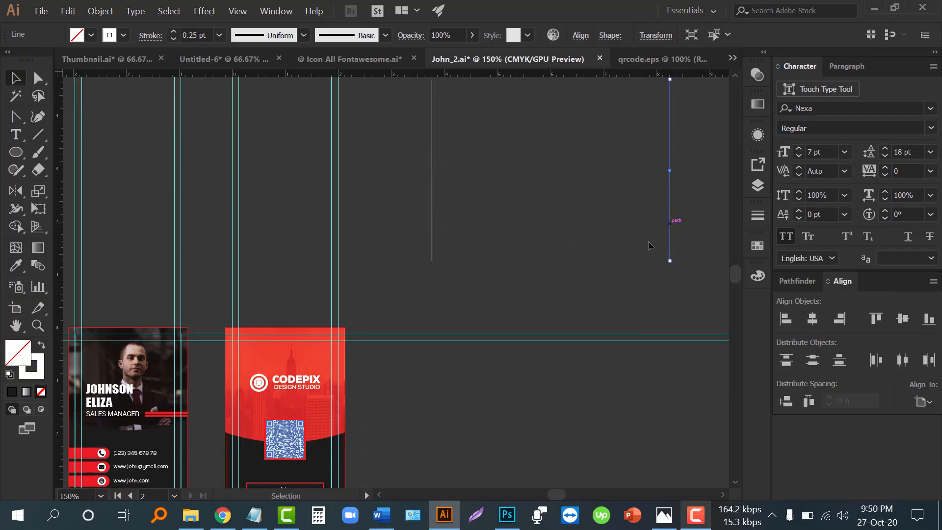
{"action": "scroll", "coordinate": [628, 247], "scroll_direction": "up", "scroll_amount": 4}
{"action": "key", "text": "space"}
{"action": "left_click_drag", "start_coordinate": [617, 249], "coordinate": [561, 247]}
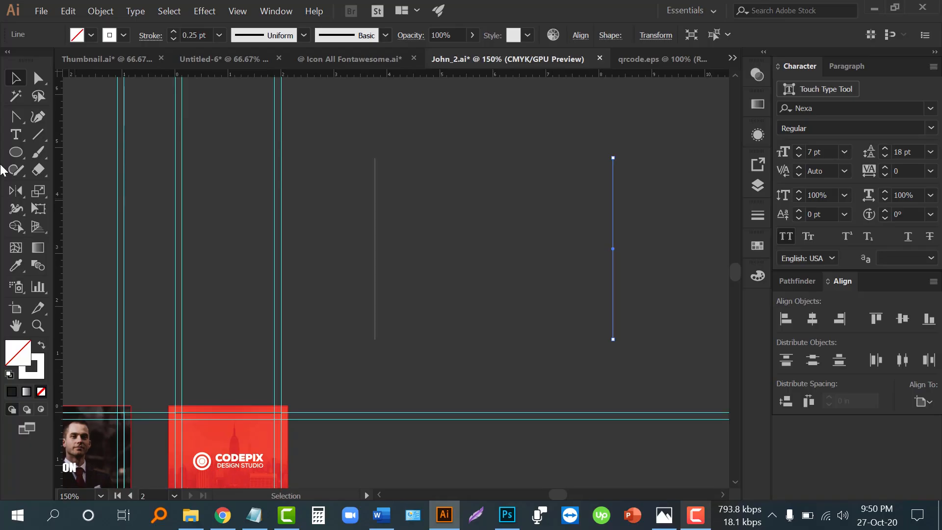
Step: Blend the two vertical lines into a stripe pattern with spacing set to 48 Specified Steps and Preview on
{"action": "left_click", "coordinate": [40, 268]}
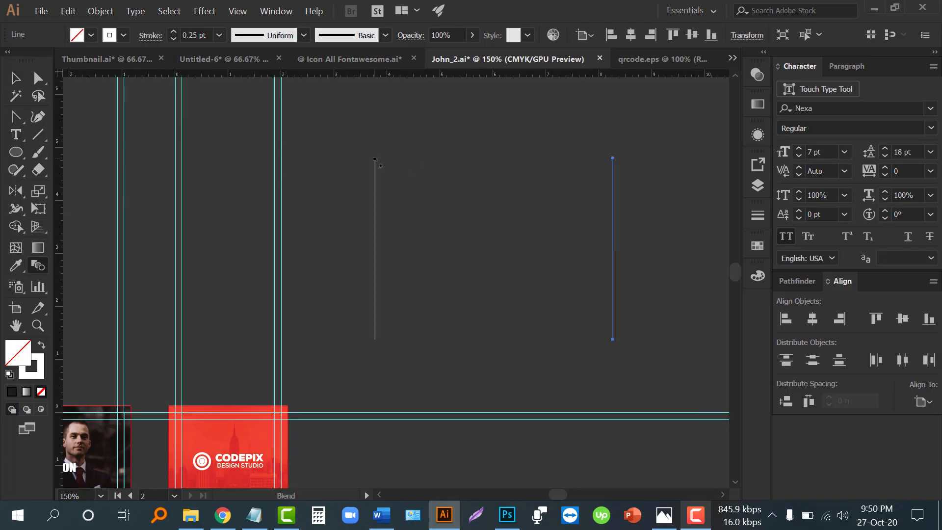
{"action": "left_click", "coordinate": [613, 159]}
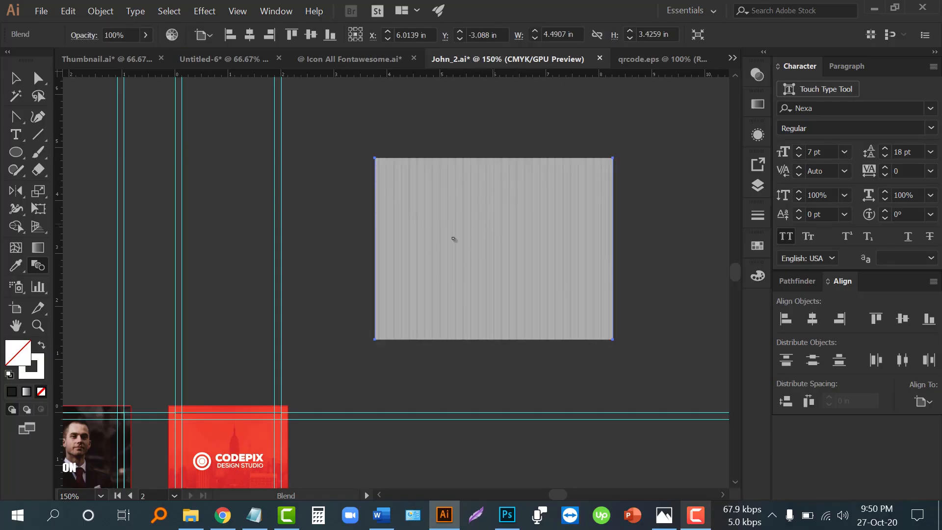
{"action": "double_click", "coordinate": [34, 271]}
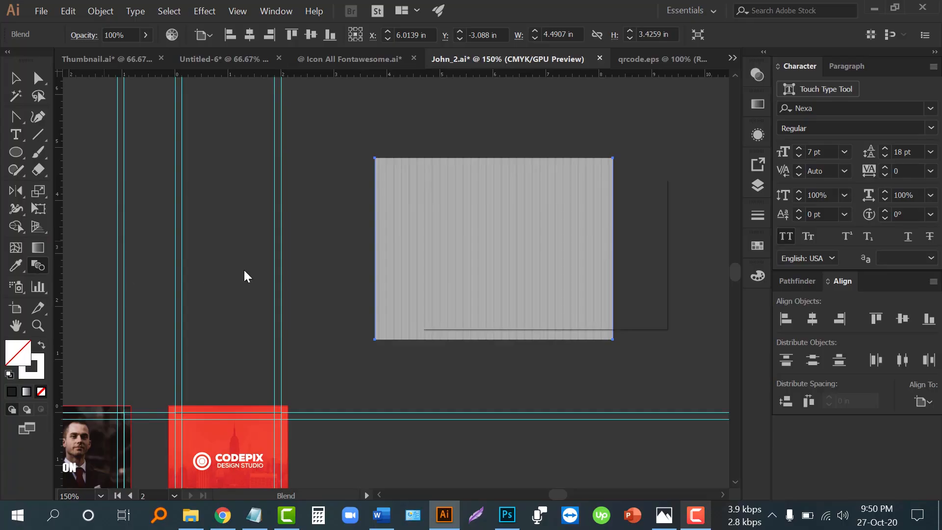
{"action": "left_click", "coordinate": [537, 225]}
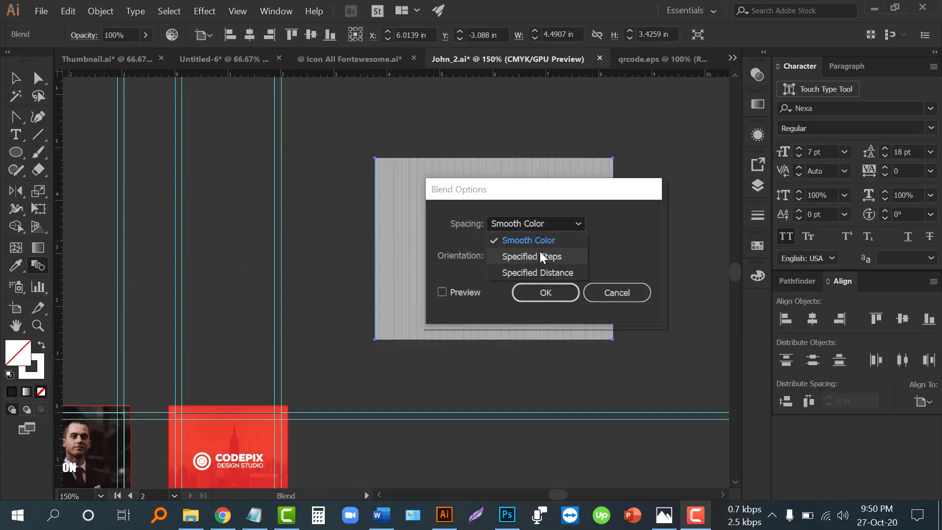
{"action": "left_click", "coordinate": [543, 259]}
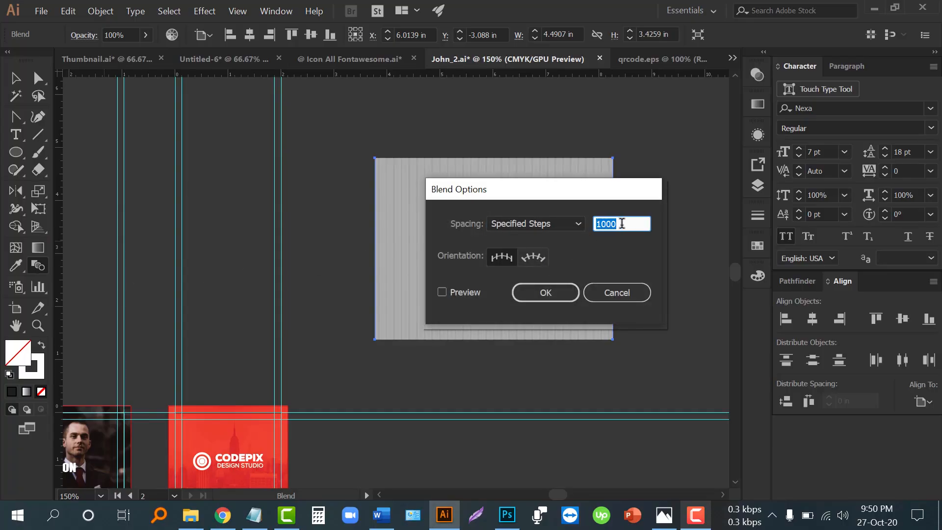
{"action": "left_click", "coordinate": [451, 293]}
{"action": "left_click", "coordinate": [616, 224]}
{"action": "key", "text": "Up"}
{"action": "key", "text": "Up"}
{"action": "key", "text": "Up"}
{"action": "key", "text": "Up"}
{"action": "key", "text": "Up"}
{"action": "key", "text": "Up"}
{"action": "key", "text": "Up"}
{"action": "key", "text": "Up"}
{"action": "key", "text": "Up"}
{"action": "key", "text": "Up"}
{"action": "key", "text": "Up"}
{"action": "key", "text": "Up"}
{"action": "key", "text": "Up"}
{"action": "key", "text": "Up"}
{"action": "key", "text": "Up"}
{"action": "key", "text": "Up"}
{"action": "key", "text": "Up"}
{"action": "key", "text": "Up"}
{"action": "key", "text": "Up"}
{"action": "key", "text": "Up"}
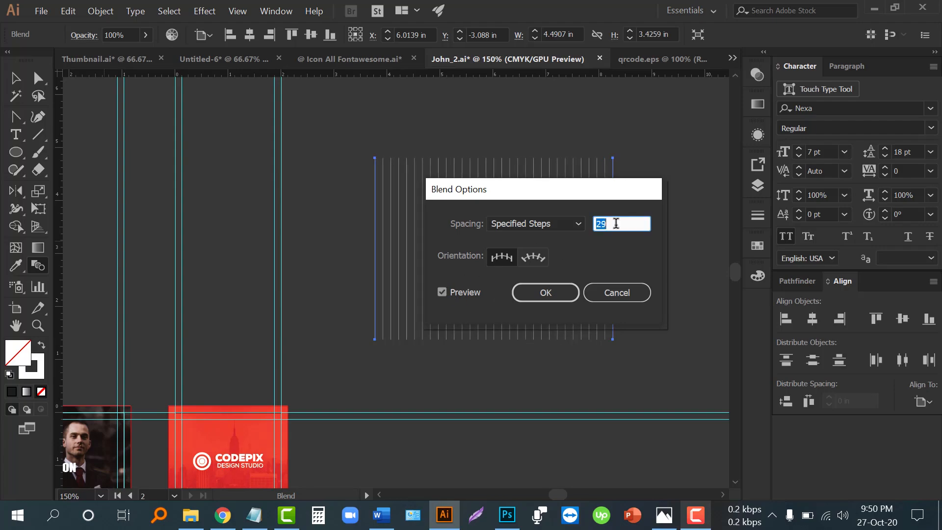
{"action": "key", "text": "Up"}
{"action": "key", "text": "Up"}
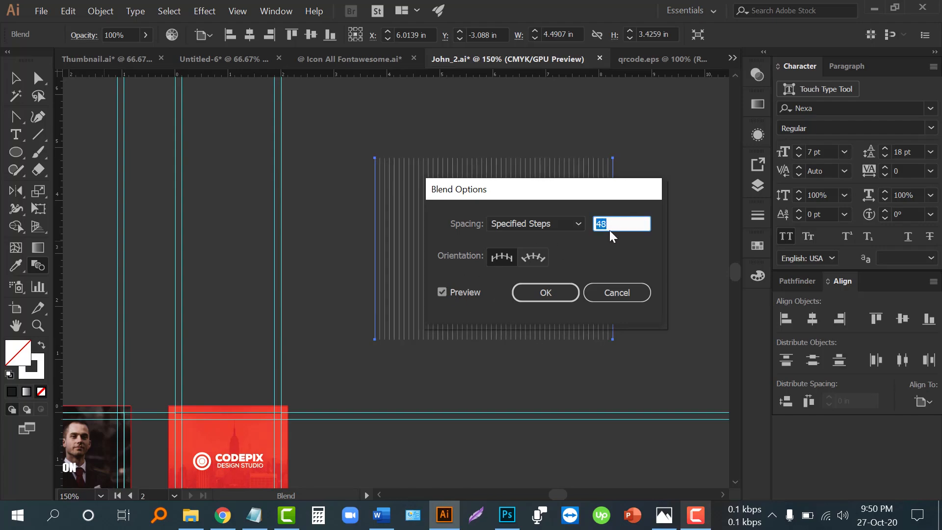
{"action": "left_click", "coordinate": [545, 292]}
Step: Place a copy of the back card's dark curved lower shape in the empty area below the stripe pattern
{"action": "left_click", "coordinate": [15, 77]}
{"action": "scroll", "coordinate": [381, 305], "scroll_direction": "down", "scroll_amount": 5}
{"action": "left_click", "coordinate": [332, 368]}
{"action": "left_click_drag", "start_coordinate": [273, 376], "coordinate": [493, 223]}
{"action": "scroll", "coordinate": [479, 273], "scroll_direction": "up", "scroll_amount": 3}
{"action": "left_click", "coordinate": [412, 237]}
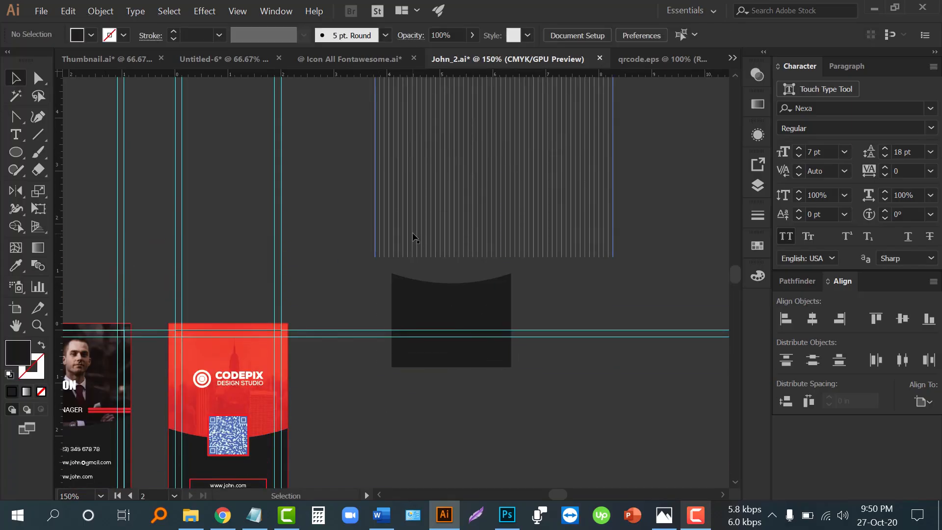
Step: Place a level copy of the stripe pattern to its right and select the original pattern
{"action": "left_click_drag", "start_coordinate": [419, 234], "coordinate": [717, 230]}
{"action": "left_click", "coordinate": [582, 254]}
{"action": "left_click", "coordinate": [612, 246]}
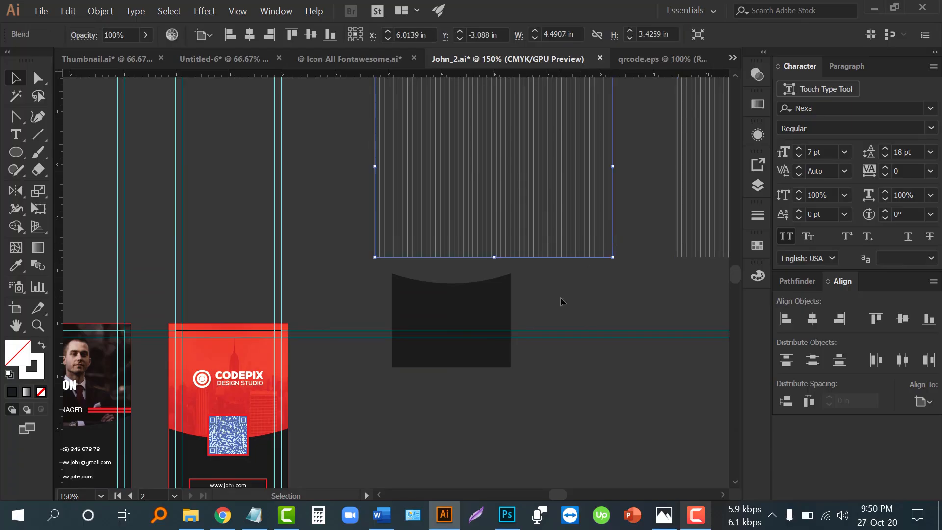
Step: Tilt the selected stripe pattern clockwise and place the dark curved shape over the middle of the stripes
{"action": "scroll", "coordinate": [559, 296], "scroll_direction": "up", "scroll_amount": 3}
{"action": "left_click_drag", "start_coordinate": [614, 322], "coordinate": [571, 365]}
{"action": "left_click", "coordinate": [620, 326]}
{"action": "scroll", "coordinate": [471, 338], "scroll_direction": "down", "scroll_amount": 2}
{"action": "left_click_drag", "start_coordinate": [472, 338], "coordinate": [512, 183]}
{"action": "left_click", "coordinate": [447, 320]}
{"action": "scroll", "coordinate": [447, 321], "scroll_direction": "up", "scroll_amount": 2}
{"action": "scroll", "coordinate": [447, 321], "scroll_direction": "down", "scroll_amount": 3}
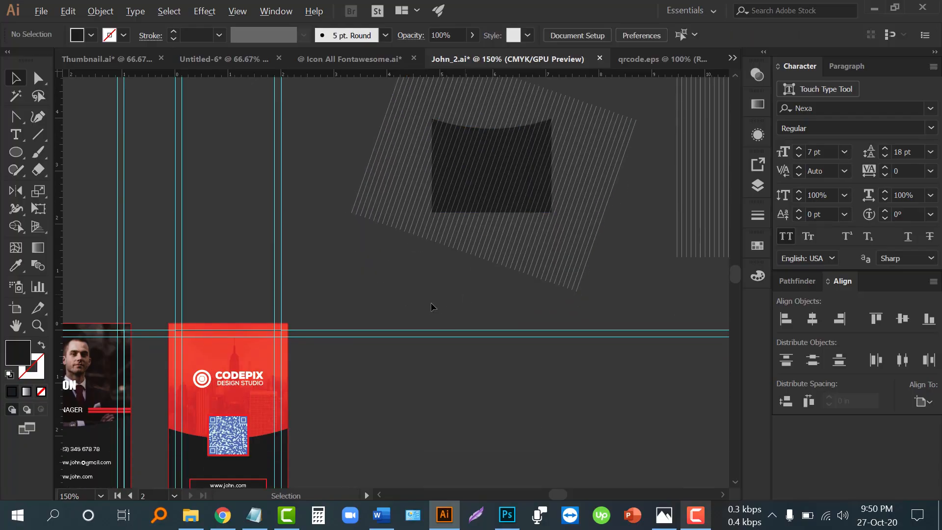
{"action": "scroll", "coordinate": [84, 432], "scroll_direction": "up", "scroll_amount": 1}
{"action": "scroll", "coordinate": [490, 276], "scroll_direction": "down", "scroll_amount": 2}
{"action": "left_click_drag", "start_coordinate": [470, 252], "coordinate": [469, 276]}
{"action": "scroll", "coordinate": [469, 275], "scroll_direction": "up", "scroll_amount": 2}
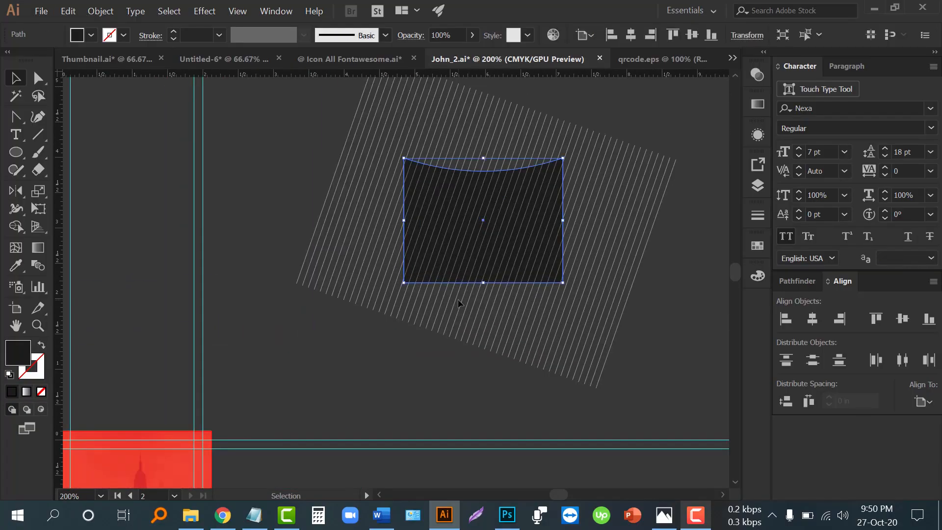
{"action": "scroll", "coordinate": [449, 292], "scroll_direction": "up", "scroll_amount": 2}
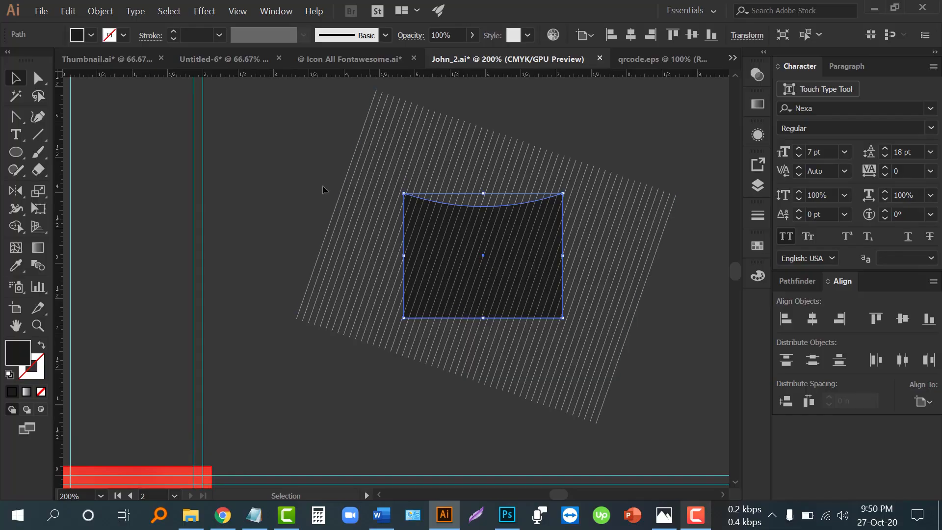
Step: Expand the tilted stripe blend into individual line objects
{"action": "left_click", "coordinate": [366, 205]}
{"action": "left_click", "coordinate": [101, 9]}
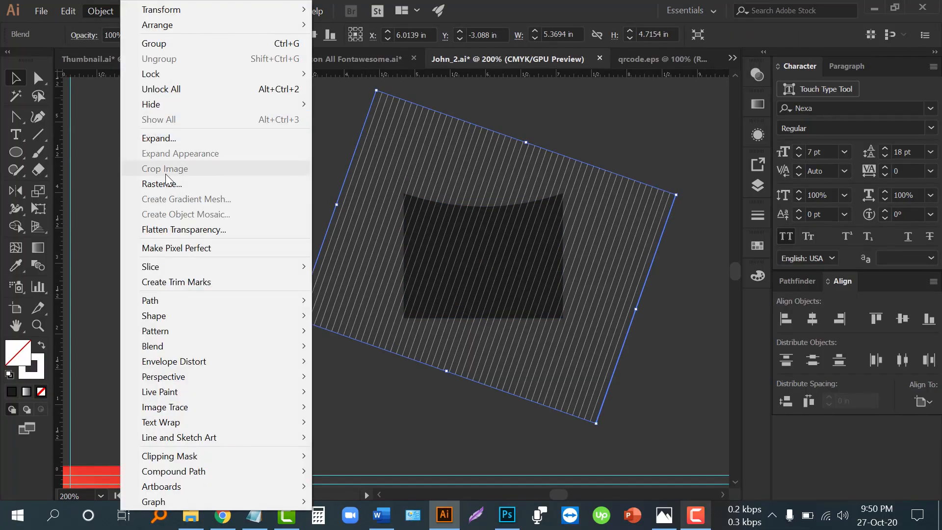
{"action": "left_click", "coordinate": [157, 138]}
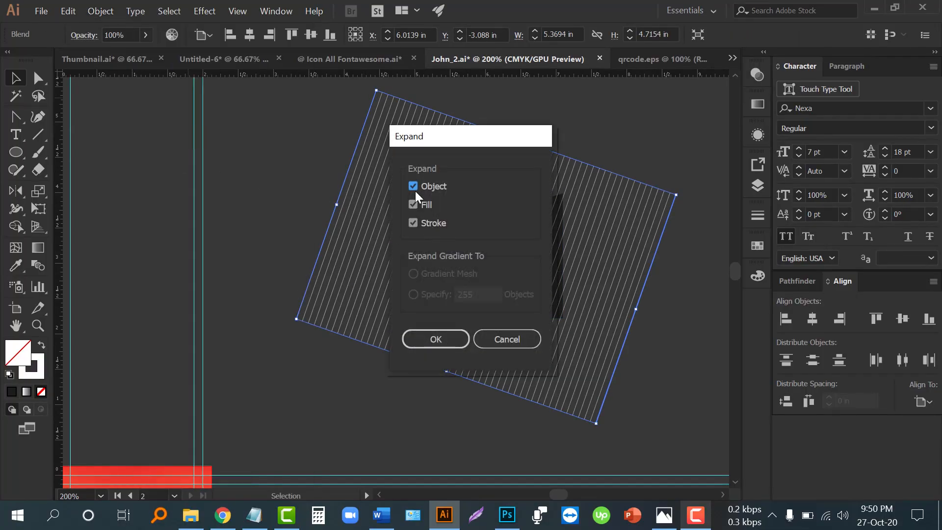
{"action": "left_click", "coordinate": [431, 338]}
{"action": "left_click", "coordinate": [325, 165]}
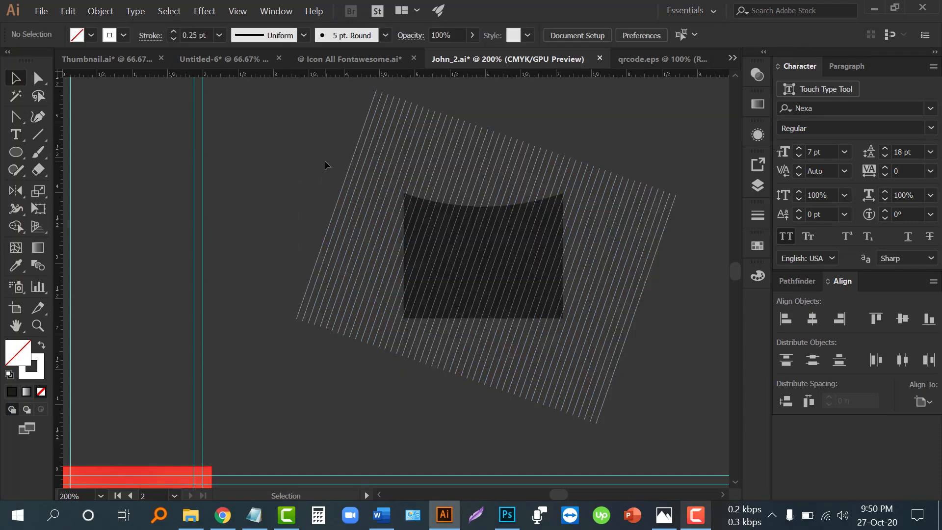
Step: Bring the dark curved shape to the front of the expanded stripes
{"action": "left_click", "coordinate": [459, 260]}
{"action": "right_click", "coordinate": [460, 261]}
{"action": "mouse_move", "coordinate": [608, 428]}
{"action": "left_click", "coordinate": [638, 431]}
{"action": "left_click", "coordinate": [627, 365]}
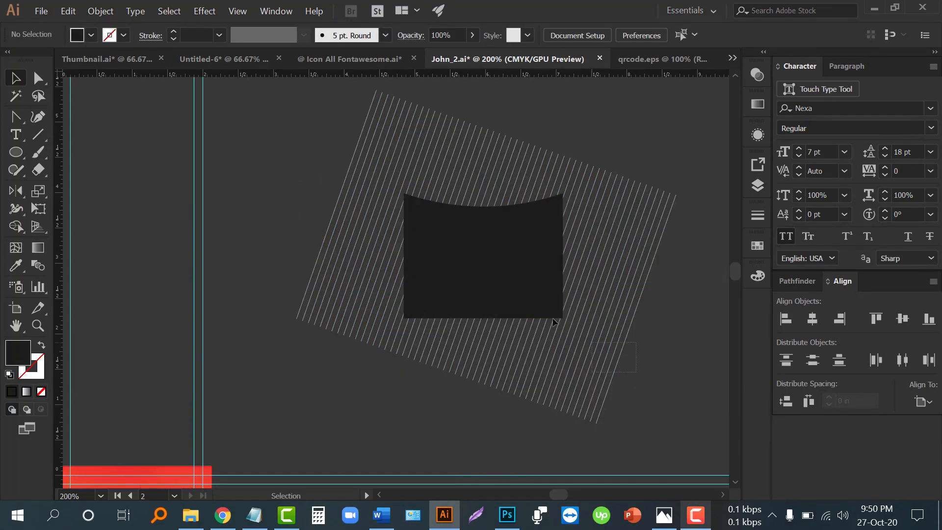
Step: Make a clipping mask from the dark curved shape and the tilted stripes
{"action": "key", "text": "ctrl+a"}
{"action": "right_click", "coordinate": [413, 209]}
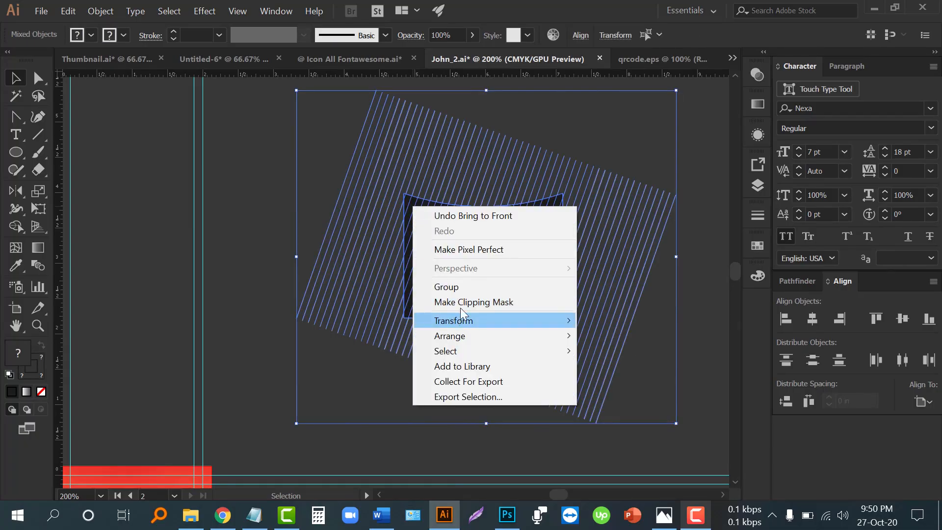
{"action": "left_click", "coordinate": [461, 304]}
Step: Align the clipped stripes by horizontal and vertical centre with the dark curved lower shape of the back card
{"action": "scroll", "coordinate": [593, 302], "scroll_direction": "down", "scroll_amount": 4}
{"action": "scroll", "coordinate": [593, 302], "scroll_direction": "down", "scroll_amount": 3}
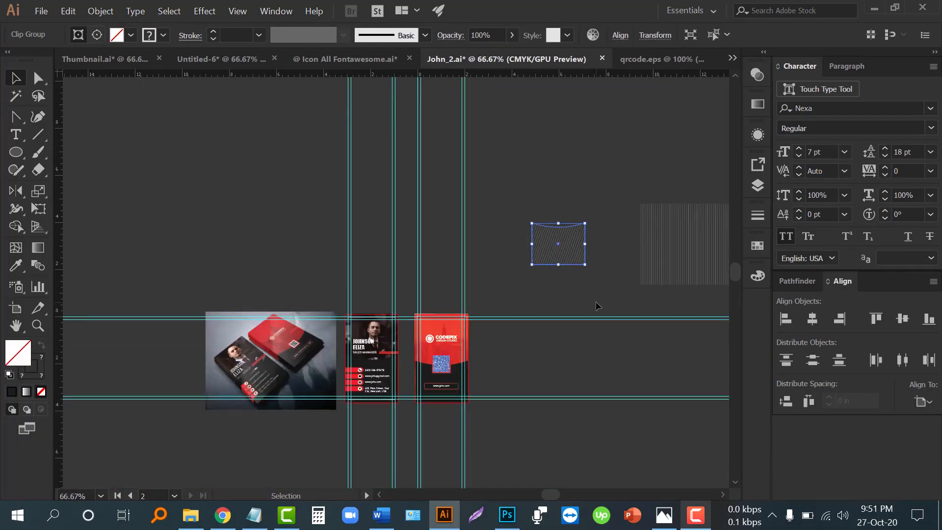
{"action": "scroll", "coordinate": [398, 361], "scroll_direction": "up", "scroll_amount": 3}
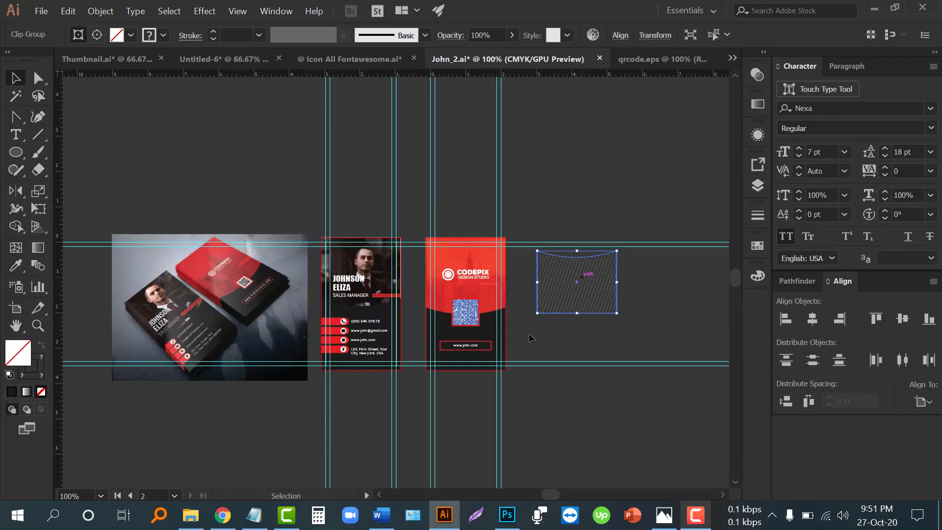
{"action": "left_click", "coordinate": [494, 349], "text": "shift"}
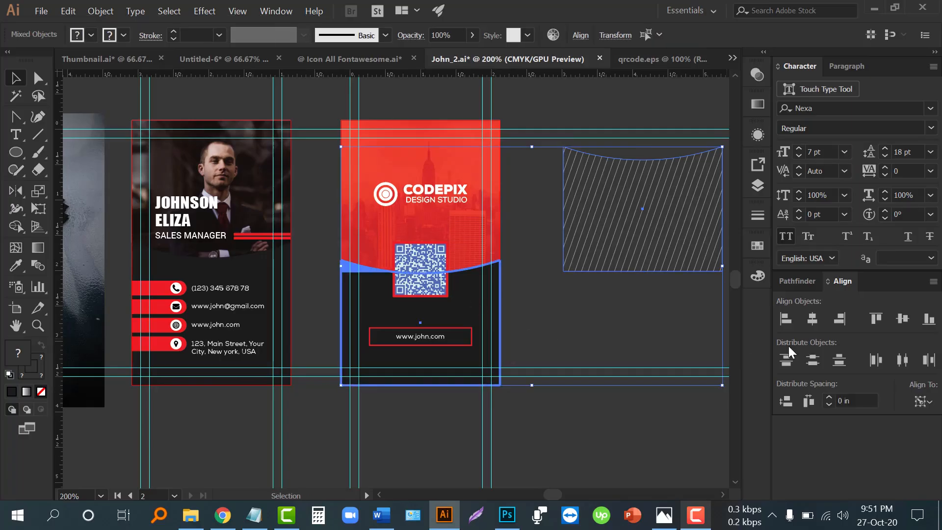
{"action": "left_click", "coordinate": [812, 319]}
{"action": "left_click", "coordinate": [902, 319]}
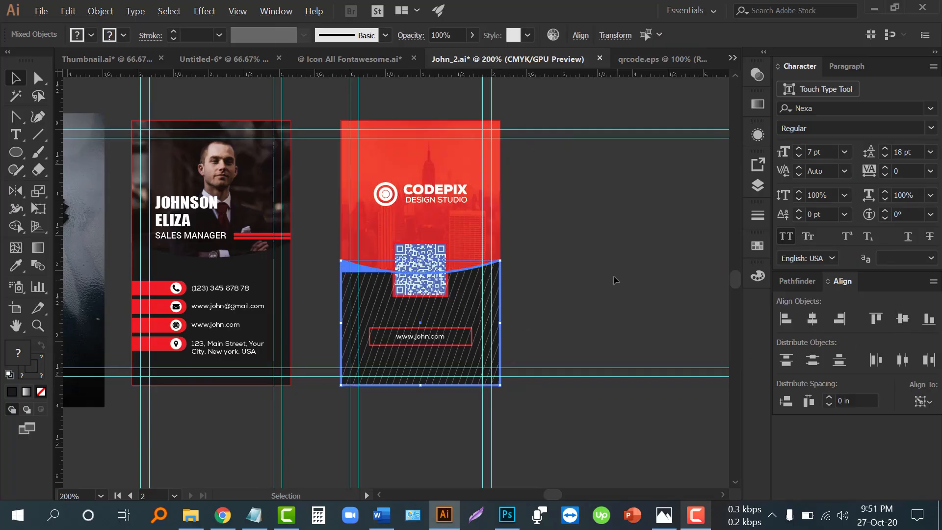
Step: Set the opacity of the clipped stripes on the back card to 3%
{"action": "left_click", "coordinate": [613, 279]}
{"action": "scroll", "coordinate": [392, 402], "scroll_direction": "up", "scroll_amount": 1, "text": "alt"}
{"action": "left_click", "coordinate": [407, 368]}
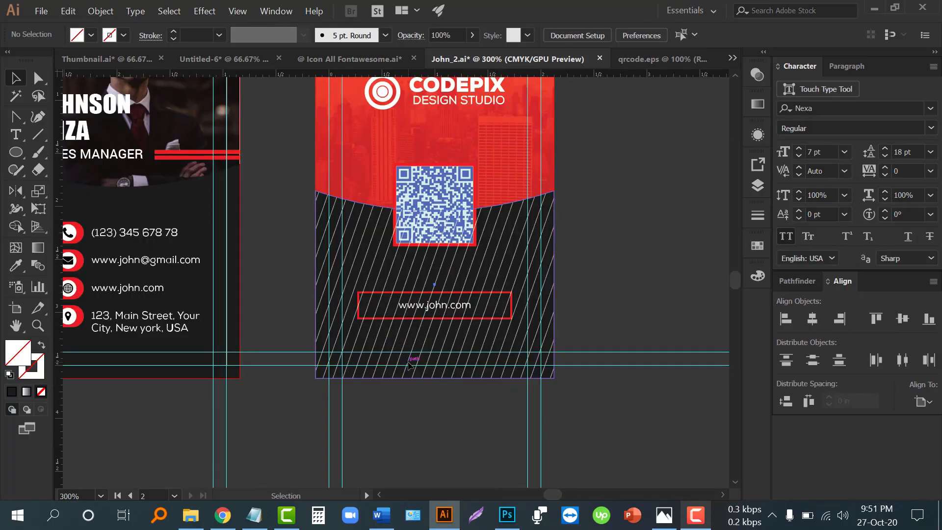
{"action": "left_click_drag", "start_coordinate": [508, 36], "coordinate": [487, 48]}
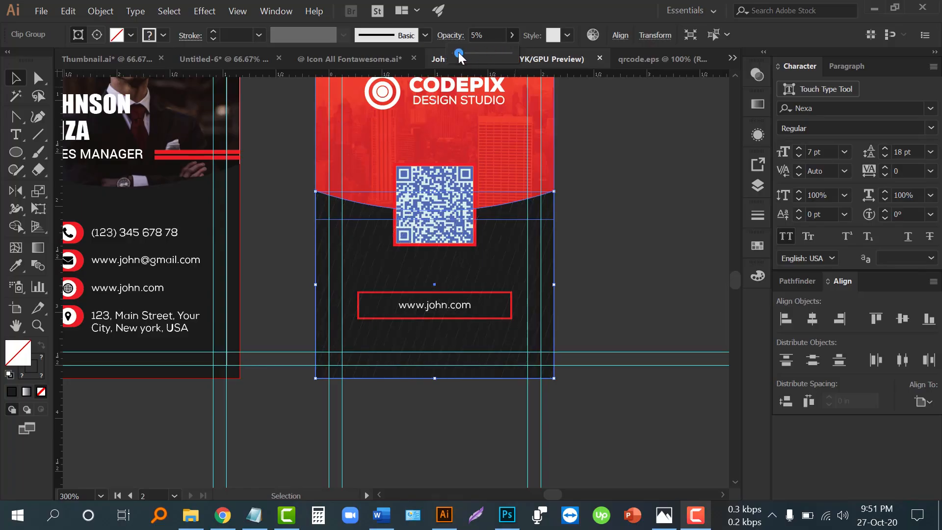
{"action": "left_click", "coordinate": [487, 34]}
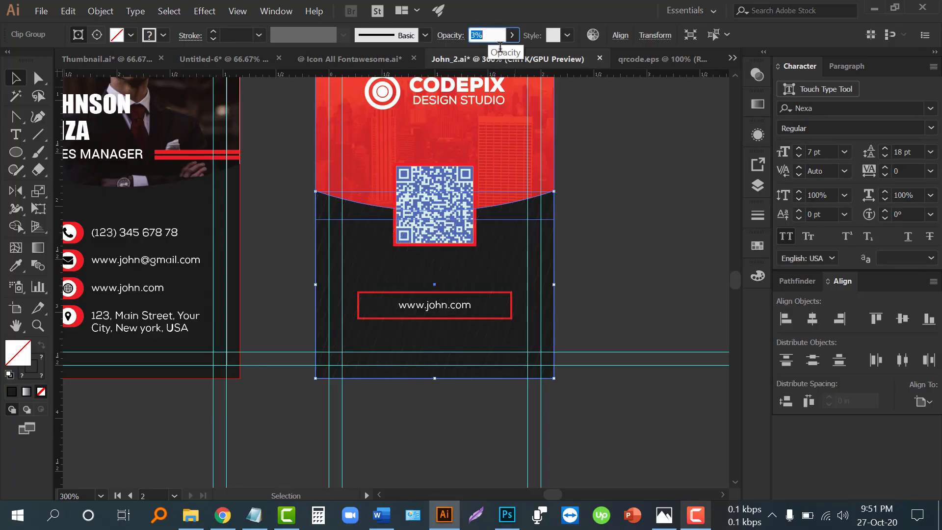
{"action": "left_click", "coordinate": [616, 237]}
Step: Compare the line texture on the reference cards with the faint stripes on the back card
{"action": "scroll", "coordinate": [288, 339], "scroll_direction": "left", "scroll_amount": 10}
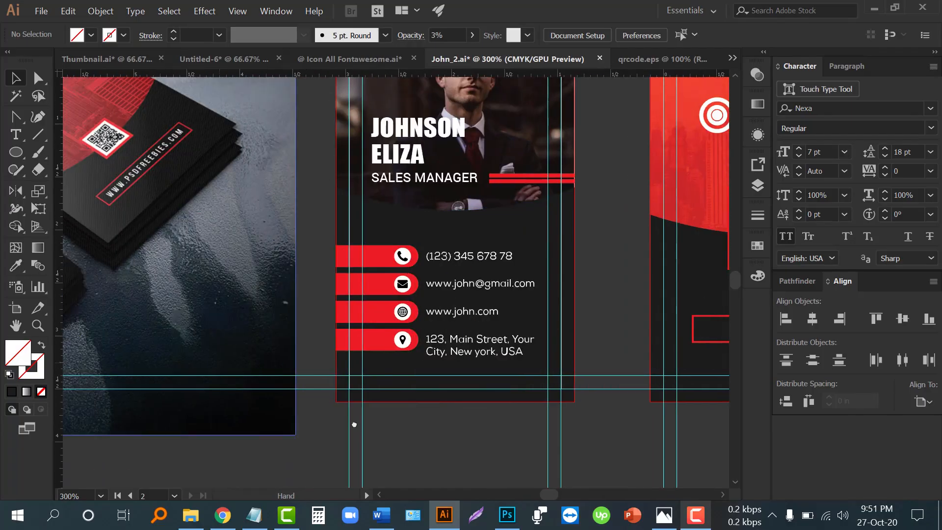
{"action": "scroll", "coordinate": [235, 312], "scroll_direction": "up", "scroll_amount": 1}
{"action": "scroll", "coordinate": [235, 313], "scroll_direction": "up", "scroll_amount": 1}
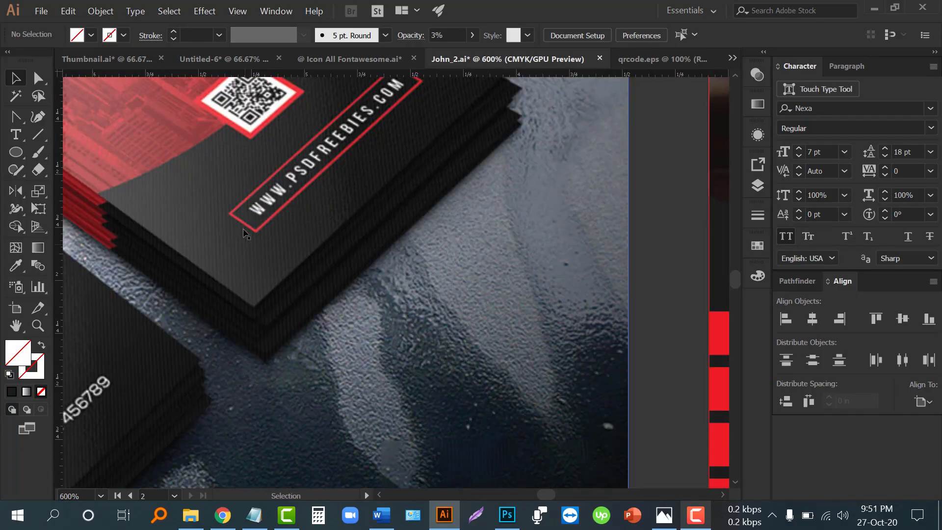
{"action": "scroll", "coordinate": [213, 269], "scroll_direction": "down", "scroll_amount": 2}
{"action": "left_click_drag", "start_coordinate": [677, 344], "coordinate": [363, 318]}
{"action": "scroll", "coordinate": [426, 346], "scroll_direction": "up", "scroll_amount": 3}
{"action": "scroll", "coordinate": [476, 301], "scroll_direction": "down", "scroll_amount": 1}
{"action": "scroll", "coordinate": [469, 351], "scroll_direction": "up", "scroll_amount": 2}
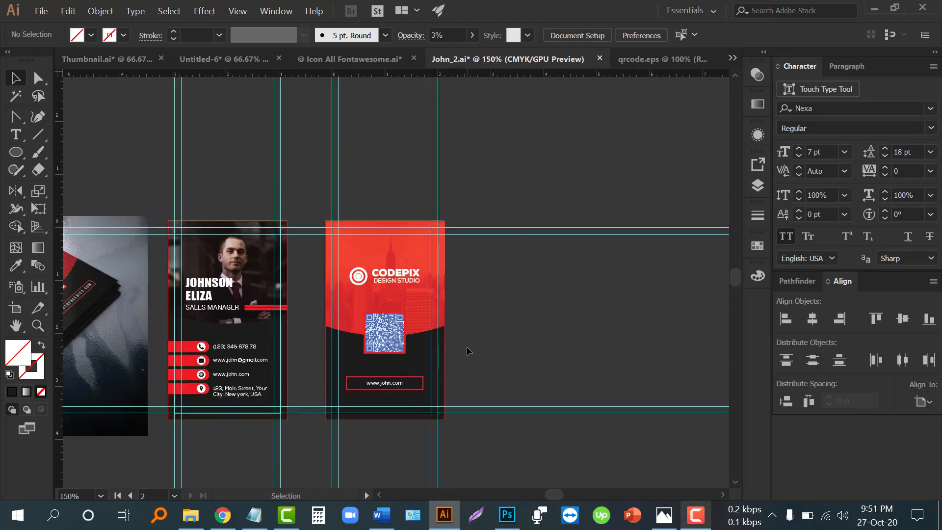
{"action": "scroll", "coordinate": [469, 351], "scroll_direction": "down", "scroll_amount": 5}
{"action": "scroll", "coordinate": [307, 374], "scroll_direction": "up", "scroll_amount": 3}
{"action": "scroll", "coordinate": [305, 374], "scroll_direction": "down", "scroll_amount": 1}
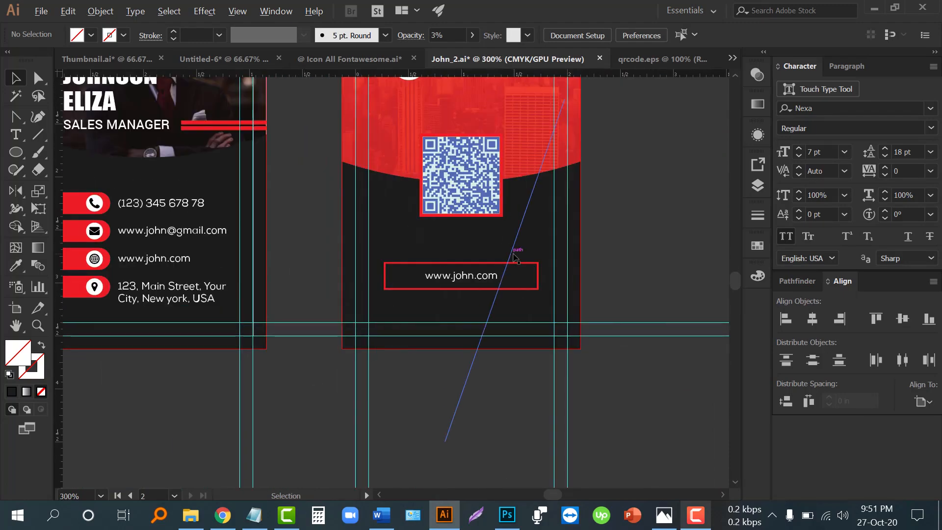
Step: Make the spare vertical stripe blend denser by setting its spacing to 81 Specified Steps with Preview on
{"action": "scroll", "coordinate": [425, 271], "scroll_direction": "down", "scroll_amount": 2}
{"action": "left_click_drag", "start_coordinate": [594, 227], "coordinate": [213, 408]}
{"action": "left_click_drag", "start_coordinate": [653, 146], "coordinate": [450, 293]}
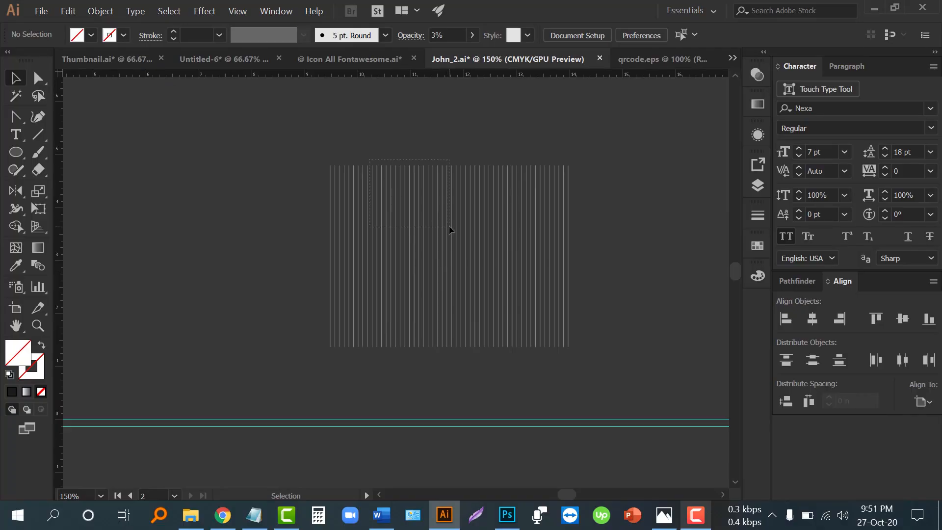
{"action": "left_click_drag", "start_coordinate": [450, 228], "coordinate": [320, 224]}
{"action": "double_click", "coordinate": [38, 262]}
{"action": "left_click_drag", "start_coordinate": [536, 188], "coordinate": [713, 152]}
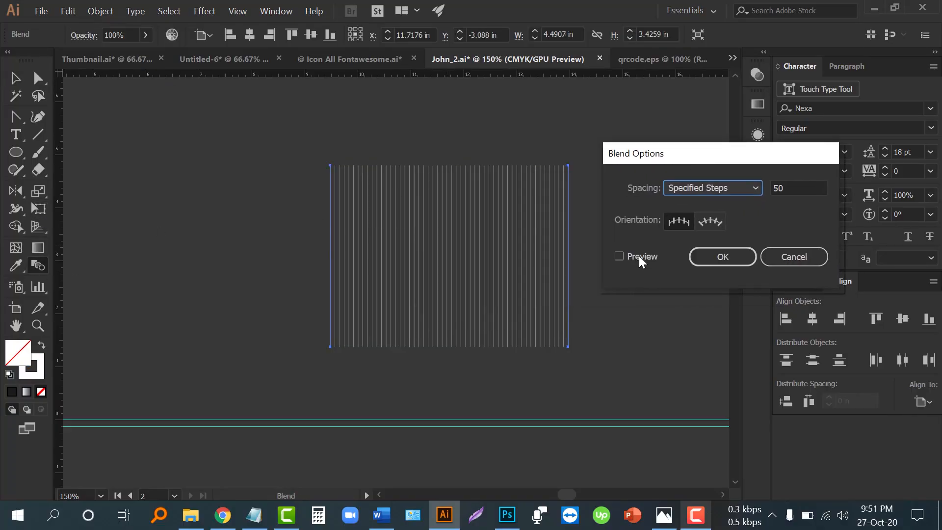
{"action": "left_click", "coordinate": [619, 256]}
{"action": "left_click", "coordinate": [799, 189]}
{"action": "key", "text": "Up"}
{"action": "key", "text": "Up"}
{"action": "key", "text": "Up"}
{"action": "key", "text": "Up"}
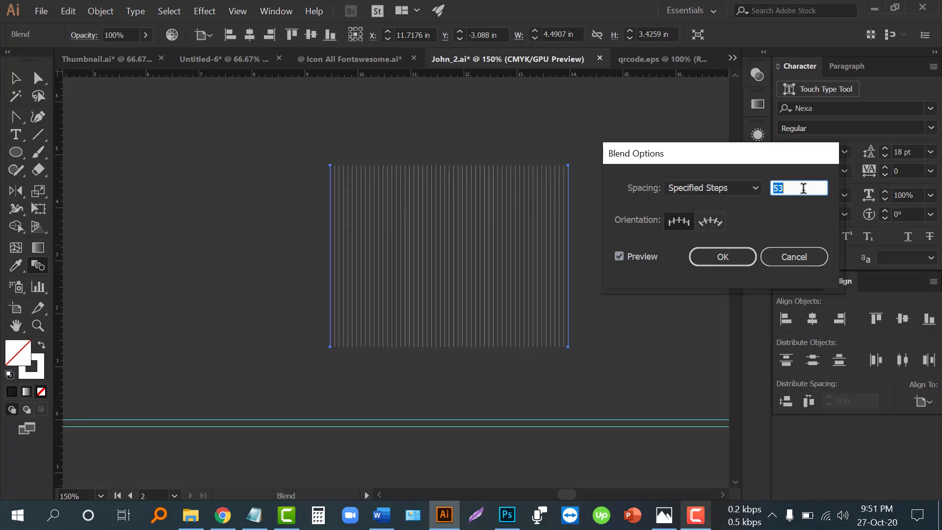
{"action": "key", "text": "Up"}
{"action": "key", "text": "Up"}
{"action": "key", "text": "Up"}
{"action": "key", "text": "Up"}
{"action": "key", "text": "Up"}
{"action": "key", "text": "Up"}
{"action": "key", "text": "Up"}
{"action": "key", "text": "Up"}
{"action": "key", "text": "Up"}
{"action": "key", "text": "Up"}
{"action": "key", "text": "Up"}
{"action": "key", "text": "Up"}
{"action": "key", "text": "Up"}
{"action": "key", "text": "Up"}
{"action": "key", "text": "Up"}
{"action": "key", "text": "Up"}
{"action": "key", "text": "Up"}
{"action": "key", "text": "Up"}
{"action": "key", "text": "Up"}
{"action": "key", "text": "Up"}
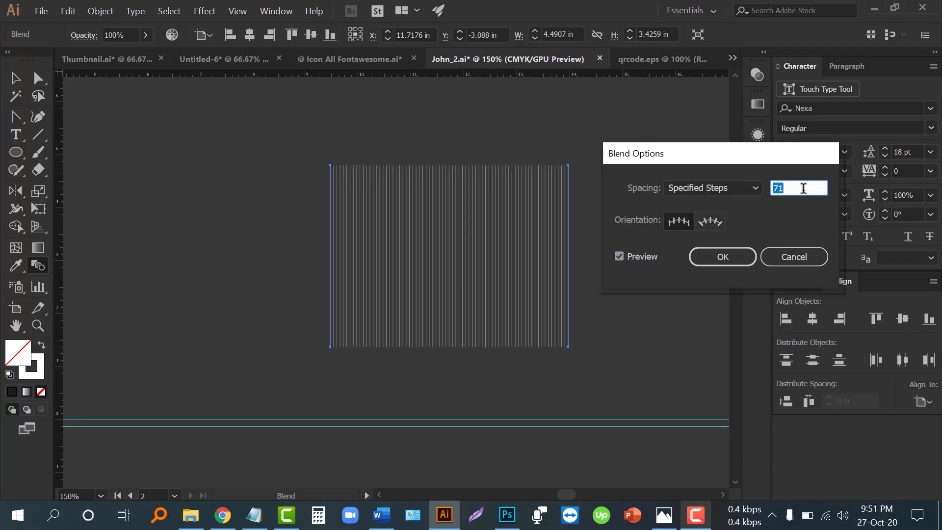
{"action": "key", "text": "Up"}
{"action": "key", "text": "Up"}
{"action": "key", "text": "Up"}
{"action": "key", "text": "Up"}
{"action": "key", "text": "Up"}
{"action": "key", "text": "Up"}
{"action": "key", "text": "Up"}
{"action": "key", "text": "Down"}
{"action": "key", "text": "Down"}
{"action": "key", "text": "Down"}
{"action": "key", "text": "Down"}
{"action": "key", "text": "Down"}
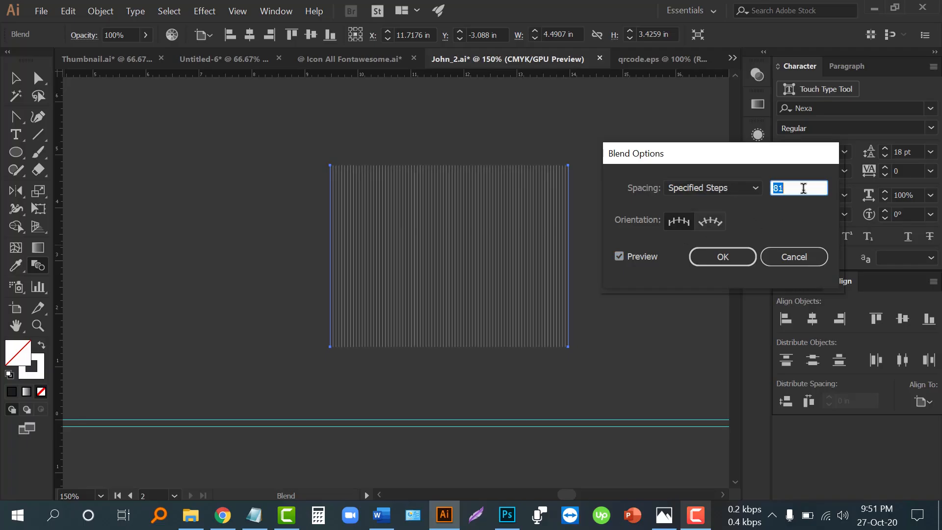
{"action": "left_click", "coordinate": [737, 255]}
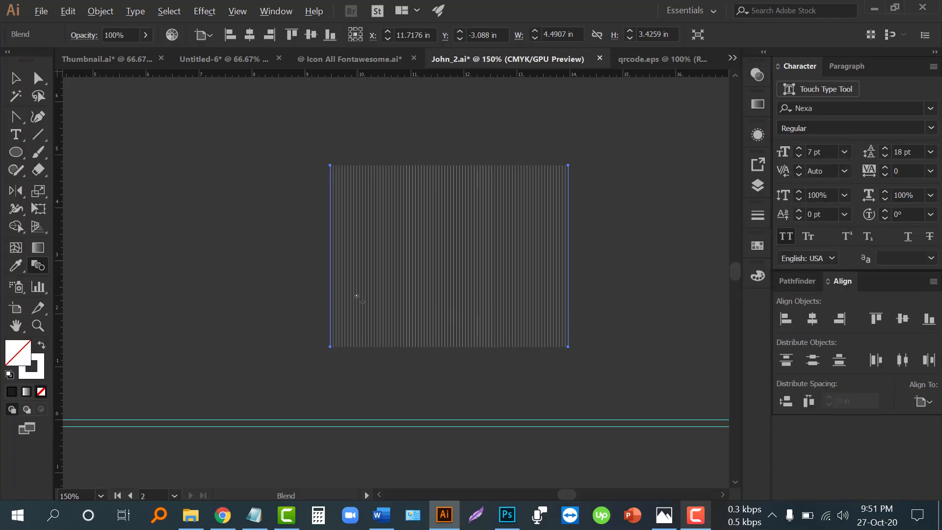
Step: Place a level copy of the dense stripe pattern to its right and move both patterns down beside the cards
{"action": "key", "text": "v"}
{"action": "left_click", "coordinate": [617, 278]}
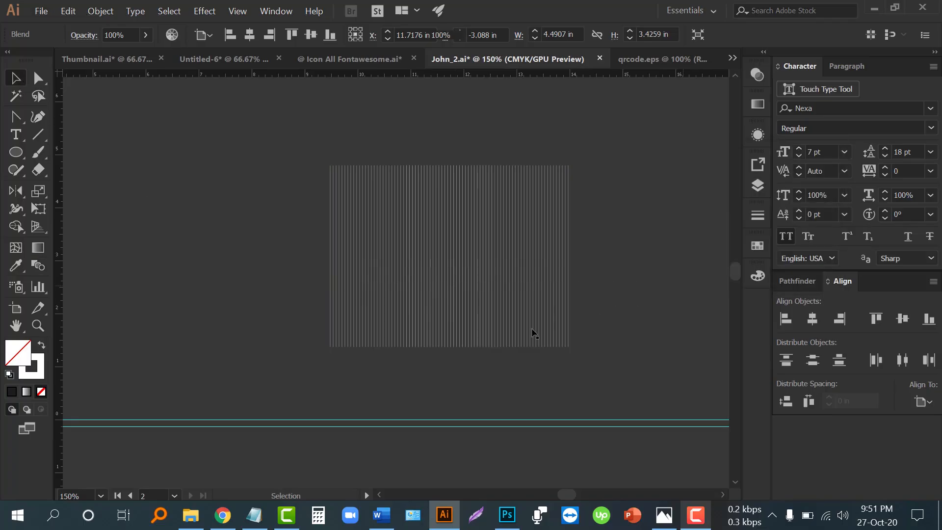
{"action": "left_click_drag", "start_coordinate": [332, 337], "coordinate": [634, 350]}
{"action": "scroll", "coordinate": [542, 368], "scroll_direction": "down", "scroll_amount": 3}
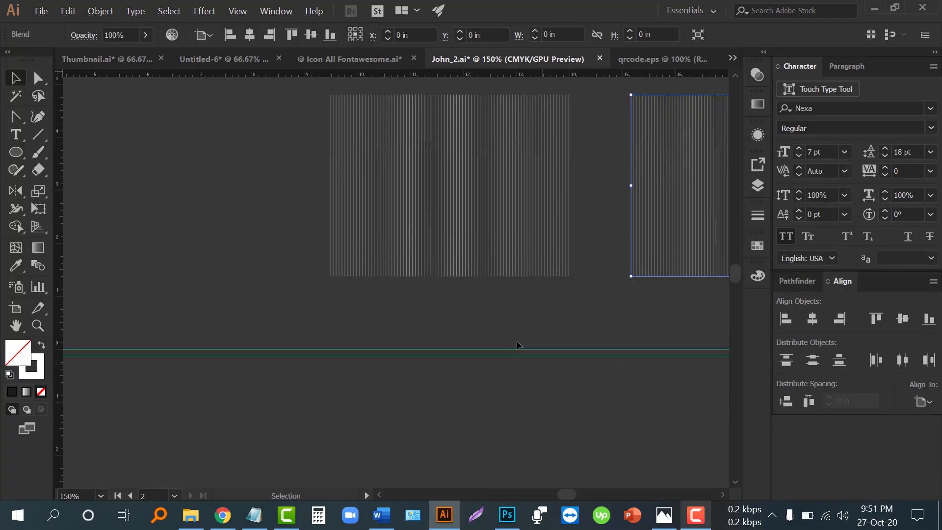
{"action": "left_click_drag", "start_coordinate": [447, 305], "coordinate": [568, 429]}
{"action": "scroll", "coordinate": [576, 385], "scroll_direction": "down", "scroll_amount": 7}
{"action": "left_click_drag", "start_coordinate": [182, 375], "coordinate": [573, 306]}
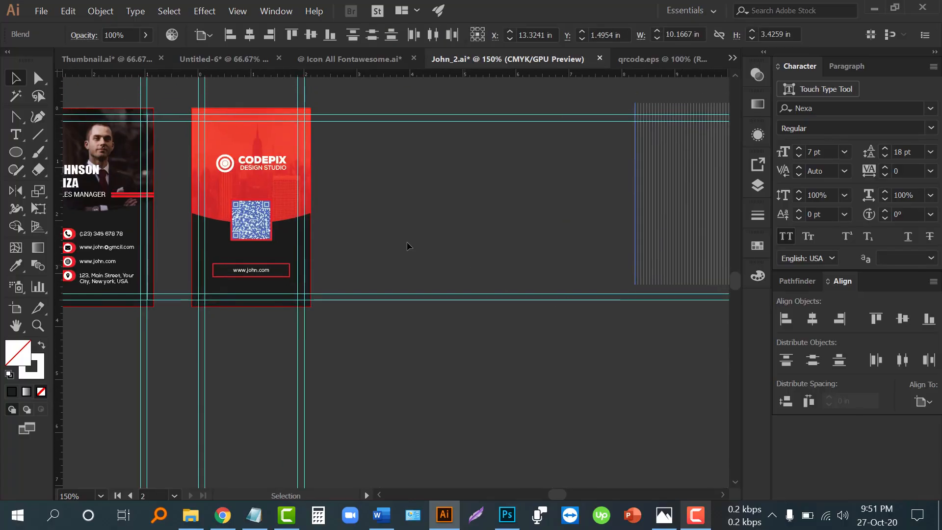
{"action": "left_click", "coordinate": [410, 246]}
Step: Move the faint clipped stripes off the back card, release their clipping mask and delete the old tilted lines
{"action": "left_click_drag", "start_coordinate": [263, 252], "coordinate": [475, 190]}
{"action": "right_click", "coordinate": [469, 188]}
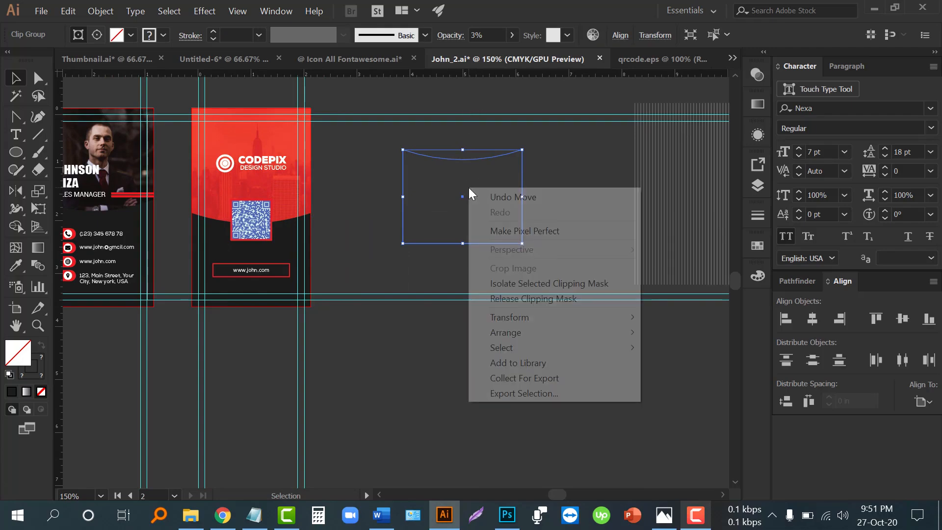
{"action": "left_click", "coordinate": [511, 298]}
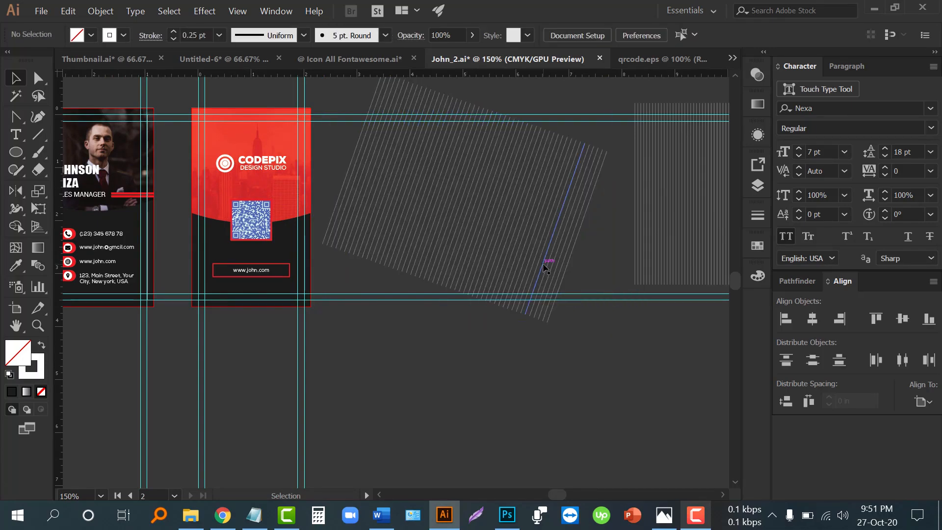
{"action": "key", "text": "Delete"}
Step: Give the remaining curved outline a white fill without stroke and set its opacity to 64%
{"action": "left_click", "coordinate": [410, 158]}
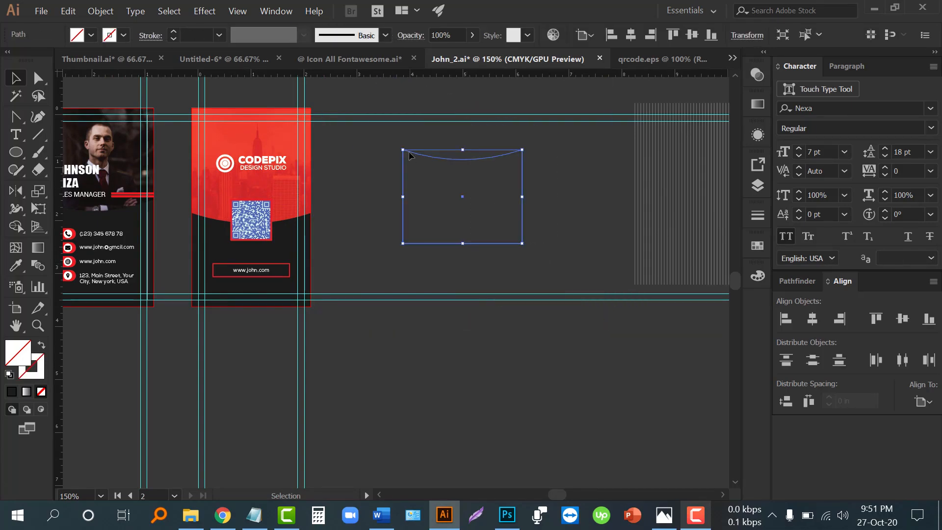
{"action": "left_click", "coordinate": [174, 30]}
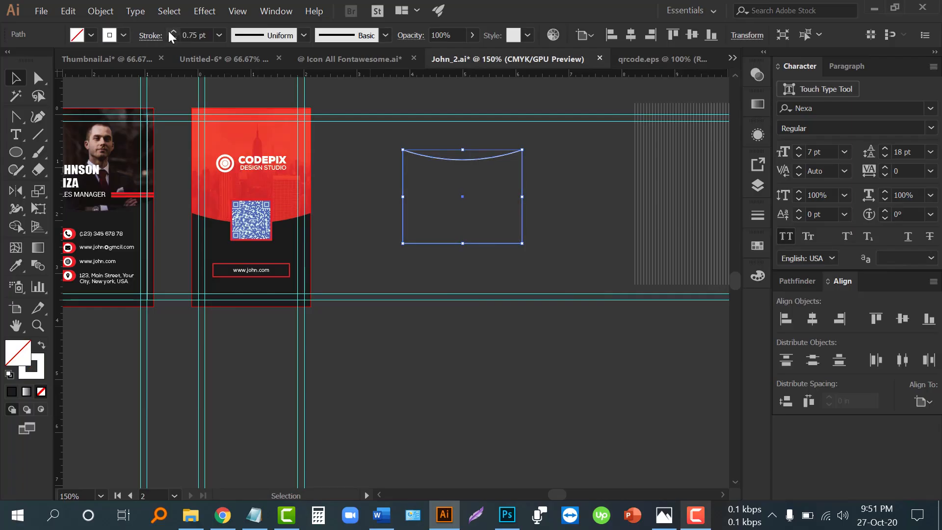
{"action": "left_click", "coordinate": [41, 347]}
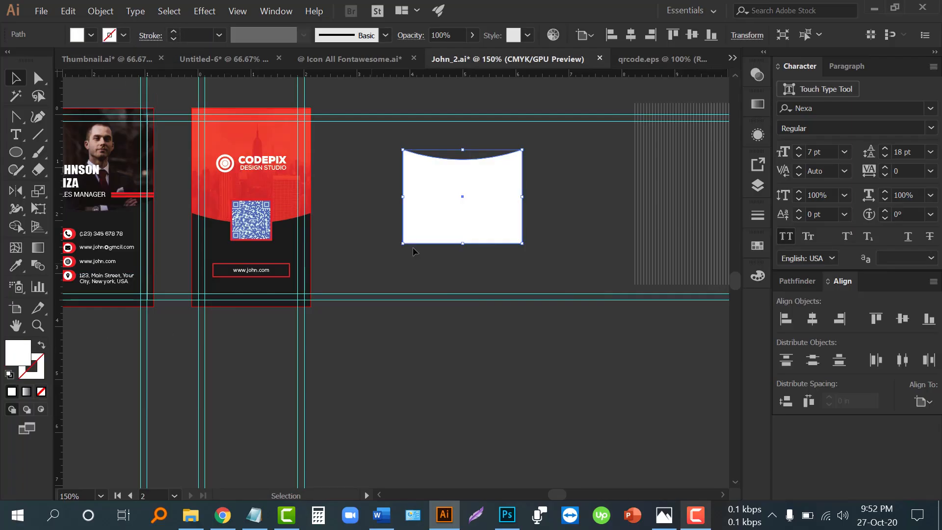
{"action": "left_click", "coordinate": [472, 35]}
{"action": "left_click_drag", "start_coordinate": [469, 51], "coordinate": [449, 52]}
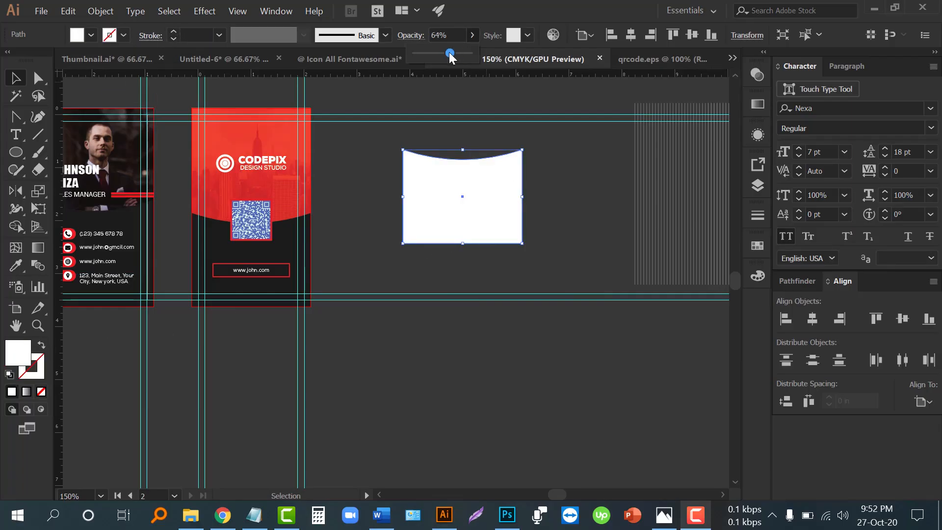
{"action": "left_click", "coordinate": [496, 152]}
{"action": "left_click_drag", "start_coordinate": [546, 204], "coordinate": [410, 226]}
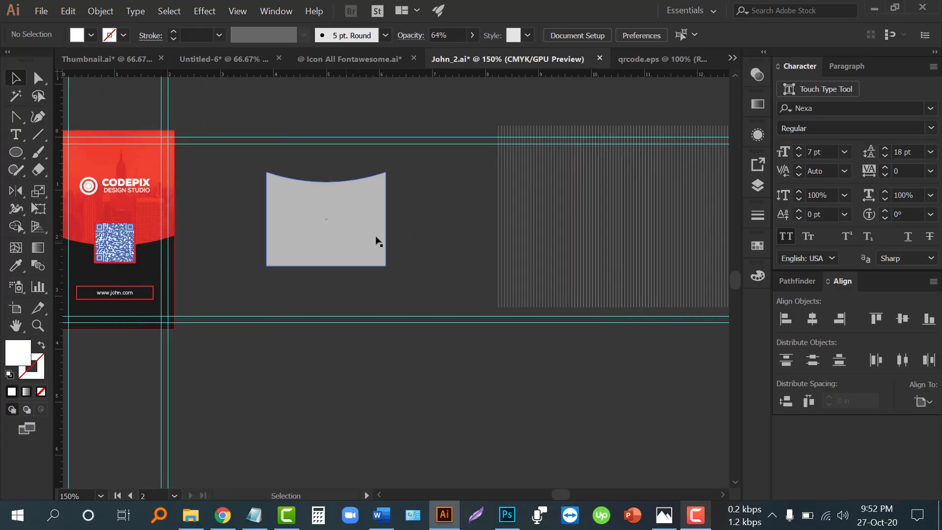
Step: Move the white curved outline out of the way and rotate one dense stripe pattern so its lines run diagonally
{"action": "left_click_drag", "start_coordinate": [342, 232], "coordinate": [592, 229]}
{"action": "left_click_drag", "start_coordinate": [425, 243], "coordinate": [316, 234]}
{"action": "left_click", "coordinate": [569, 262]}
{"action": "left_click", "coordinate": [570, 263]}
{"action": "left_click_drag", "start_coordinate": [632, 304], "coordinate": [549, 348]}
Step: Place the white curved outline over the tilted stripes and clip the stripes to it with a clipping mask
{"action": "left_click_drag", "start_coordinate": [487, 208], "coordinate": [519, 208]}
{"action": "left_click", "coordinate": [323, 179]}
{"action": "left_click_drag", "start_coordinate": [424, 213], "coordinate": [531, 234]}
{"action": "right_click", "coordinate": [530, 234]}
{"action": "left_click", "coordinate": [575, 334]}
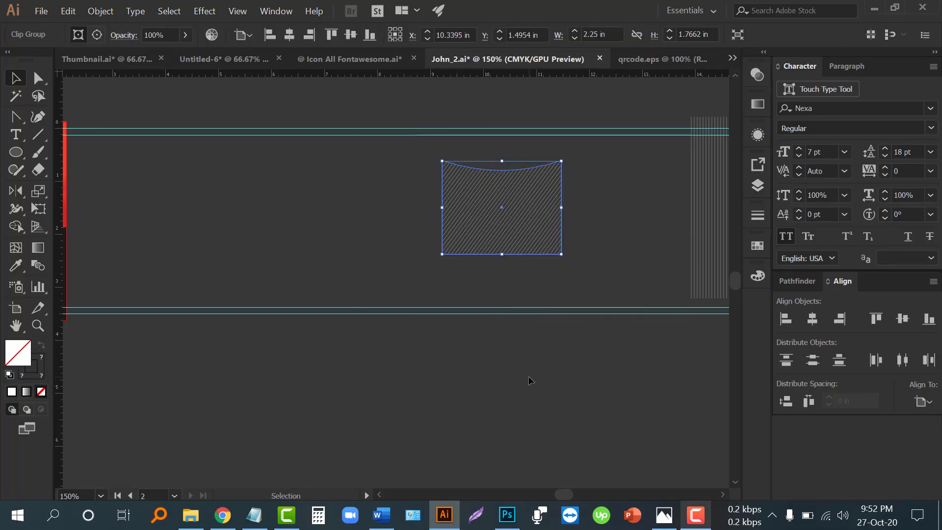
{"action": "left_click", "coordinate": [529, 379]}
Step: Move the clipped stripes beside the back card and centre them horizontally and vertically on its dark curved shape
{"action": "key", "text": "ctrl+0"}
{"action": "key", "text": "ctrl+1"}
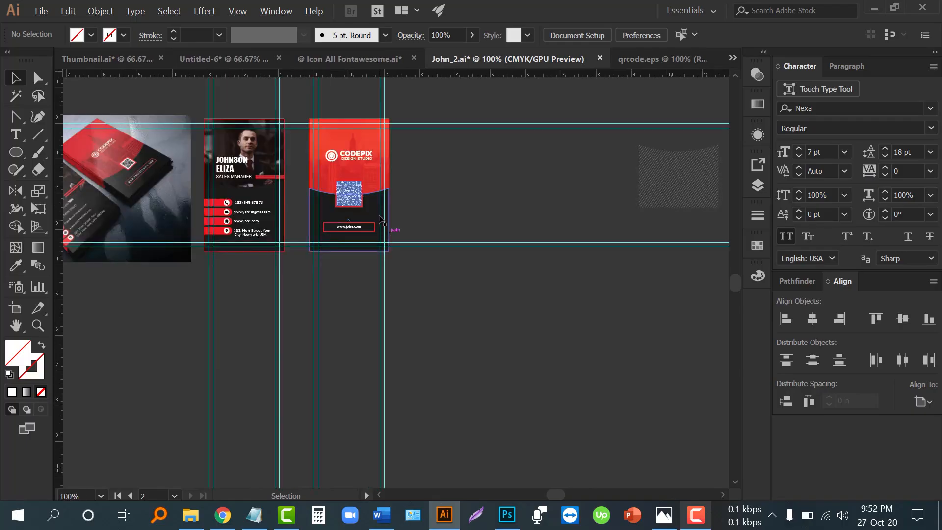
{"action": "left_click_drag", "start_coordinate": [681, 199], "coordinate": [562, 218]}
{"action": "left_click", "coordinate": [385, 238], "text": "shift"}
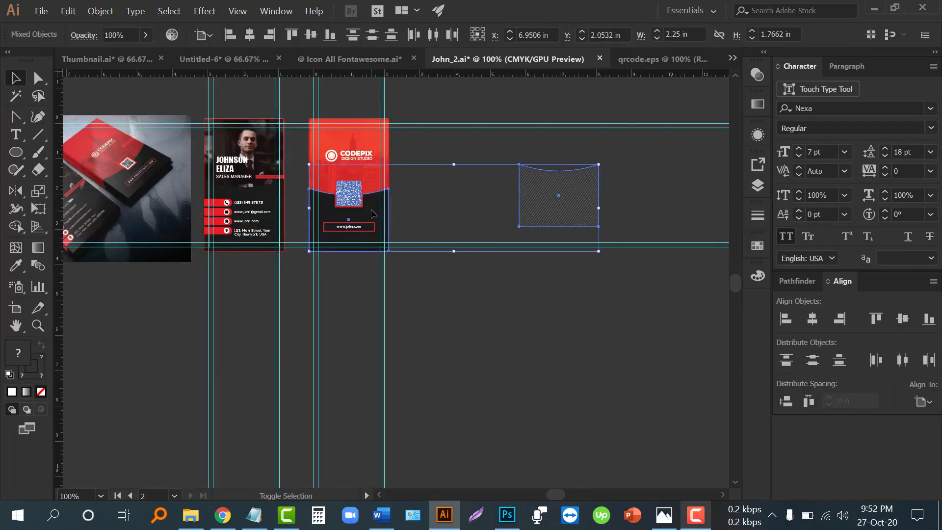
{"action": "left_click", "coordinate": [812, 318]}
{"action": "left_click", "coordinate": [901, 318]}
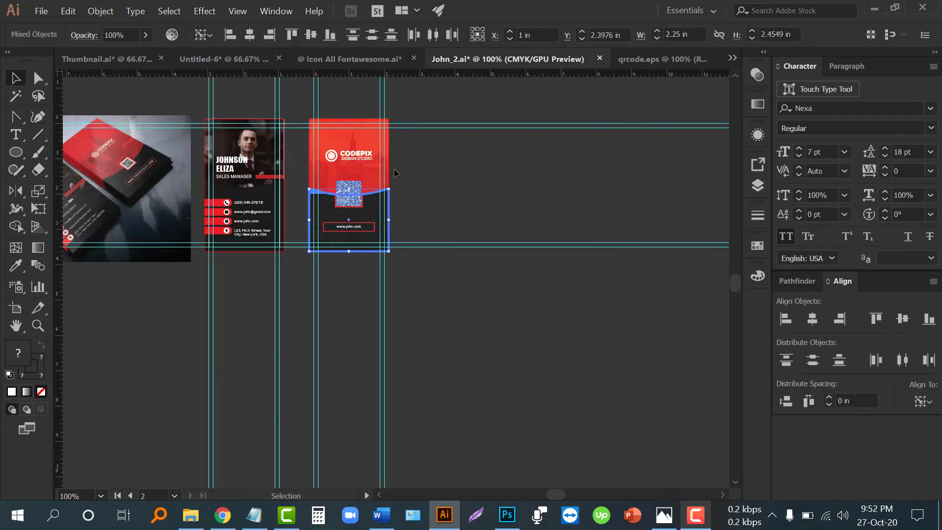
Step: Try sending the back card's dark curved shape to the very back, and undo that change
{"action": "left_click", "coordinate": [343, 230]}
{"action": "scroll", "coordinate": [307, 224], "scroll_direction": "up", "scroll_amount": 3}
{"action": "scroll", "coordinate": [338, 267], "scroll_direction": "up", "scroll_amount": 1}
{"action": "left_click", "coordinate": [407, 284]}
{"action": "key", "text": "ctrl+shift+["}
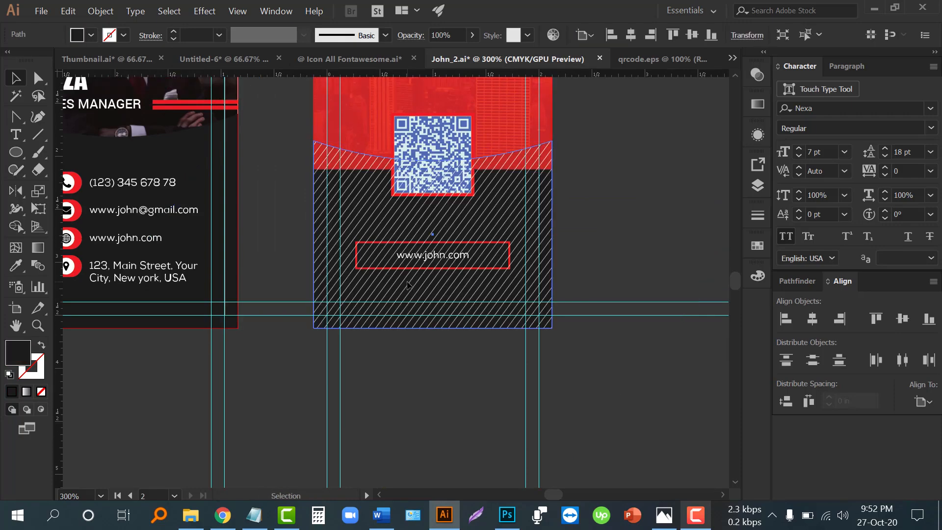
{"action": "left_click", "coordinate": [627, 208]}
{"action": "key", "text": "ctrl+z"}
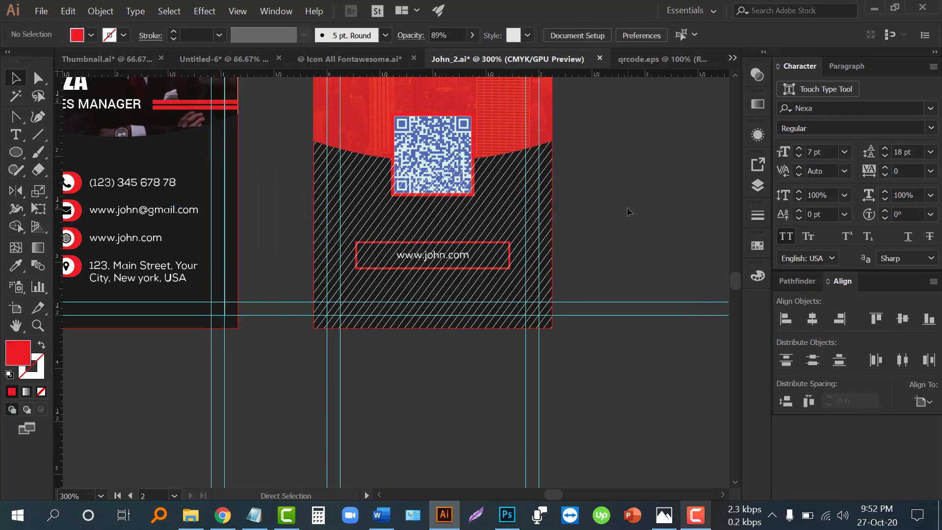
Step: Lower the opacity of the clipped stripes on the back card to 6%
{"action": "left_click", "coordinate": [538, 161]}
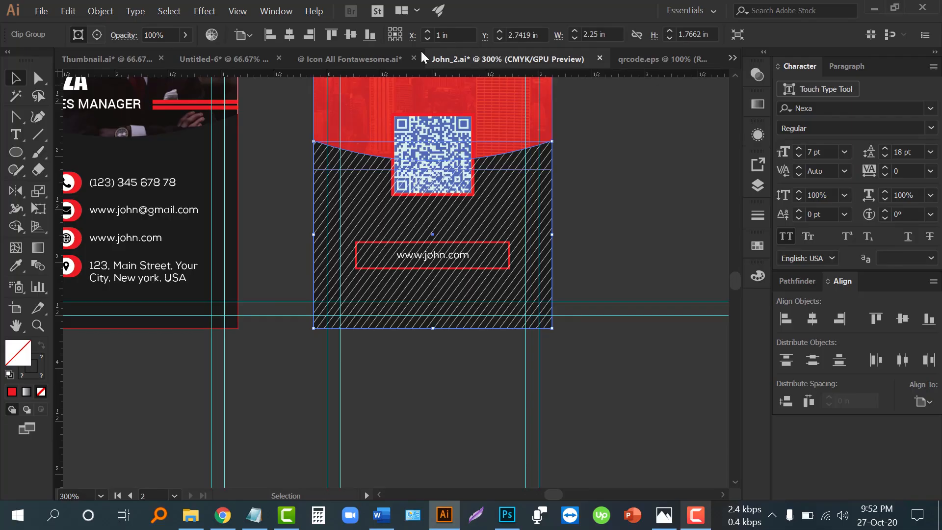
{"action": "left_click", "coordinate": [185, 35]}
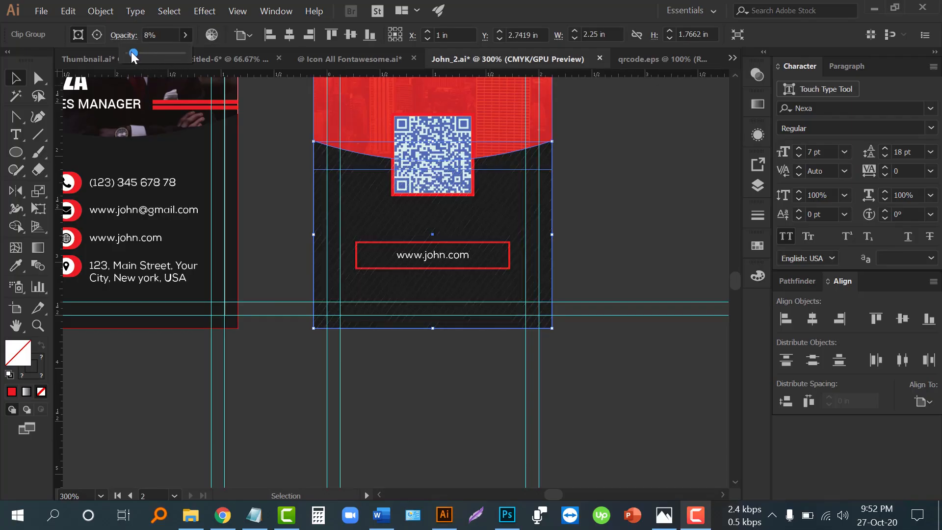
{"action": "left_click", "coordinate": [275, 223]}
{"action": "scroll", "coordinate": [285, 288], "scroll_direction": "up", "scroll_amount": 1}
{"action": "left_click", "coordinate": [350, 283]}
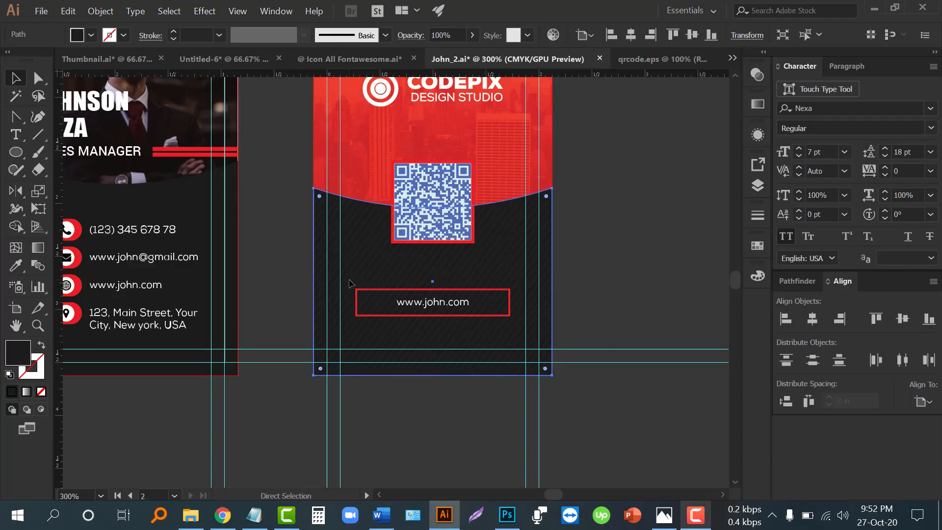
{"action": "key", "text": "ctrl+shift+a"}
{"action": "left_click", "coordinate": [354, 240]}
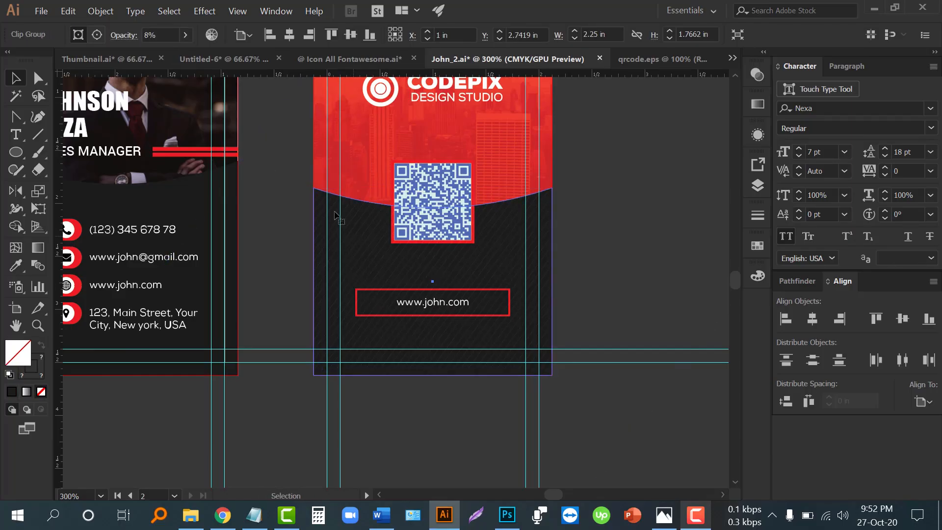
{"action": "left_click", "coordinate": [162, 36]}
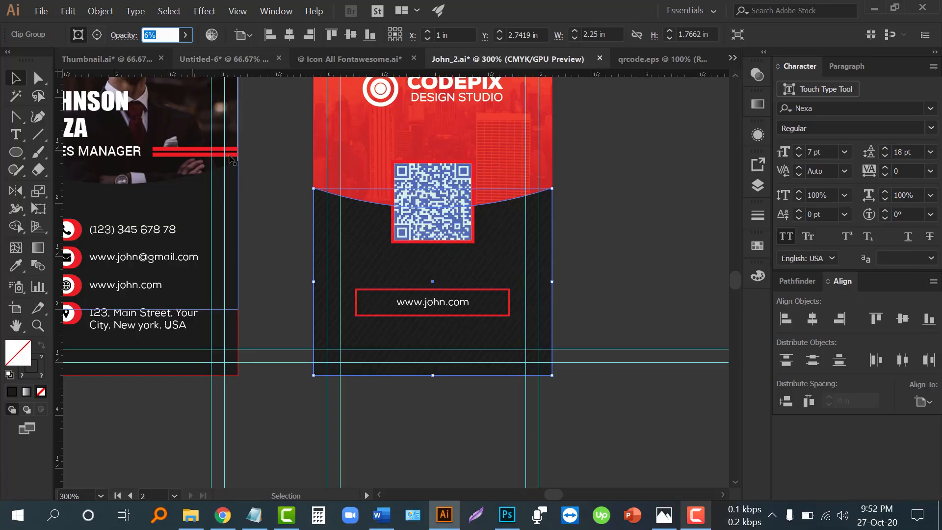
{"action": "left_click", "coordinate": [378, 296]}
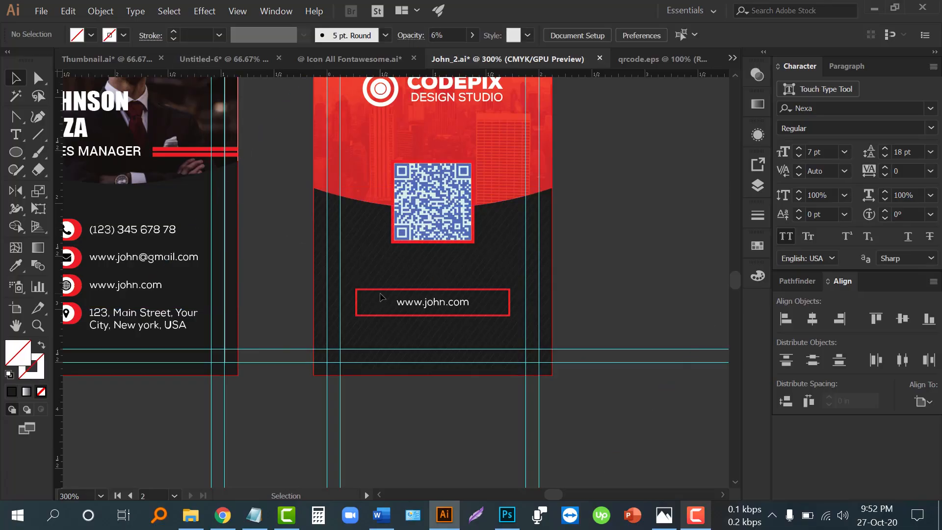
Step: Bring the red frame around the back card's website address to the front
{"action": "left_click", "coordinate": [405, 308], "text": "shift"}
{"action": "right_click", "coordinate": [415, 305]}
{"action": "mouse_move", "coordinate": [517, 235]}
{"action": "left_click", "coordinate": [603, 239]}
{"action": "left_click", "coordinate": [625, 287]}
{"action": "scroll", "coordinate": [625, 288], "scroll_direction": "down", "scroll_amount": 2}
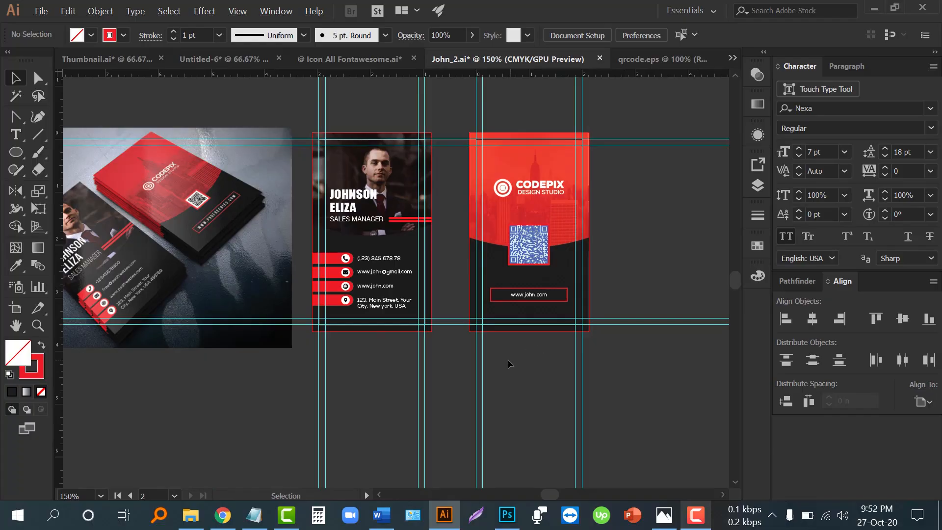
Step: Place a copy of the front card's dark curved shape in the empty area beyond the back card
{"action": "left_click_drag", "start_coordinate": [426, 279], "coordinate": [456, 277]}
{"action": "scroll", "coordinate": [481, 284], "scroll_direction": "down", "scroll_amount": 1}
{"action": "scroll", "coordinate": [510, 294], "scroll_direction": "up", "scroll_amount": 1}
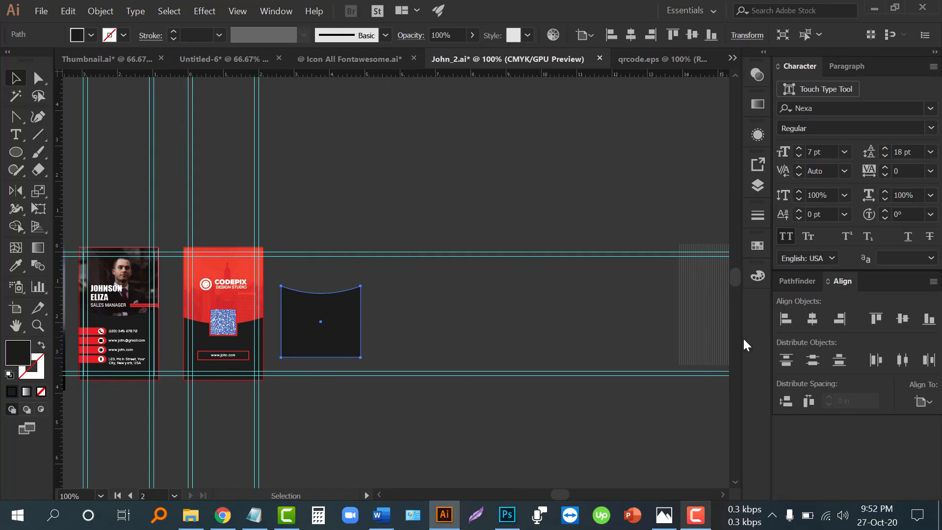
Step: Bring the remaining vertical stripe pattern closer, tilt it diagonally and place the dark curved copy over its centre
{"action": "left_click_drag", "start_coordinate": [714, 330], "coordinate": [457, 301]}
{"action": "scroll", "coordinate": [347, 320], "scroll_direction": "up", "scroll_amount": 1}
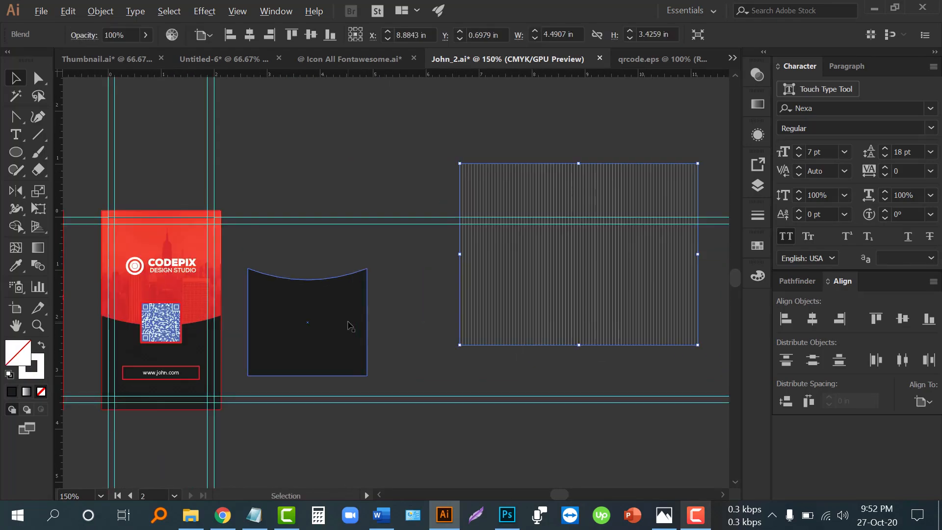
{"action": "left_click_drag", "start_coordinate": [702, 349], "coordinate": [637, 391]}
{"action": "left_click_drag", "start_coordinate": [326, 326], "coordinate": [596, 266]}
Step: Try to make a clipping mask from the tilted stripes and the dark curved copy
{"action": "left_click", "coordinate": [587, 260], "text": "shift"}
{"action": "right_click", "coordinate": [586, 258]}
{"action": "left_click", "coordinate": [615, 353]}
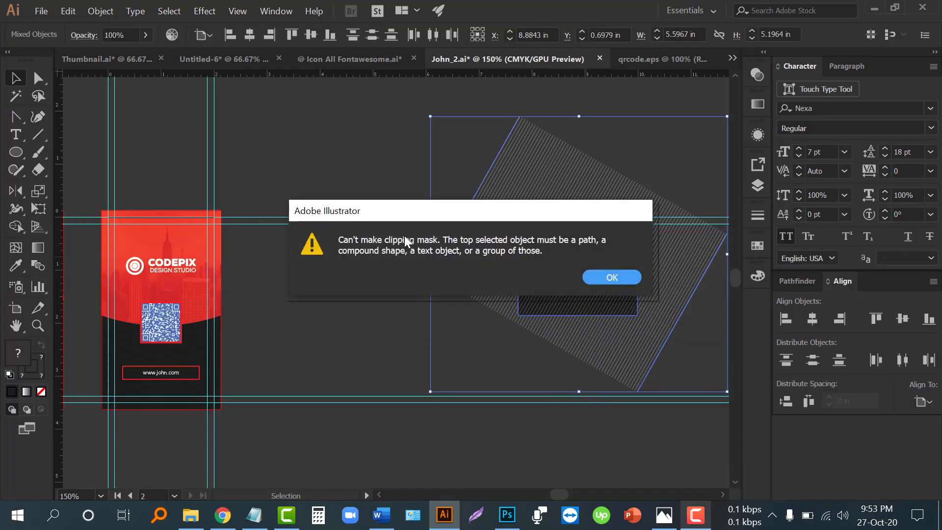
{"action": "left_click_drag", "start_coordinate": [376, 213], "coordinate": [240, 185]}
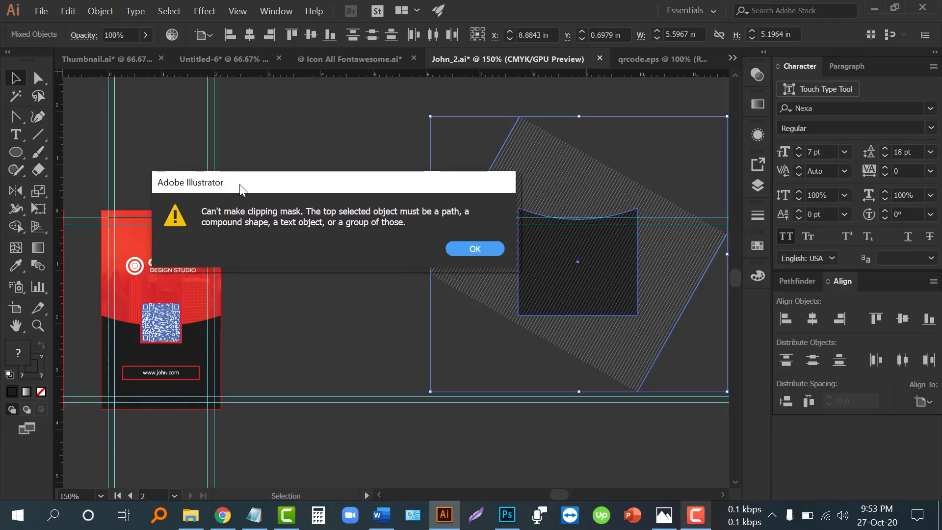
{"action": "left_click", "coordinate": [474, 249]}
{"action": "left_click", "coordinate": [457, 359]}
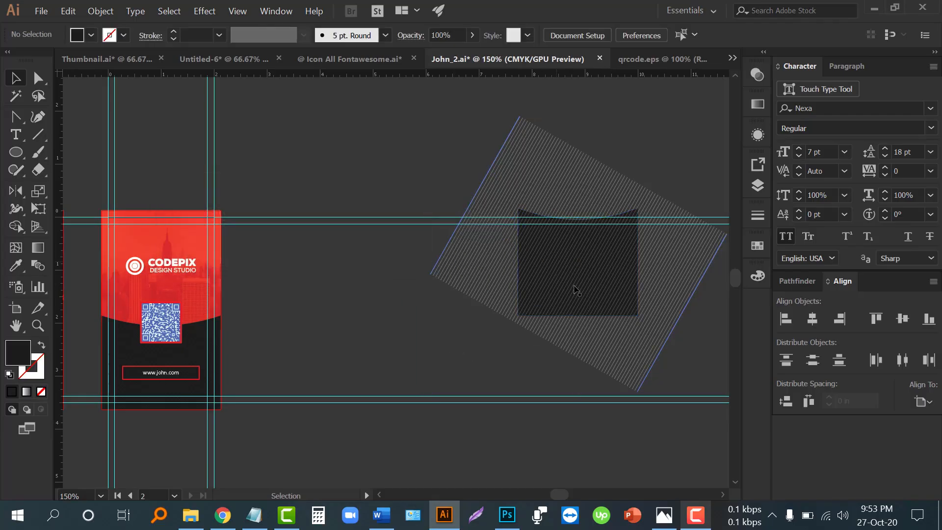
Step: Send the tilted stripe pattern to the back and clip it to the dark curved copy with a clipping mask
{"action": "scroll", "coordinate": [633, 302], "scroll_direction": "up", "scroll_amount": 1}
{"action": "scroll", "coordinate": [517, 177], "scroll_direction": "up", "scroll_amount": 1}
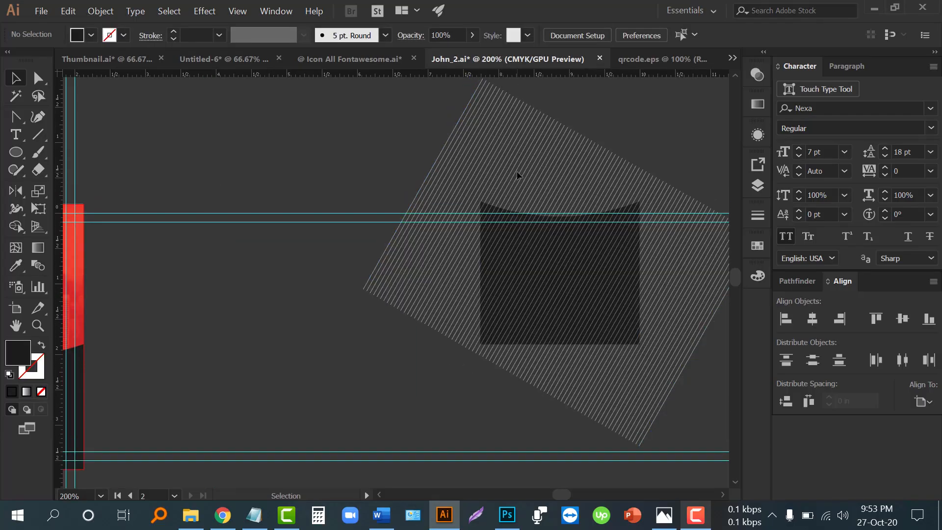
{"action": "left_click", "coordinate": [552, 163]}
{"action": "right_click", "coordinate": [471, 148]}
{"action": "mouse_move", "coordinate": [526, 276]}
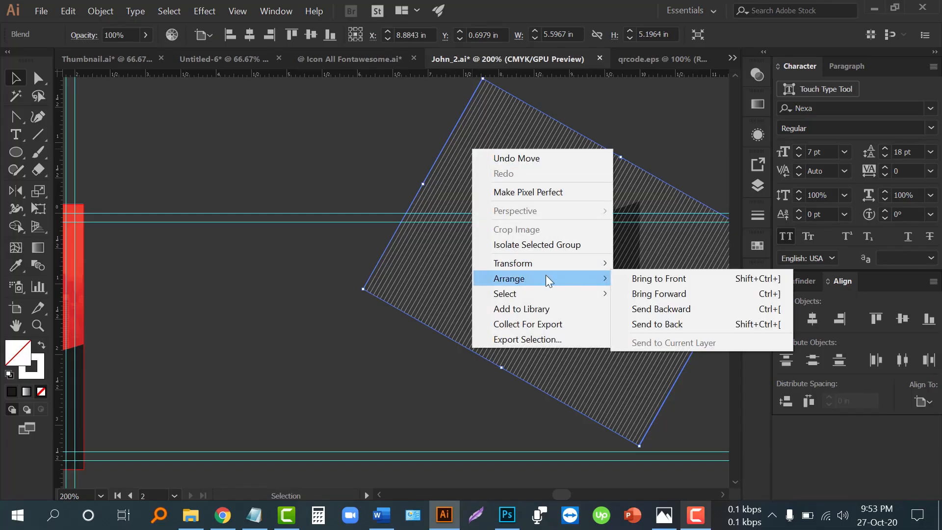
{"action": "left_click", "coordinate": [659, 325]}
{"action": "left_click", "coordinate": [415, 385]}
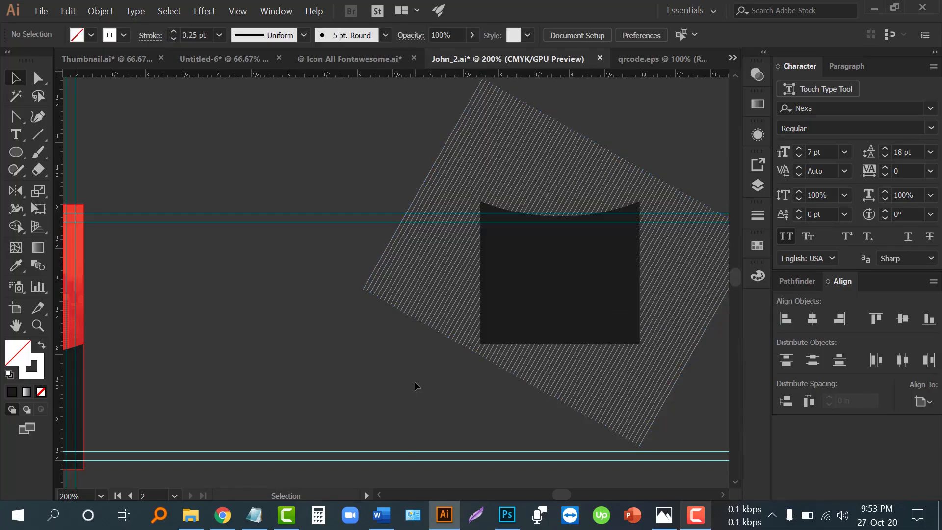
{"action": "left_click_drag", "start_coordinate": [591, 255], "coordinate": [590, 254]}
{"action": "right_click", "coordinate": [591, 253]}
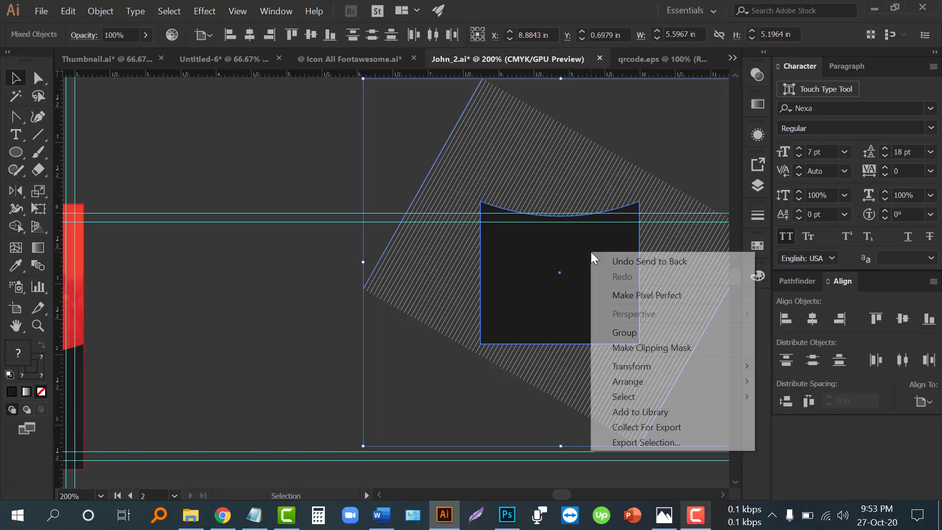
{"action": "left_click", "coordinate": [637, 349]}
Step: Move the newly clipped stripes closer to the back card and set their opacity to 6%
{"action": "scroll", "coordinate": [663, 336], "scroll_direction": "down", "scroll_amount": 1}
{"action": "left_click_drag", "start_coordinate": [649, 318], "coordinate": [497, 339]}
{"action": "left_click", "coordinate": [210, 372]}
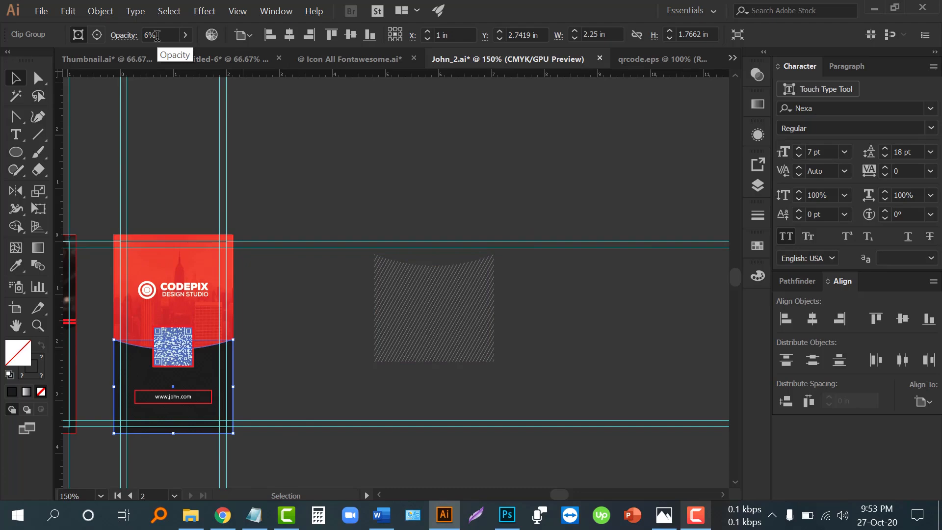
{"action": "left_click", "coordinate": [395, 283]}
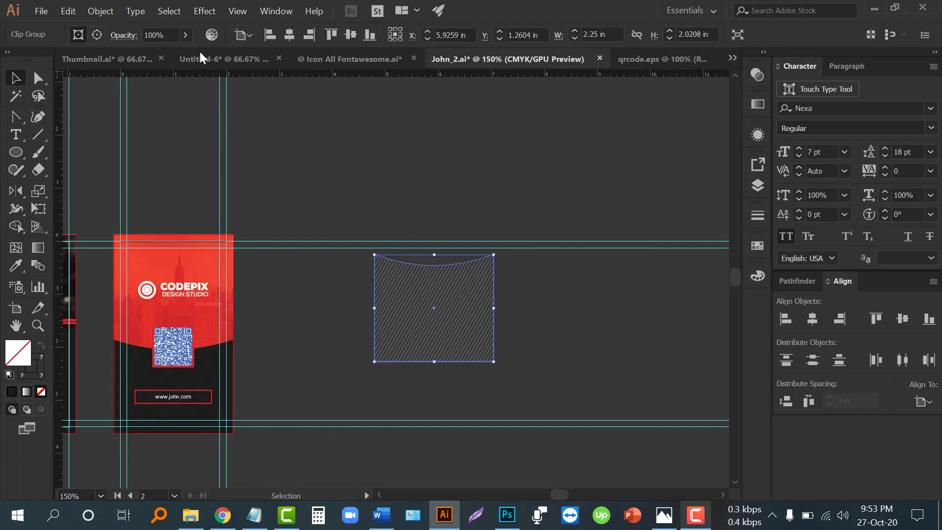
{"action": "type", "text": "6"}
{"action": "key", "text": "Return"}
{"action": "left_click", "coordinate": [477, 185]}
Step: Move the faint clipped stripes onto the front card and centre them horizontally and vertically on its dark curved shape
{"action": "left_click_drag", "start_coordinate": [363, 200], "coordinate": [579, 172]}
{"action": "left_click_drag", "start_coordinate": [595, 235], "coordinate": [295, 347]}
{"action": "left_click", "coordinate": [293, 345], "text": "shift"}
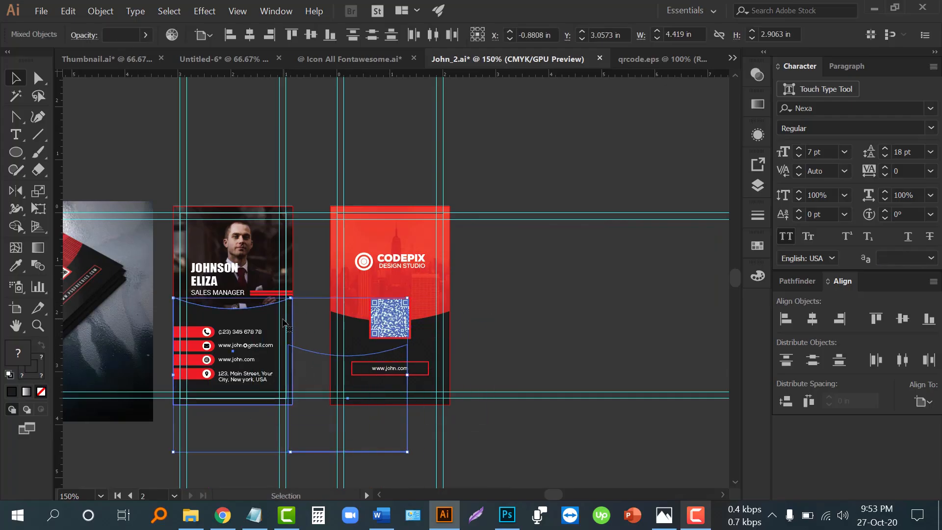
{"action": "left_click", "coordinate": [289, 329]}
{"action": "left_click", "coordinate": [812, 319]}
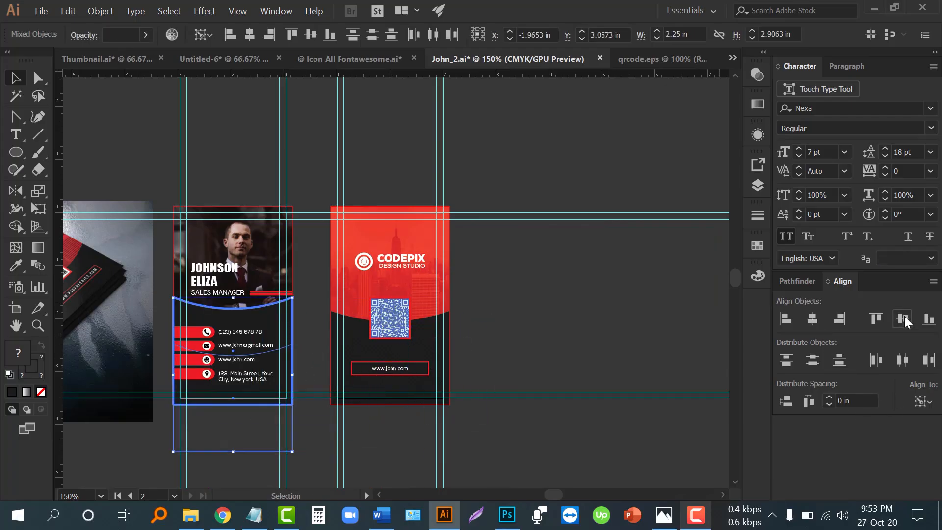
{"action": "left_click", "coordinate": [901, 318]}
{"action": "scroll", "coordinate": [178, 387], "scroll_direction": "down", "scroll_amount": 2}
{"action": "scroll", "coordinate": [177, 387], "scroll_direction": "up", "scroll_amount": 1, "text": "alt"}
{"action": "scroll", "coordinate": [267, 395], "scroll_direction": "up", "scroll_amount": 2}
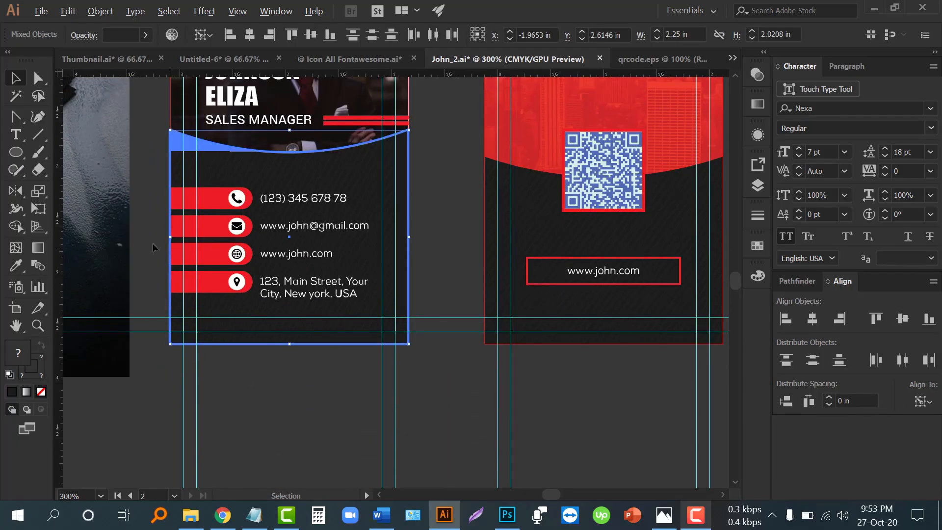
{"action": "left_click", "coordinate": [157, 248]}
{"action": "left_click", "coordinate": [216, 261]}
{"action": "left_click", "coordinate": [245, 424]}
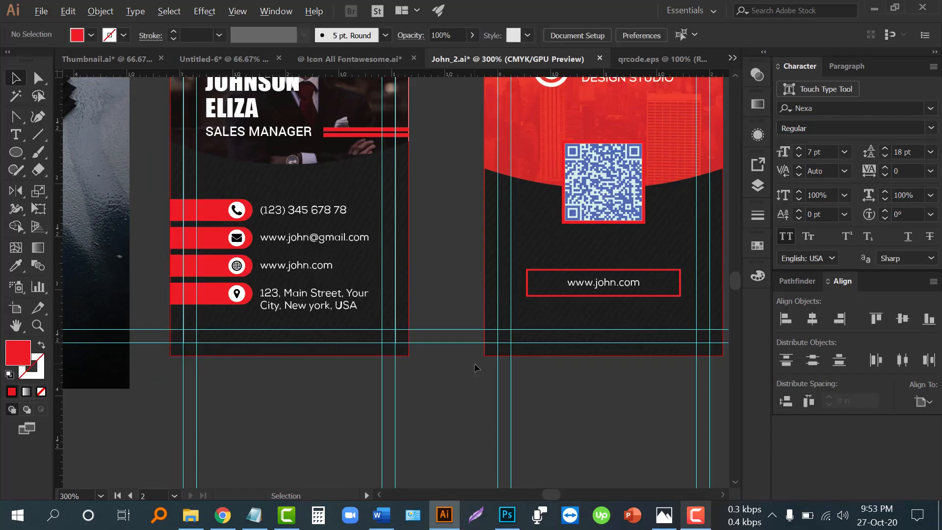
Step: Examine the line texture and details of the reference mockup and compare them with the two finished card sides
{"action": "scroll", "coordinate": [475, 366], "scroll_direction": "down", "scroll_amount": 1, "text": "alt"}
{"action": "left_click_drag", "start_coordinate": [289, 316], "coordinate": [483, 356]}
{"action": "scroll", "coordinate": [253, 347], "scroll_direction": "up", "scroll_amount": 2, "text": "alt"}
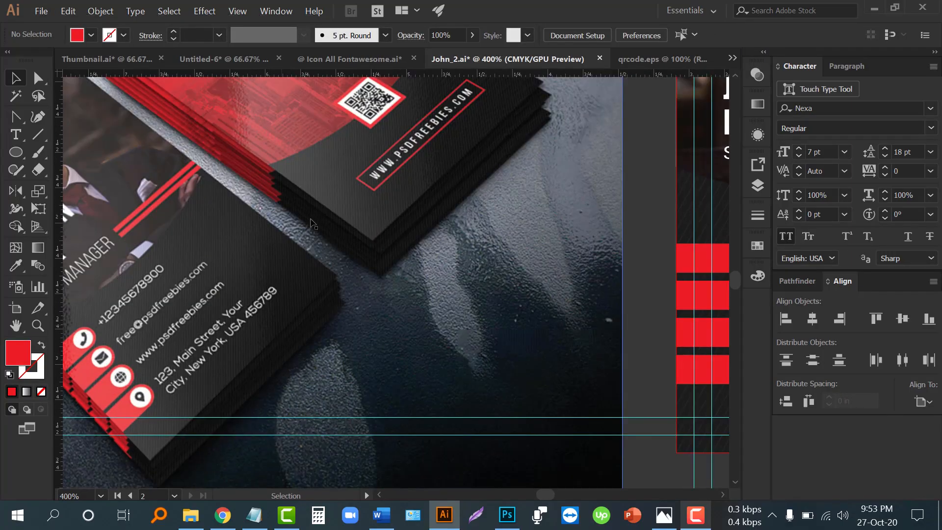
{"action": "scroll", "coordinate": [340, 193], "scroll_direction": "up", "scroll_amount": 1, "text": "alt"}
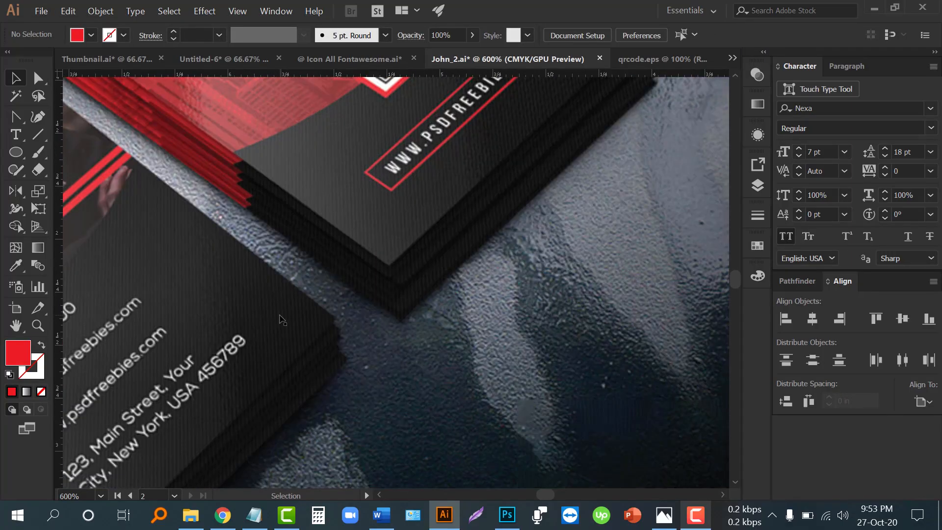
{"action": "scroll", "coordinate": [281, 304], "scroll_direction": "down", "scroll_amount": 1}
{"action": "scroll", "coordinate": [277, 269], "scroll_direction": "down", "scroll_amount": 1, "text": "alt"}
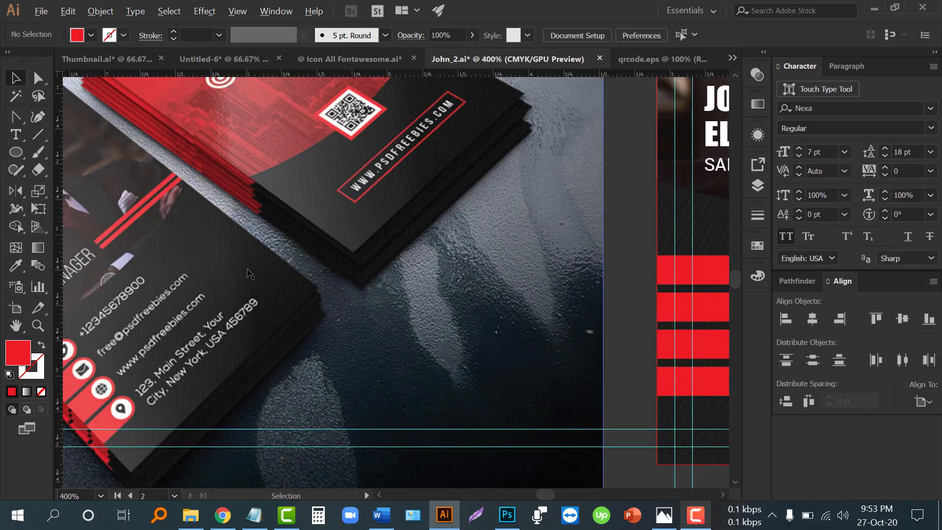
{"action": "scroll", "coordinate": [249, 273], "scroll_direction": "down", "scroll_amount": 3, "text": "alt"}
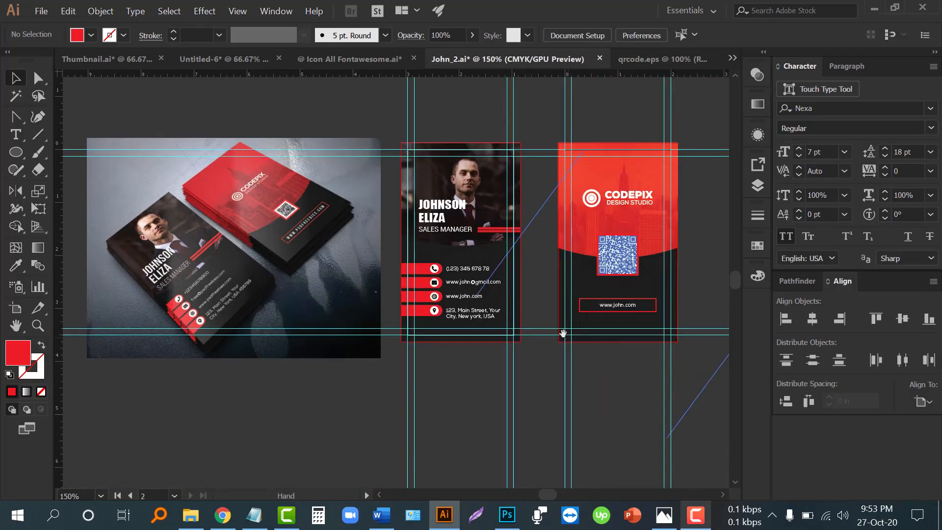
{"action": "scroll", "coordinate": [249, 273], "scroll_direction": "right", "scroll_amount": 1}
{"action": "scroll", "coordinate": [308, 241], "scroll_direction": "left", "scroll_amount": 2}
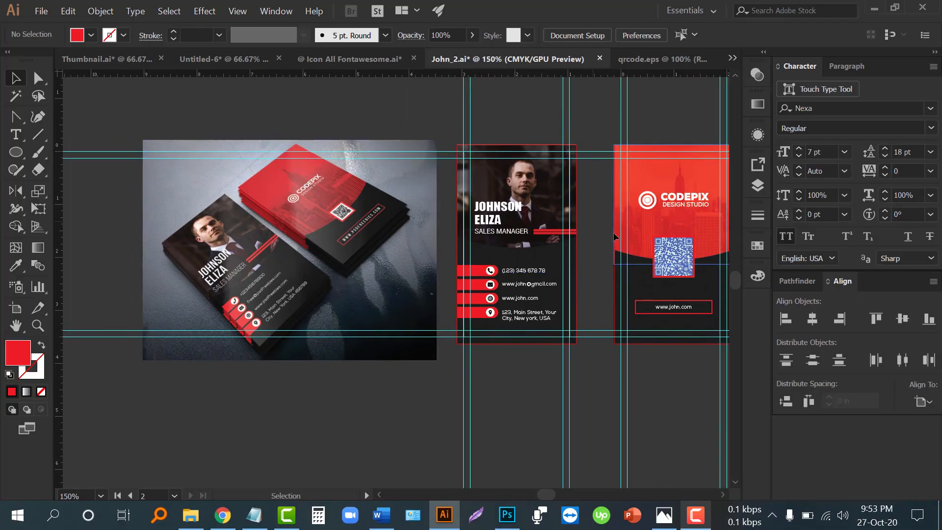
{"action": "left_click_drag", "start_coordinate": [597, 250], "coordinate": [544, 246]}
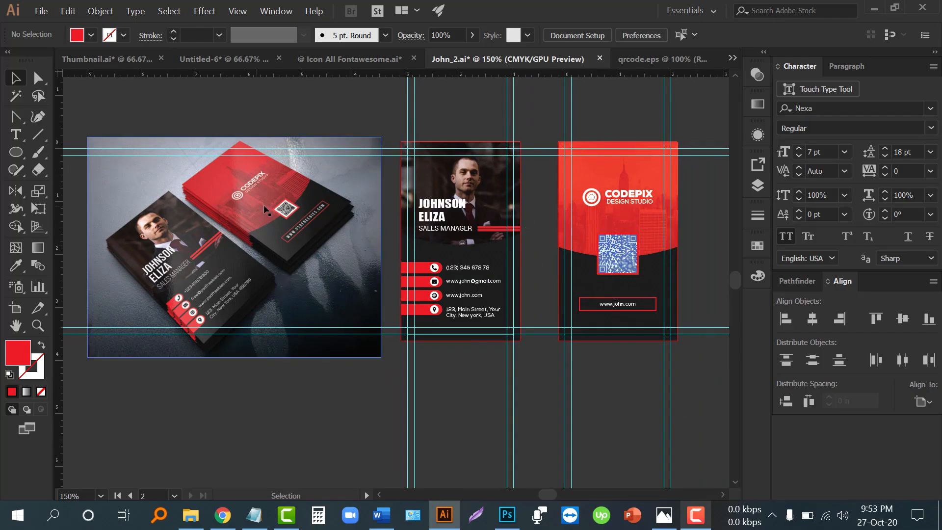
{"action": "scroll", "coordinate": [288, 208], "scroll_direction": "up", "scroll_amount": 2}
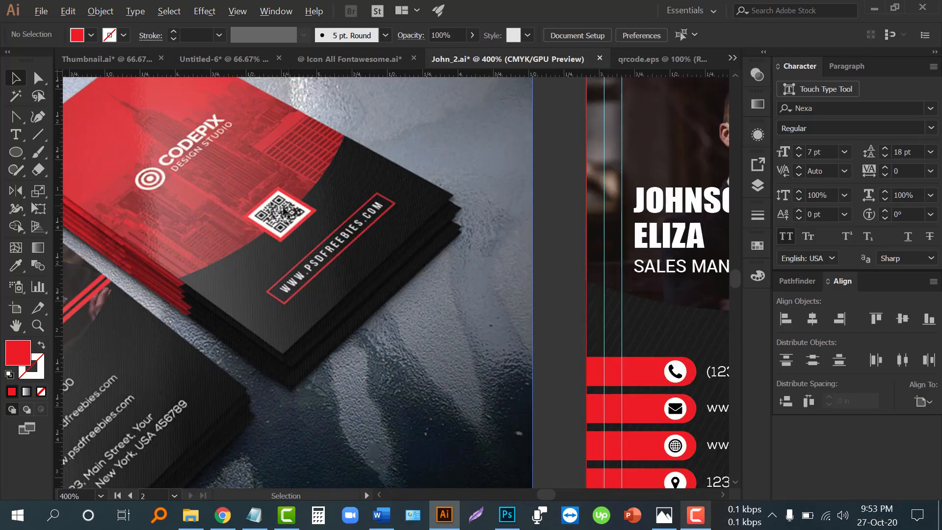
Step: Delete the reference mockup image beside the two finished card sides
{"action": "scroll", "coordinate": [289, 210], "scroll_direction": "down", "scroll_amount": 1}
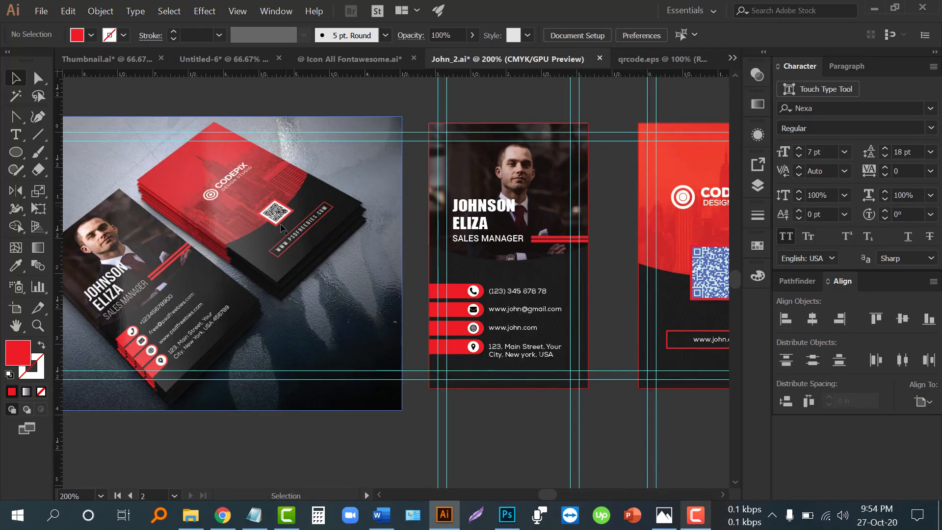
{"action": "left_click_drag", "start_coordinate": [622, 279], "coordinate": [550, 269]}
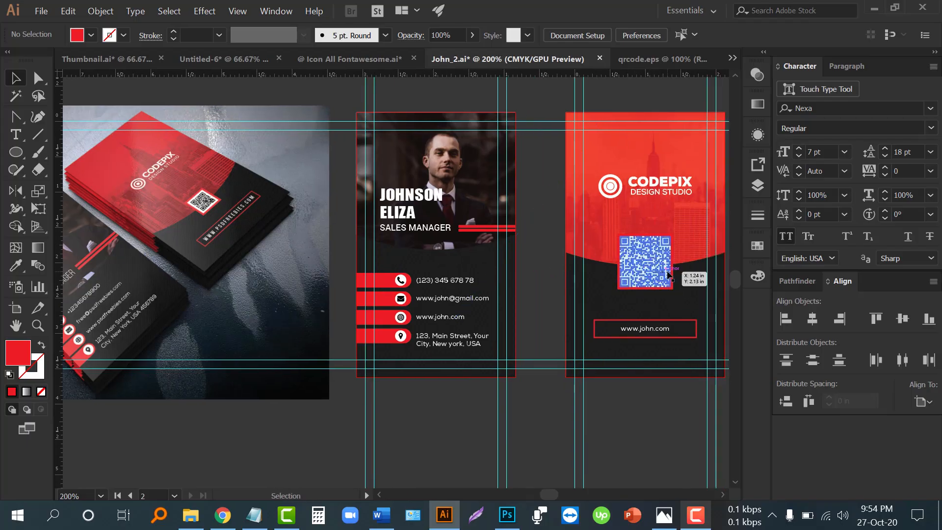
{"action": "scroll", "coordinate": [674, 270], "scroll_direction": "down", "scroll_amount": 1}
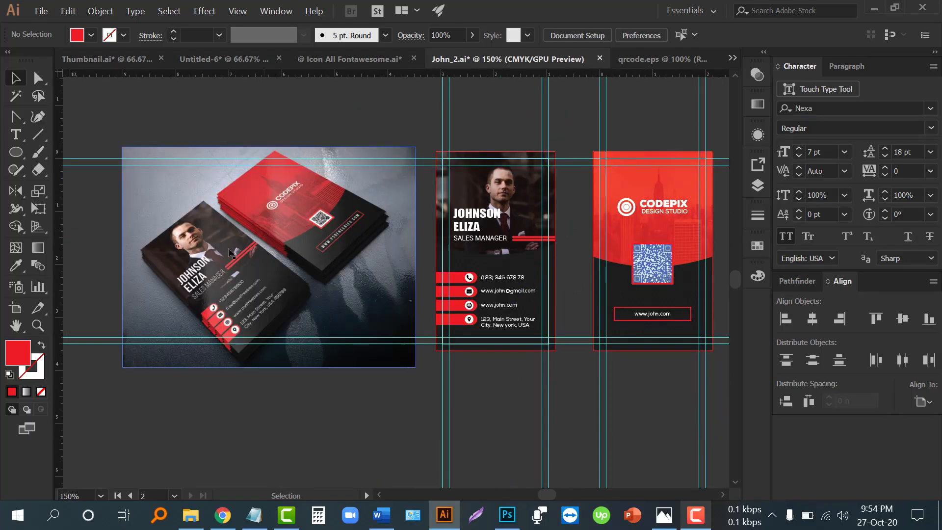
{"action": "scroll", "coordinate": [187, 277], "scroll_direction": "up", "scroll_amount": 1}
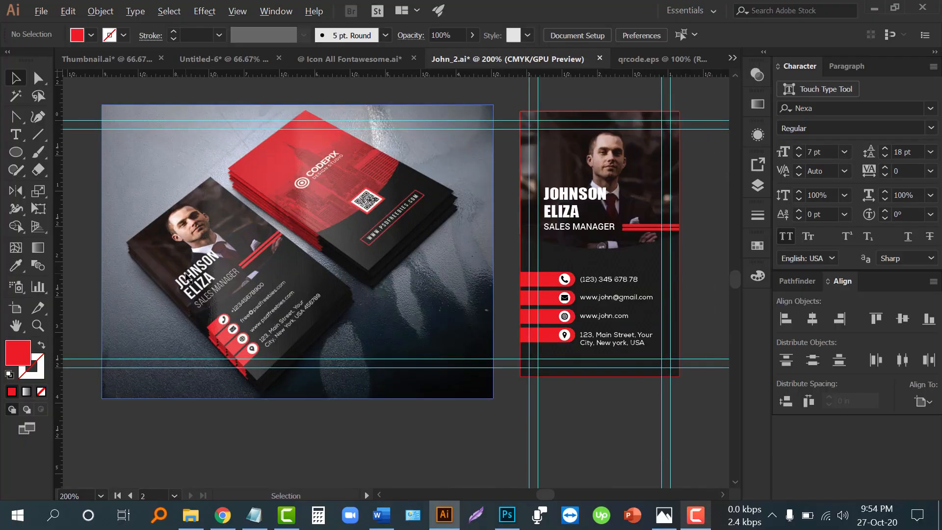
{"action": "left_click", "coordinate": [270, 260]}
{"action": "key", "text": "Delete"}
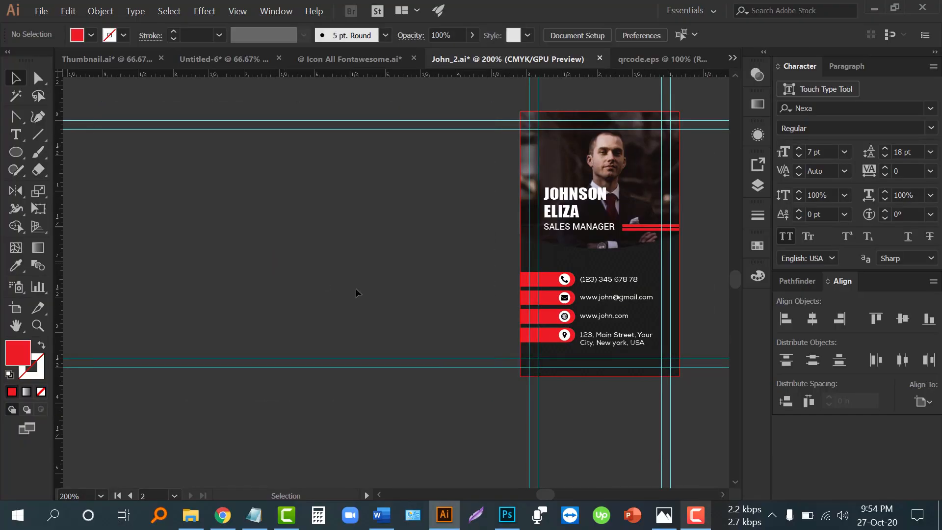
Step: Hide the guides so the front and back cards can be reviewed without them
{"action": "scroll", "coordinate": [378, 288], "scroll_direction": "right", "scroll_amount": 3}
{"action": "right_click", "coordinate": [449, 190]}
{"action": "left_click", "coordinate": [494, 296]}
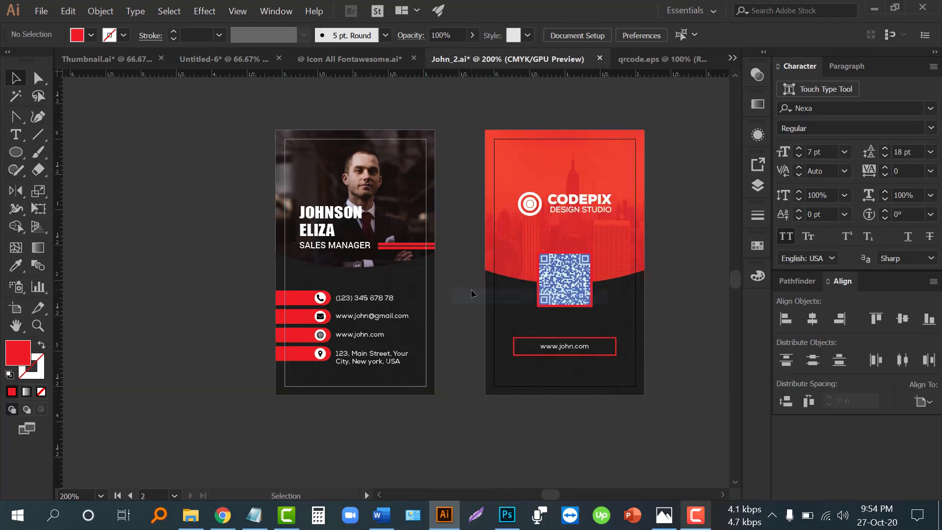
{"action": "scroll", "coordinate": [471, 296], "scroll_direction": "up", "scroll_amount": 1}
{"action": "left_click_drag", "start_coordinate": [451, 310], "coordinate": [385, 311]}
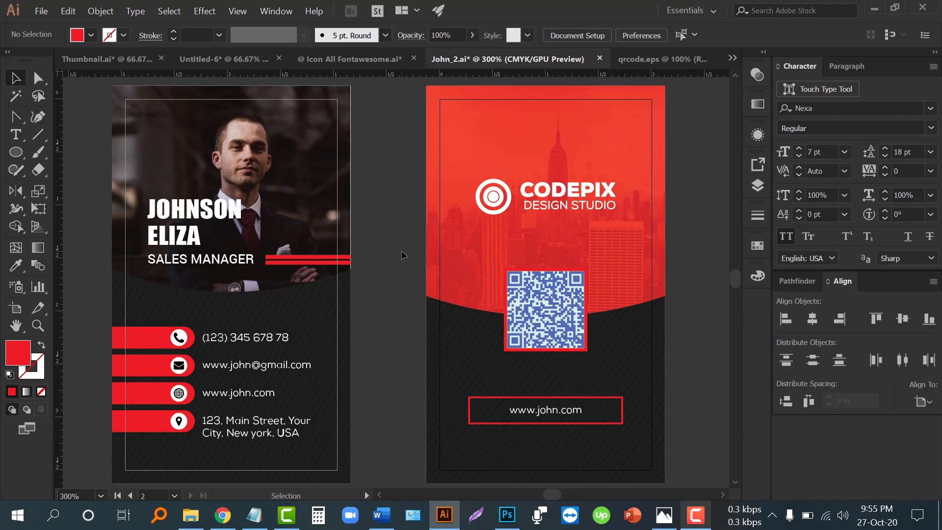
{"action": "key", "text": "shift"}
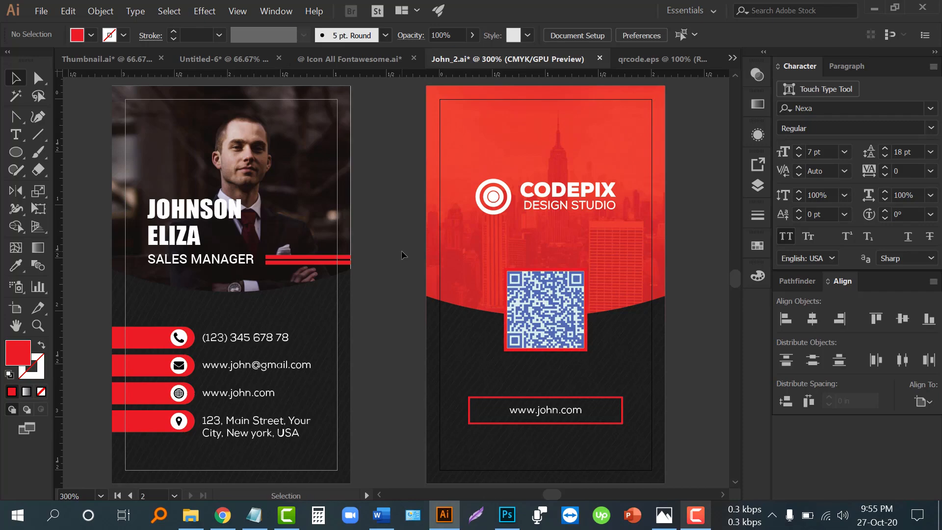